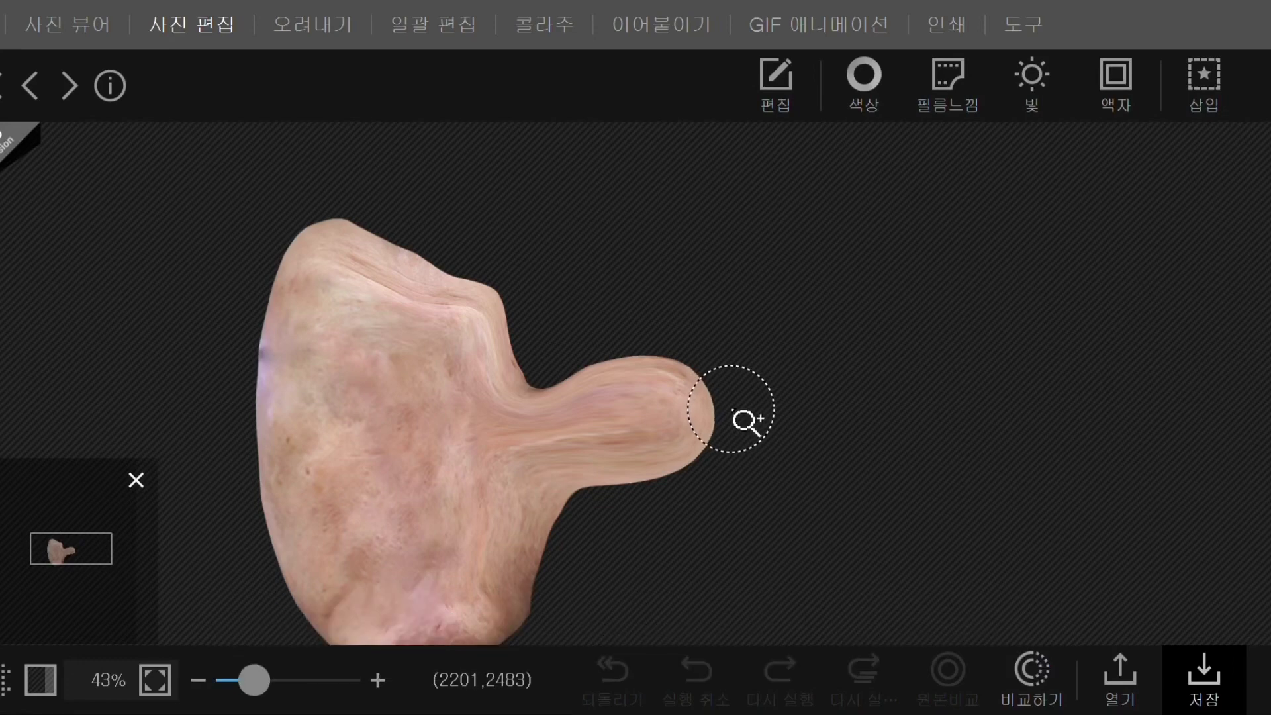
# Step: Push the rounded end and lower neck of the skin shape's stub into a smoother outline with liquify strokes
pyautogui.moveTo(731, 410); pyautogui.dragTo(726, 429)
pyautogui.moveTo(593, 489); pyautogui.dragTo(584, 497)
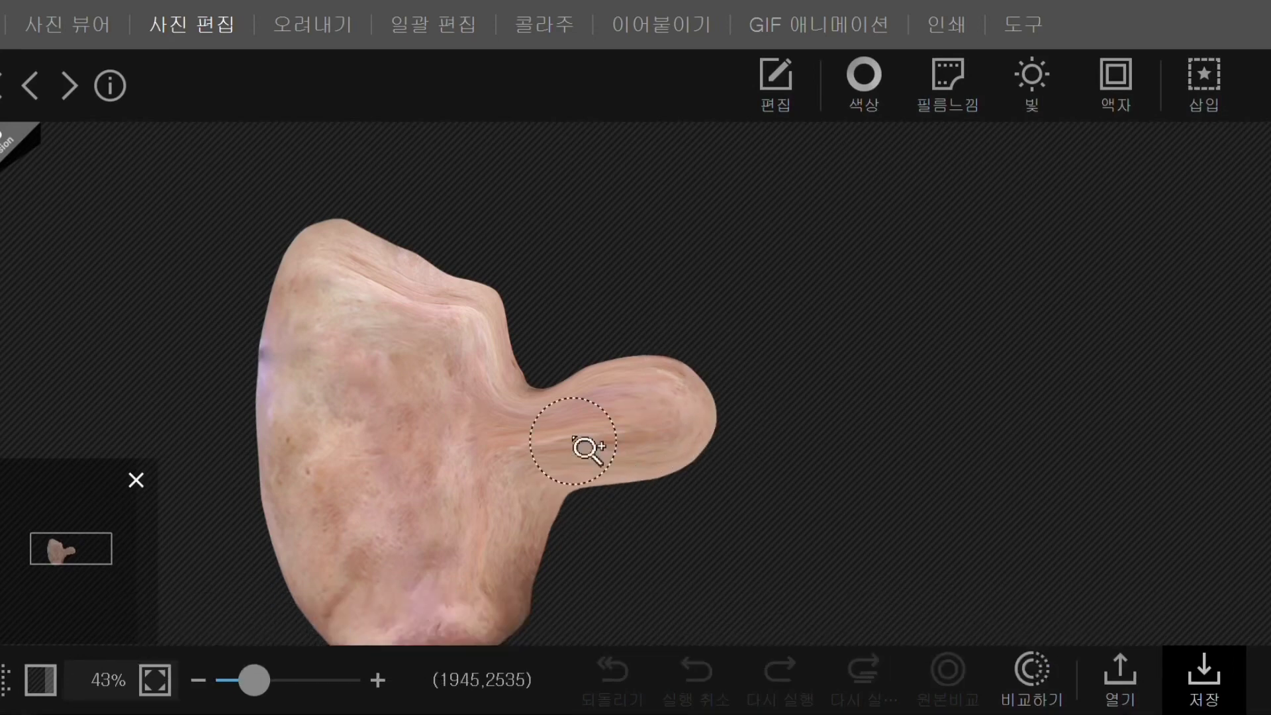
pyautogui.scroll(-3, 741, 477)
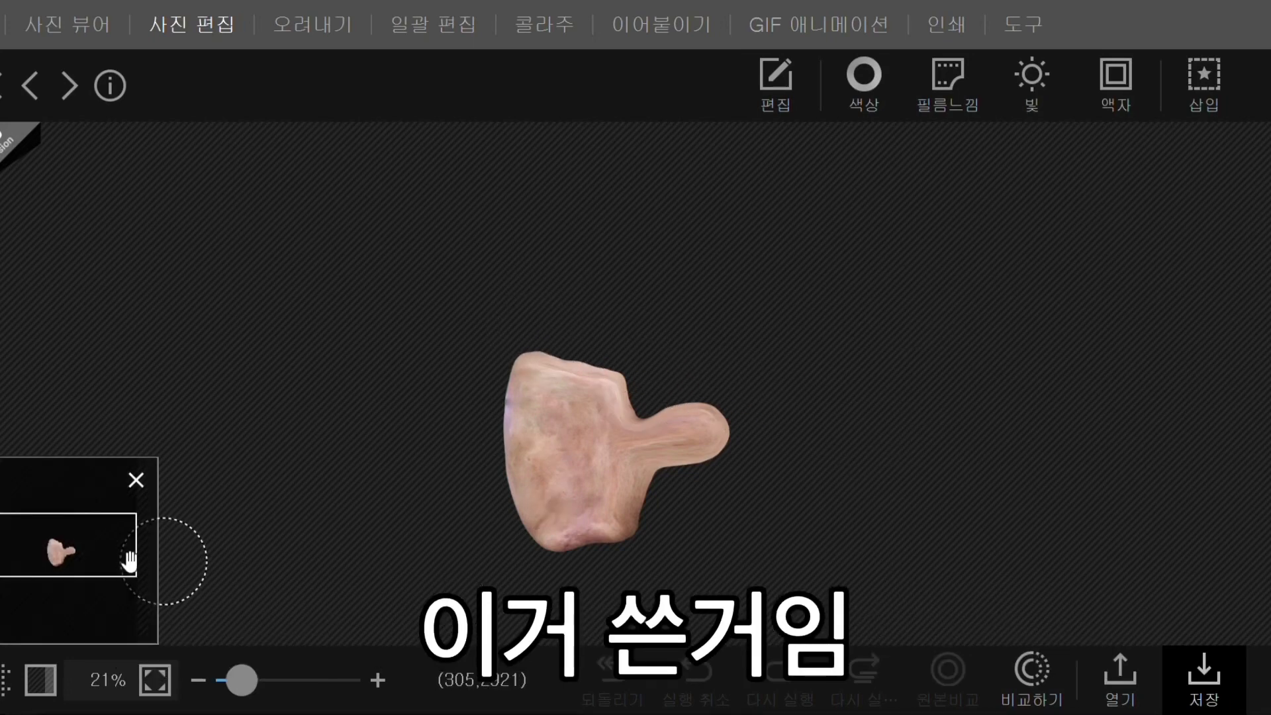
pyautogui.click(707, 427)
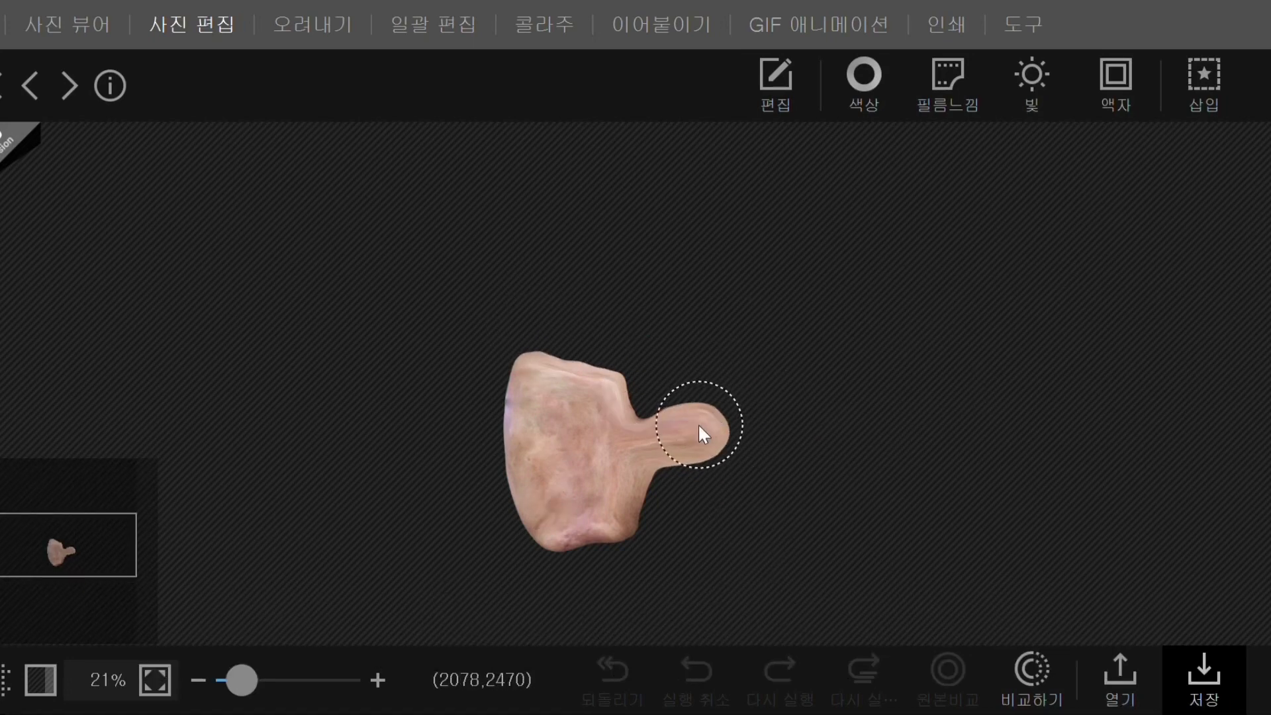
# Step: Adjust the skin shape's colour by setting darken (어둡게) to 14 and contrast (대비) to 100
pyautogui.click(865, 74)
pyautogui.click(1074, 357)
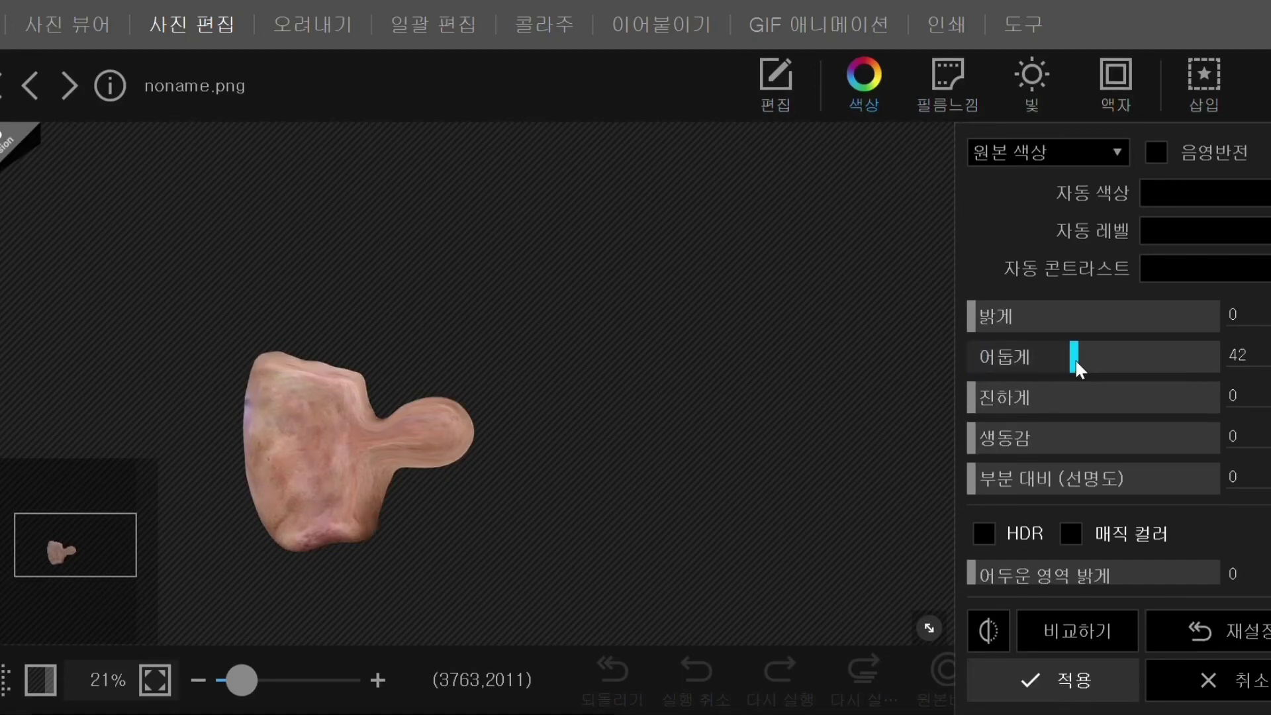
pyautogui.moveTo(1077, 362); pyautogui.dragTo(1225, 358)
pyautogui.scroll(-5, 1013, 358)
pyautogui.scroll(5, 995, 406)
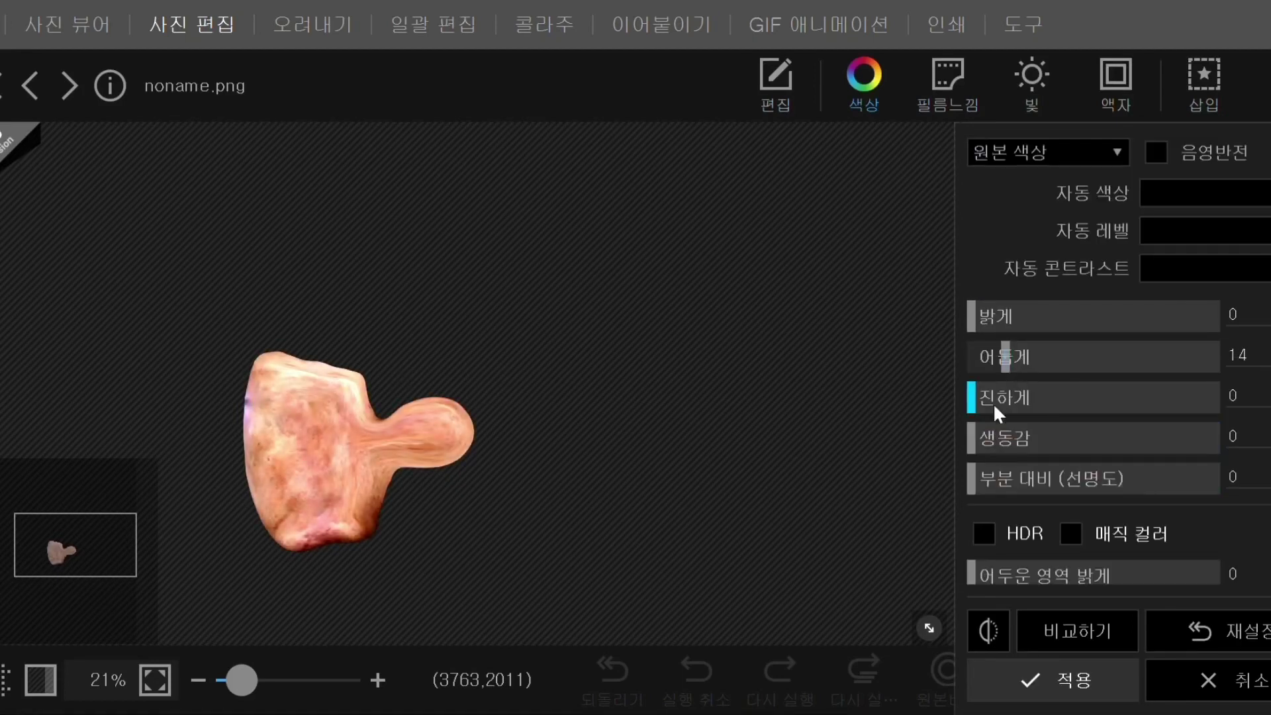
# Step: Set the tint (색조) to 100 and colour temperature (색온도) to 9265, and raise the saturation (채도) almost to maximum
pyautogui.scroll(-5, 993, 403)
pyautogui.moveTo(1217, 470)
pyautogui.mouseDown()
pyautogui.moveTo(1150, 474)
pyautogui.moveTo(1221, 470)
pyautogui.mouseUp()
pyautogui.moveTo(1093, 426); pyautogui.dragTo(1135, 434)
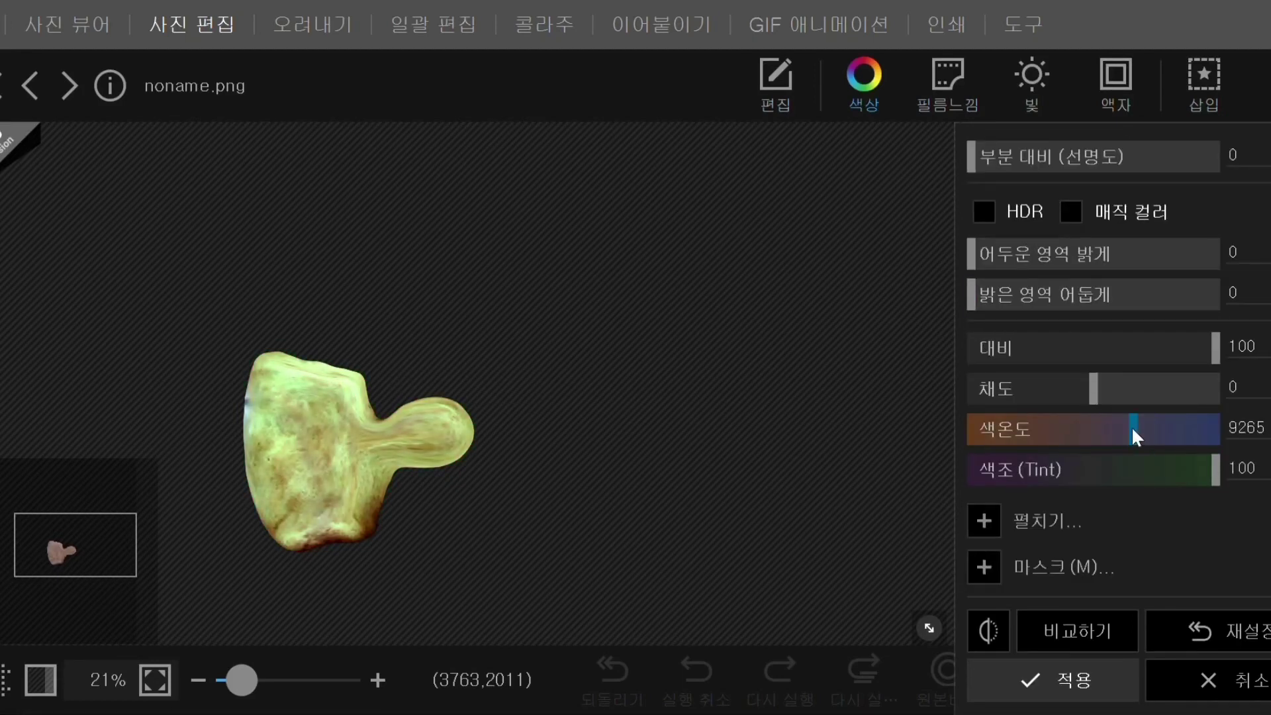
pyautogui.moveTo(1094, 389); pyautogui.dragTo(1210, 389)
pyautogui.scroll(5, 1088, 365)
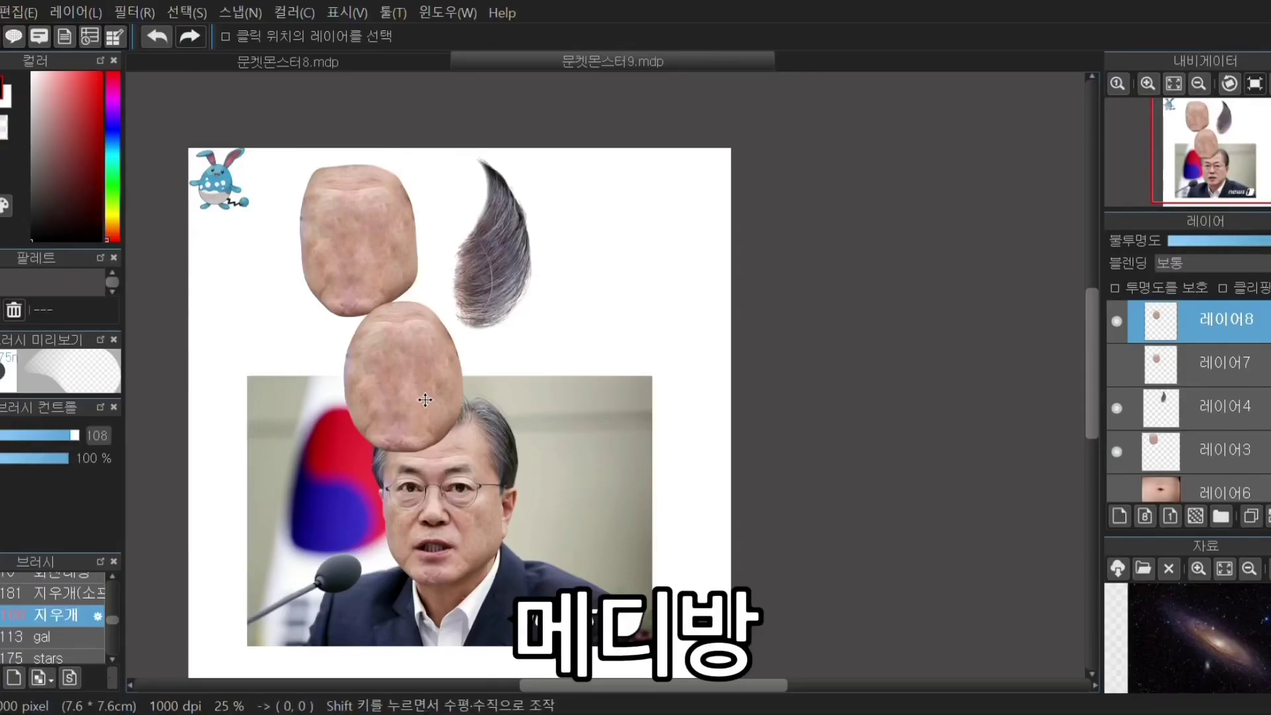
# Step: In MediBang Paint, move the skin oval on 레이어8 away from the face in the portrait photo
pyautogui.moveTo(369, 355); pyautogui.dragTo(582, 355)
pyautogui.scroll(-2, 550, 300)
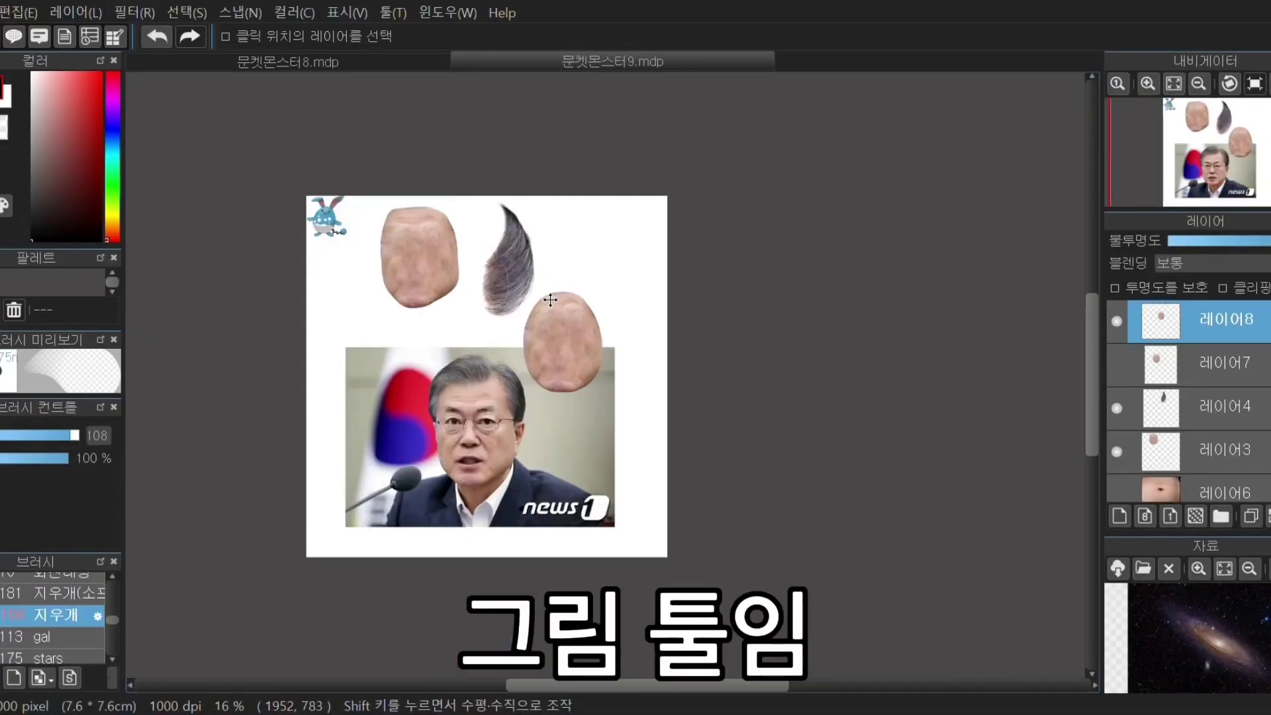
pyautogui.scroll(-1, 551, 300)
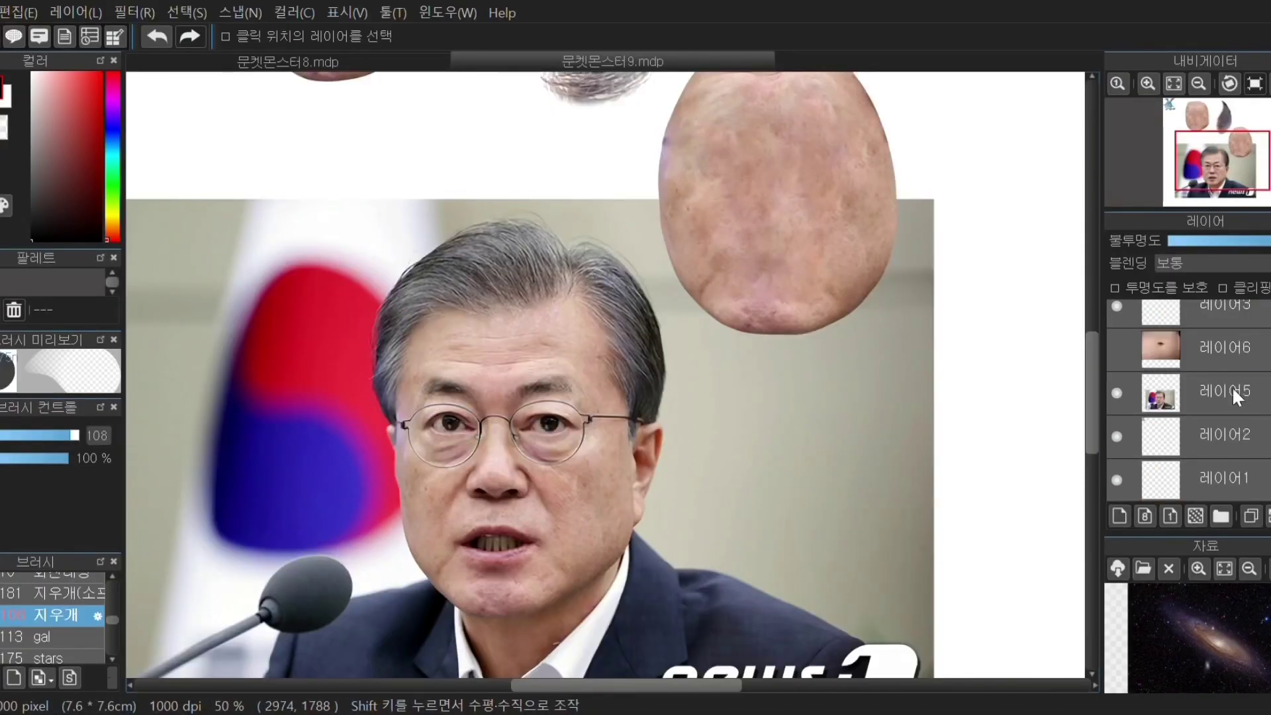
# Step: Copy the eyes and glasses from the portrait on 레이어5 into a new layer, hide the portrait and clear the selection
pyautogui.click(1225, 391)
pyautogui.press('m')
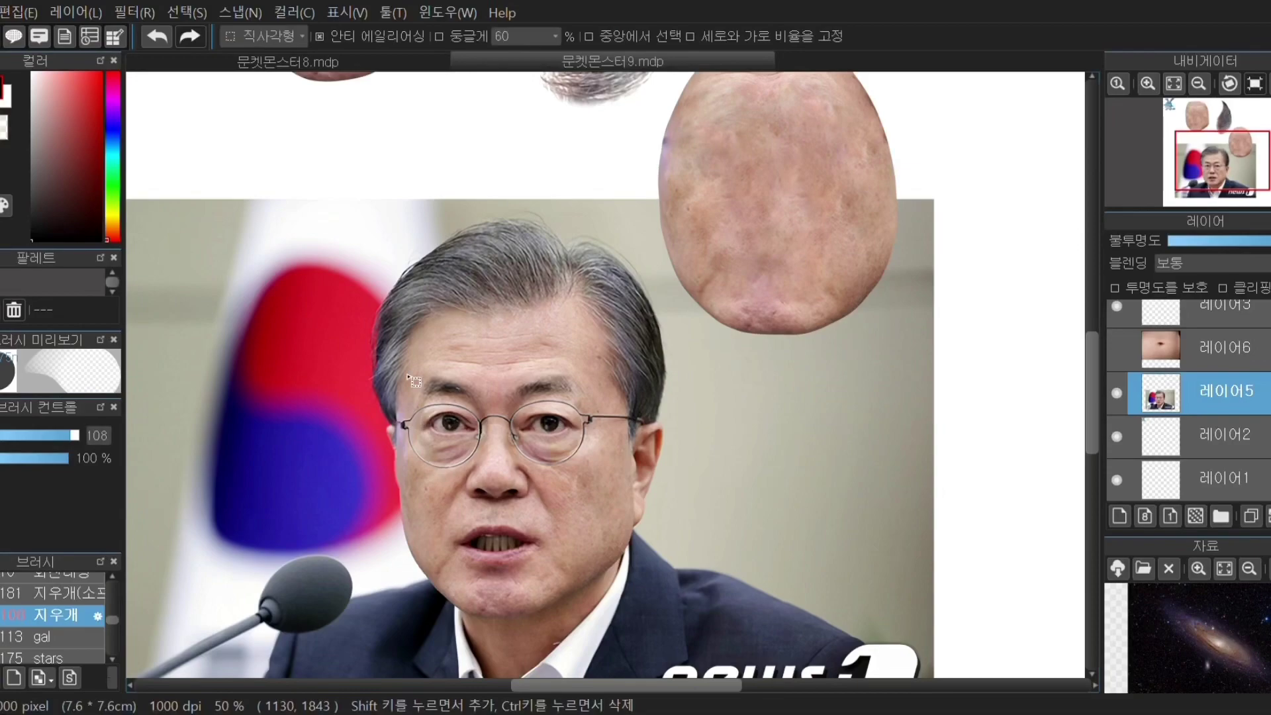
pyautogui.moveTo(388, 368); pyautogui.dragTo(607, 479)
pyautogui.hotkey('ctrl', 'c')
pyautogui.hotkey('ctrl', 'v')
pyautogui.click(1117, 437)
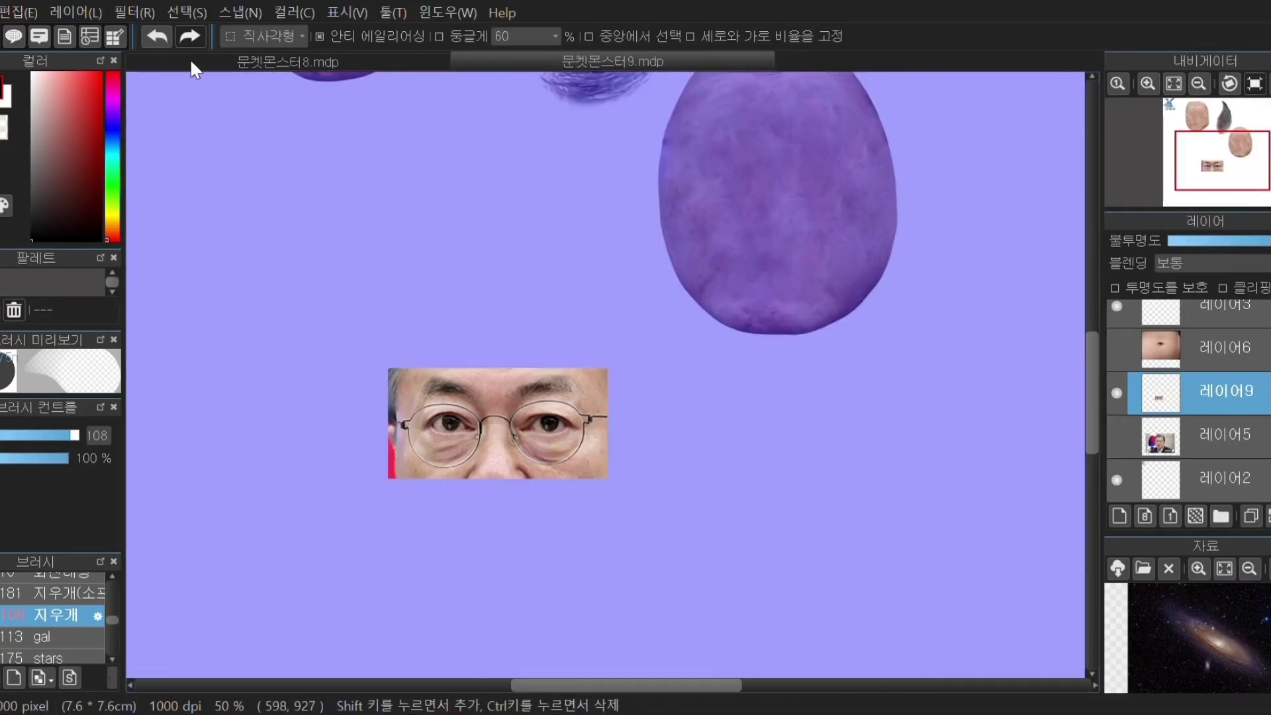
pyautogui.click(188, 13)
pyautogui.click(199, 51)
# Step: Bring the eye cutout on 레이어9 to the front and position the skin oval on 레이어8 behind it
pyautogui.press('v')
pyautogui.moveTo(498, 424); pyautogui.dragTo(651, 297)
pyautogui.moveTo(1221, 392); pyautogui.dragTo(1265, 254)
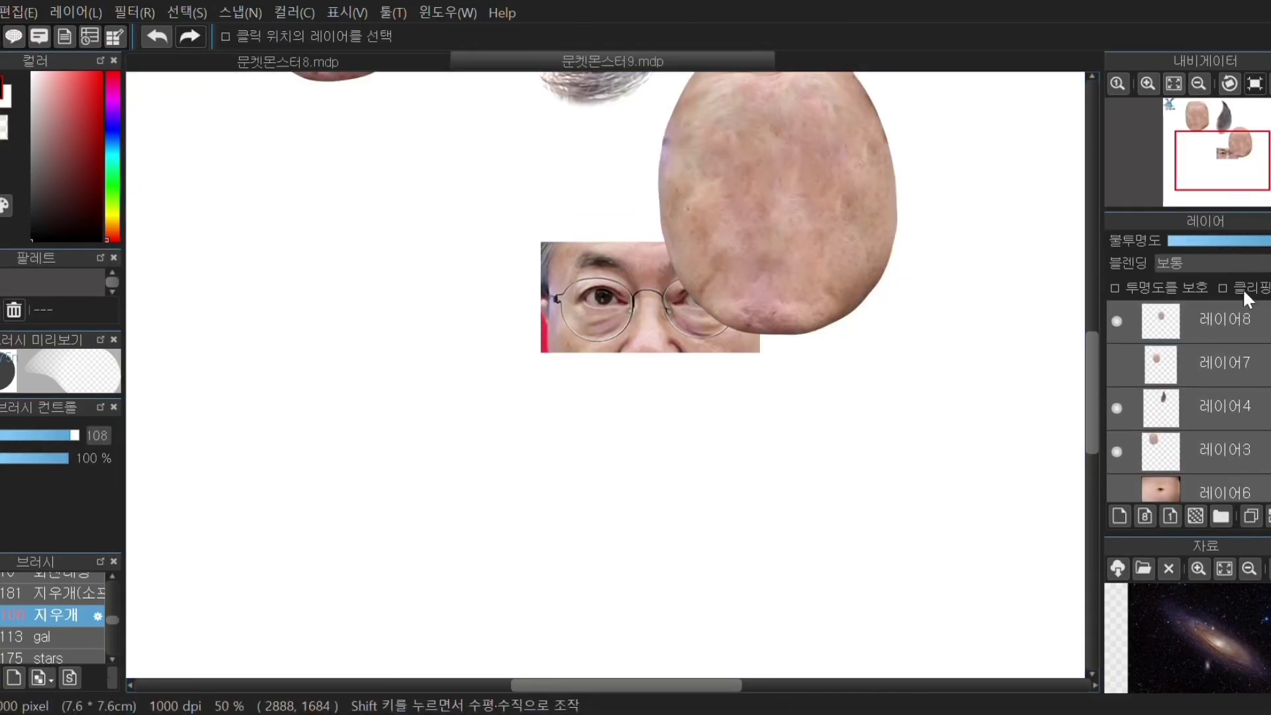
pyautogui.scroll(1, 1248, 298)
pyautogui.click(1225, 363)
pyautogui.moveTo(888, 249); pyautogui.dragTo(773, 424)
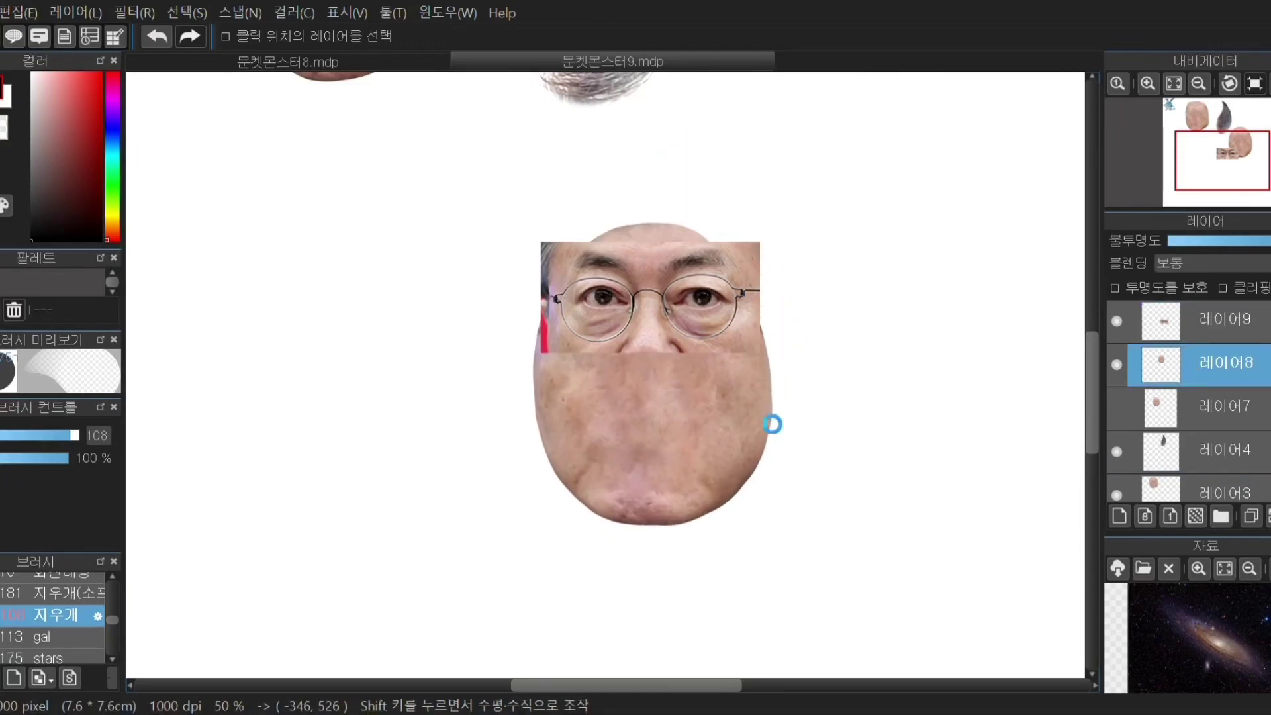
# Step: Fade out the upper corners and left edge of the eye cutout on 레이어9 with the soft eraser, starting at size 191
pyautogui.scroll(2, 679, 265)
pyautogui.press('b')
pyautogui.click(49, 594)
pyautogui.moveTo(50, 436); pyautogui.dragTo(78, 436)
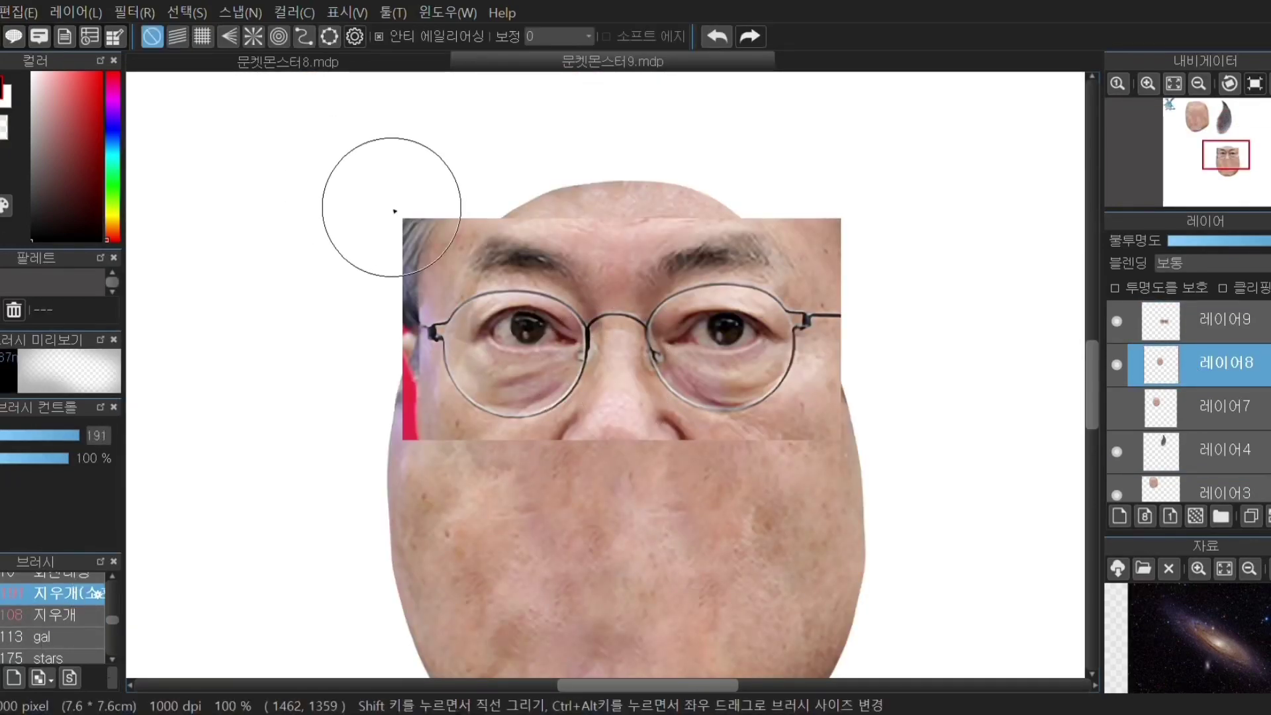
pyautogui.click(1214, 319)
pyautogui.moveTo(819, 212)
pyautogui.mouseDown()
pyautogui.moveTo(406, 213)
pyautogui.moveTo(378, 286)
pyautogui.moveTo(449, 488)
pyautogui.mouseUp()
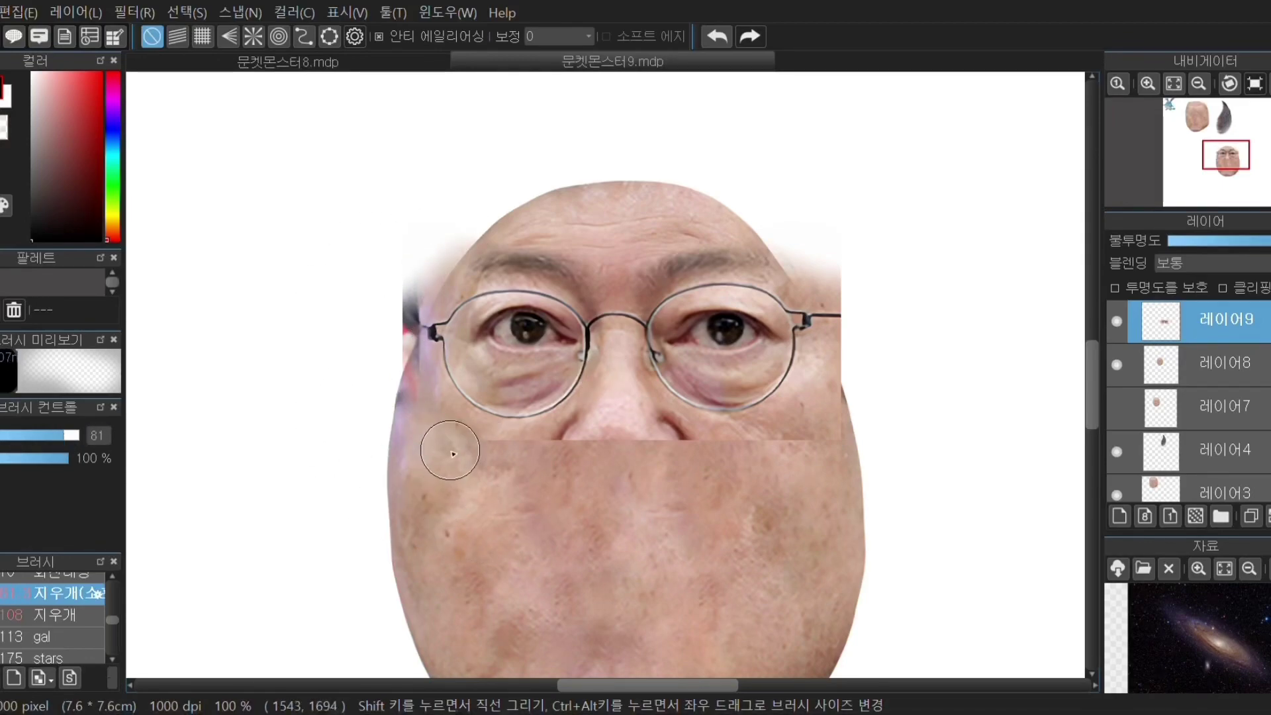
# Step: Soft-erase the eyebrows, nose tip and remaining hard edges of the eye cutout so it blends into the skin
pyautogui.moveTo(601, 425); pyautogui.dragTo(658, 430)
pyautogui.moveTo(847, 424)
pyautogui.mouseDown()
pyautogui.moveTo(839, 281)
pyautogui.moveTo(767, 246)
pyautogui.moveTo(663, 261)
pyautogui.mouseUp()
pyautogui.moveTo(465, 245)
pyautogui.mouseDown()
pyautogui.moveTo(573, 244)
pyautogui.moveTo(637, 261)
pyautogui.mouseUp()
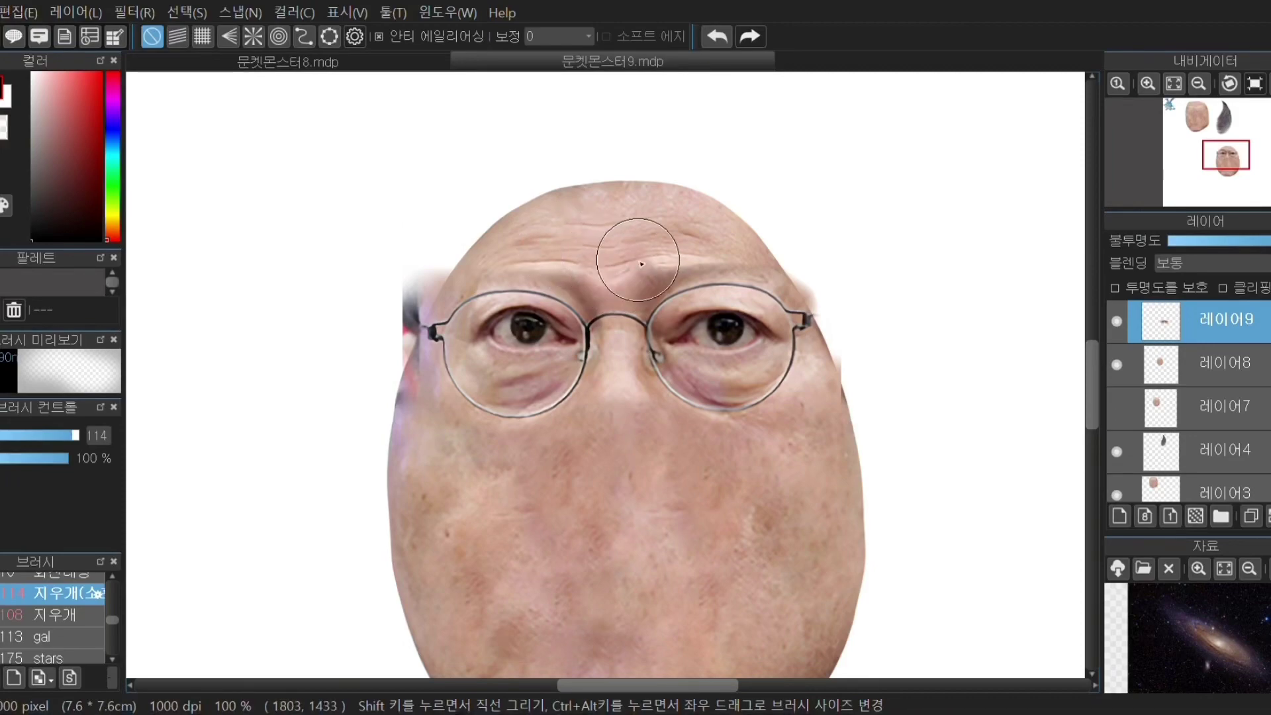
pyautogui.moveTo(409, 298)
pyautogui.mouseDown()
pyautogui.moveTo(386, 299)
pyautogui.moveTo(389, 325)
pyautogui.mouseUp()
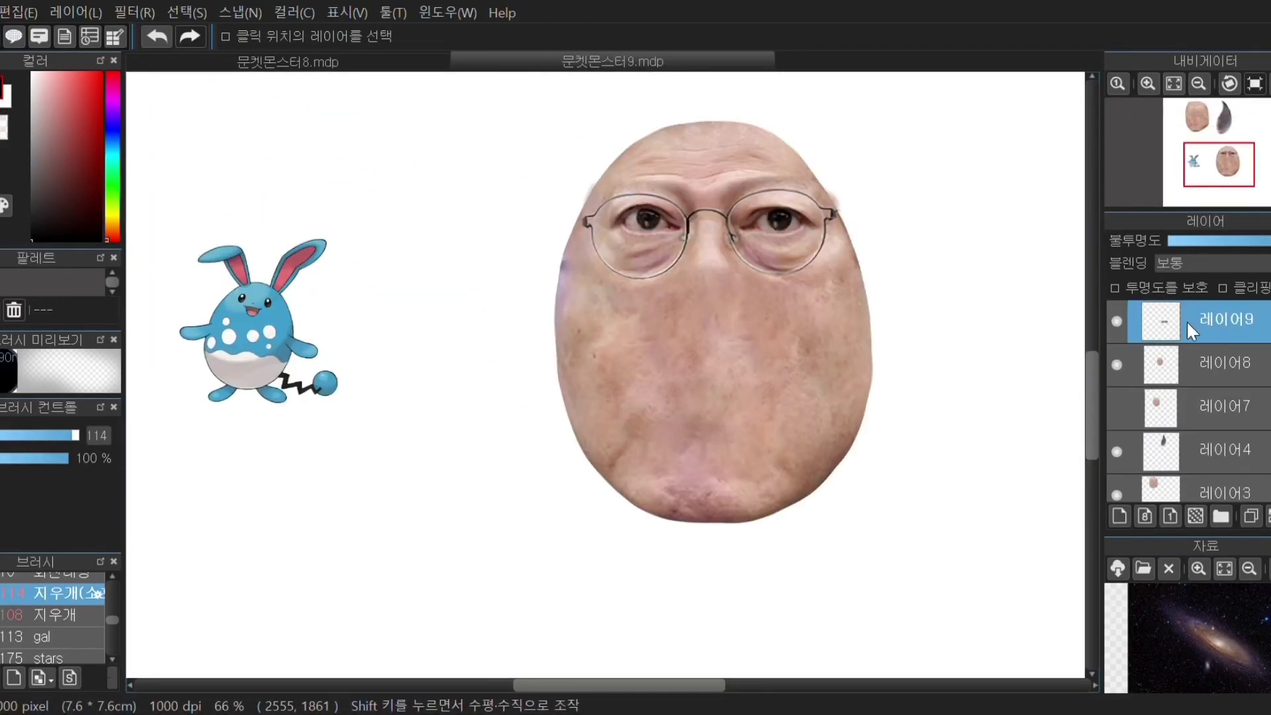
# Step: Transform the eye cutout on 레이어9 to make it narrower and center it on the upper part of the skin oval
pyautogui.moveTo(761, 255); pyautogui.dragTo(762, 258)
pyautogui.click(188, 12)
pyautogui.click(299, 255)
pyautogui.moveTo(860, 191); pyautogui.dragTo(832, 191)
pyautogui.moveTo(576, 191); pyautogui.dragTo(602, 190)
pyautogui.moveTo(755, 221); pyautogui.dragTo(748, 214)
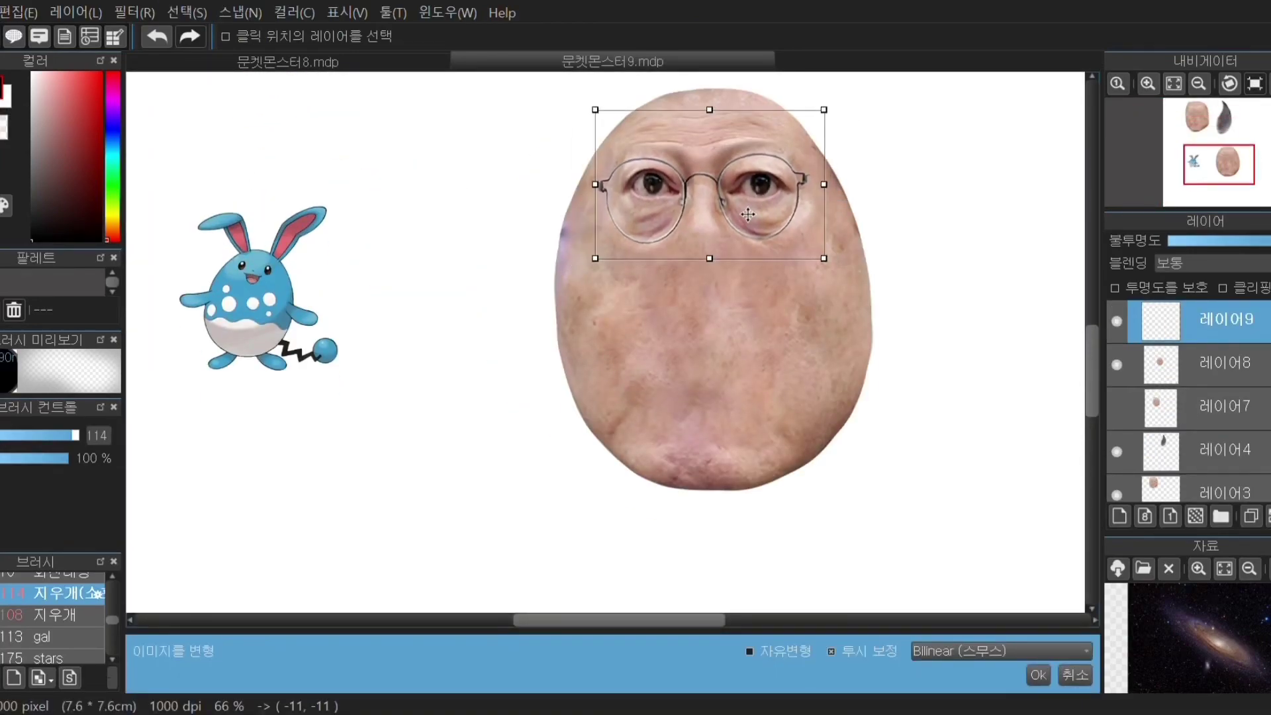
pyautogui.moveTo(837, 185); pyautogui.dragTo(759, 185)
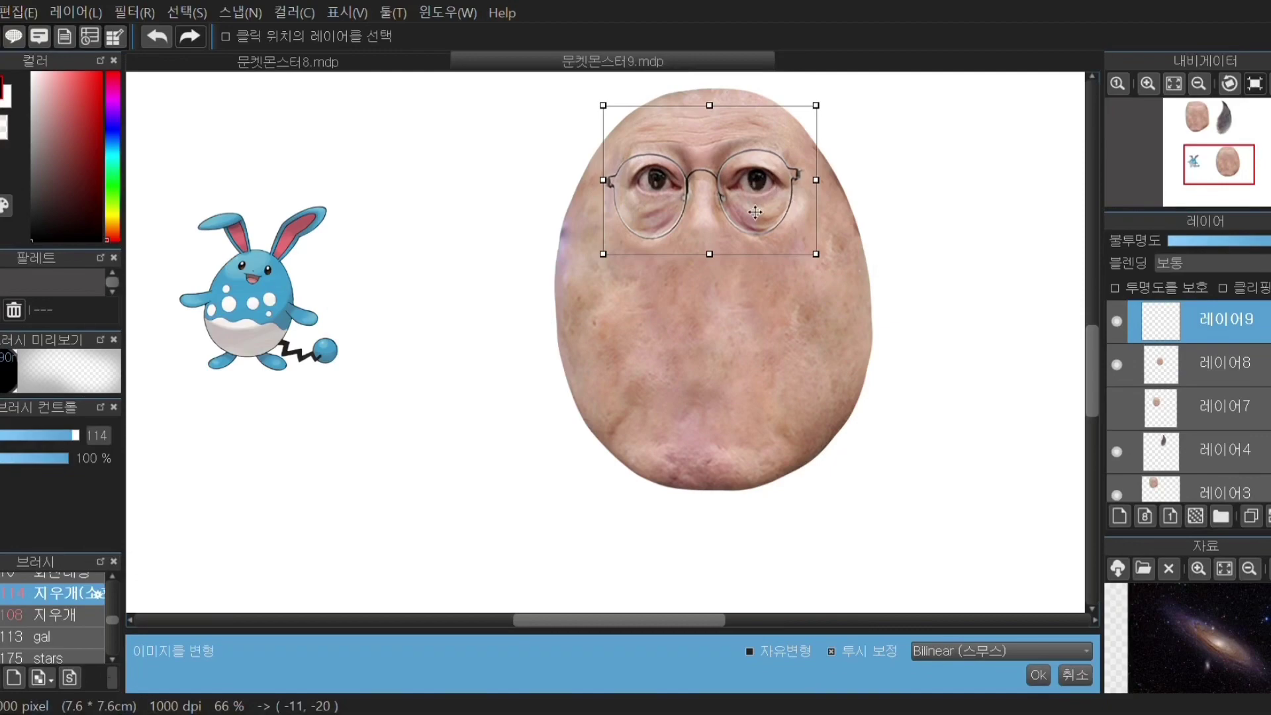
pyautogui.press('Return')
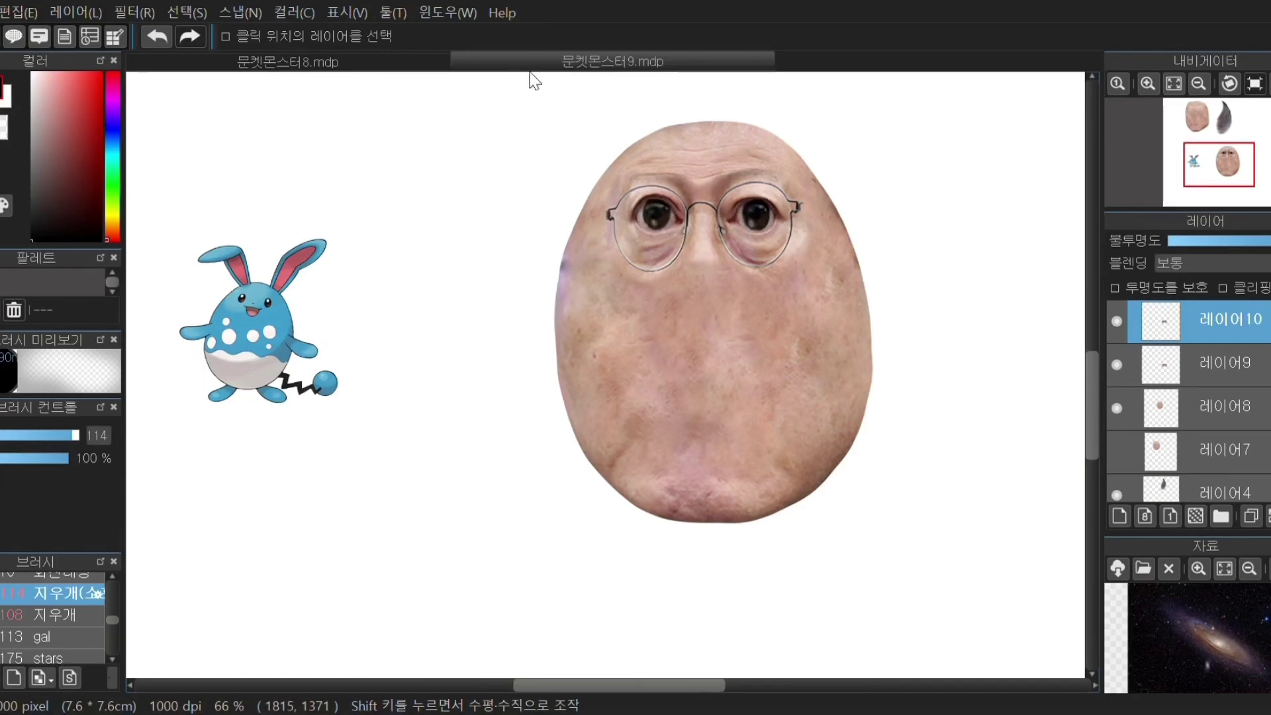
# Step: Mesh-transform 레이어10 with a 4 by 4 grid, reshaping the glasses around both eyes and curving the lower edge
pyautogui.click(187, 13)
pyautogui.click(257, 259)
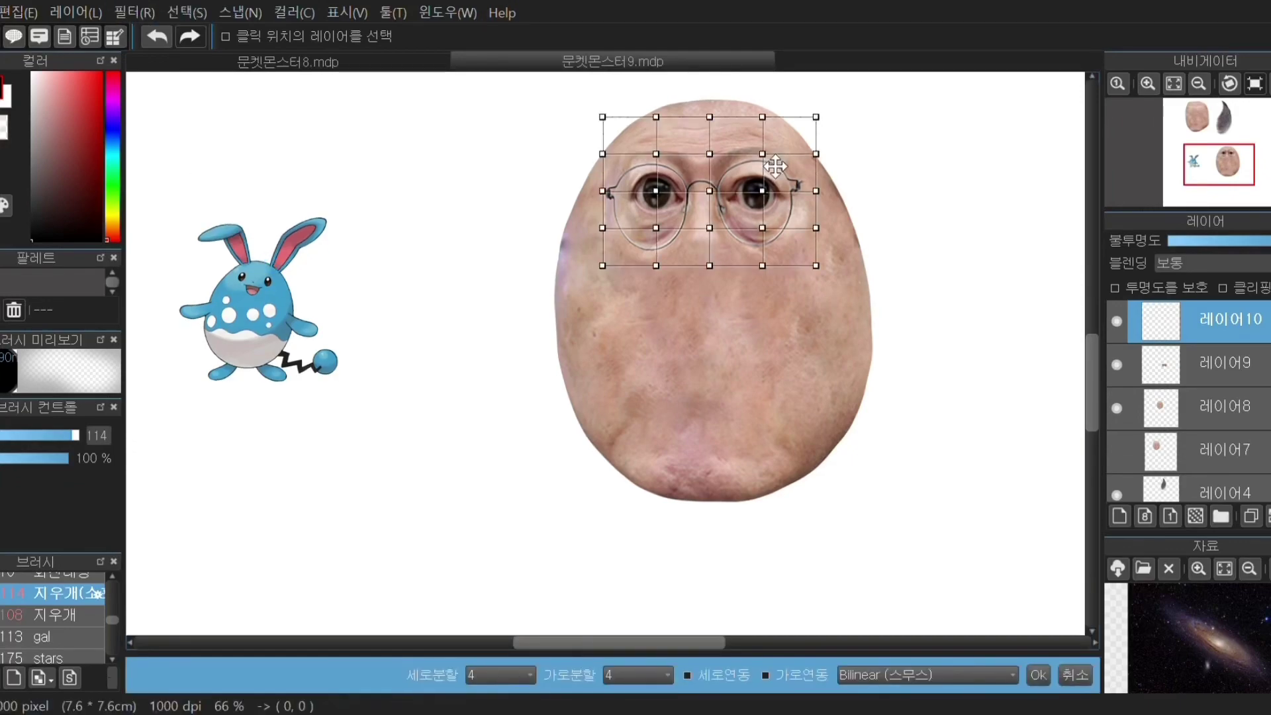
pyautogui.moveTo(763, 153); pyautogui.dragTo(761, 149)
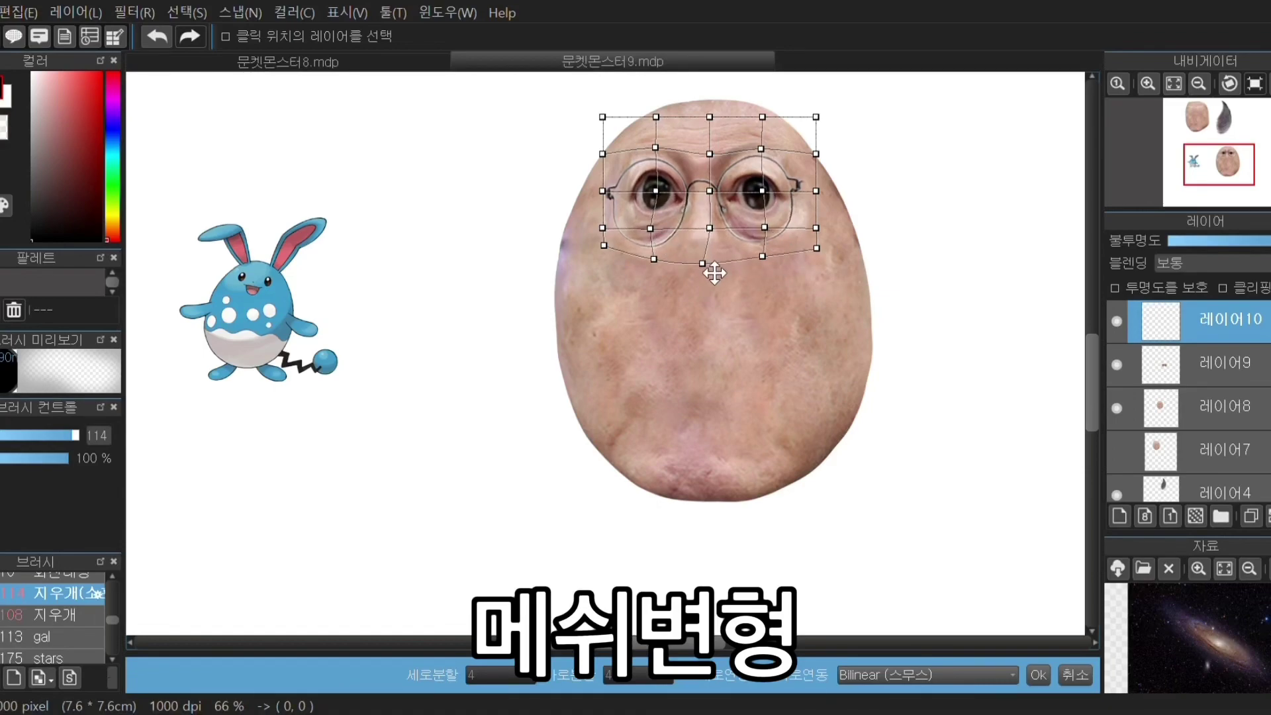
pyautogui.moveTo(763, 256); pyautogui.dragTo(771, 256)
pyautogui.moveTo(764, 191); pyautogui.dragTo(763, 187)
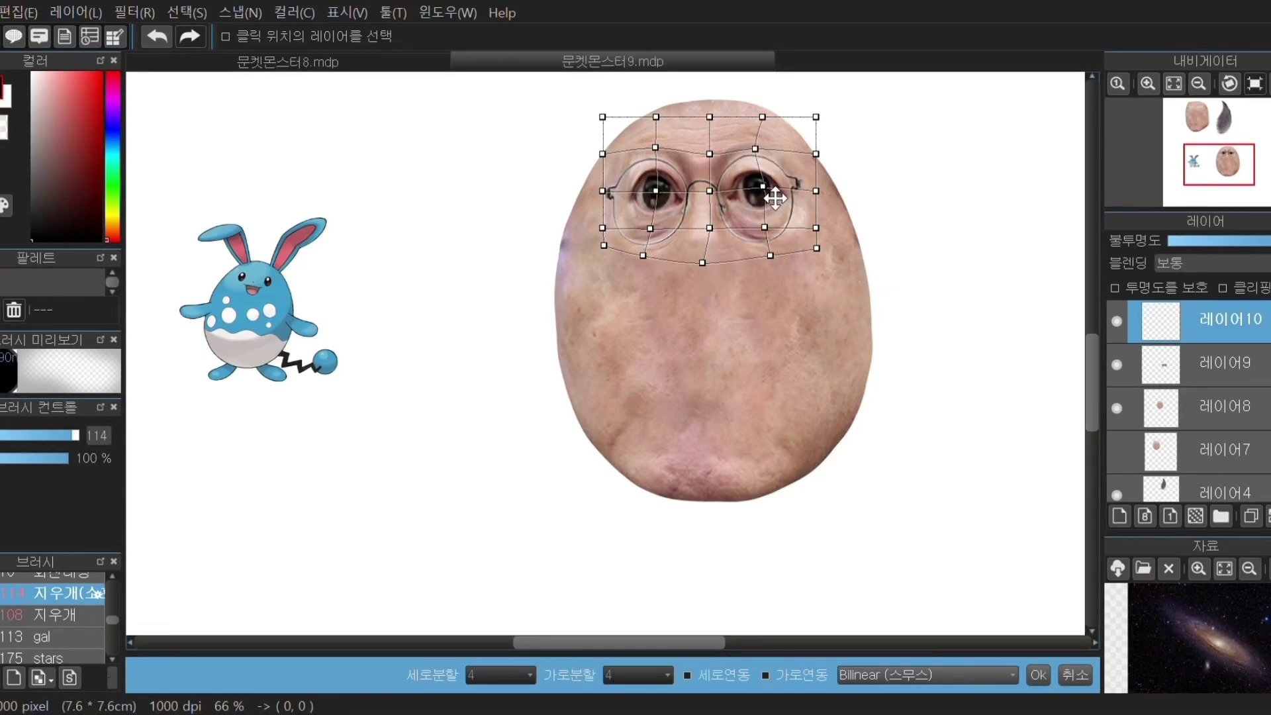
pyautogui.press('Return')
# Step: Refine the lower part of the glasses on 레이어10 with another 4 by 4 mesh transform, and hide 레이어9
pyautogui.scroll(2, 759, 203)
pyautogui.click(187, 13)
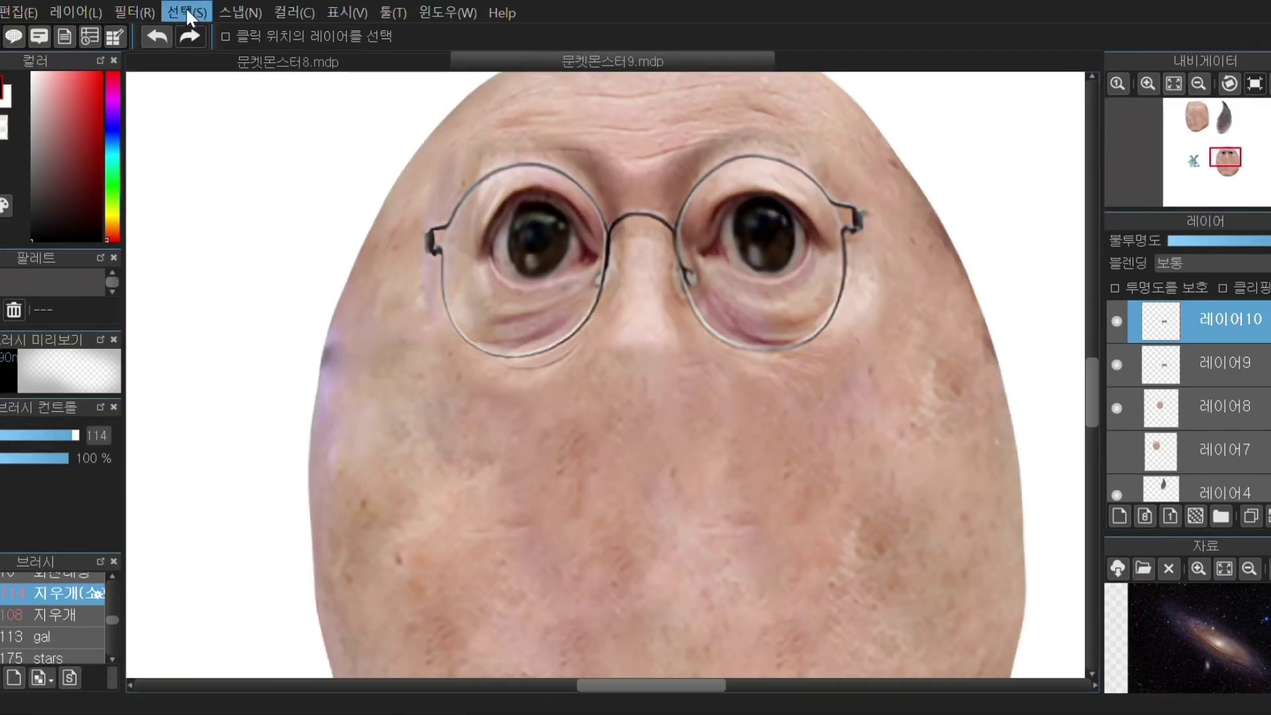
pyautogui.click(280, 260)
pyautogui.moveTo(537, 296); pyautogui.dragTo(535, 294)
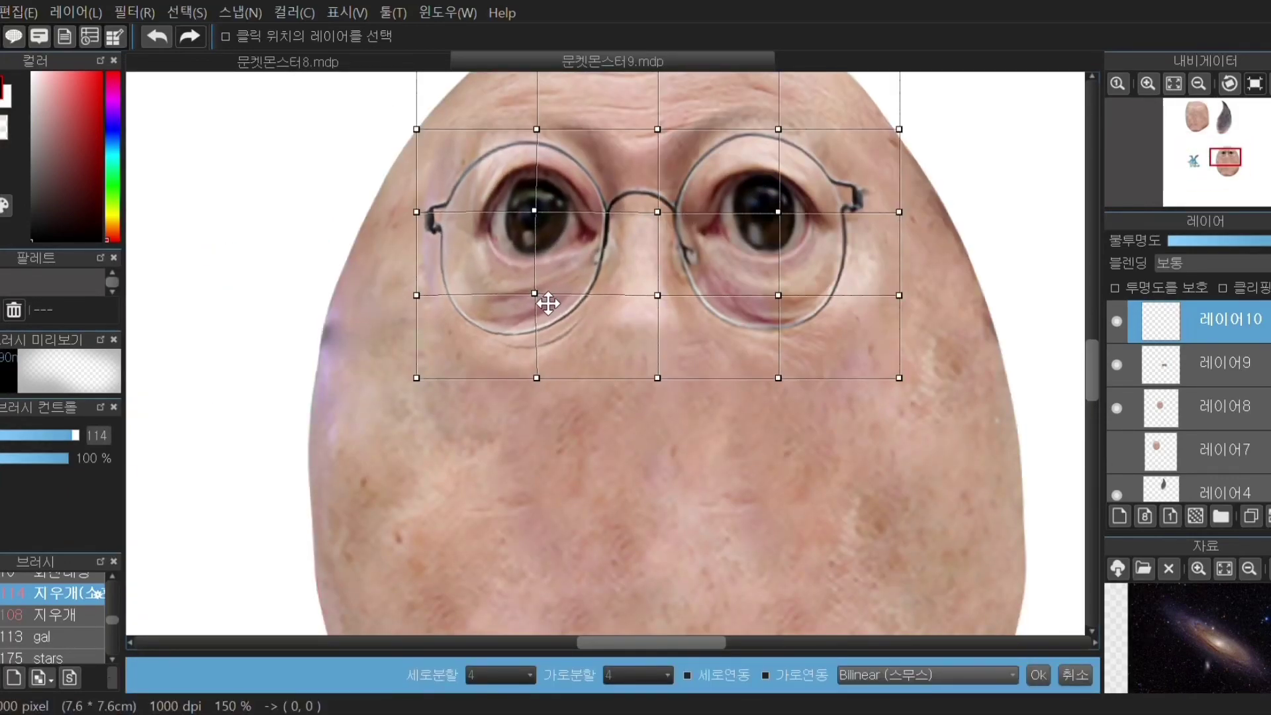
pyautogui.moveTo(537, 378); pyautogui.dragTo(559, 394)
pyautogui.moveTo(546, 304); pyautogui.dragTo(551, 303)
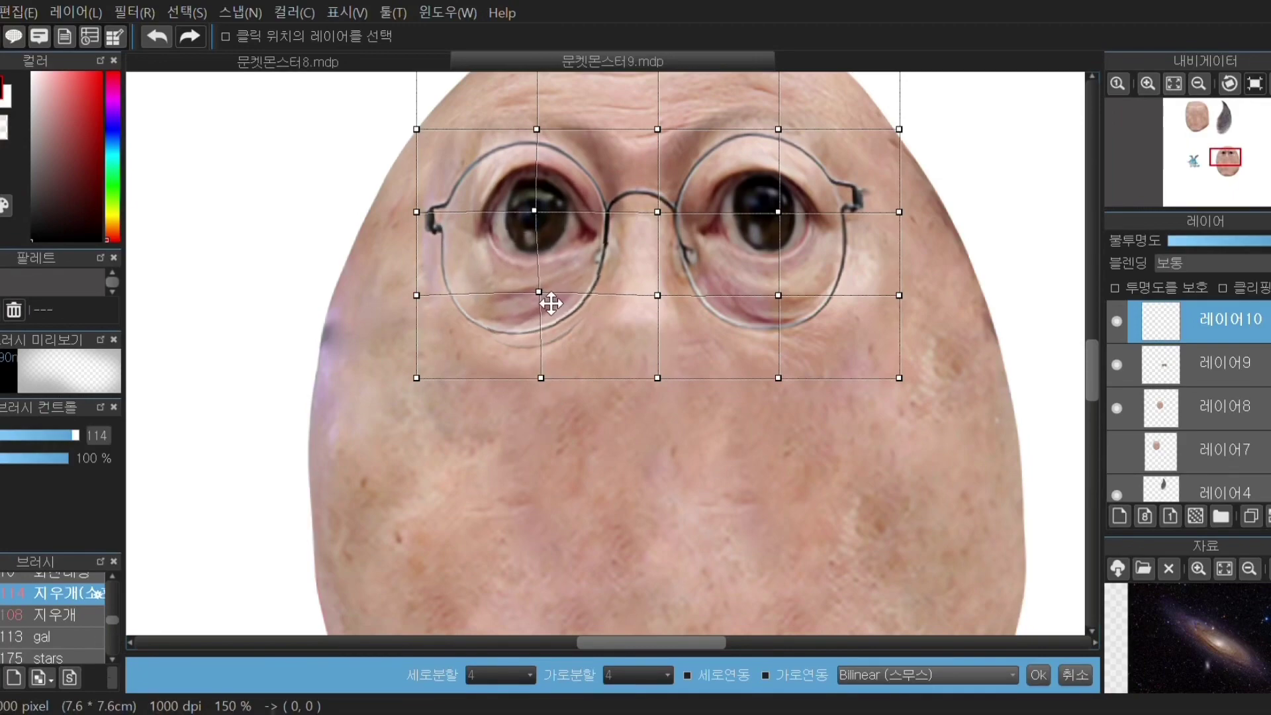
pyautogui.moveTo(658, 296); pyautogui.dragTo(655, 285)
pyautogui.click(1039, 675)
pyautogui.click(1117, 365)
# Step: Set the soft eraser to size 93 at 44% opacity, and prepare the blur brush at 77% opacity
pyautogui.click(66, 593)
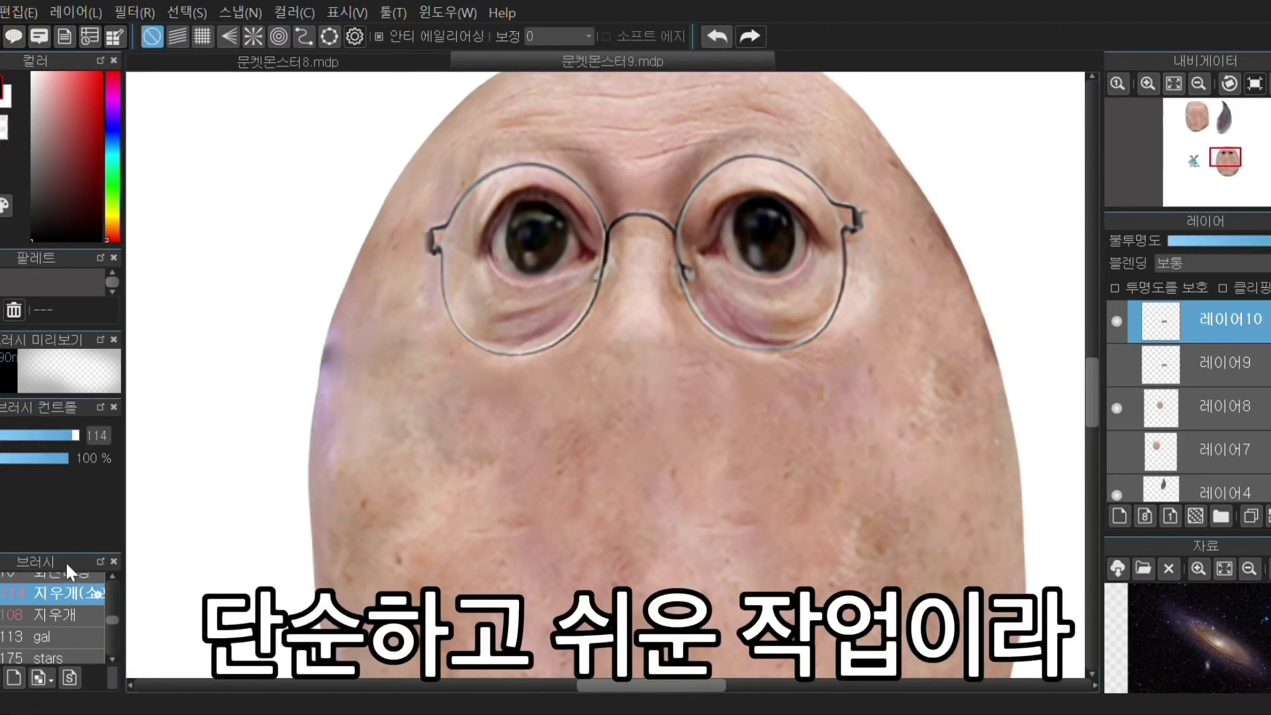
pyautogui.click(25, 459)
pyautogui.moveTo(75, 438); pyautogui.dragTo(70, 438)
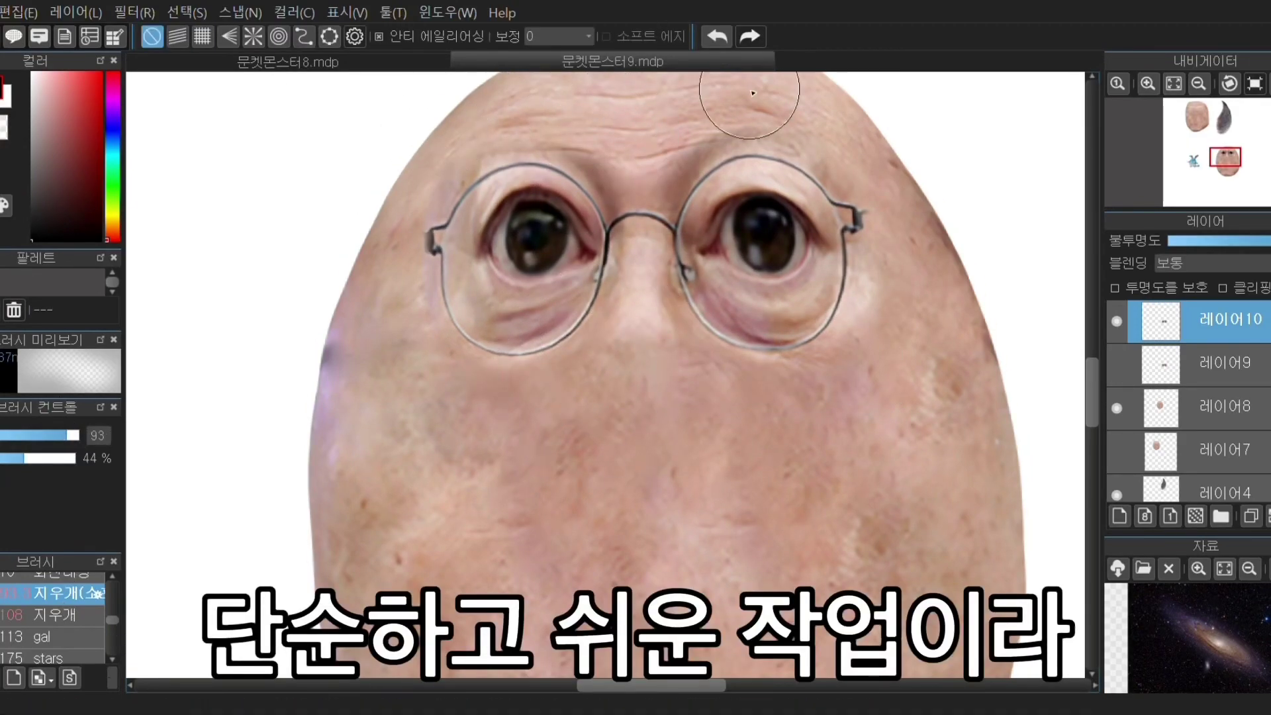
pyautogui.scroll(3, 861, 311)
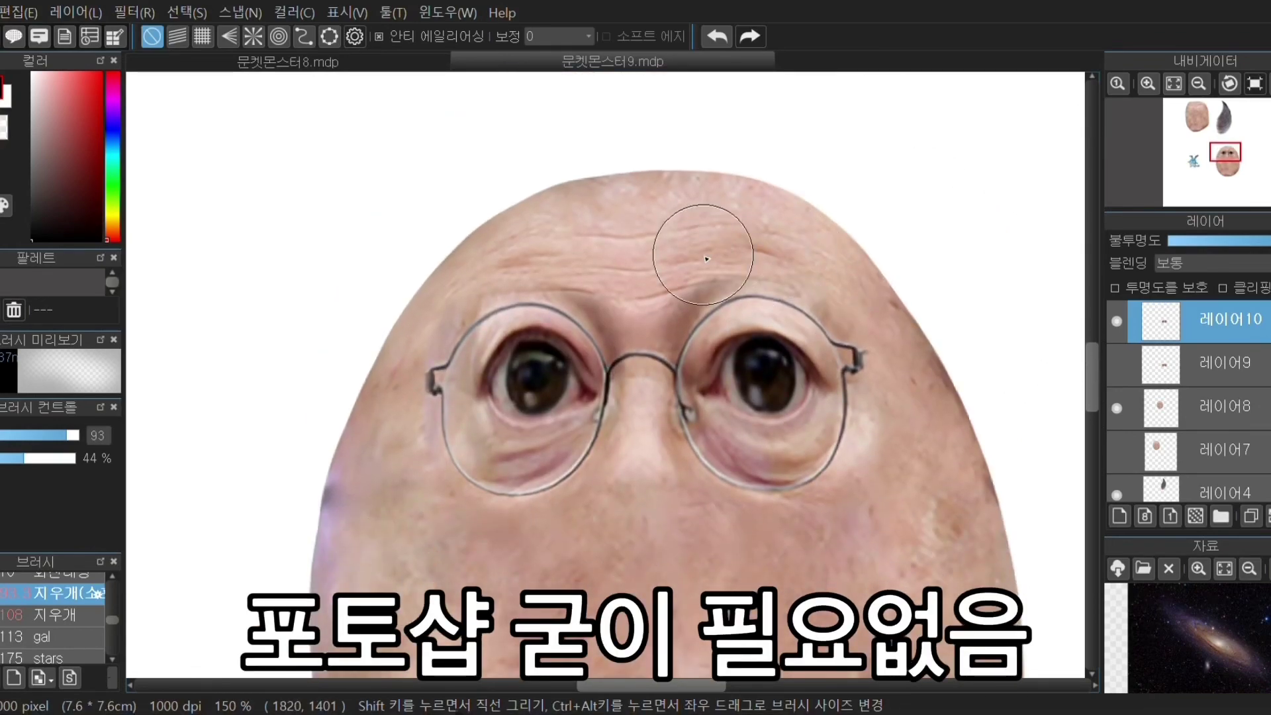
pyautogui.scroll(2, 80, 586)
pyautogui.click(73, 575)
pyautogui.click(66, 458)
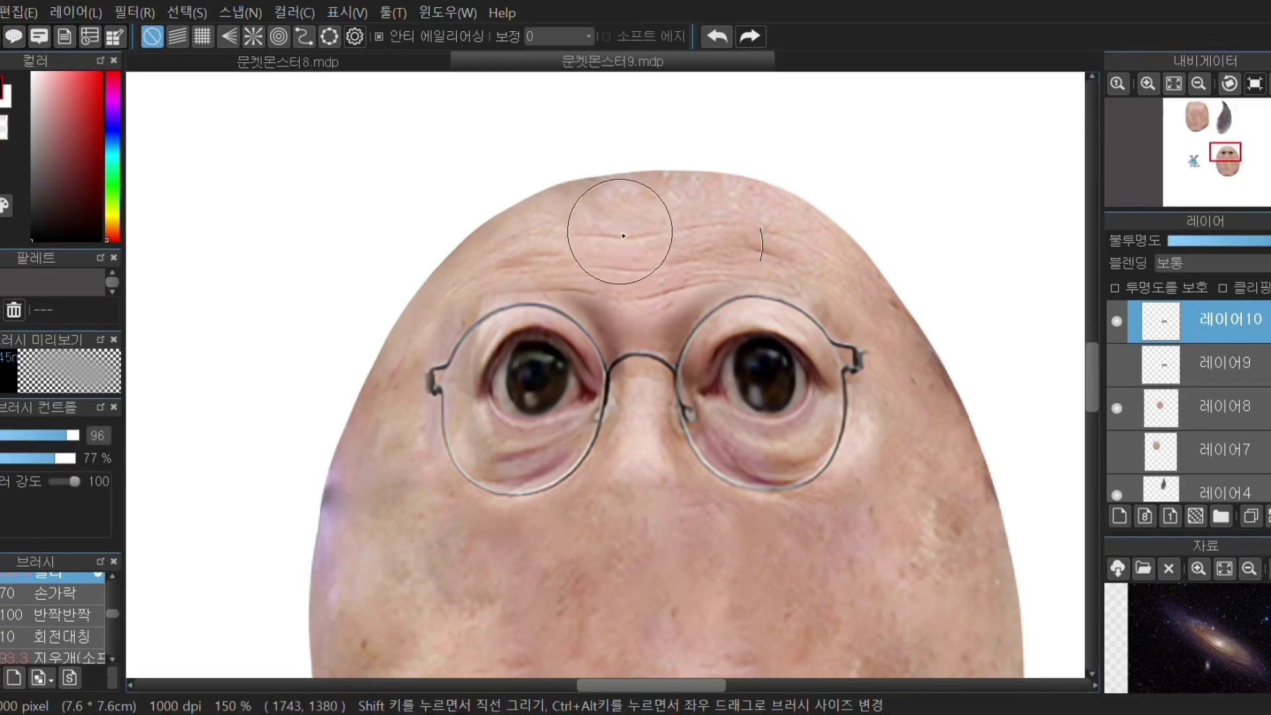
# Step: Nudge the eyes and glasses slightly downward on the skin oval
pyautogui.press('v')
pyautogui.moveTo(688, 375); pyautogui.dragTo(688, 379)
pyautogui.scroll(-2, 636, 312)
pyautogui.scroll(-1, 648, 349)
pyautogui.scroll(1, 648, 349)
# Step: Copy the nose and mouth area from the portrait on 레이어5 into a new layer, hide the portrait and clear the selection
pyautogui.scroll(-5, 1144, 442)
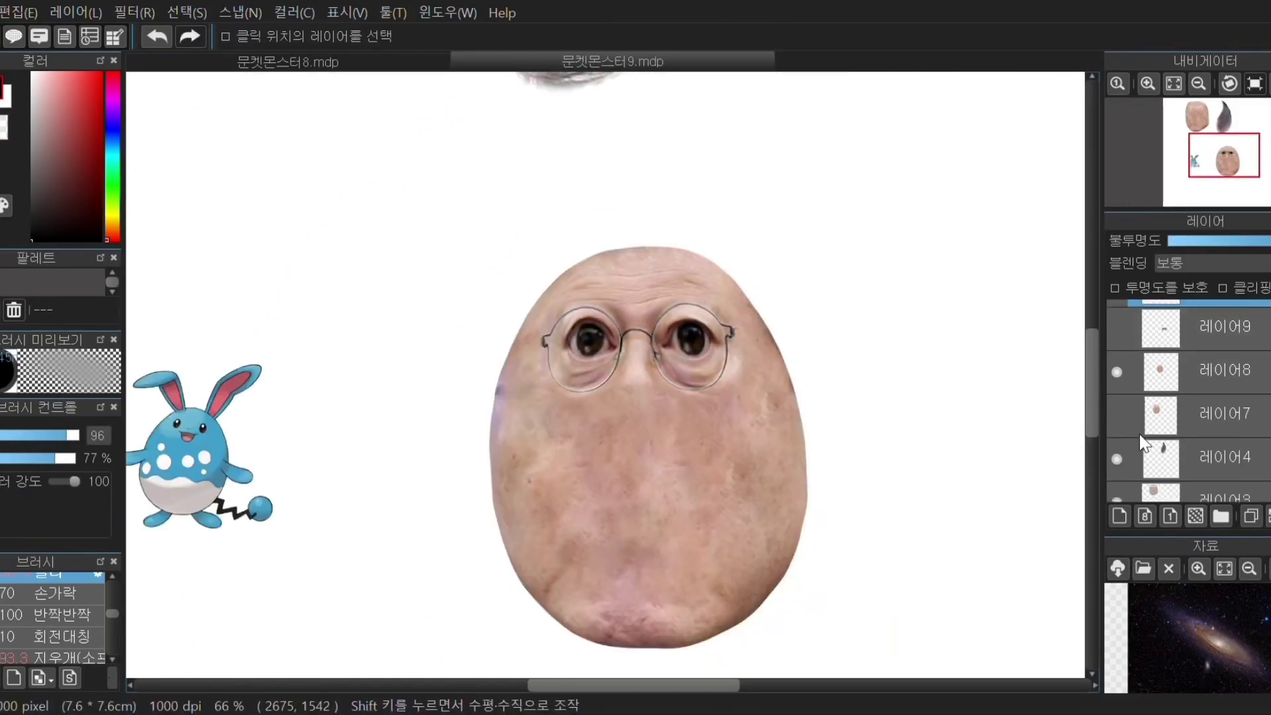
pyautogui.click(1117, 445)
pyautogui.scroll(-1, 767, 318)
pyautogui.scroll(1, 448, 605)
pyautogui.press('m')
pyautogui.moveTo(440, 475); pyautogui.dragTo(651, 629)
pyautogui.click(1117, 484)
pyautogui.scroll(-2, 1134, 411)
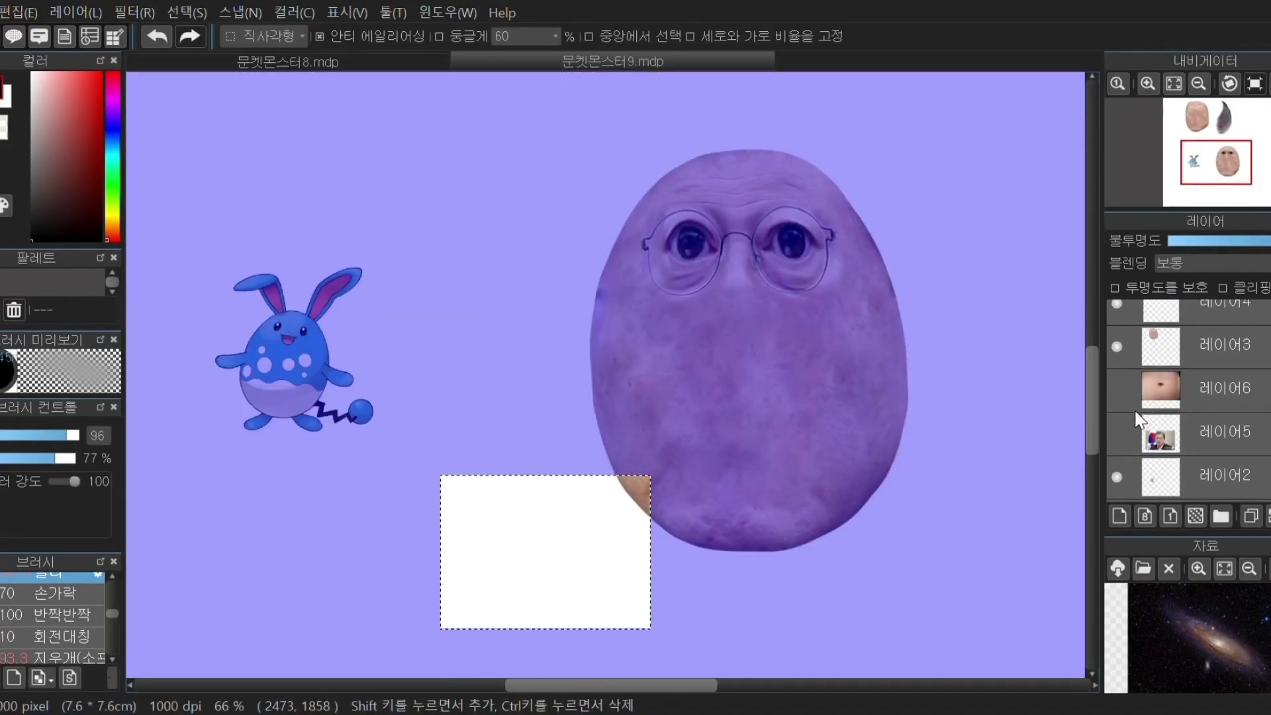
pyautogui.click(1133, 443)
pyautogui.click(1118, 435)
pyautogui.hotkey('ctrl', 'c')
pyautogui.hotkey('ctrl', 'v')
pyautogui.click(1117, 478)
pyautogui.hotkey('ctrl', 'd')
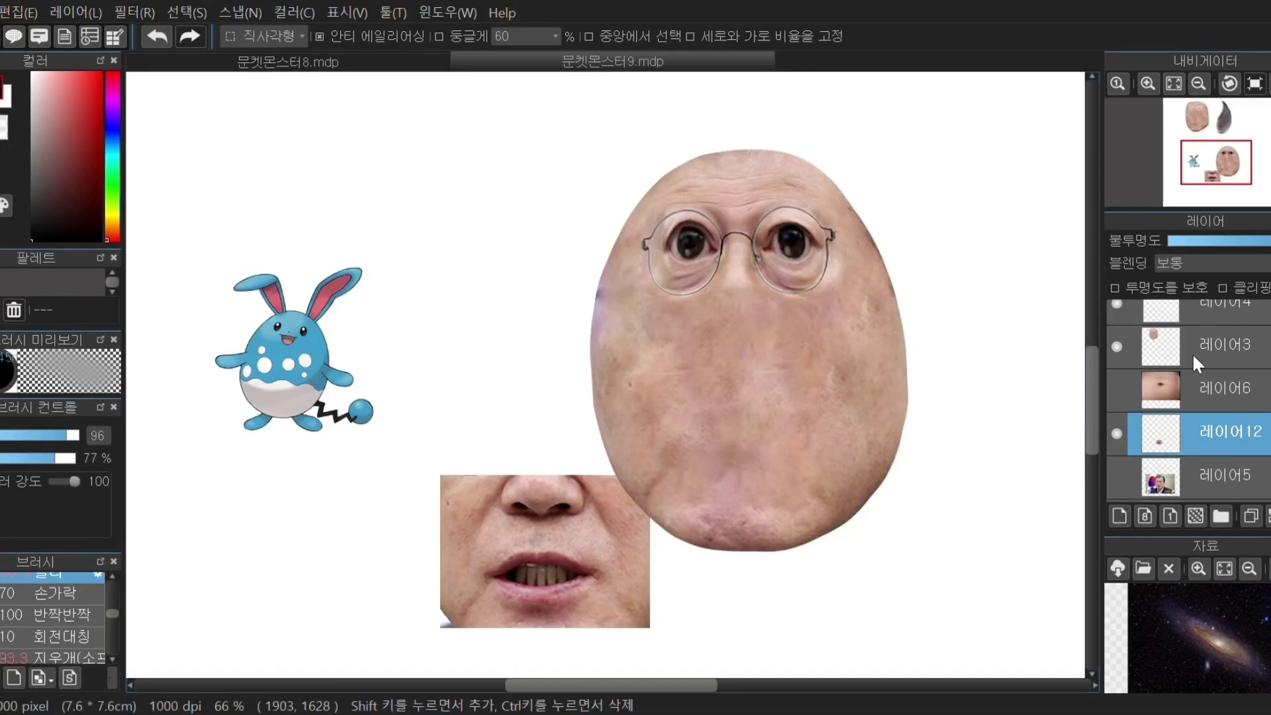
# Step: Place 레이어12 directly above 레이어8 and move the mouth cutout onto the oval face beneath the glasses
pyautogui.moveTo(1240, 450); pyautogui.dragTo(1261, 425)
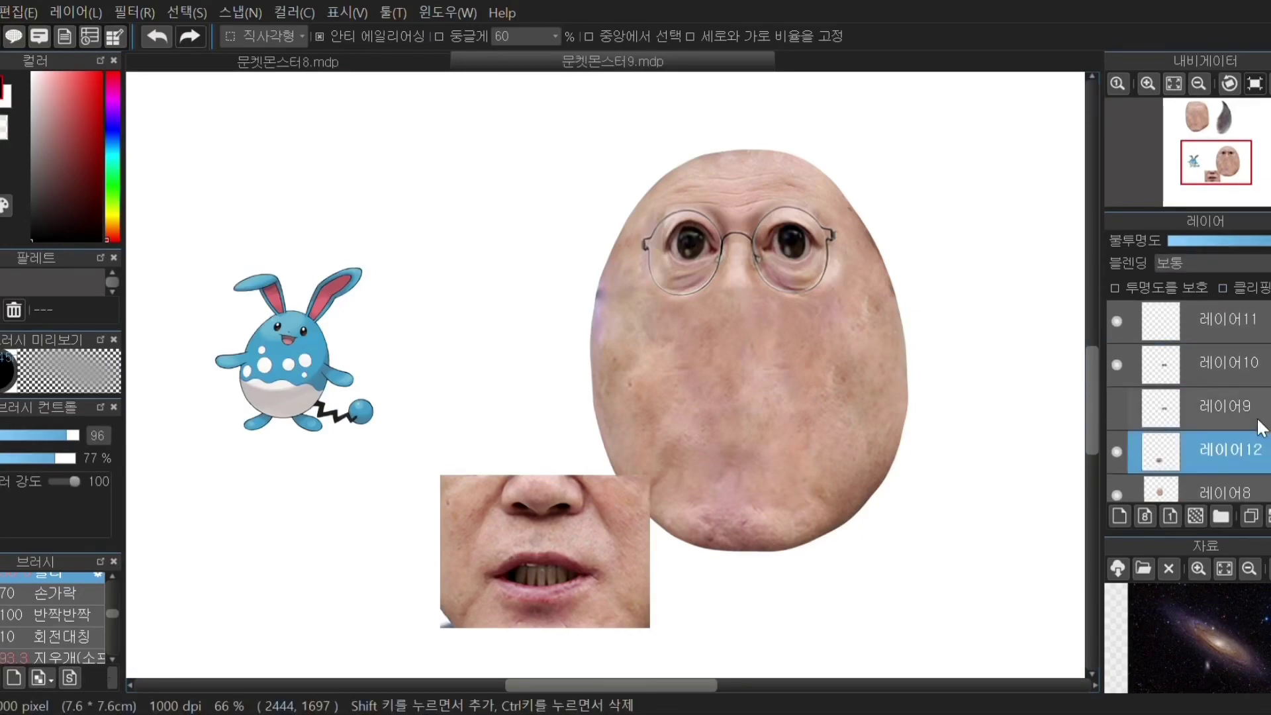
pyautogui.moveTo(589, 569); pyautogui.dragTo(771, 332)
pyautogui.hotkey('ctrl', 'd')
pyautogui.press('v')
pyautogui.scroll(-1, 775, 259)
pyautogui.scroll(3, 765, 245)
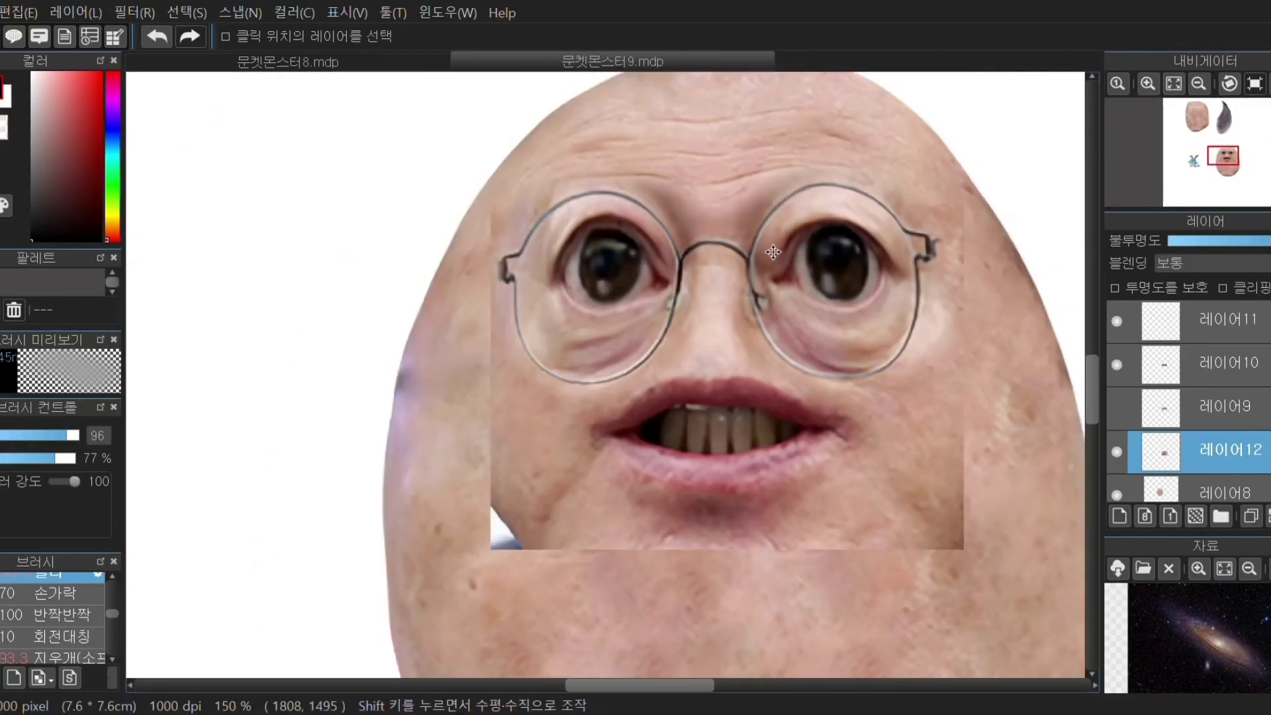
# Step: Move the mouth cutout off the oval face onto the blank area above the blue reference character
pyautogui.moveTo(721, 414); pyautogui.dragTo(498, 345)
pyautogui.scroll(-3, 719, 407)
pyautogui.press('b')
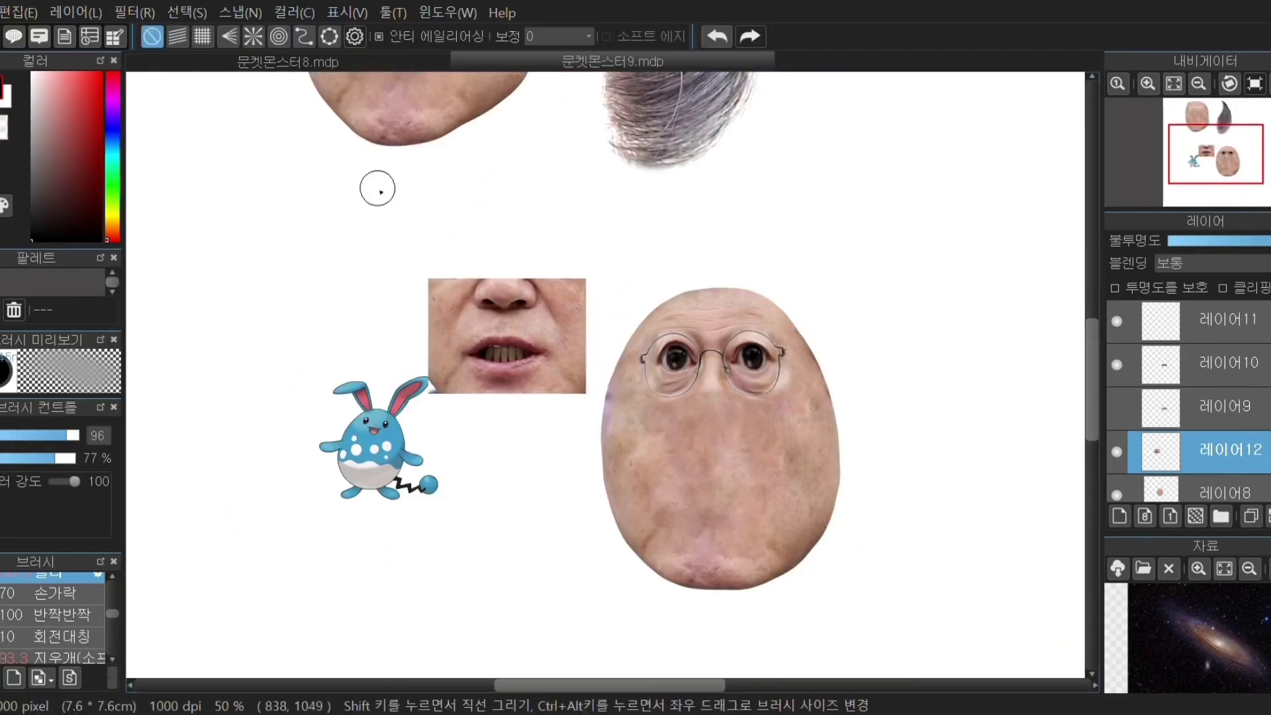
# Step: Erase the nose and feather the mouth cutout's edges with the soft eraser at size 207 and 100% opacity
pyautogui.scroll(1, 374, 183)
pyautogui.scroll(2, 49, 600)
pyautogui.scroll(-3, 49, 600)
pyautogui.click(75, 583)
pyautogui.moveTo(41, 458); pyautogui.dragTo(79, 458)
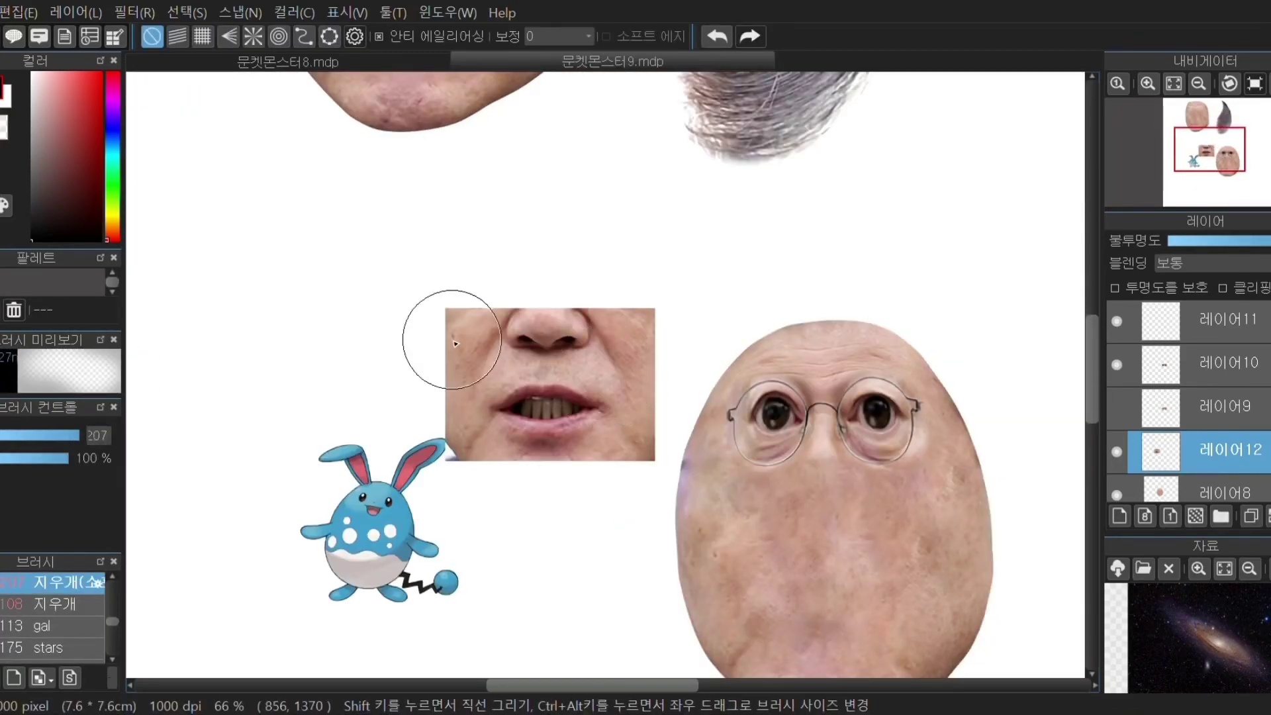
pyautogui.moveTo(451, 339)
pyautogui.mouseDown()
pyautogui.moveTo(542, 313)
pyautogui.moveTo(459, 331)
pyautogui.moveTo(649, 335)
pyautogui.moveTo(669, 461)
pyautogui.moveTo(646, 494)
pyautogui.moveTo(539, 508)
pyautogui.moveTo(429, 437)
pyautogui.moveTo(478, 492)
pyautogui.moveTo(541, 501)
pyautogui.moveTo(622, 480)
pyautogui.mouseUp()
pyautogui.scroll(1, 524, 317)
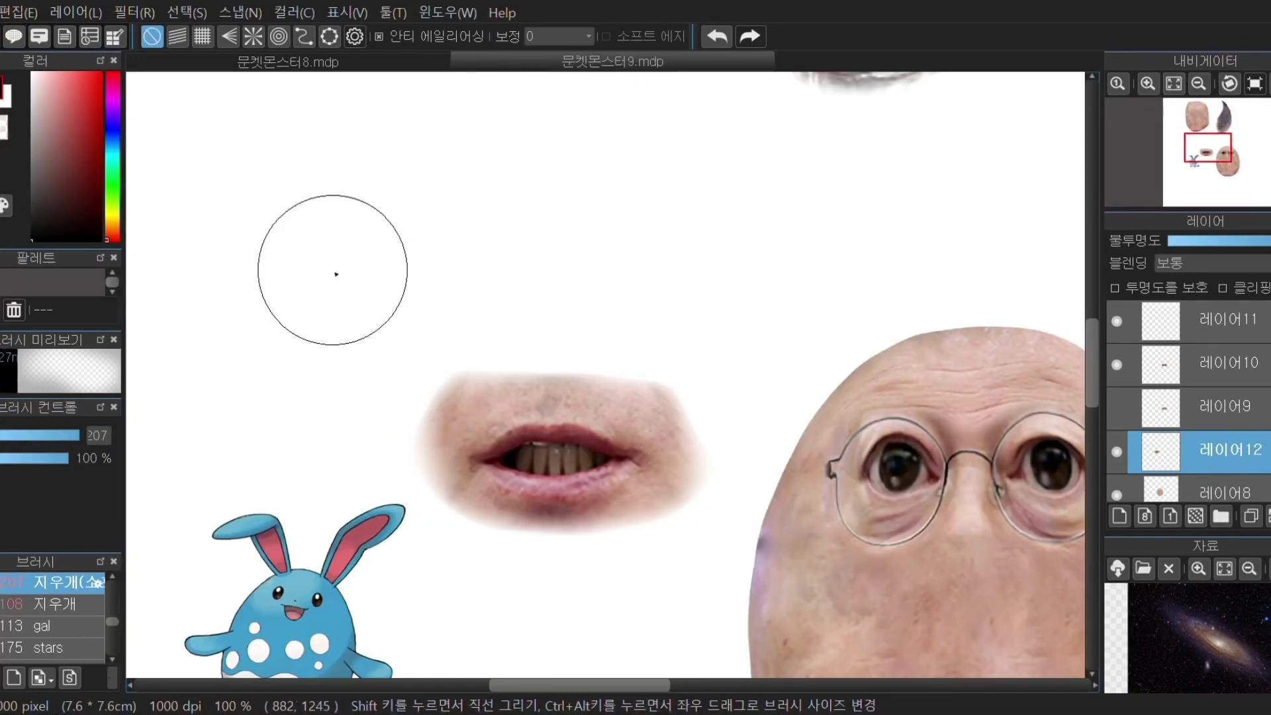
# Step: Duplicate the mouth layer 레이어12, hide the copy 레이어13 and make 레이어12 the active layer
pyautogui.click(1251, 516)
pyautogui.click(1117, 451)
pyautogui.click(1229, 492)
pyautogui.scroll(2, 549, 501)
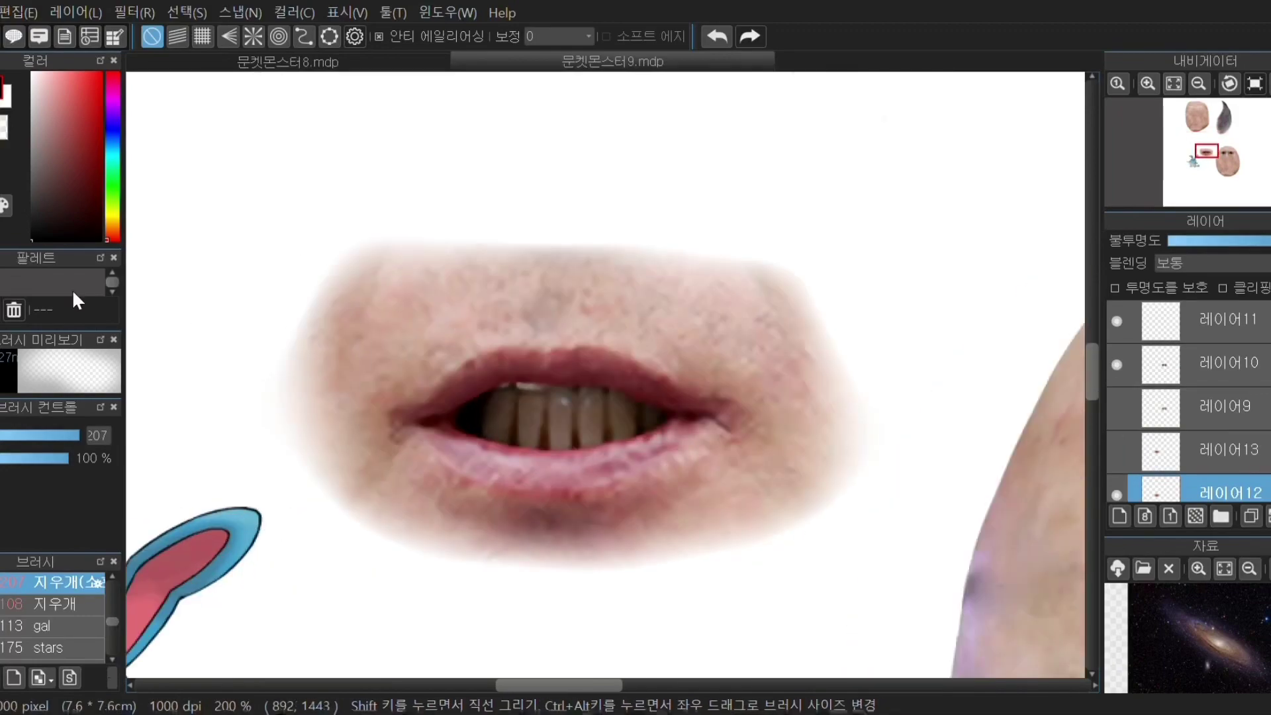
# Step: Erase a curved stroke along the mouth opening below the upper lip with the curve tool and the hard eraser at size 39
pyautogui.moveTo(54, 433); pyautogui.dragTo(53, 434)
pyautogui.click(200, 36)
pyautogui.click(58, 604)
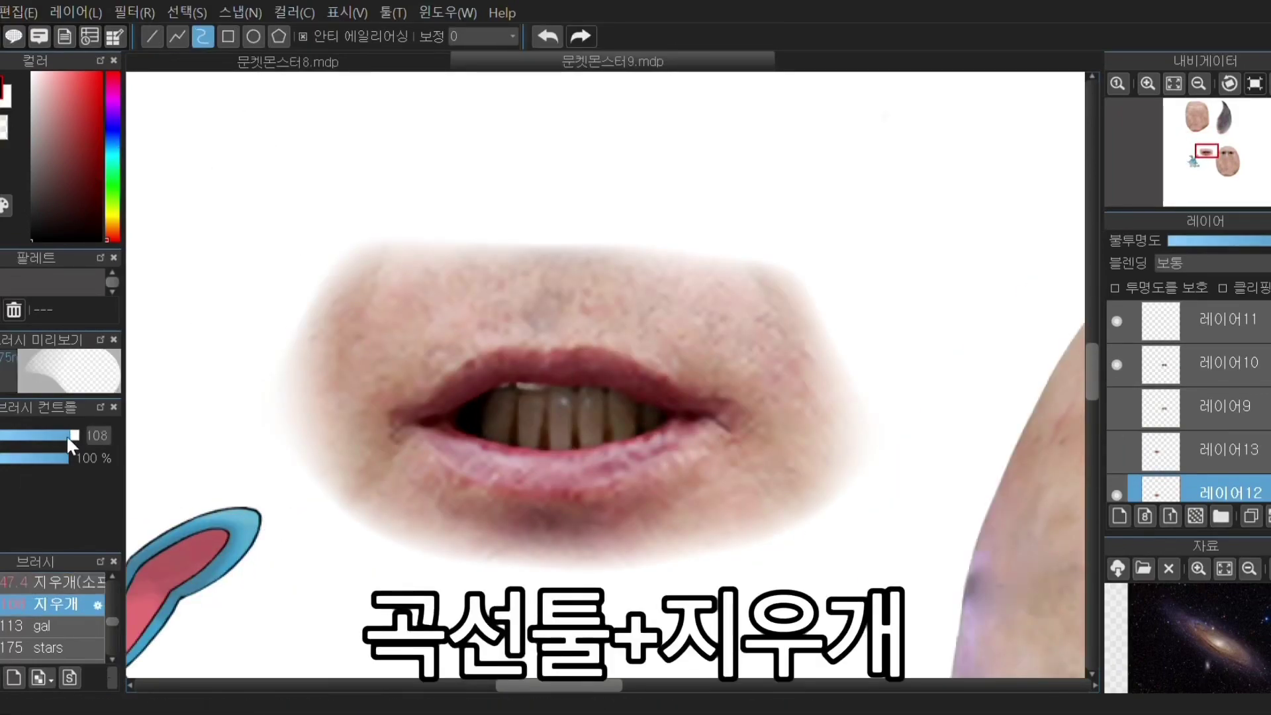
pyautogui.click(419, 445)
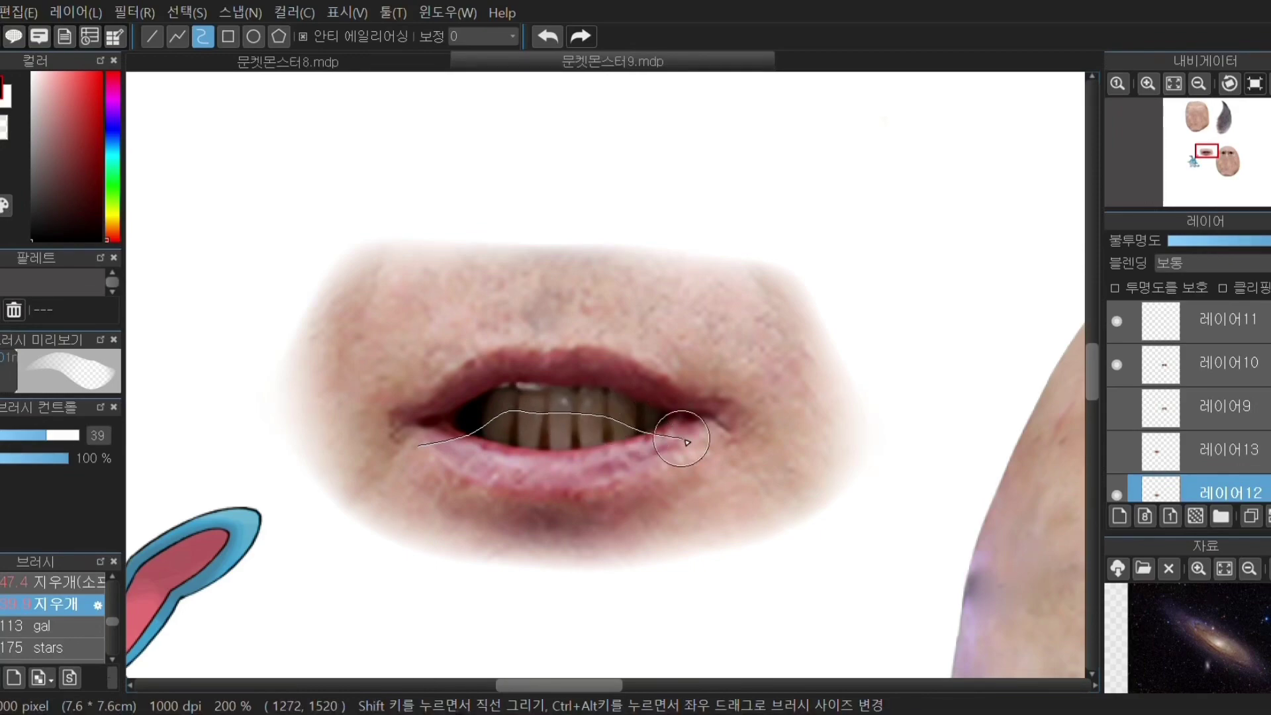
pyautogui.doubleClick(653, 493)
# Step: Erase the remaining teeth, lower lip and chin with the soft eraser at size 84, keeping only the upper lip
pyautogui.press('b')
pyautogui.click(65, 582)
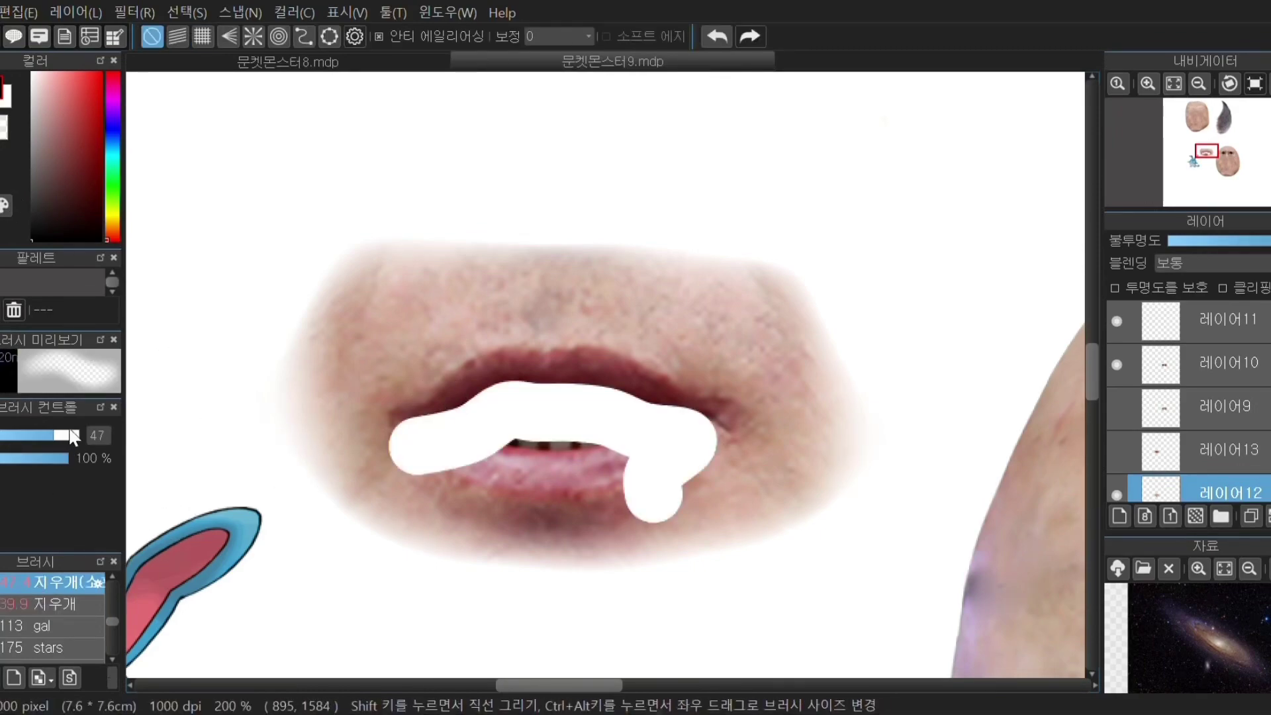
pyautogui.click(65, 435)
pyautogui.moveTo(371, 479)
pyautogui.mouseDown()
pyautogui.moveTo(549, 485)
pyautogui.moveTo(498, 486)
pyautogui.moveTo(607, 555)
pyautogui.moveTo(703, 475)
pyautogui.mouseUp()
pyautogui.scroll(-2, 397, 527)
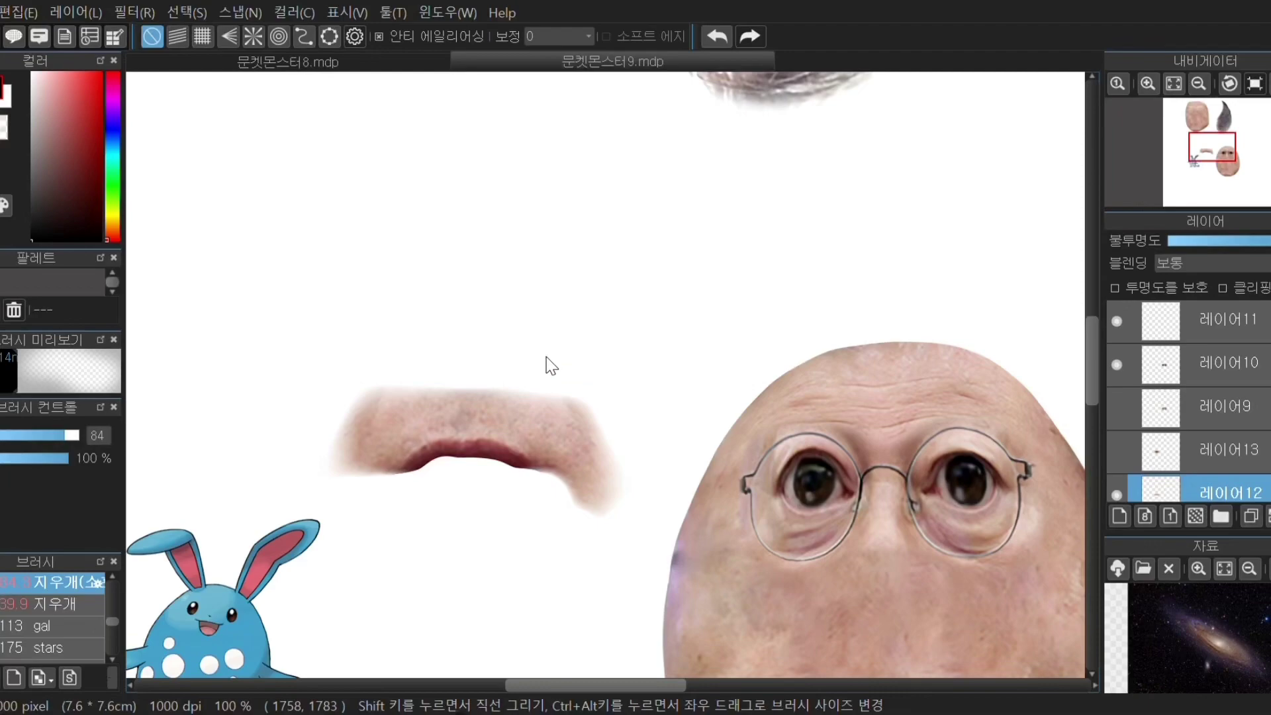
# Step: Paste the upper lip as 레이어14 and move it onto the oval face, centred just beneath the glasses
pyautogui.hotkey('ctrl', 'v')
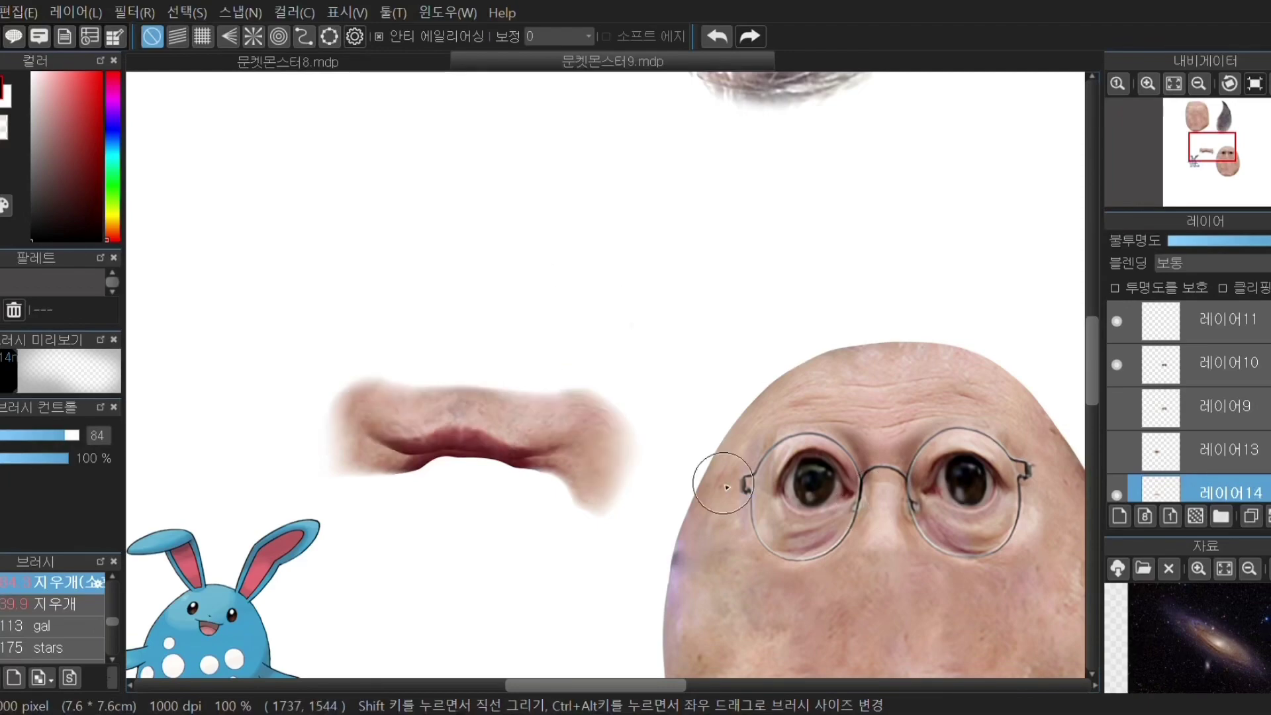
pyautogui.press('v')
pyautogui.moveTo(327, 428); pyautogui.dragTo(653, 516)
pyautogui.moveTo(744, 549); pyautogui.dragTo(846, 564)
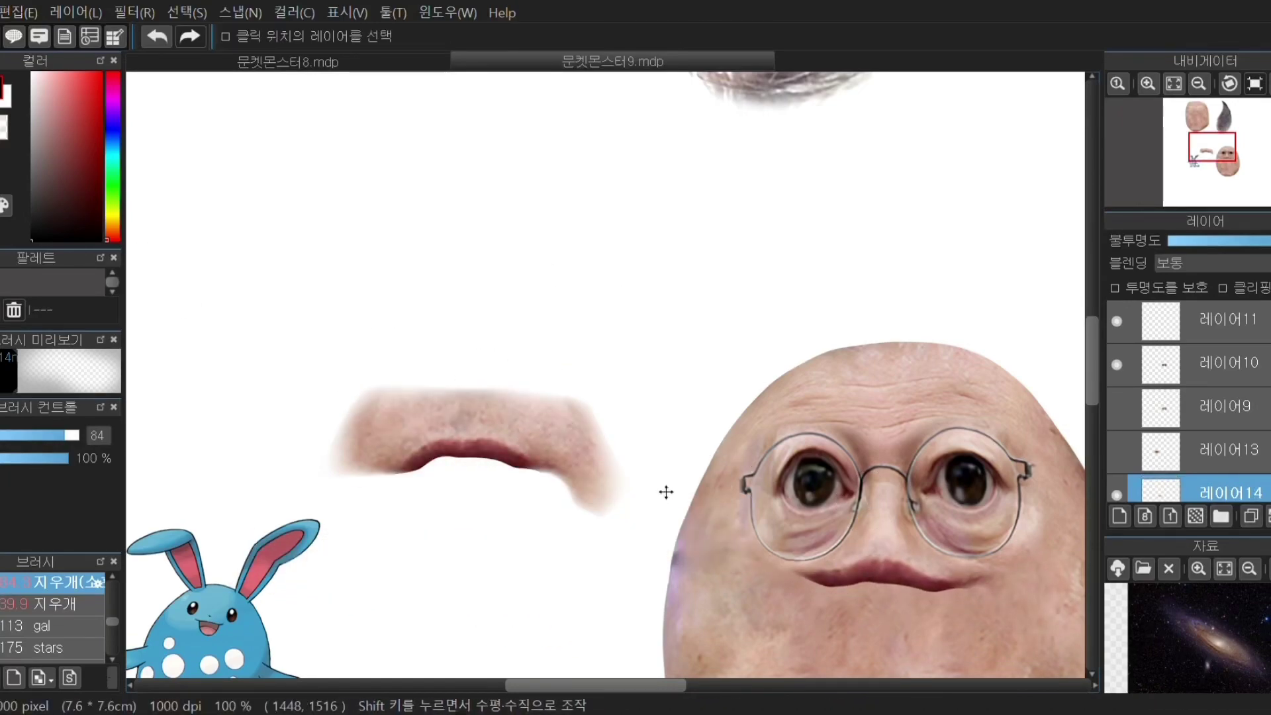
pyautogui.scroll(-2, 667, 491)
pyautogui.scroll(3, 882, 545)
pyautogui.scroll(-1, 636, 502)
pyautogui.moveTo(439, 260); pyautogui.dragTo(445, 262)
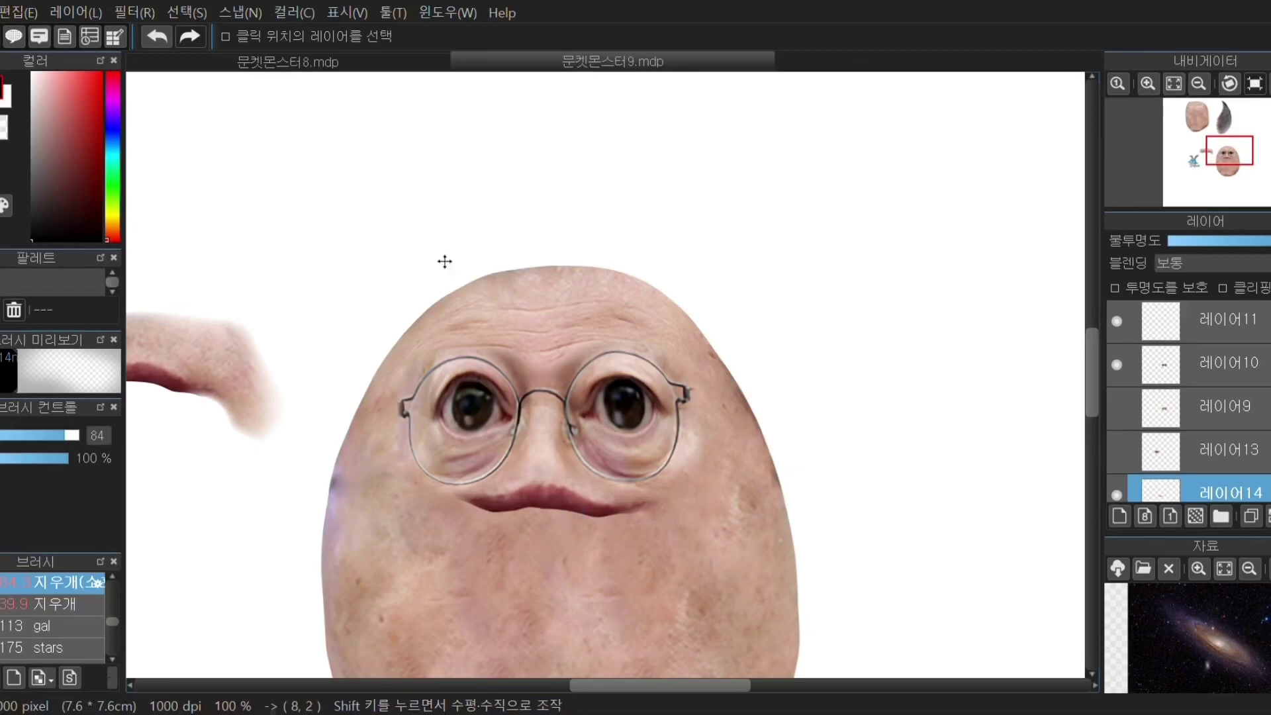
# Step: Start transforming the upper lip on 레이어14, rotate it slightly counterclockwise and narrow it from its right side
pyautogui.click(260, 224)
pyautogui.scroll(2, 585, 346)
pyautogui.scroll(-2, 584, 346)
pyautogui.click(187, 12)
pyautogui.click(228, 244)
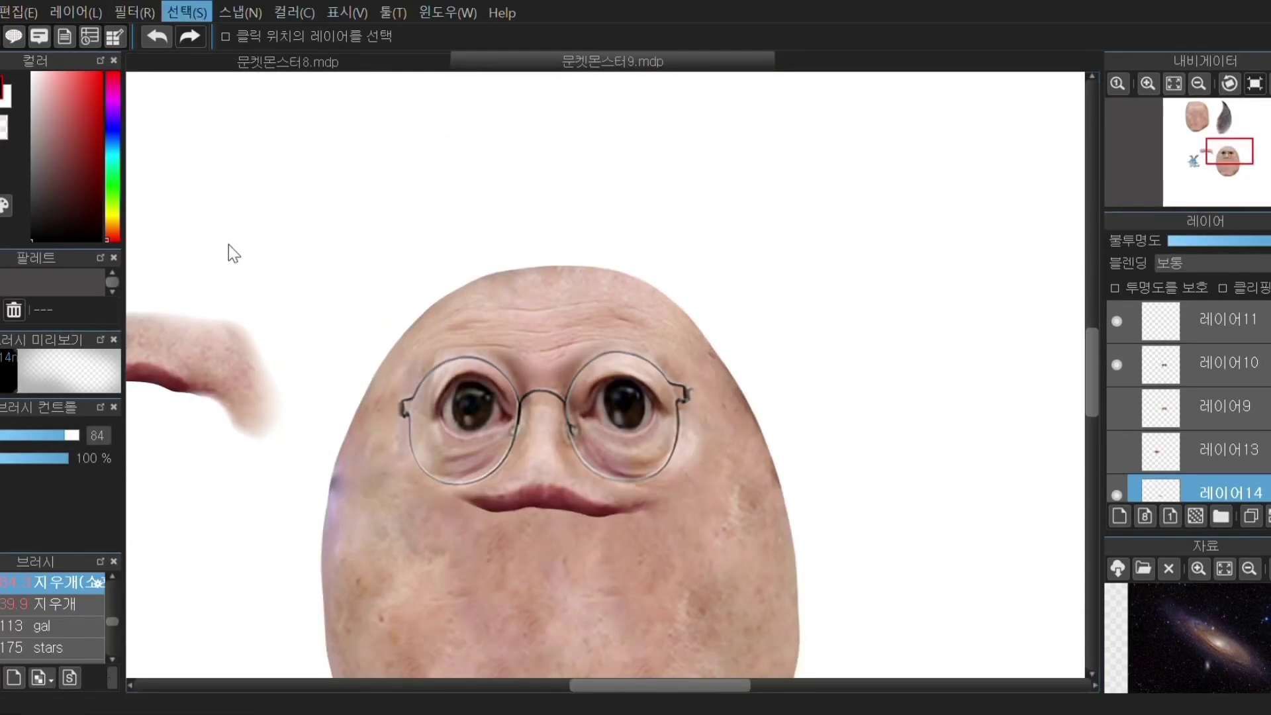
pyautogui.hotkey('ctrl', 'shift', 't')
pyautogui.click(240, 226)
pyautogui.moveTo(744, 372); pyautogui.dragTo(743, 355)
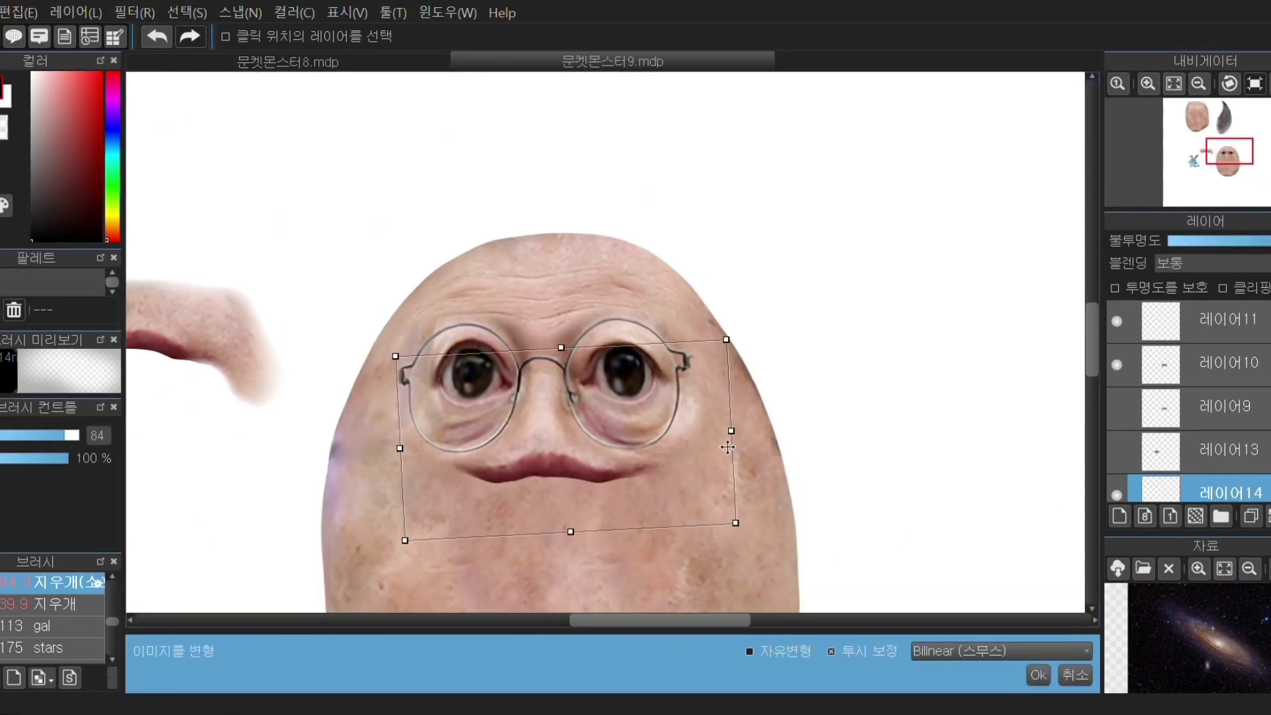
pyautogui.moveTo(732, 433); pyautogui.dragTo(720, 432)
pyautogui.moveTo(557, 429); pyautogui.dragTo(555, 426)
pyautogui.scroll(-2, 555, 426)
pyautogui.scroll(2, 547, 436)
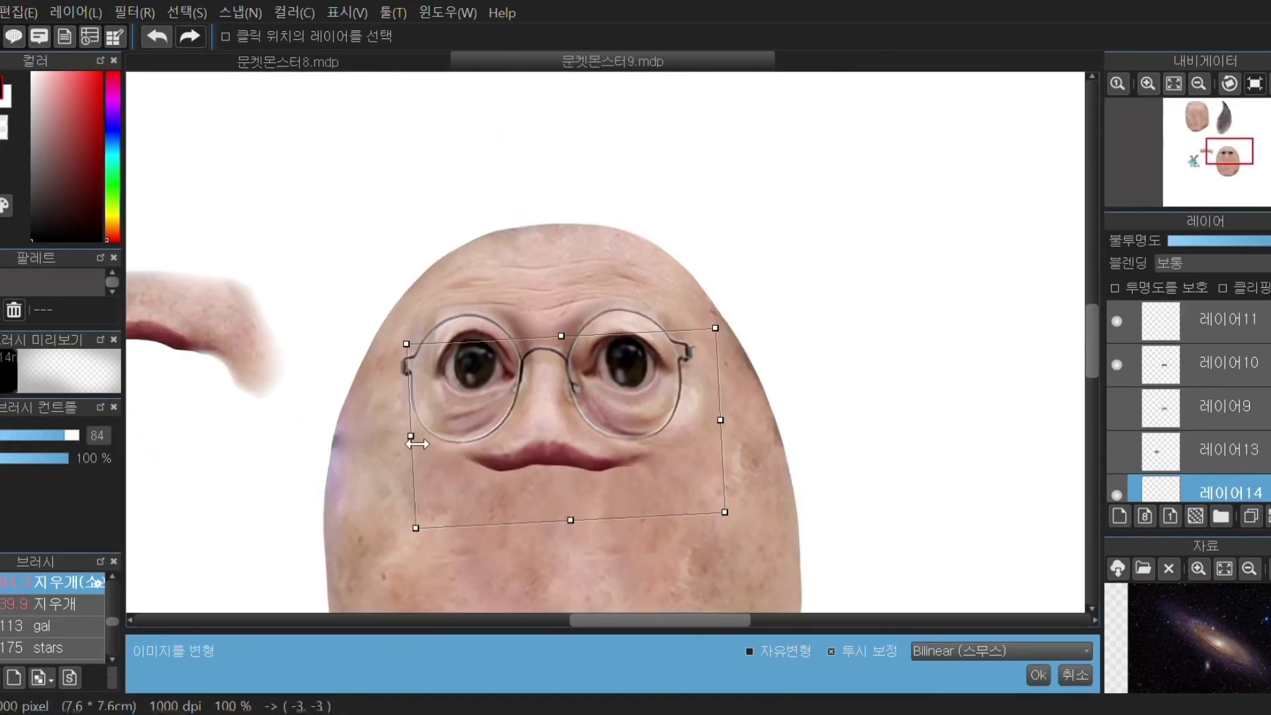
# Step: Narrow the upper lip from its left side, reduce its height, recentre it under the nose and apply the transformation
pyautogui.moveTo(412, 437); pyautogui.dragTo(428, 435)
pyautogui.moveTo(574, 521); pyautogui.dragTo(573, 511)
pyautogui.moveTo(429, 436); pyautogui.dragTo(434, 436)
pyautogui.moveTo(601, 445); pyautogui.dragTo(596, 448)
pyautogui.moveTo(630, 334); pyautogui.dragTo(629, 333)
pyautogui.moveTo(586, 418); pyautogui.dragTo(584, 416)
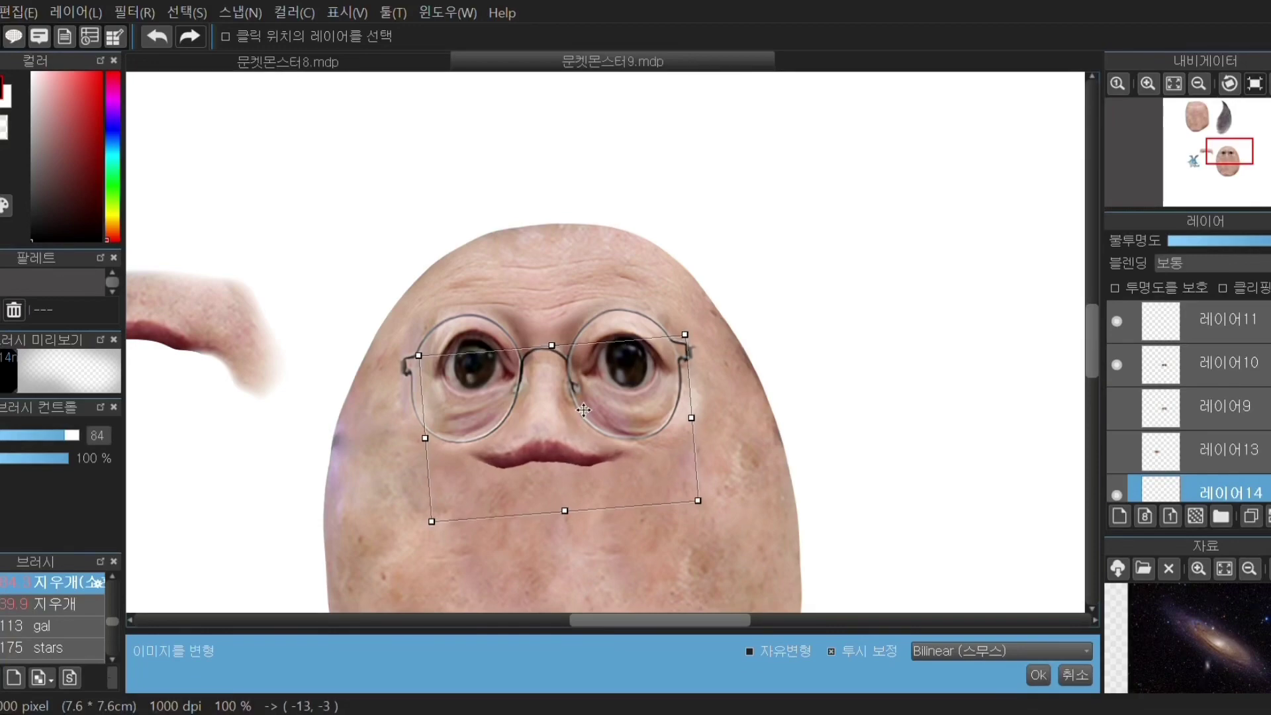
pyautogui.press('Return')
# Step: Erase the lower edge of the eye layer 레이어10 around the lip with the soft eraser at size 102
pyautogui.scroll(-2, 523, 474)
pyautogui.scroll(5, 524, 476)
pyautogui.press('e')
pyautogui.moveTo(70, 436); pyautogui.dragTo(72, 435)
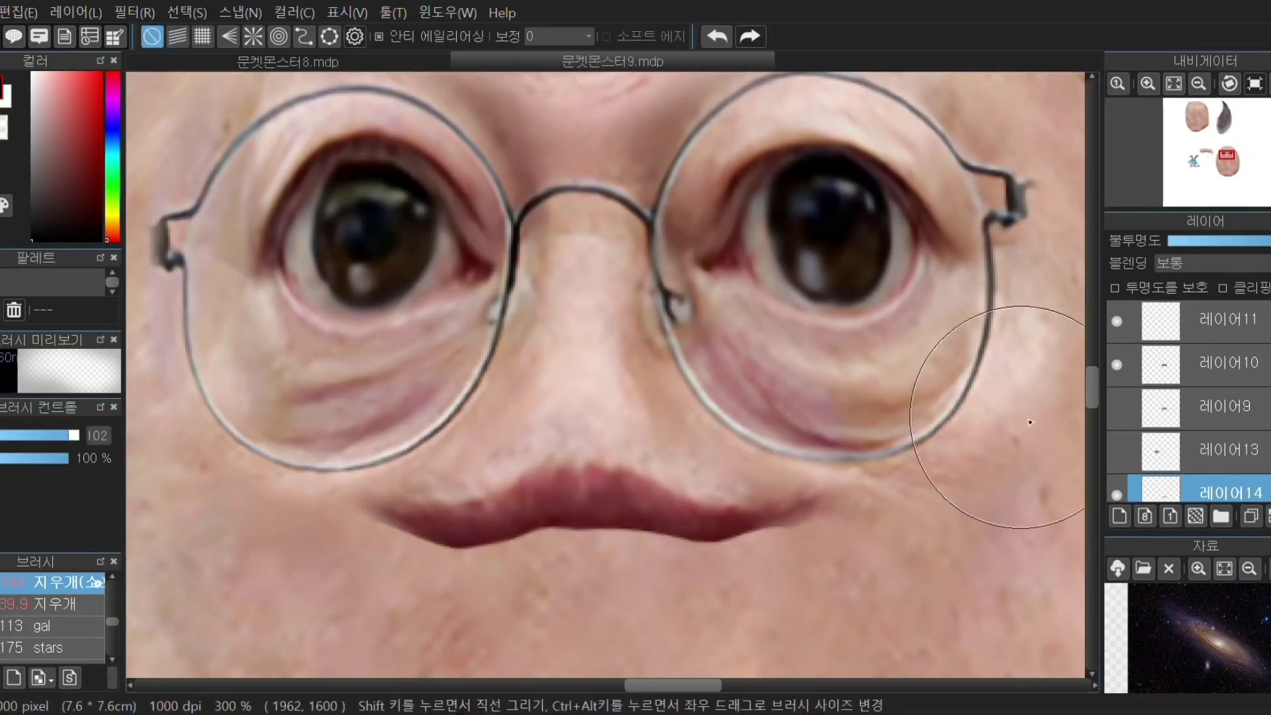
pyautogui.click(1186, 364)
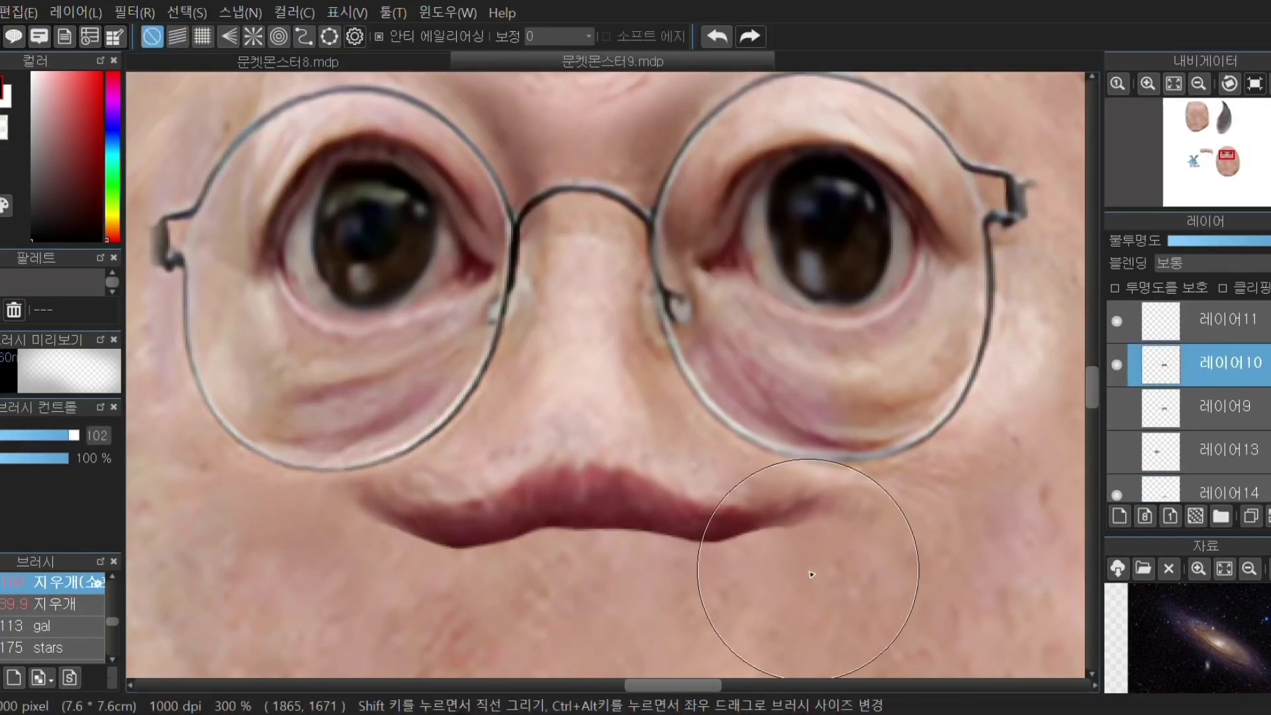
pyautogui.scroll(-5, 563, 516)
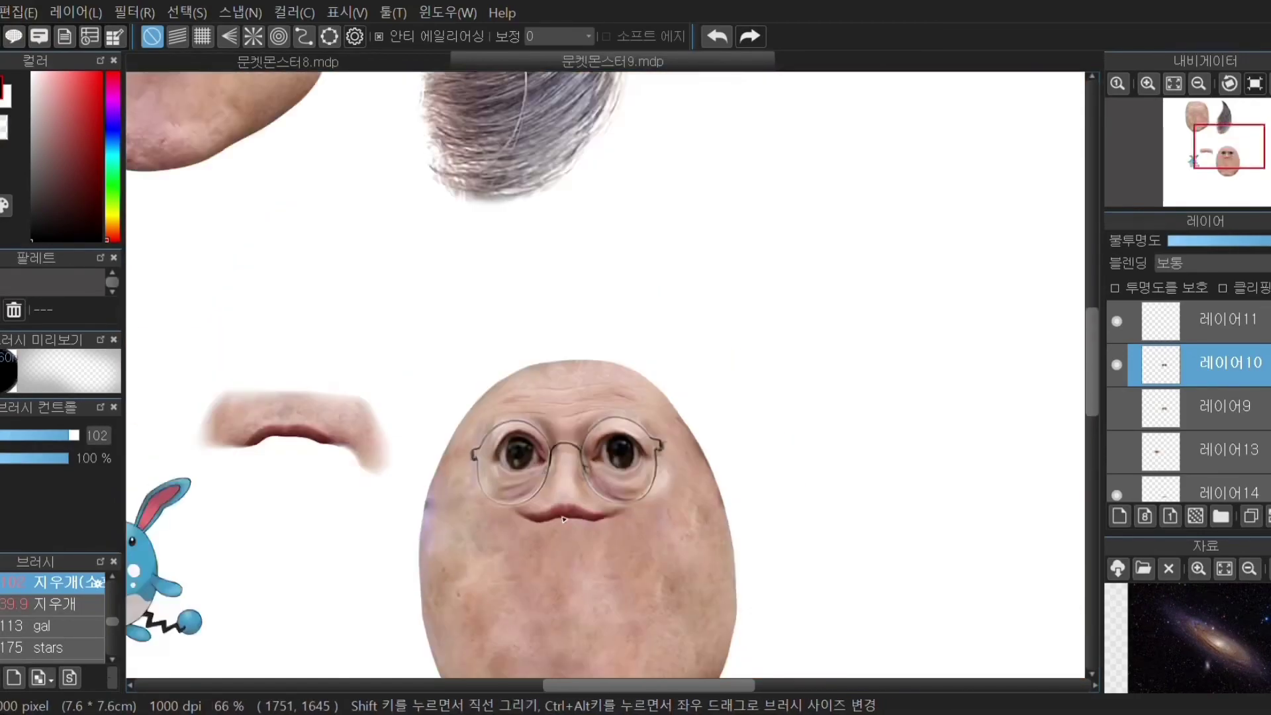
pyautogui.scroll(3, 577, 514)
pyautogui.click(187, 12)
pyautogui.click(219, 182)
pyautogui.press('Escape')
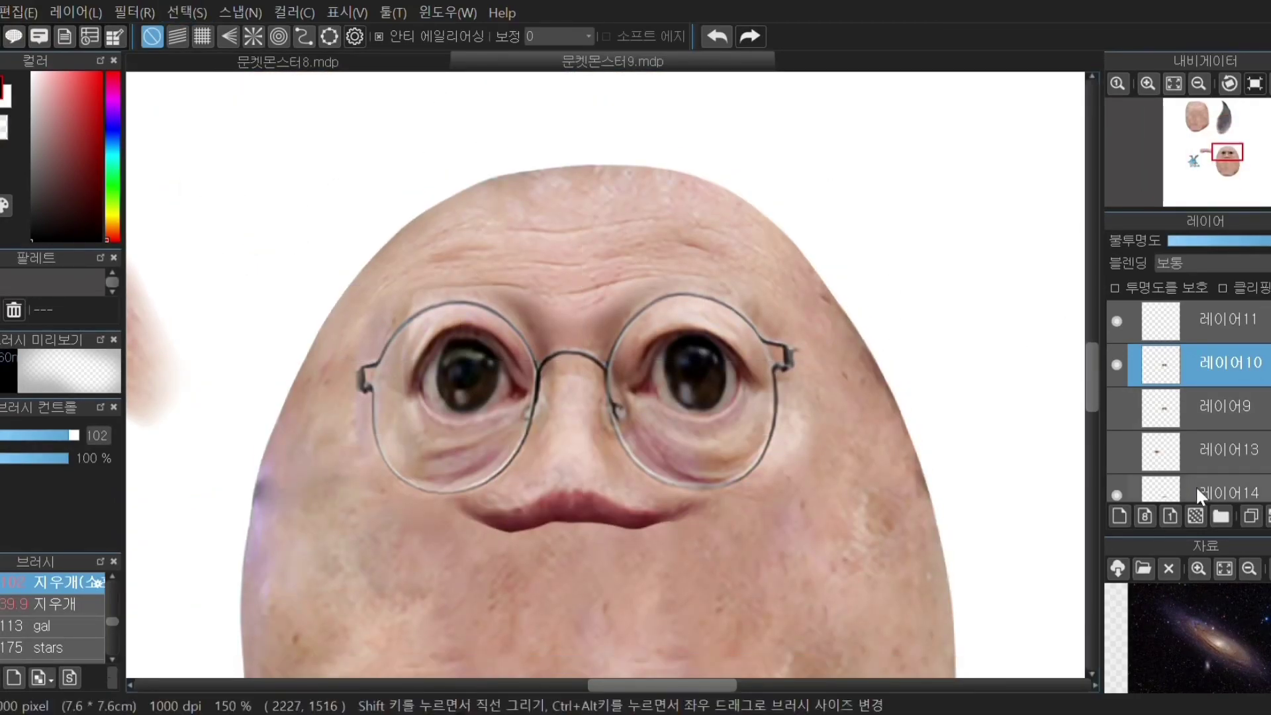
# Step: Mesh-transform the upper lip on 레이어14 with a 4 by 4 grid, pulling both corners upward and inward
pyautogui.click(1228, 493)
pyautogui.hotkey('ctrl', 'shift', 'm')
pyautogui.moveTo(394, 437); pyautogui.dragTo(420, 415)
pyautogui.moveTo(394, 501); pyautogui.dragTo(400, 488)
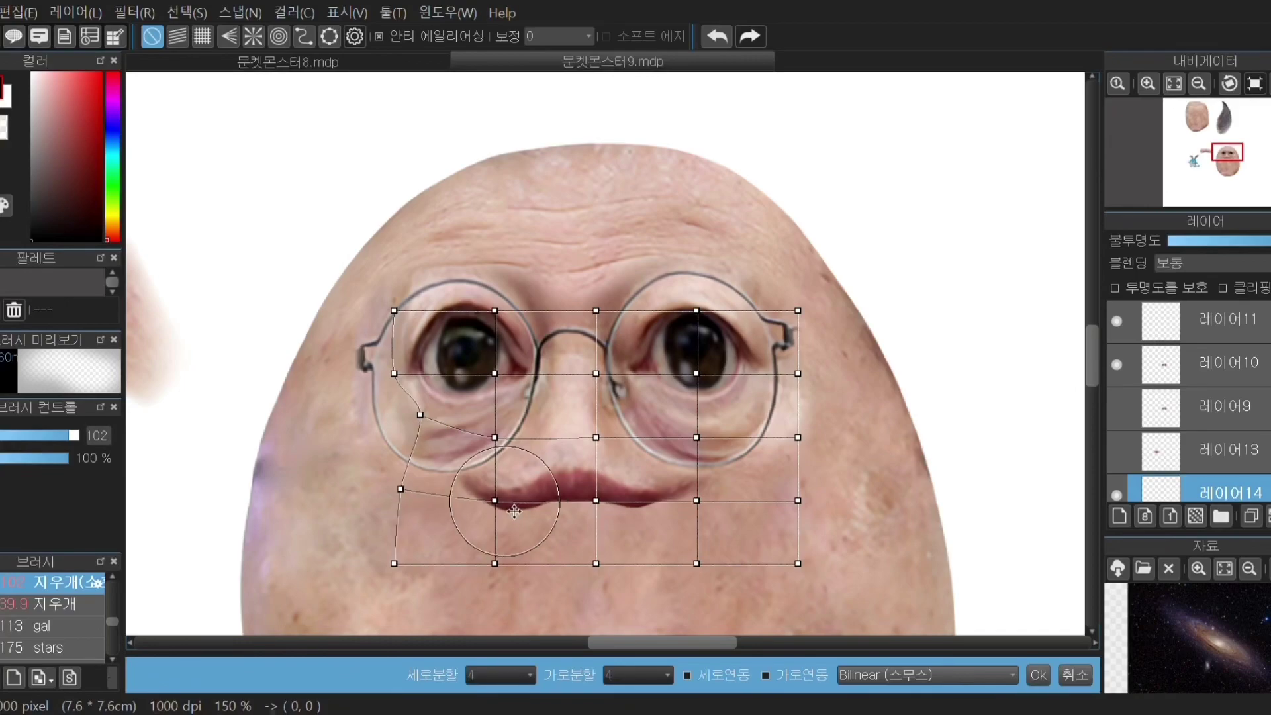
pyautogui.moveTo(495, 501); pyautogui.dragTo(490, 498)
pyautogui.moveTo(798, 437); pyautogui.dragTo(760, 382)
pyautogui.moveTo(798, 501); pyautogui.dragTo(786, 414)
pyautogui.moveTo(697, 500); pyautogui.dragTo(699, 490)
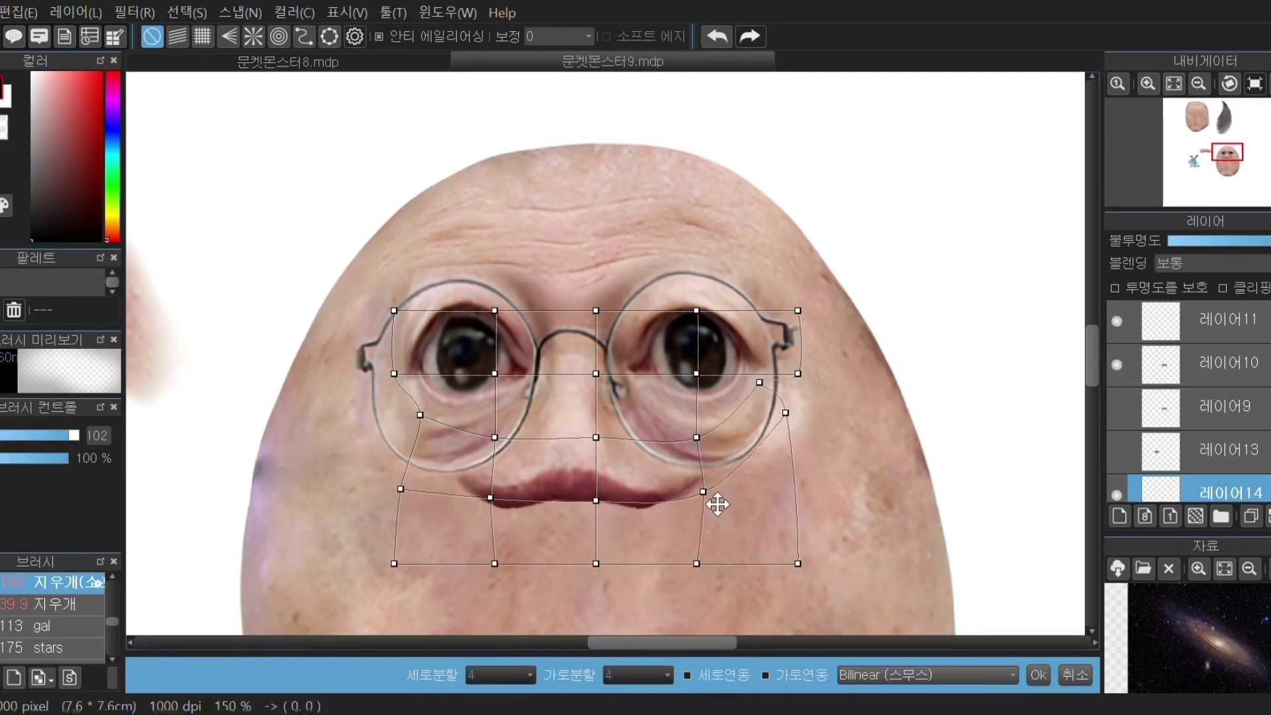
pyautogui.moveTo(596, 501); pyautogui.dragTo(598, 498)
pyautogui.press('Return')
# Step: Hide 레이어12, then show and select the full mouth layer 레이어13
pyautogui.scroll(-2, 594, 429)
pyautogui.scroll(-4, 1116, 406)
pyautogui.click(1116, 407)
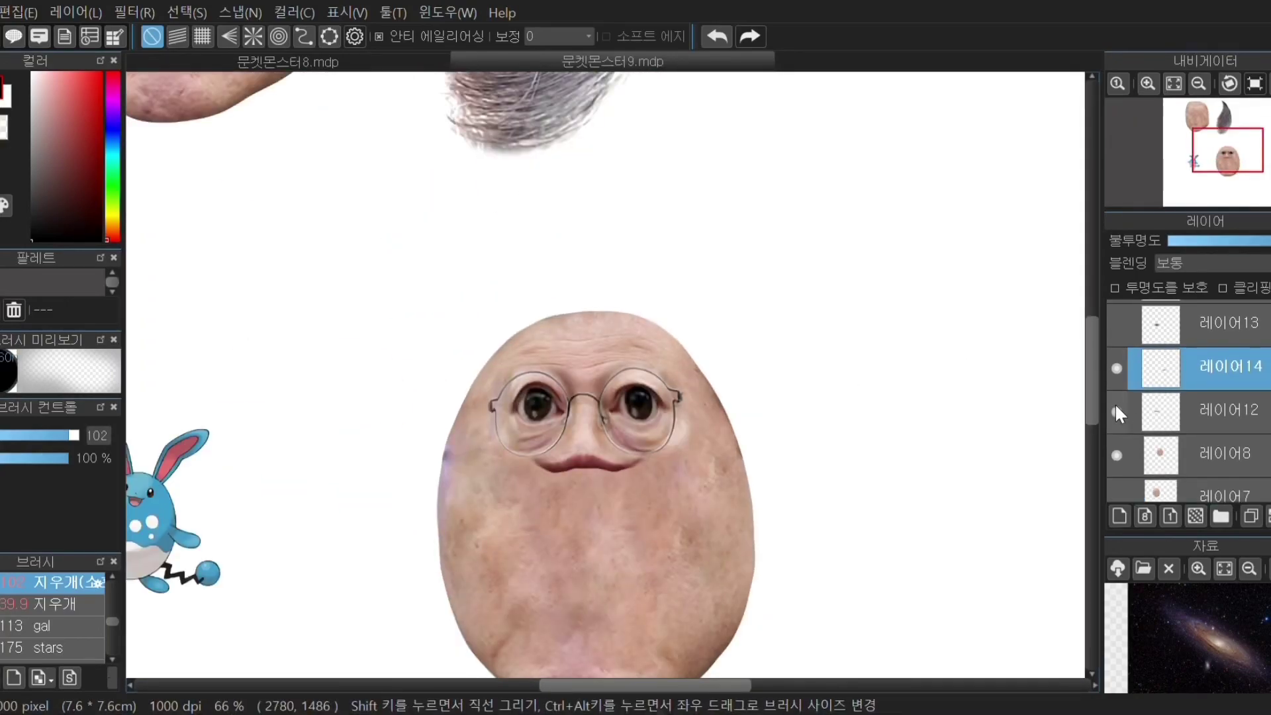
pyautogui.scroll(-2, 1117, 406)
pyautogui.scroll(5, 1117, 406)
pyautogui.scroll(-1, 1117, 406)
pyautogui.click(1117, 373)
pyautogui.click(1163, 379)
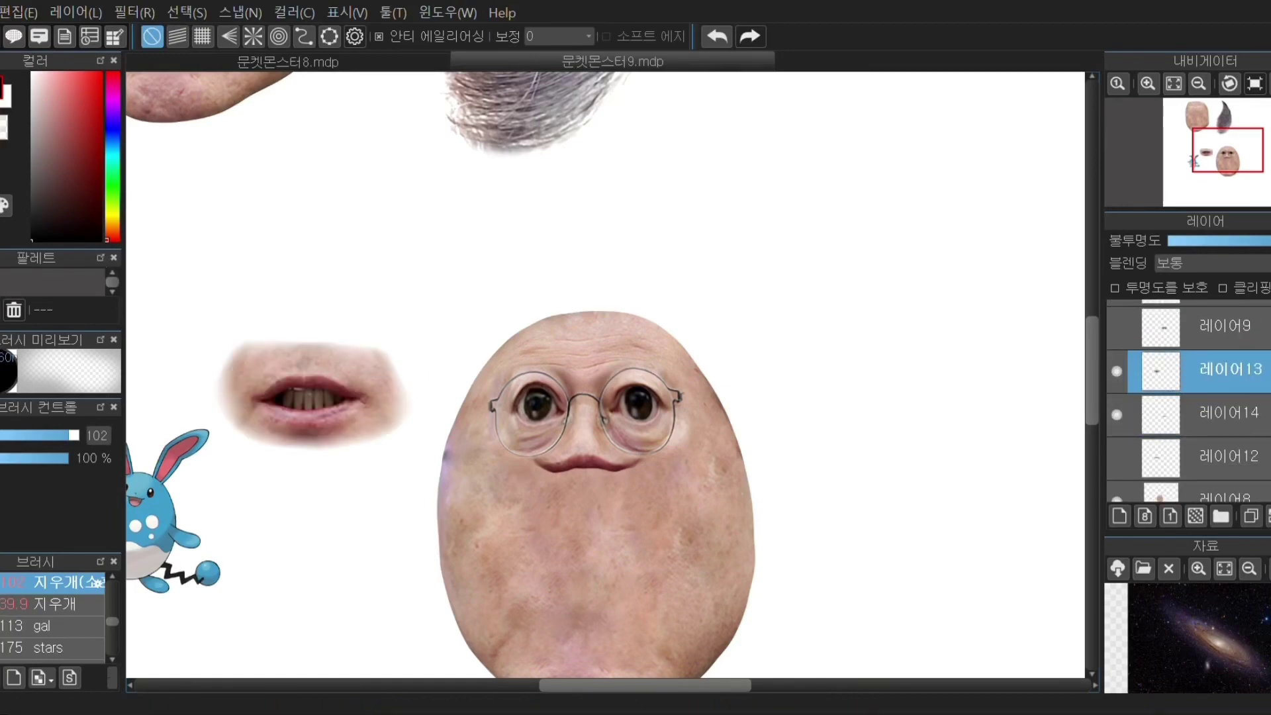
# Step: Place 레이어13 beneath 레이어14, try the full mouth on the face and move it back beside the oval
pyautogui.press('v')
pyautogui.moveTo(401, 405); pyautogui.dragTo(647, 555)
pyautogui.moveTo(1205, 380); pyautogui.dragTo(1206, 421)
pyautogui.moveTo(596, 563); pyautogui.dragTo(290, 495)
# Step: Paint over the teeth inside the mouth on 레이어13 in near-black with the airbrush at size 27
pyautogui.scroll(3, 596, 514)
pyautogui.scroll(-3, 599, 518)
pyautogui.scroll(2, 587, 505)
pyautogui.scroll(-3, 506, 501)
pyautogui.scroll(4, 351, 501)
pyautogui.scroll(3, 34, 609)
pyautogui.click(60, 636)
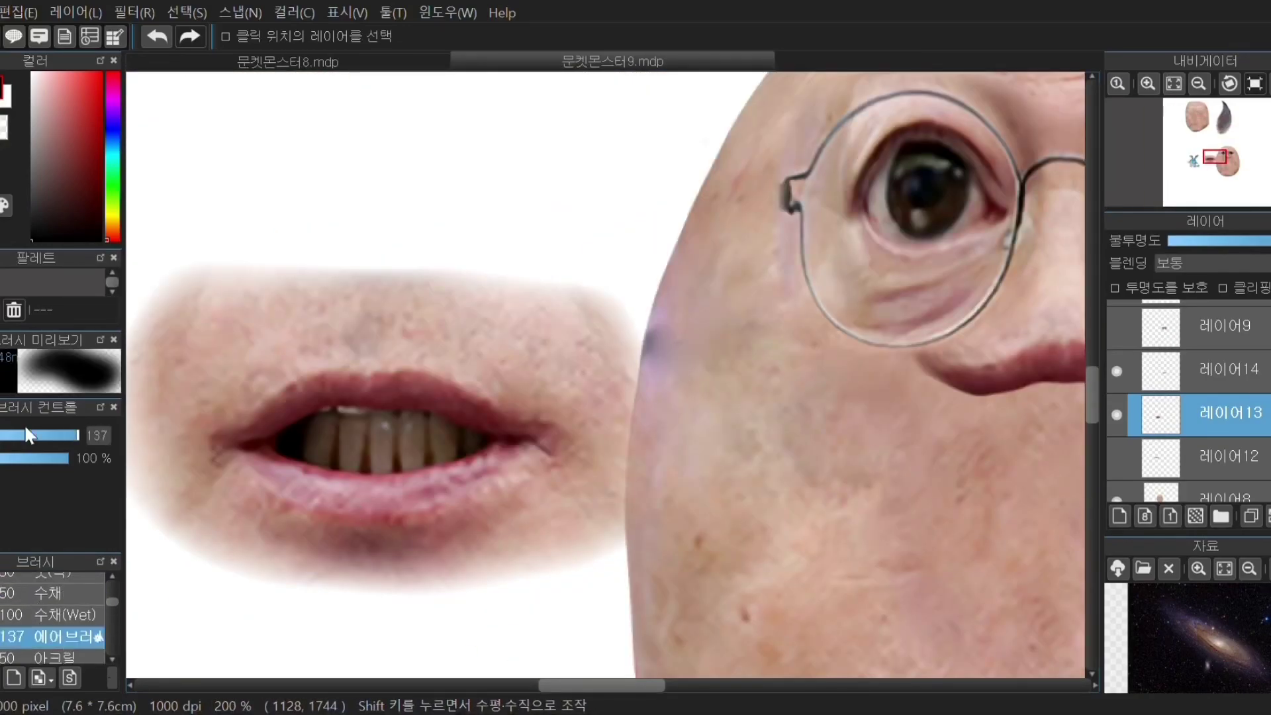
pyautogui.scroll(3, 294, 426)
pyautogui.rightClick(320, 499)
pyautogui.press('b')
pyautogui.moveTo(344, 493)
pyautogui.mouseDown()
pyautogui.moveTo(373, 474)
pyautogui.moveTo(773, 492)
pyautogui.moveTo(417, 516)
pyautogui.moveTo(468, 531)
pyautogui.moveTo(622, 528)
pyautogui.moveTo(474, 530)
pyautogui.moveTo(659, 416)
pyautogui.mouseUp()
pyautogui.scroll(-2, 659, 417)
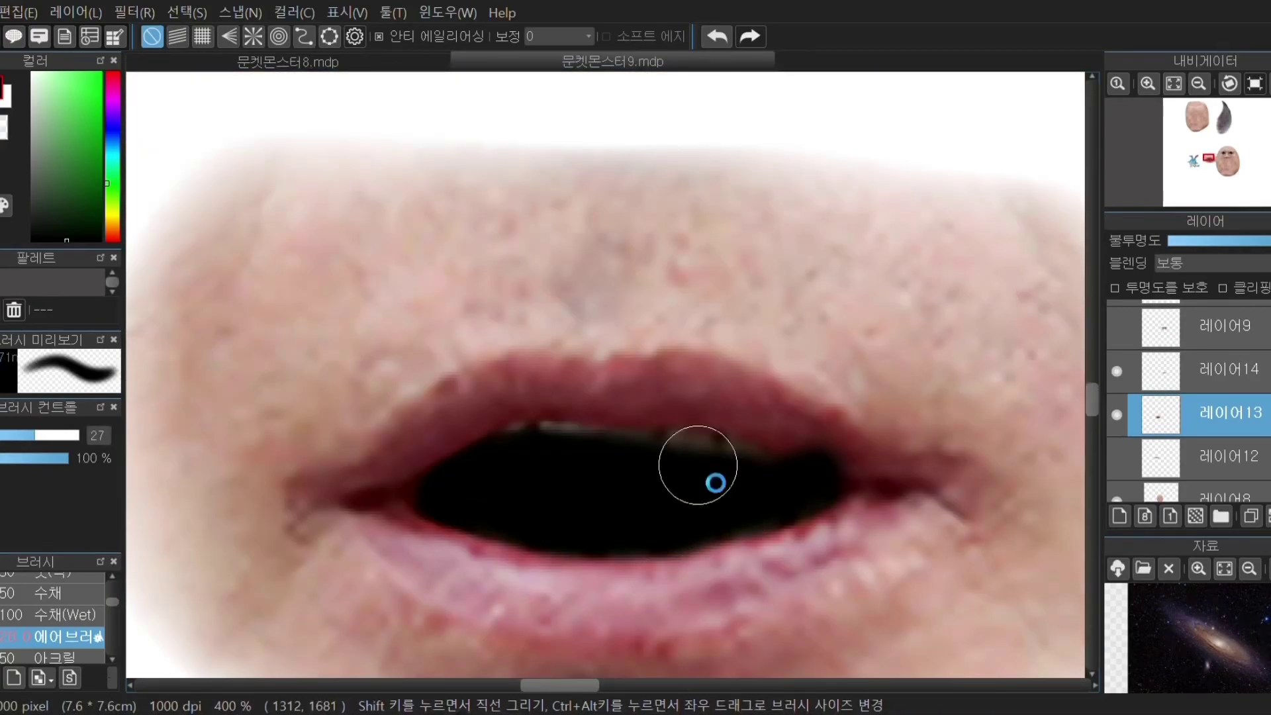
# Step: Move the blackened mouth onto the oval face so it lines up beneath the upper lip
pyautogui.scroll(-3, 715, 483)
pyautogui.press('v')
pyautogui.moveTo(715, 480); pyautogui.dragTo(955, 458)
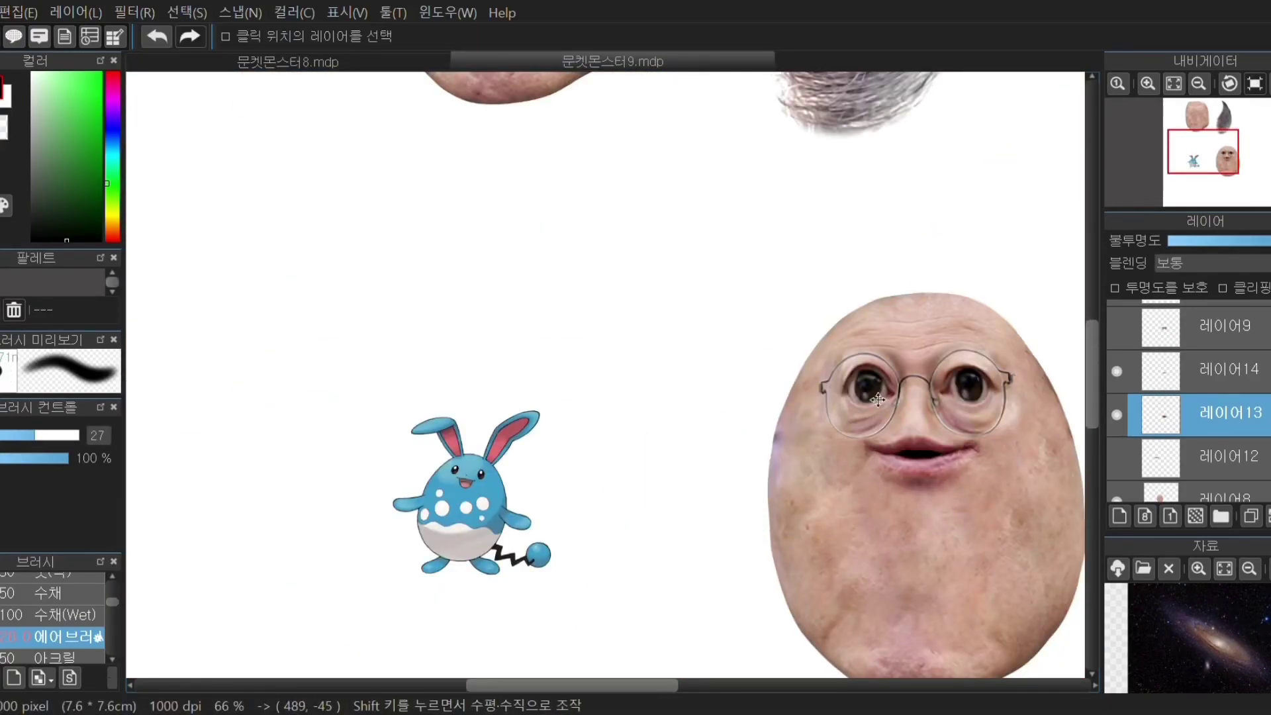
pyautogui.moveTo(1052, 488); pyautogui.dragTo(931, 439)
# Step: Mesh-transform the mouth on 레이어13, raising both corners and pulling the lower lip's centre down into a smile
pyautogui.click(186, 12)
pyautogui.click(225, 229)
pyautogui.scroll(1, 927, 400)
pyautogui.moveTo(855, 460); pyautogui.dragTo(852, 450)
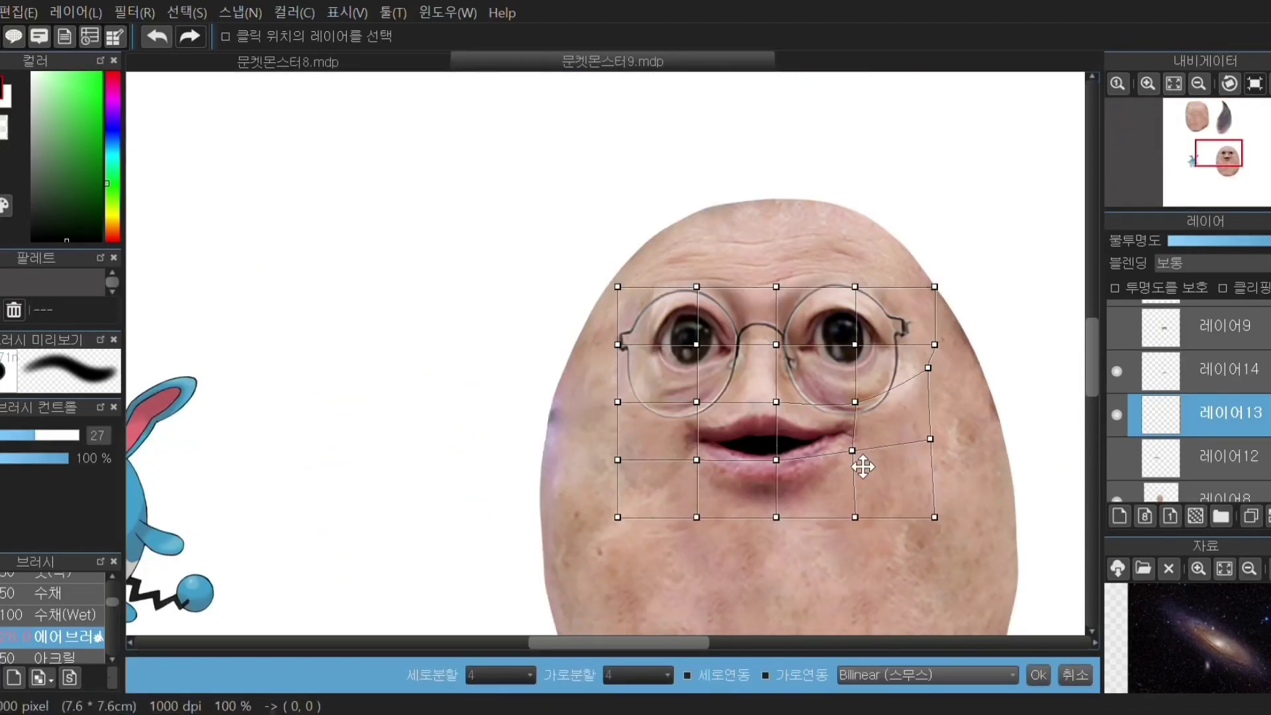
pyautogui.moveTo(697, 460); pyautogui.dragTo(695, 451)
pyautogui.moveTo(694, 458); pyautogui.dragTo(694, 453)
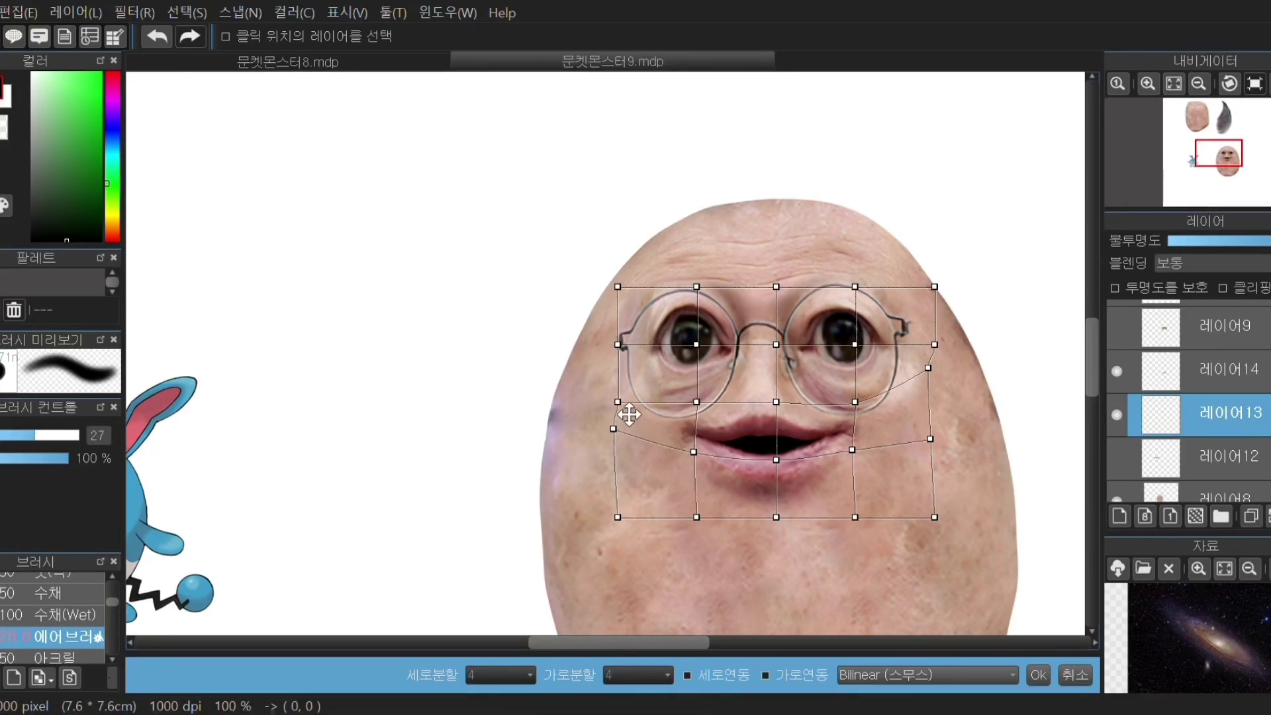
pyautogui.moveTo(618, 402); pyautogui.dragTo(639, 357)
pyautogui.moveTo(613, 429); pyautogui.dragTo(619, 412)
pyautogui.moveTo(776, 460); pyautogui.dragTo(774, 475)
pyautogui.press('Return')
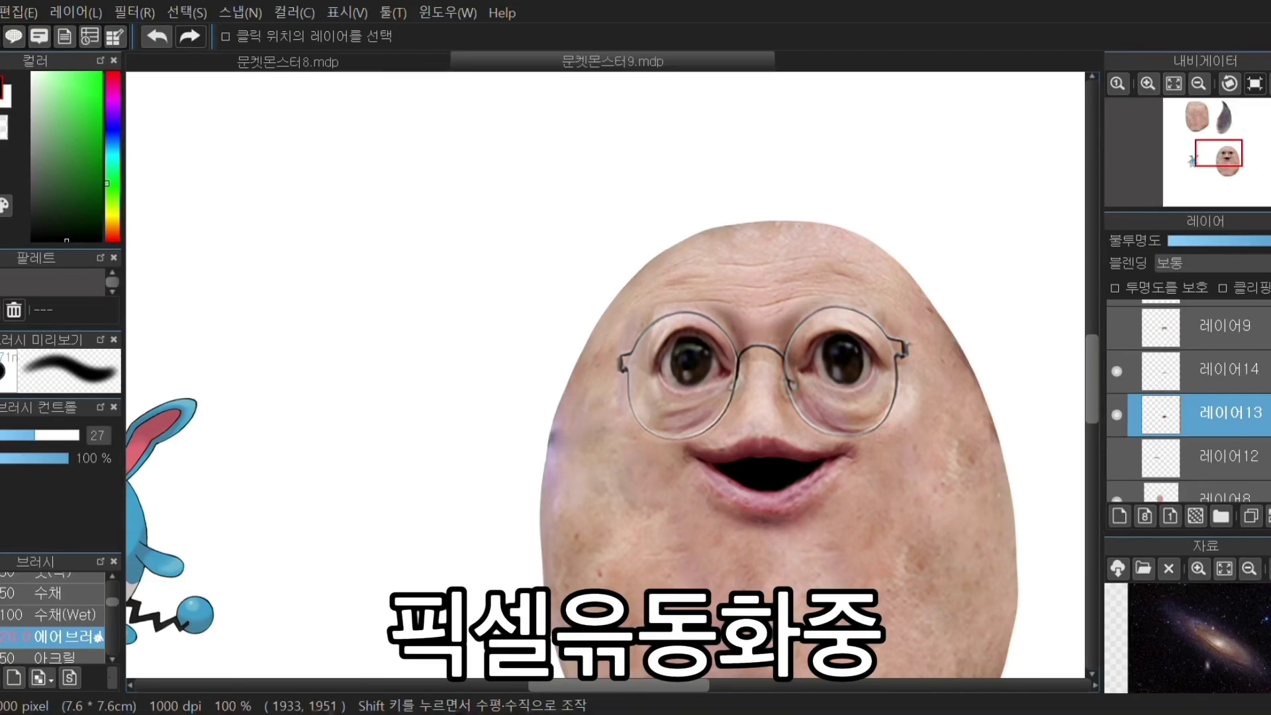
# Step: Hide 레이어13 beneath the wide-open mouth on 레이어15 and compare the face with the reference character
pyautogui.click(1117, 457)
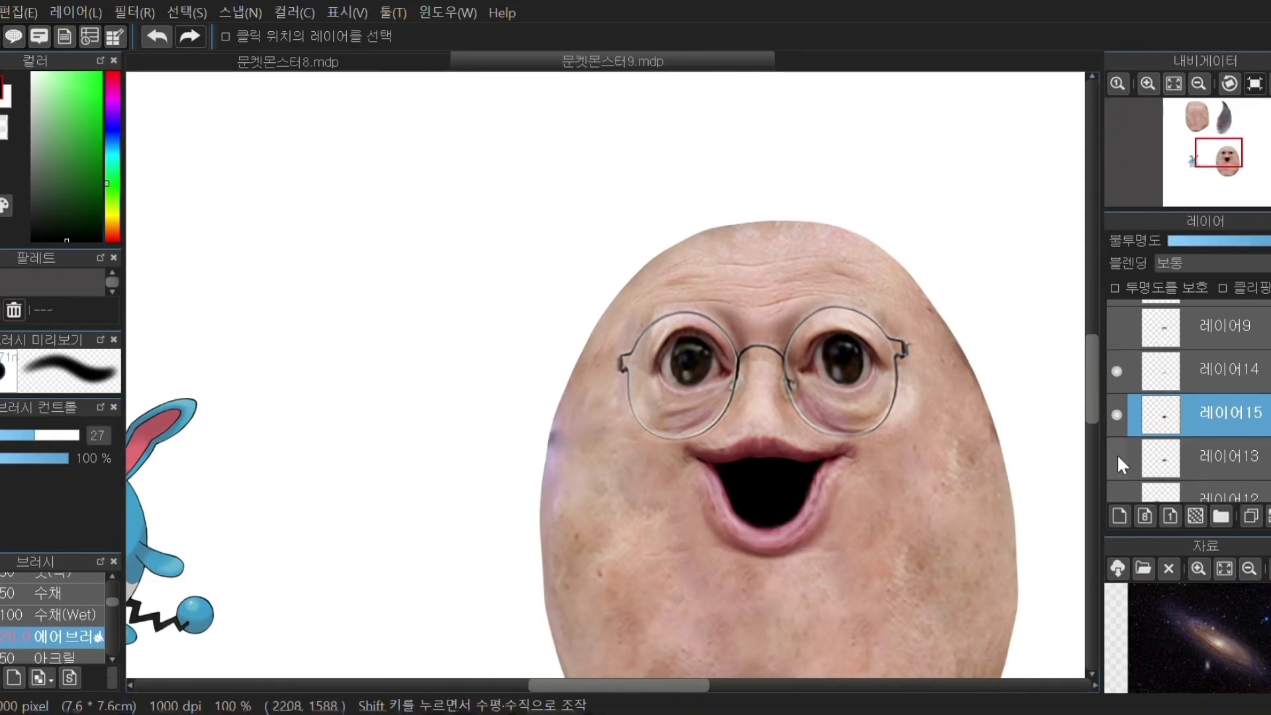
pyautogui.scroll(2, 701, 360)
pyautogui.moveTo(949, 500); pyautogui.dragTo(702, 386)
pyautogui.scroll(-1, 702, 387)
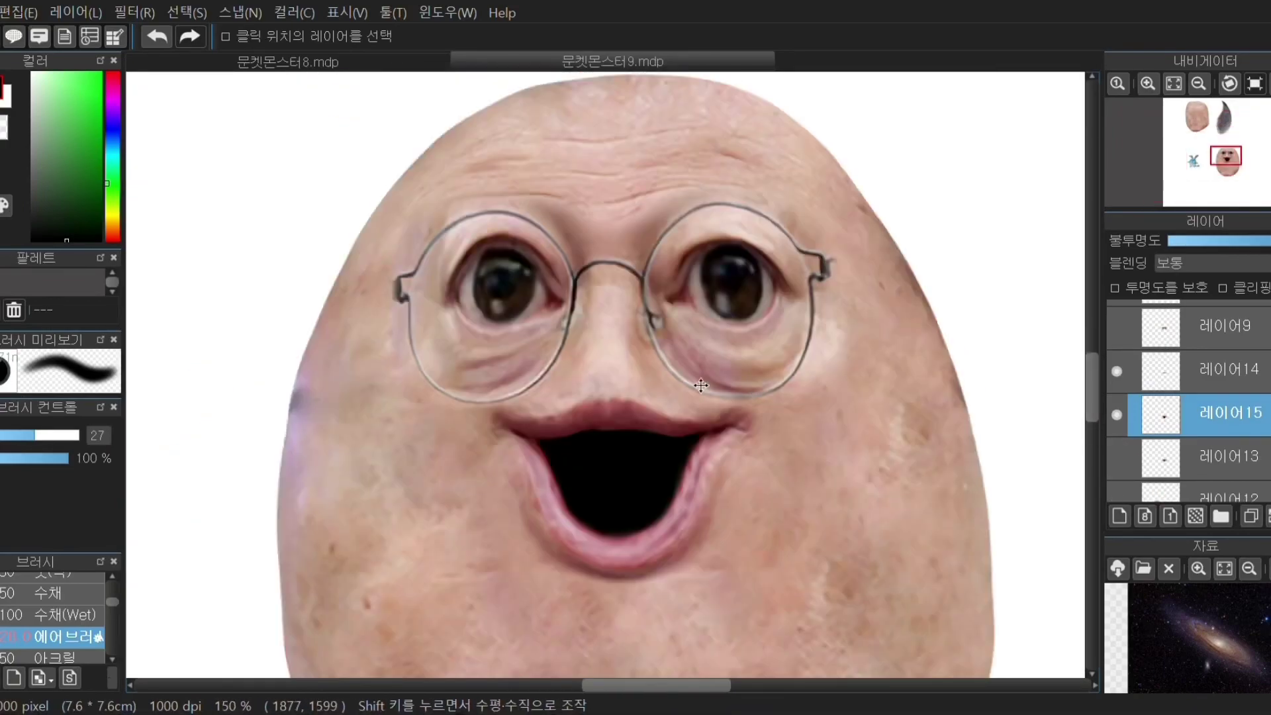
pyautogui.scroll(-2, 701, 386)
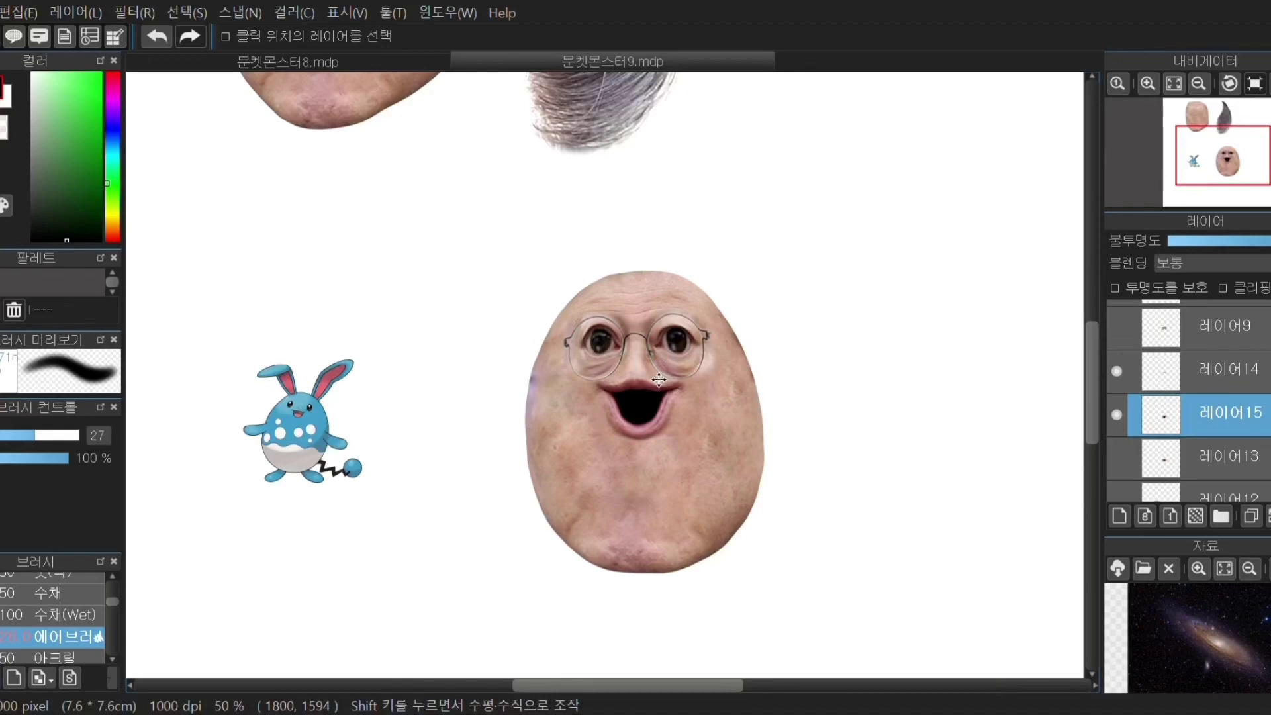
# Step: Mesh-transform the eyes and glasses on 레이어16, raising the lower edge and pulling both lower corners inward, and compare with the layer hidden
pyautogui.scroll(2, 1154, 364)
pyautogui.click(1153, 365)
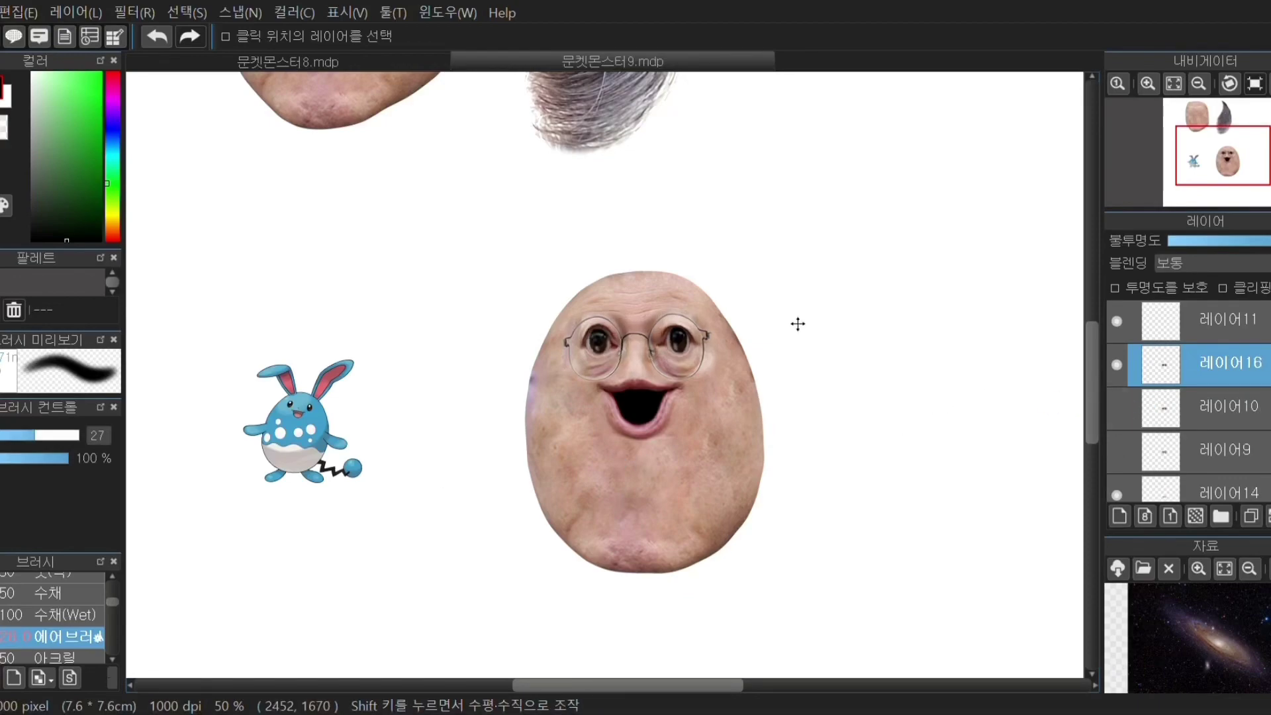
pyautogui.scroll(4, 695, 323)
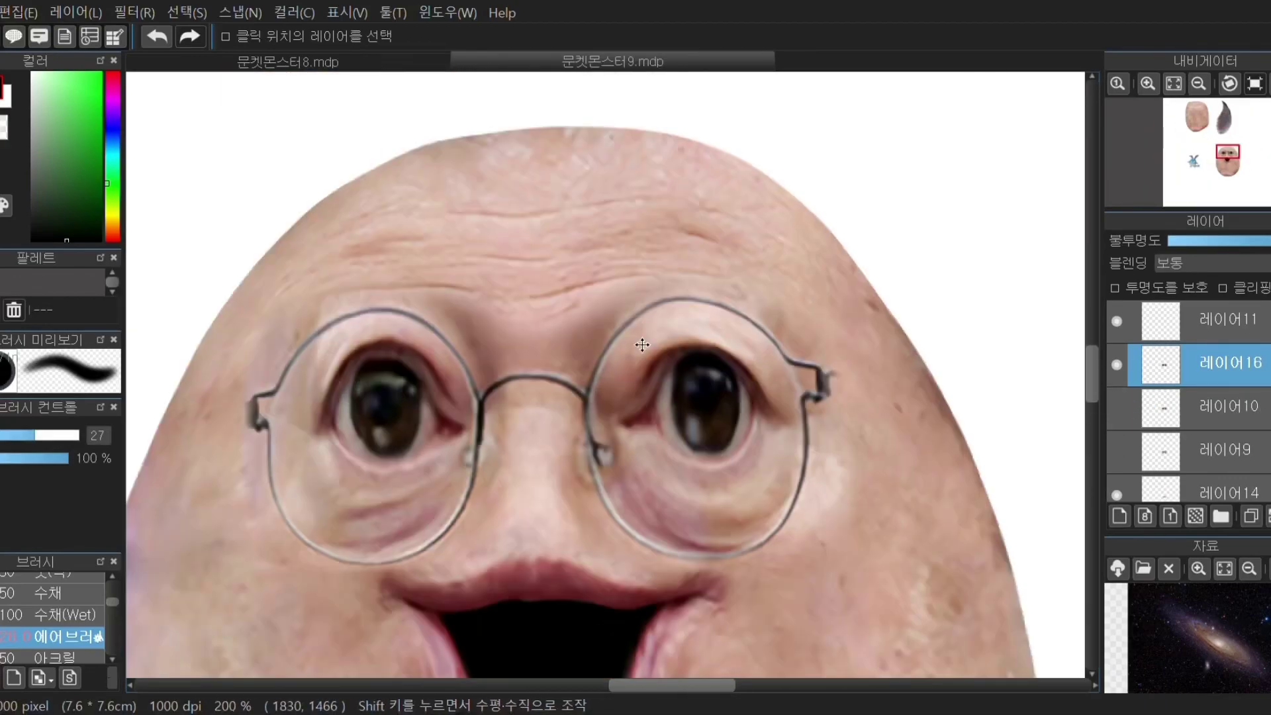
pyautogui.scroll(-1, 622, 334)
pyautogui.click(186, 13)
pyautogui.click(253, 242)
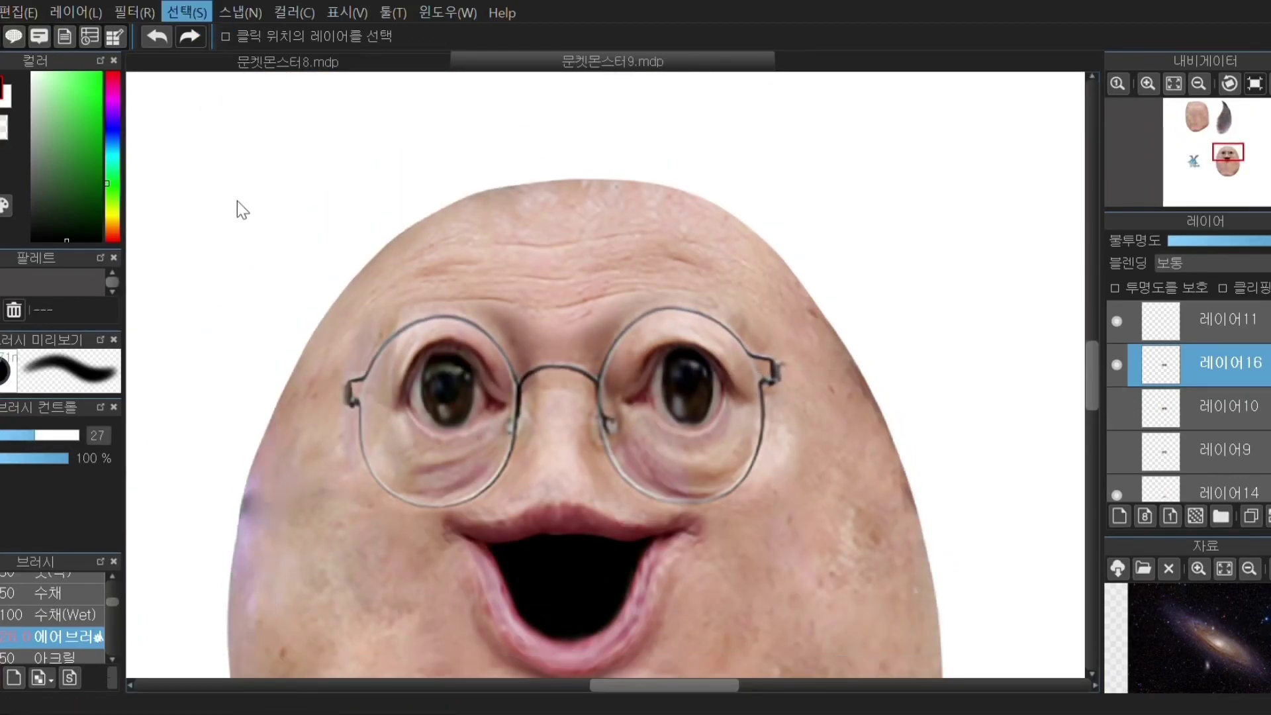
pyautogui.click(252, 243)
pyautogui.moveTo(696, 505); pyautogui.dragTo(699, 494)
pyautogui.moveTo(576, 504); pyautogui.dragTo(572, 493)
pyautogui.moveTo(824, 516); pyautogui.dragTo(790, 482)
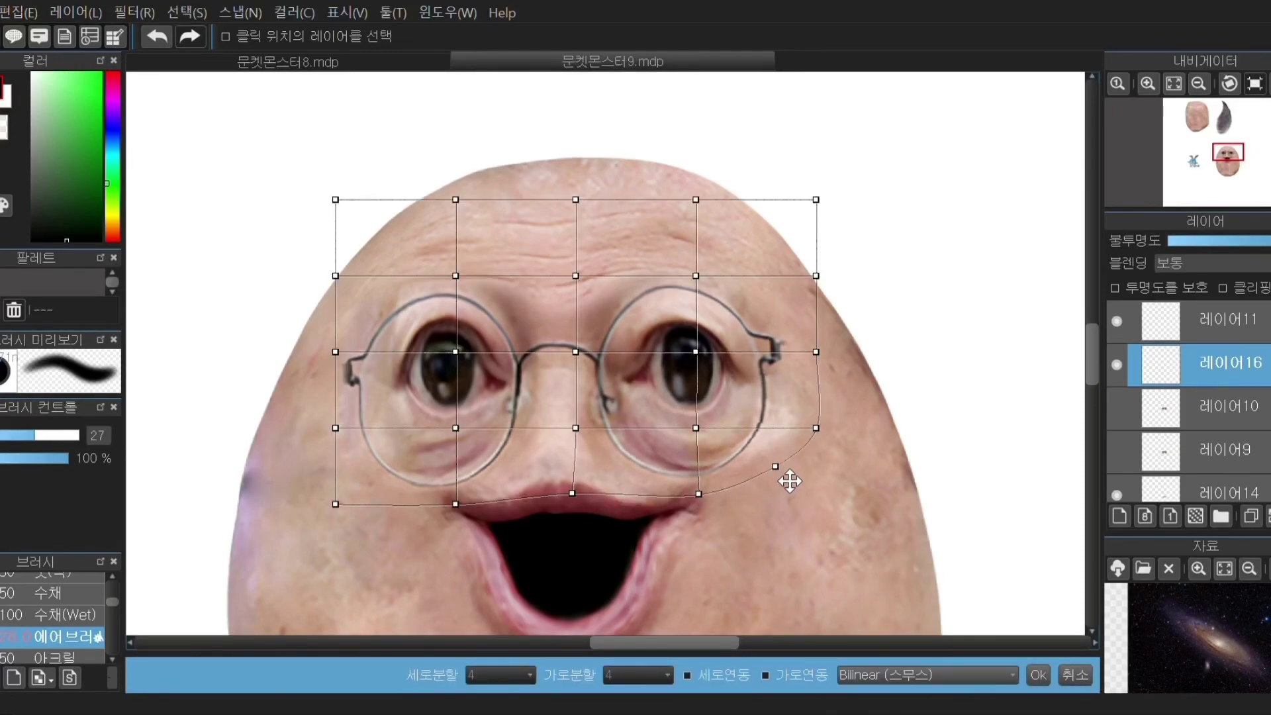
pyautogui.moveTo(337, 505); pyautogui.dragTo(345, 482)
pyautogui.moveTo(456, 505); pyautogui.dragTo(453, 492)
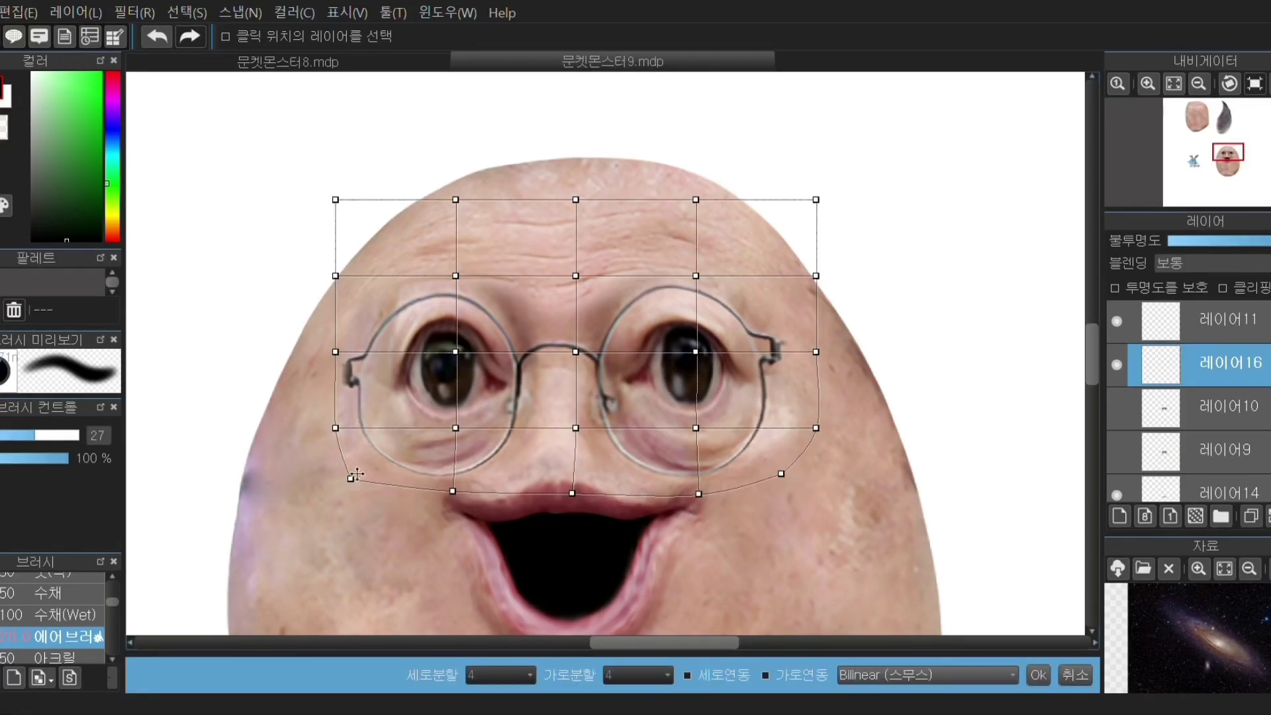
pyautogui.moveTo(351, 439); pyautogui.dragTo(357, 432)
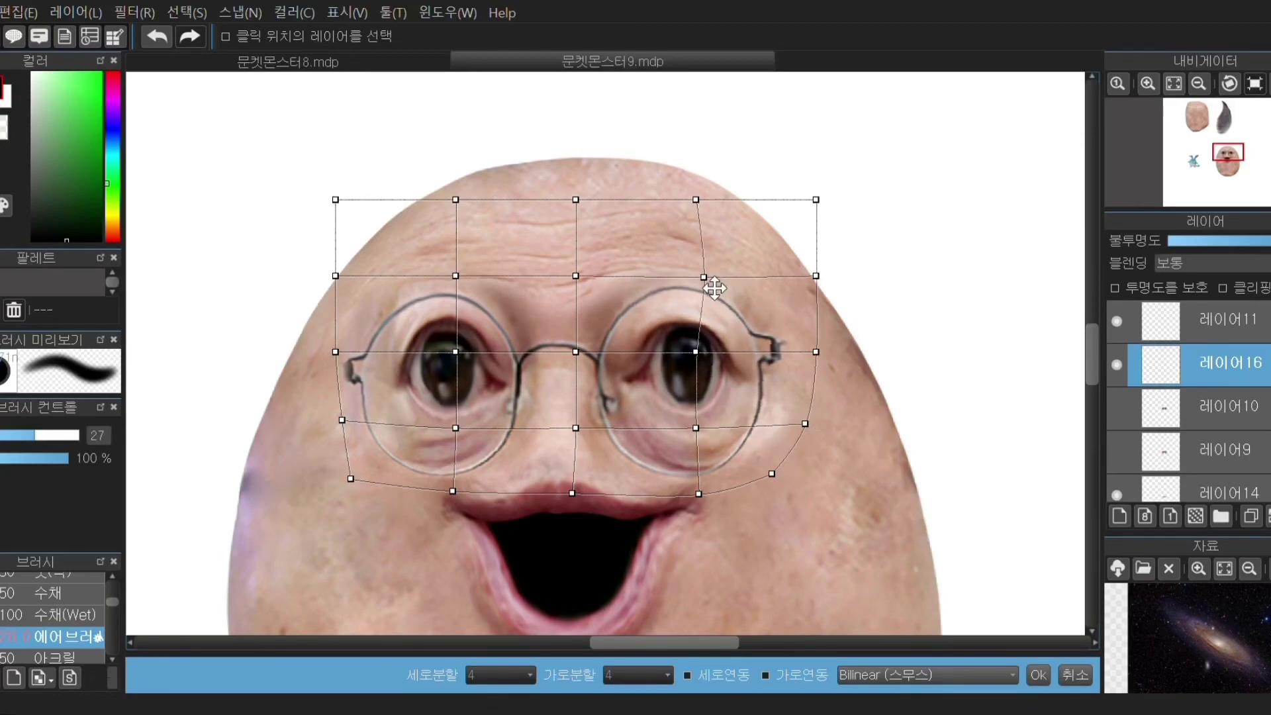
pyautogui.press('Return')
pyautogui.scroll(-3, 610, 304)
pyautogui.scroll(-1, 611, 333)
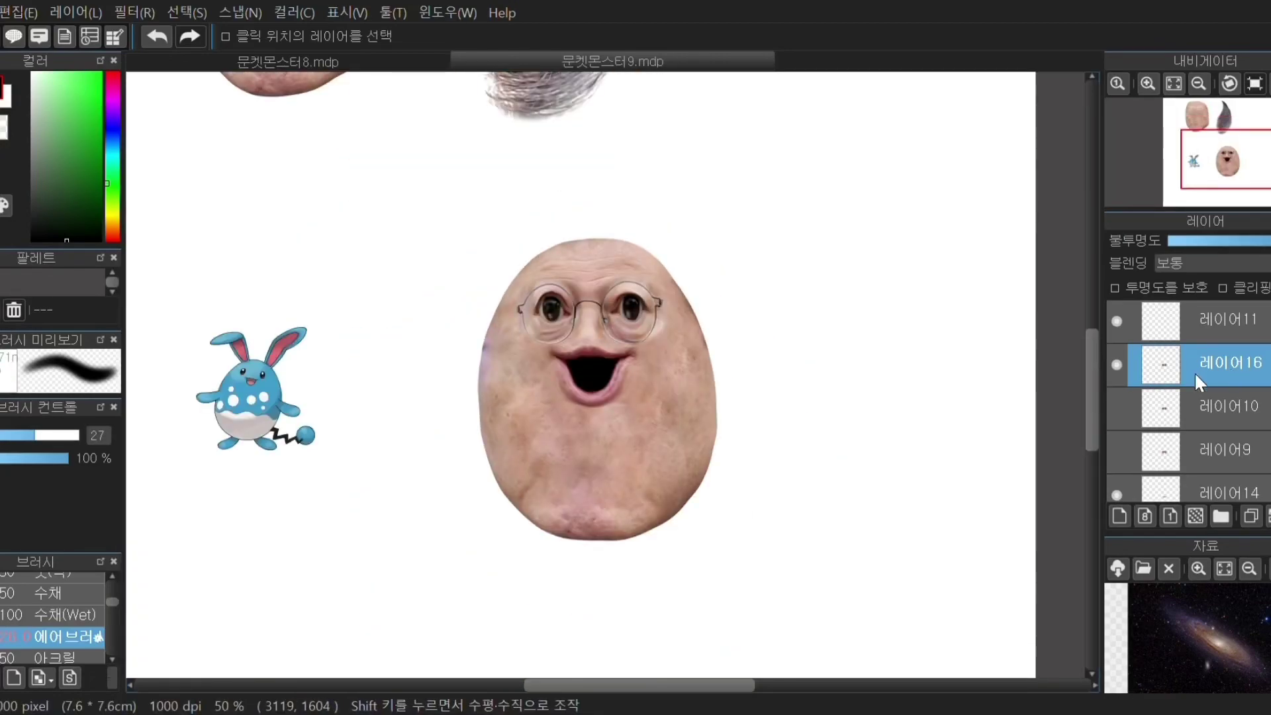
pyautogui.click(1119, 364)
pyautogui.click(1118, 364)
# Step: Merge 레이어14 down into the mouth on 레이어15 and place the merged layer directly beneath 레이어16
pyautogui.scroll(-1, 1124, 375)
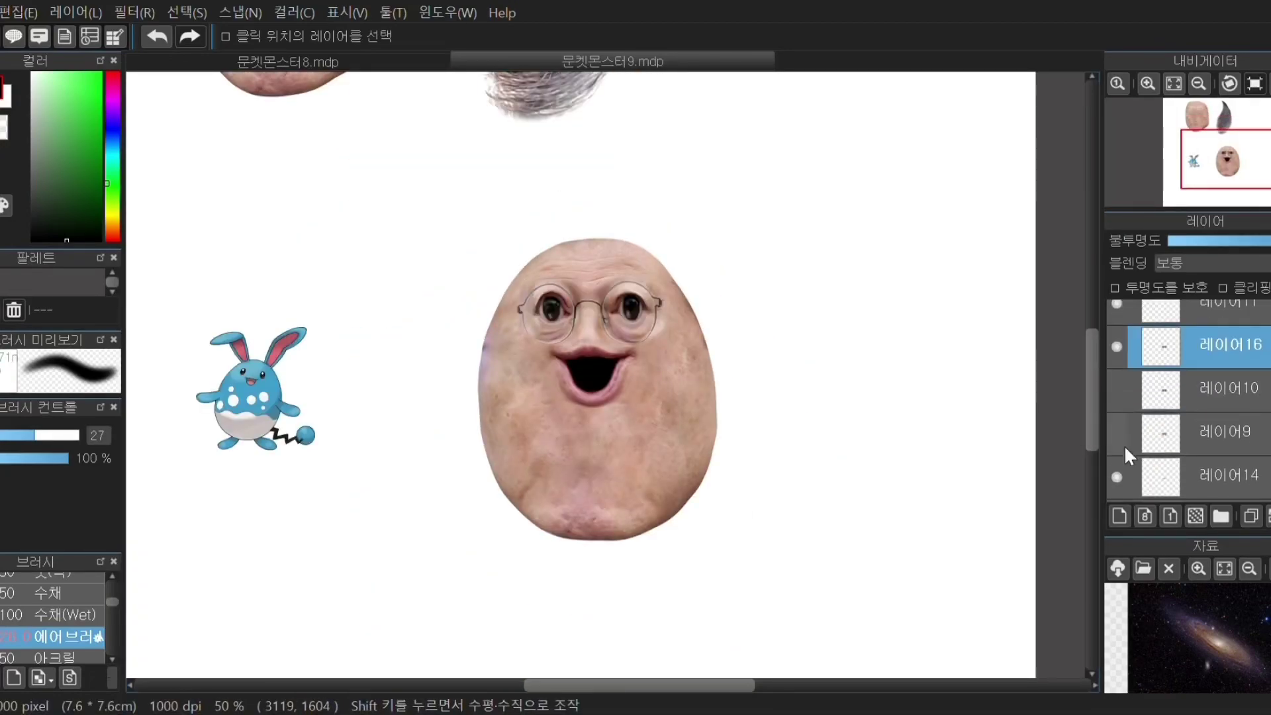
pyautogui.scroll(-2, 1118, 466)
pyautogui.scroll(1, 1126, 445)
pyautogui.click(1192, 427)
pyautogui.hotkey('ctrl', 'e')
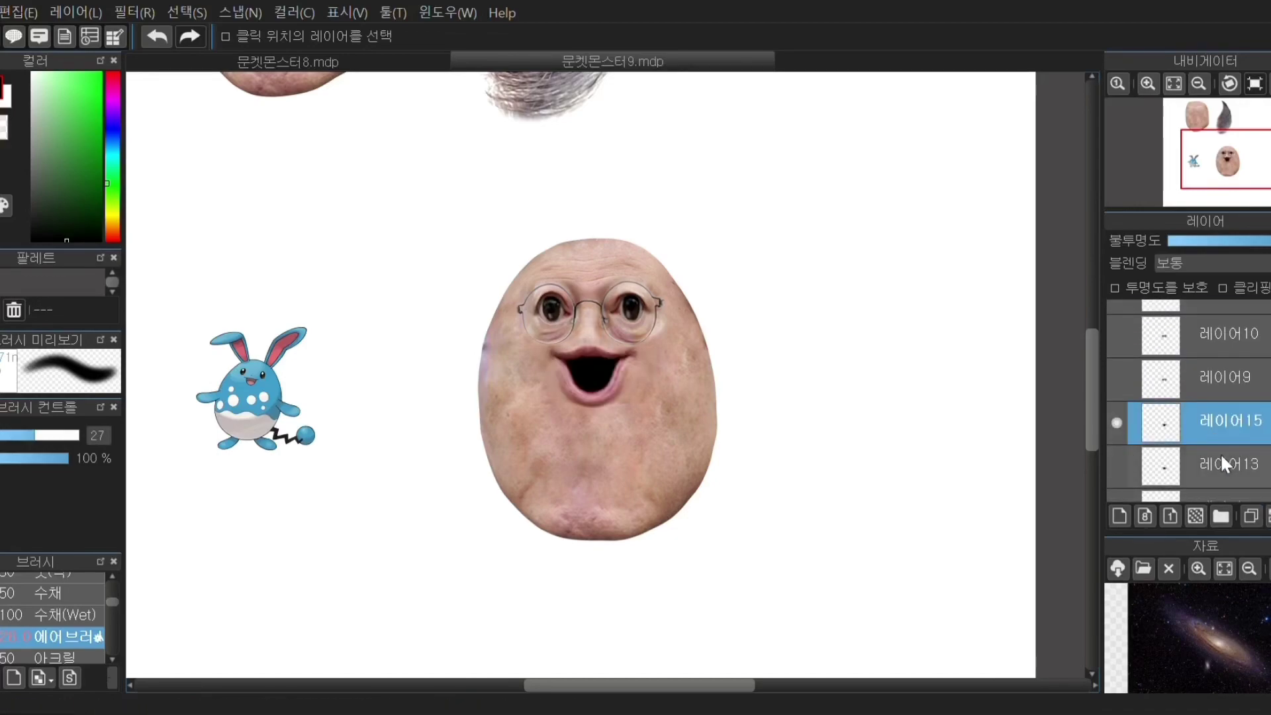
pyautogui.moveTo(1222, 431); pyautogui.dragTo(1230, 344)
pyautogui.scroll(2, 1230, 353)
# Step: Scale the eyes and glasses on 레이어16 down slightly
pyautogui.click(1125, 363)
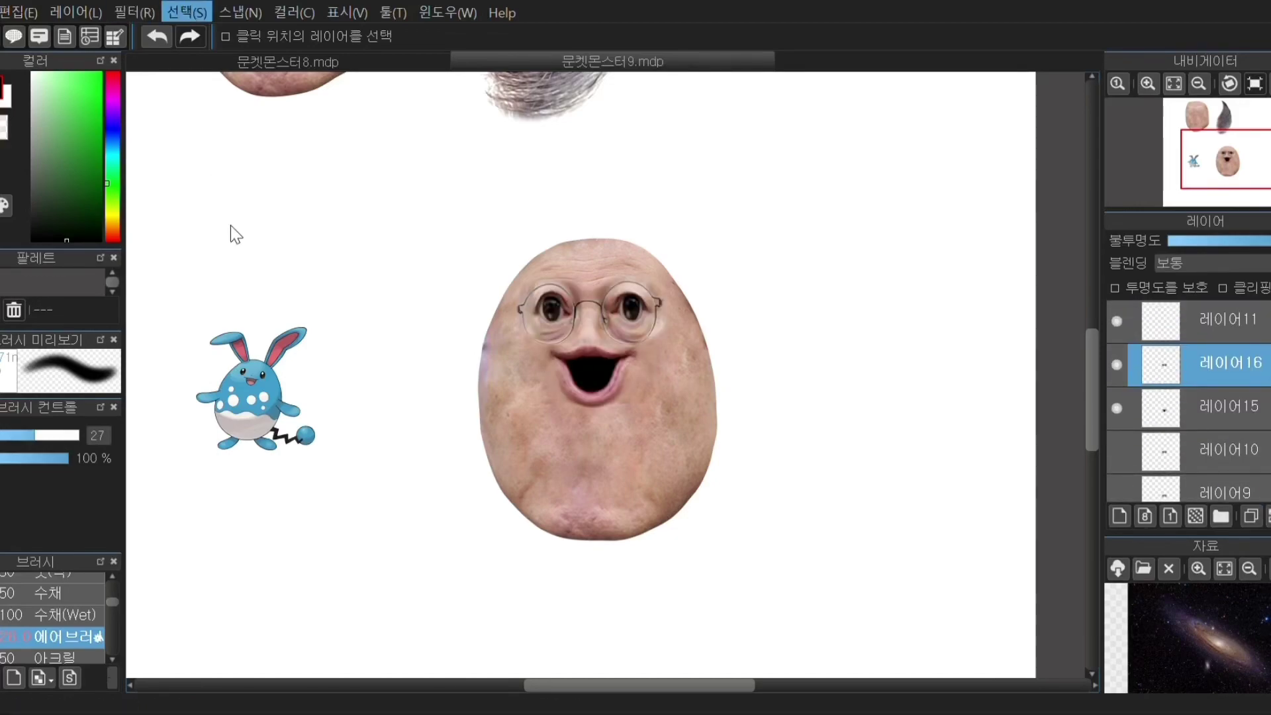
pyautogui.hotkey('ctrl', 't')
pyautogui.press('Return')
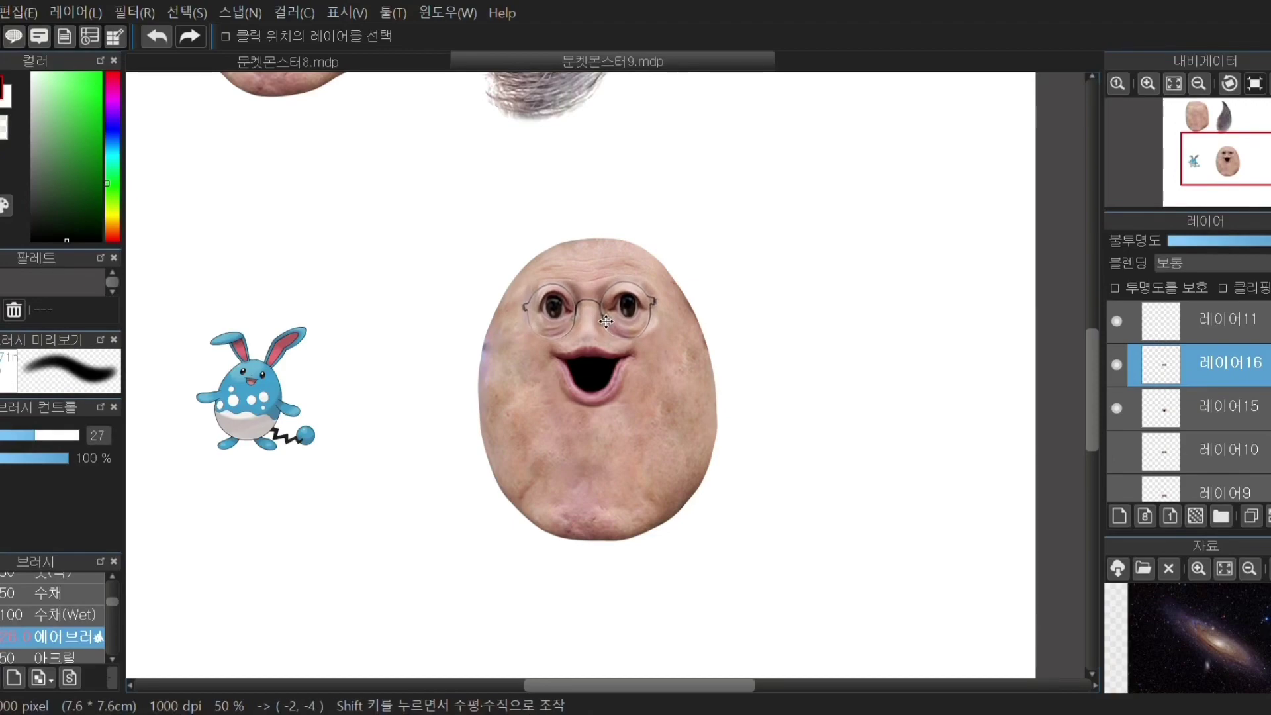
# Step: Scale down the mouth on 레이어15 and nudge it up closer beneath the glasses
pyautogui.click(1218, 406)
pyautogui.hotkey('ctrl', 't')
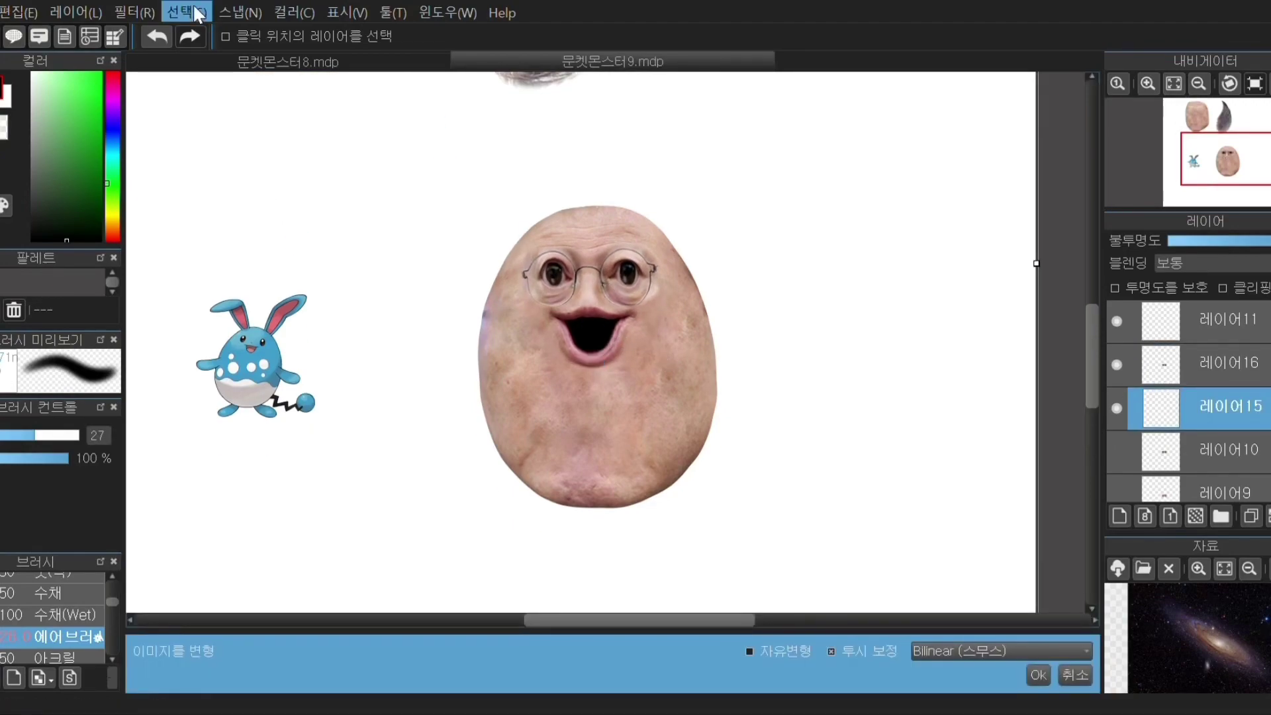
pyautogui.press('Escape')
pyautogui.click(187, 8)
pyautogui.press('Escape')
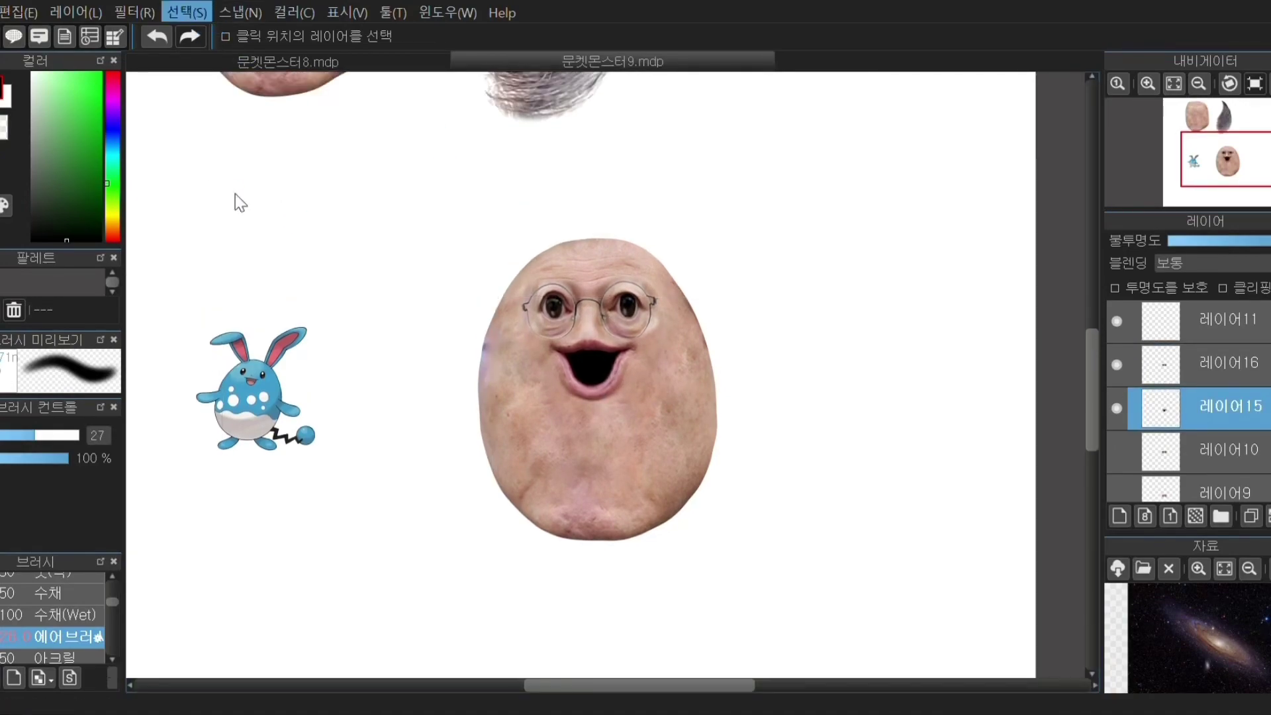
pyautogui.hotkey('ctrl', 't')
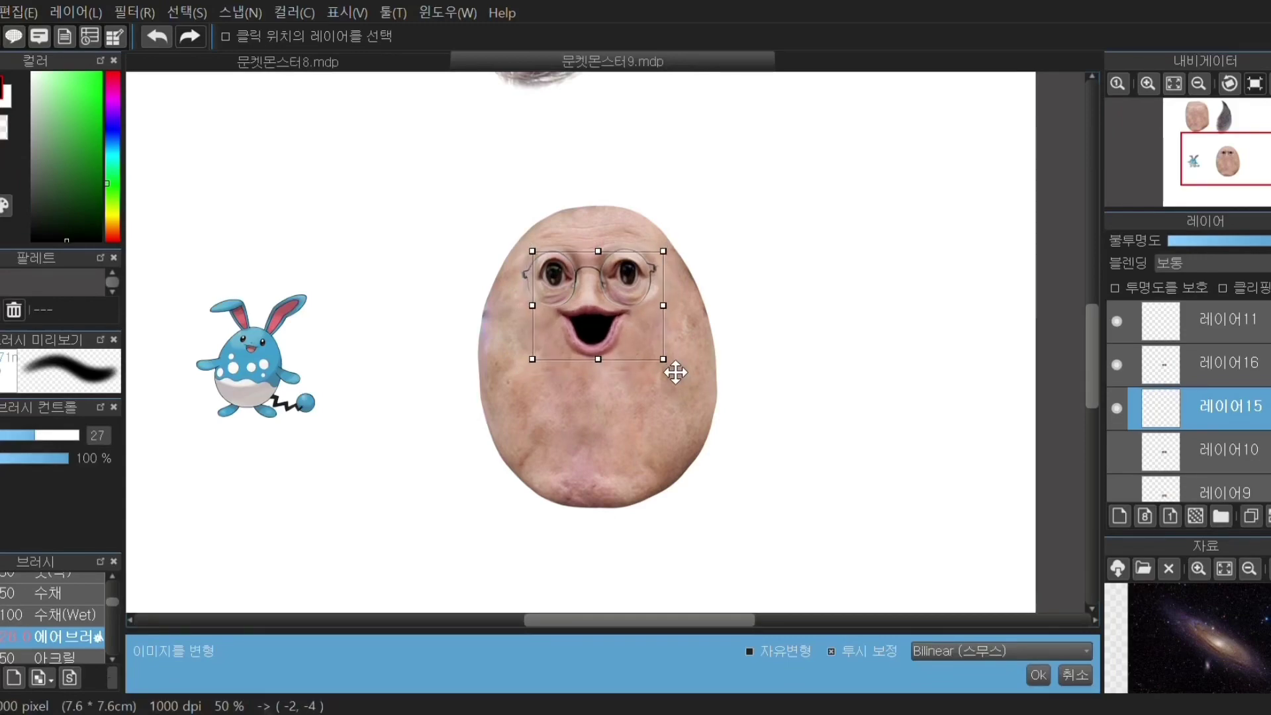
pyautogui.moveTo(607, 345); pyautogui.dragTo(605, 345)
pyautogui.press('Return')
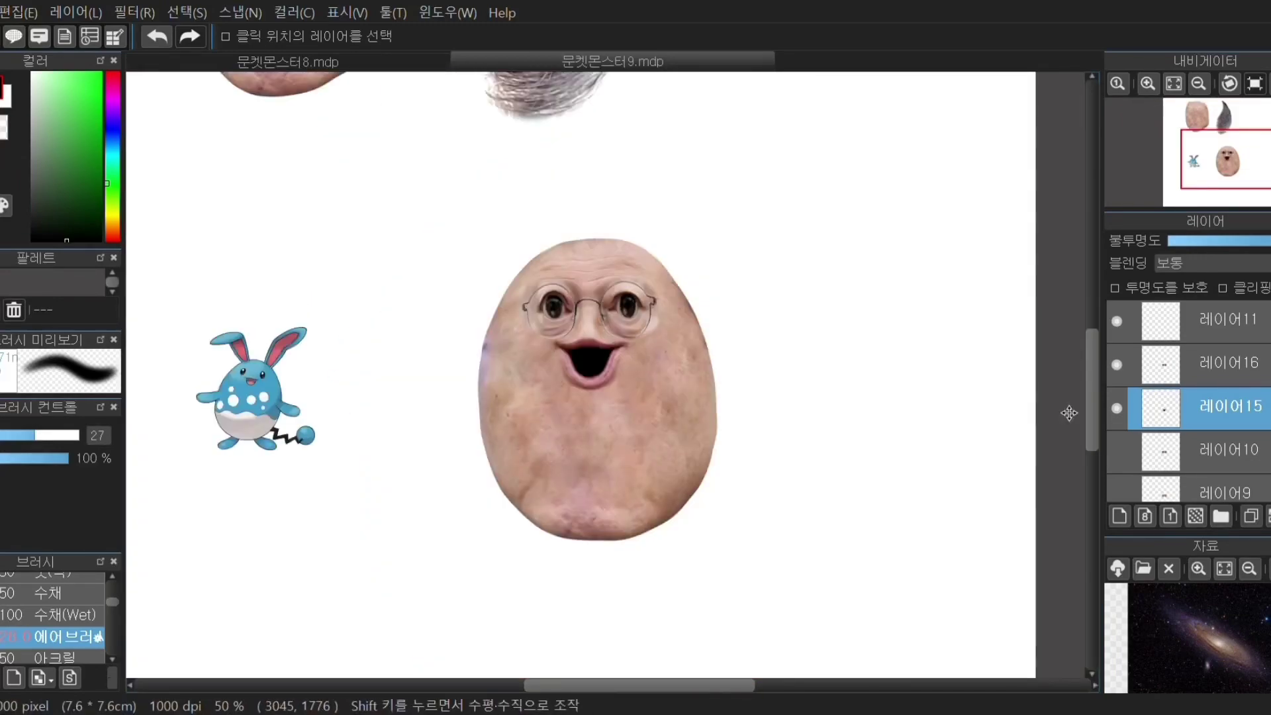
# Step: Make a high-contrast copy of the oval body from 레이어8, paste the selected skin patches onto 레이어18 and hide the contrast copy
pyautogui.scroll(-5, 1134, 390)
pyautogui.click(1132, 368)
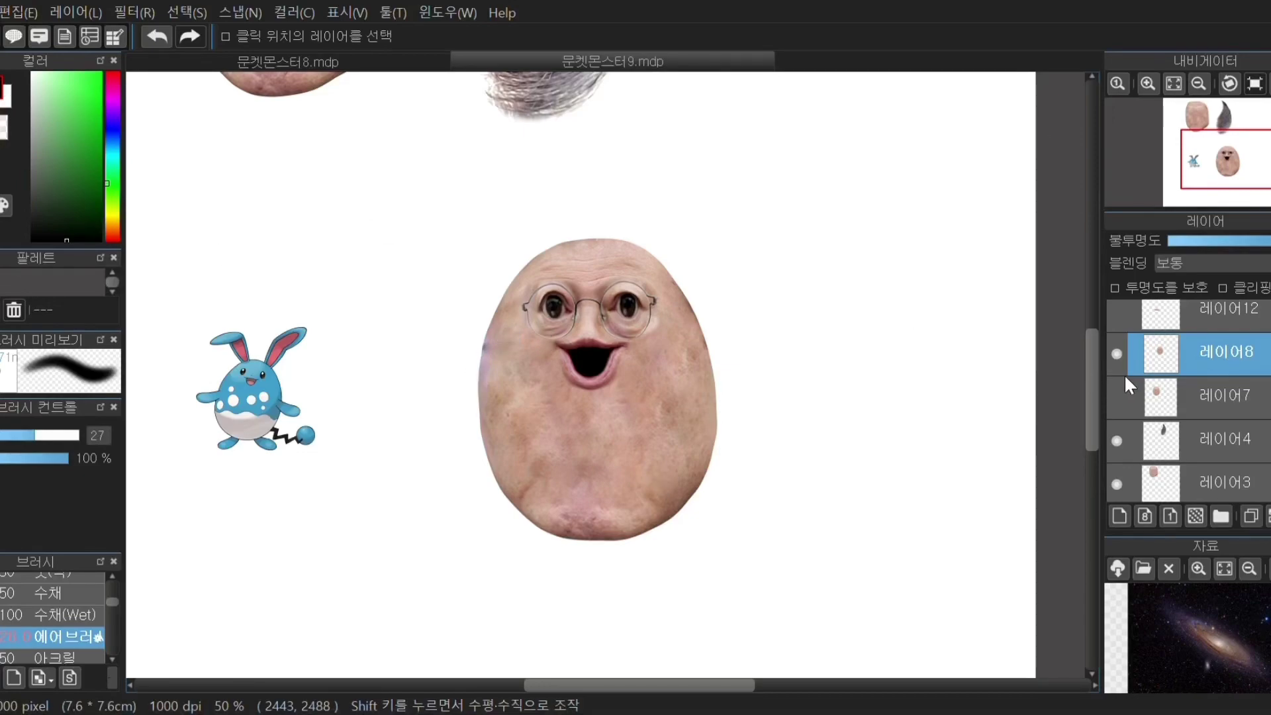
pyautogui.hotkey('ctrl', 'v')
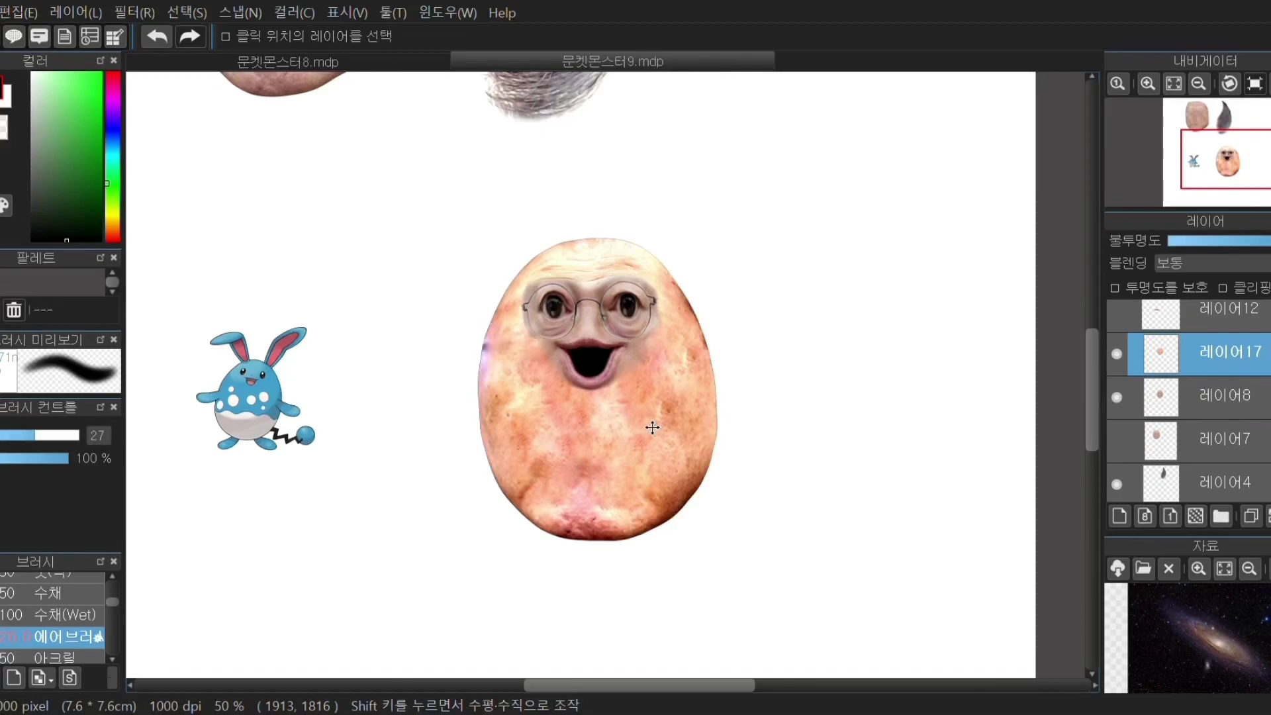
pyautogui.hotkey('ctrl', 'z')
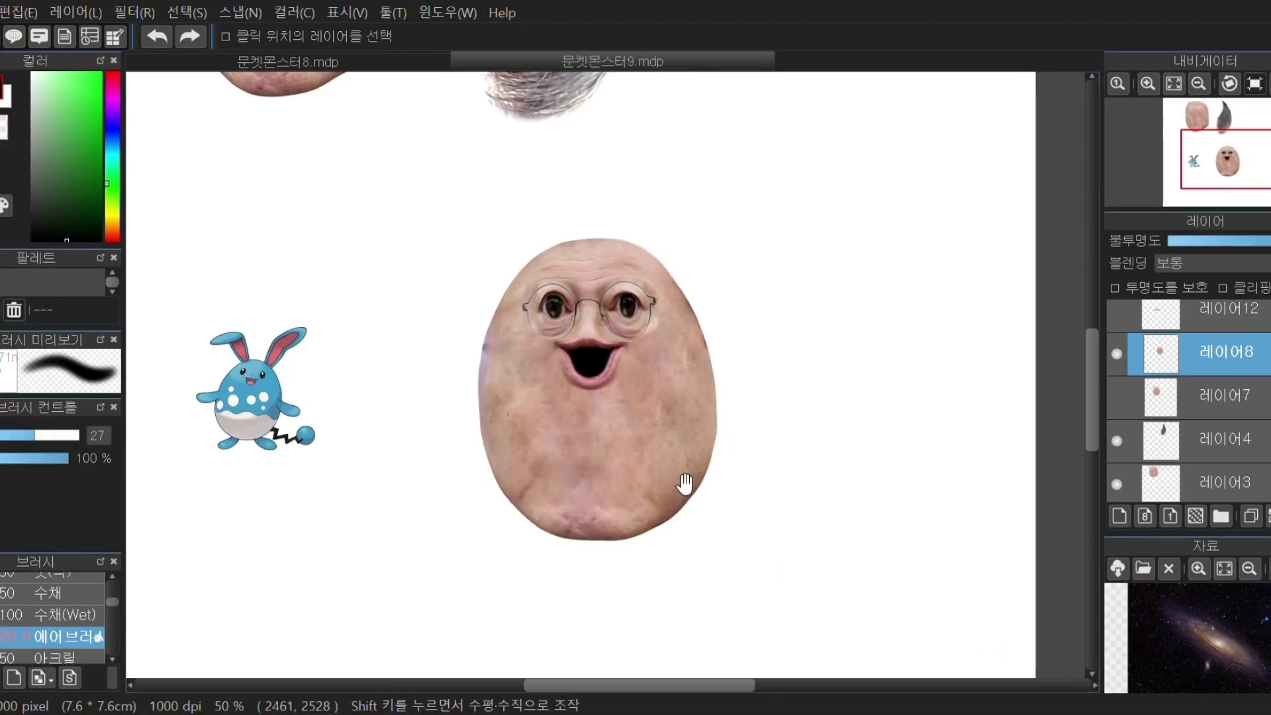
pyautogui.hotkey('ctrl', 'v')
pyautogui.scroll(1, 617, 435)
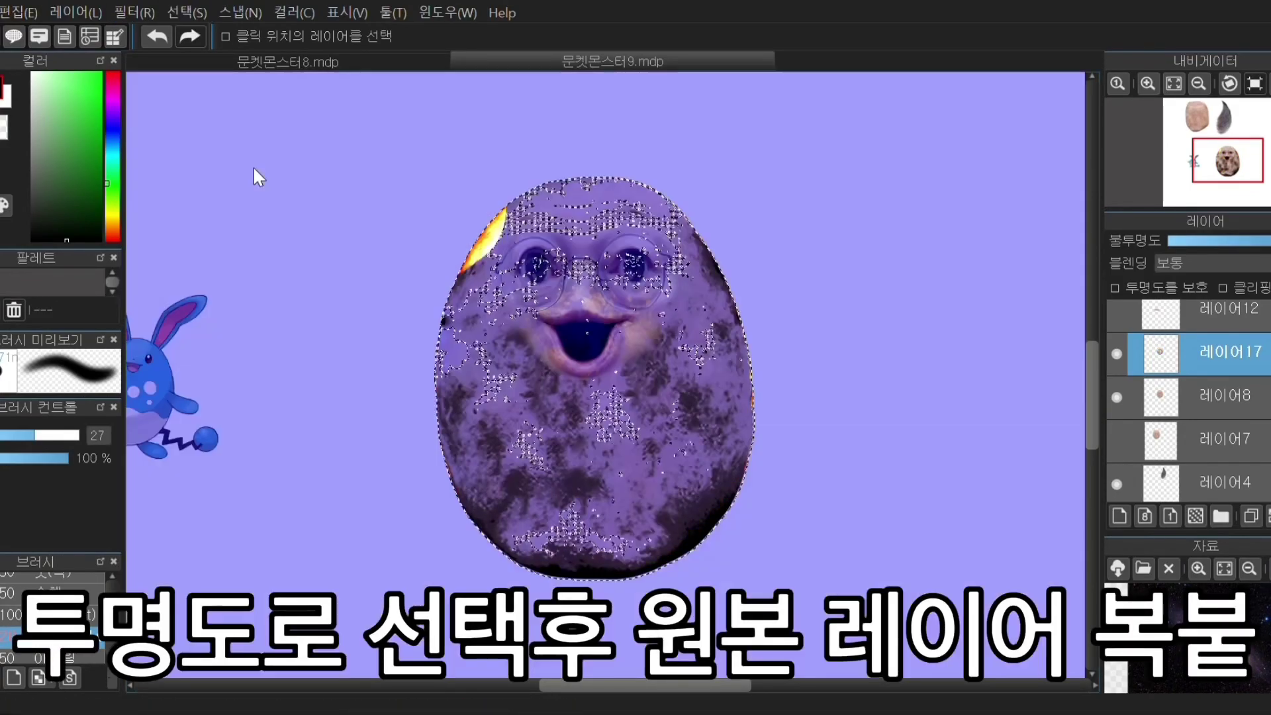
pyautogui.hotkey('ctrl', 'v')
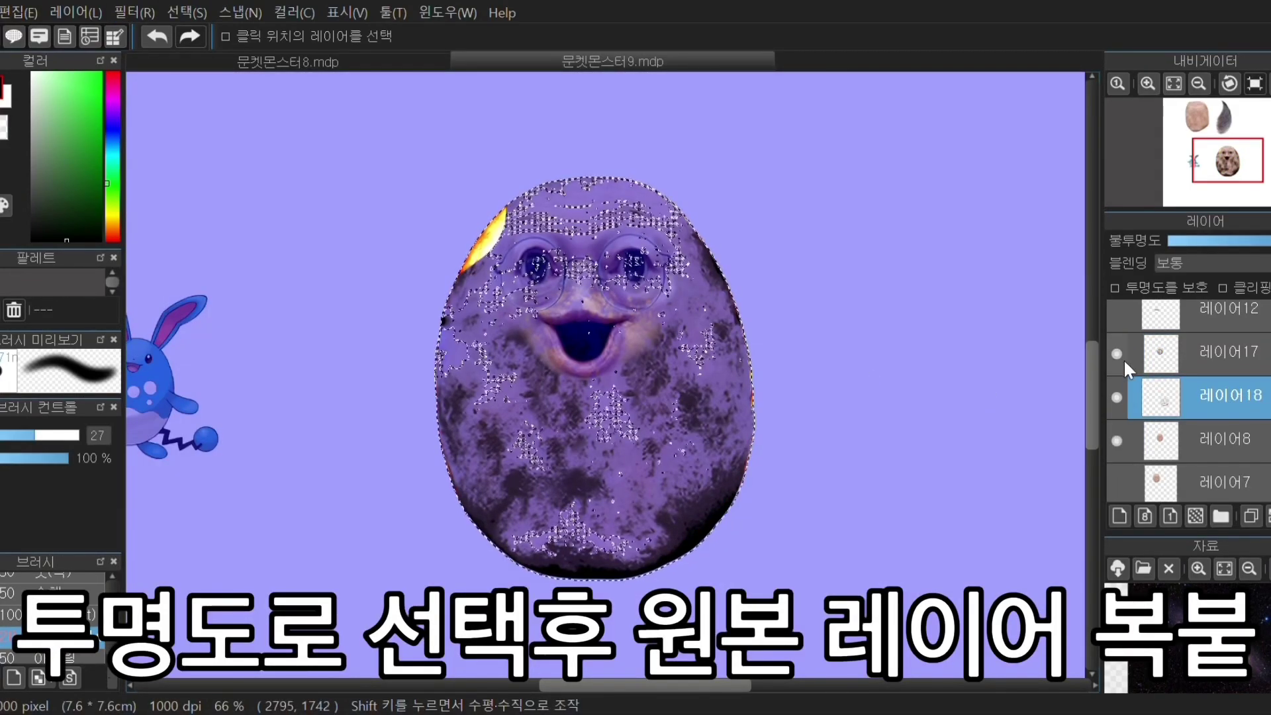
pyautogui.click(1117, 354)
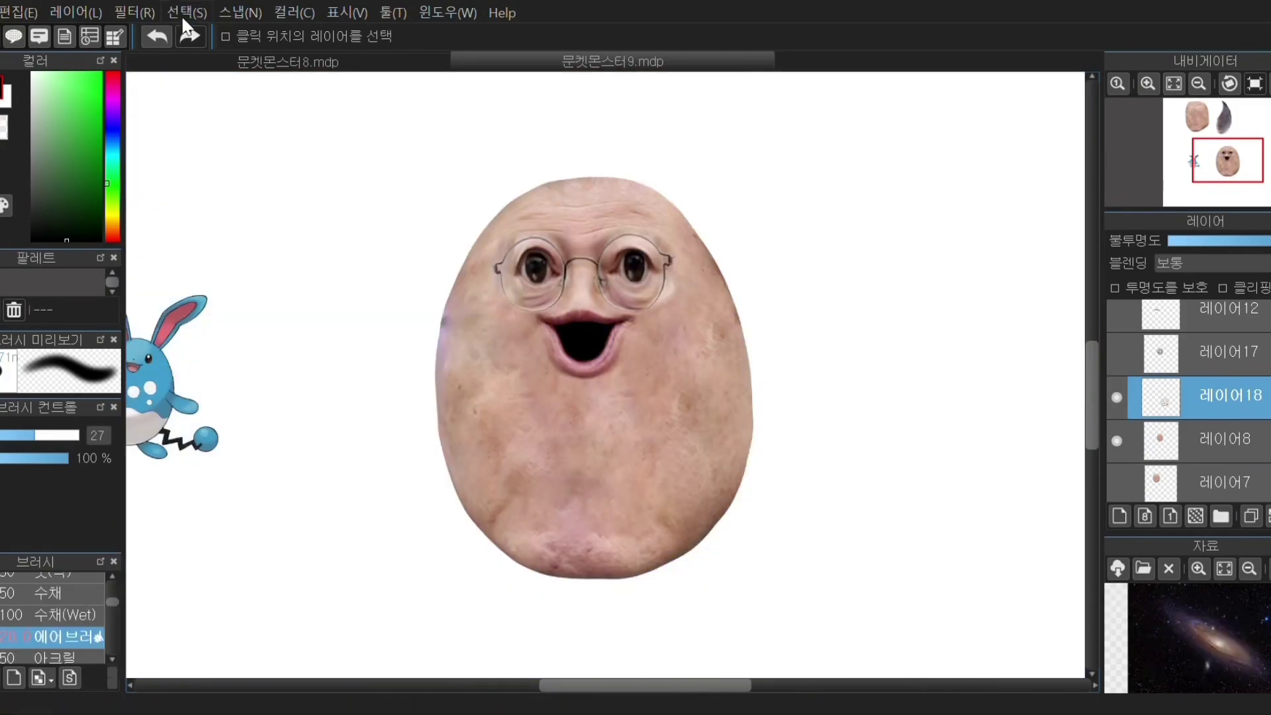
# Step: Brighten the pasted skin patches on 레이어18 to a pale yellowish white with a colour filter
pyautogui.click(139, 13)
pyautogui.hotkey('ctrl', 'z')
pyautogui.click(136, 13)
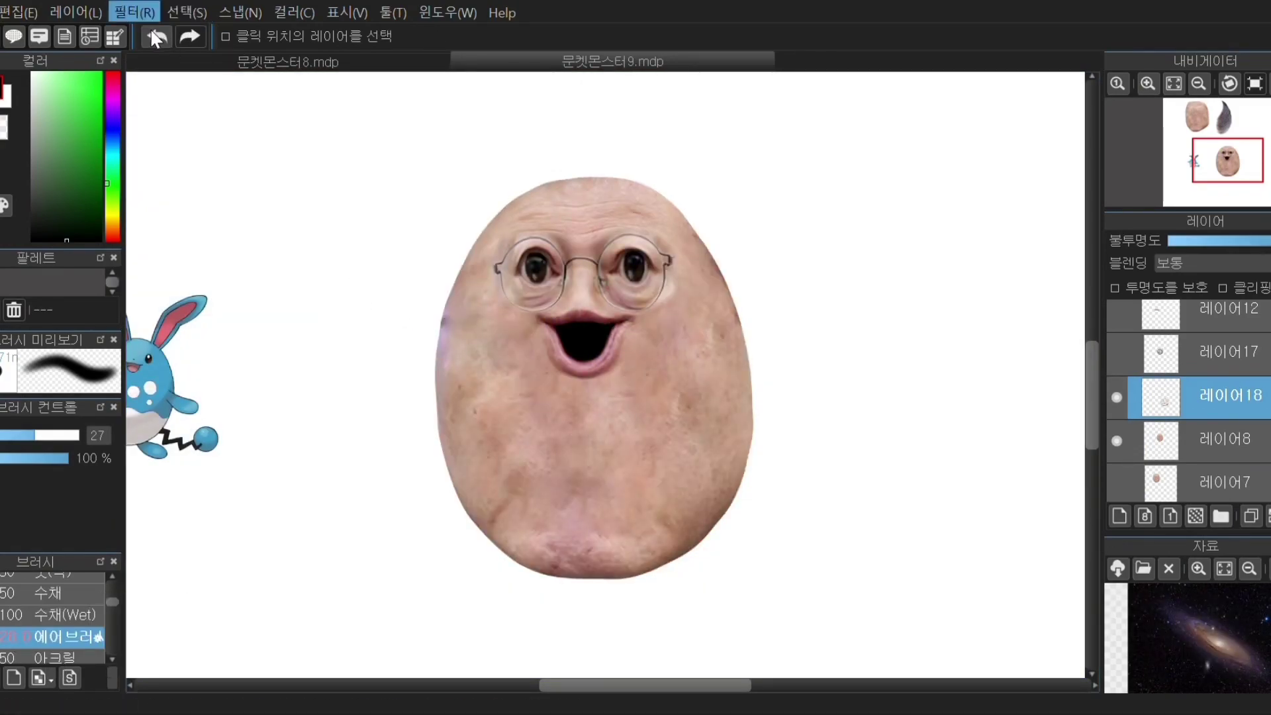
pyautogui.moveTo(335, 216)
pyautogui.mouseDown()
pyautogui.moveTo(387, 225)
pyautogui.moveTo(356, 246)
pyautogui.moveTo(319, 214)
pyautogui.moveTo(223, 219)
pyautogui.moveTo(357, 223)
pyautogui.mouseUp()
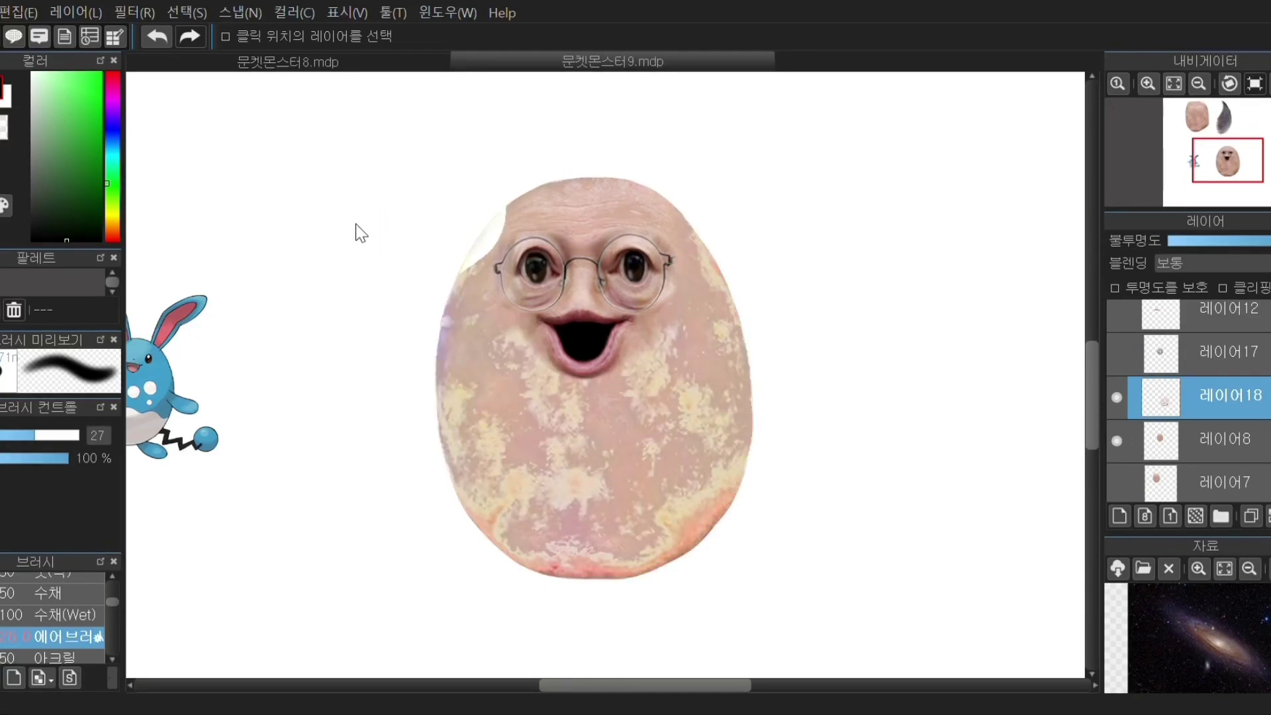
# Step: Erase the pale patches around the forehead, glasses and mouth on 레이어18 with the soft eraser at size 223 and 59% opacity
pyautogui.press('b')
pyautogui.scroll(-2, 55, 623)
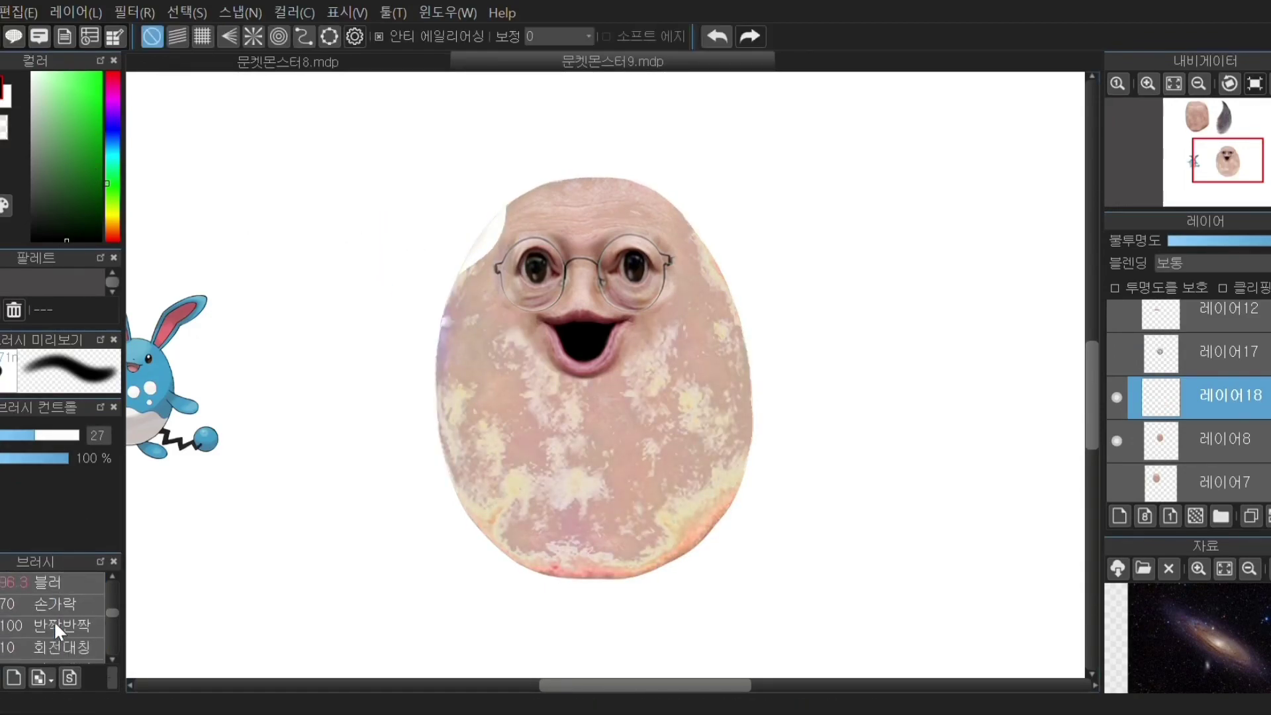
pyautogui.scroll(-2, 54, 621)
pyautogui.click(73, 584)
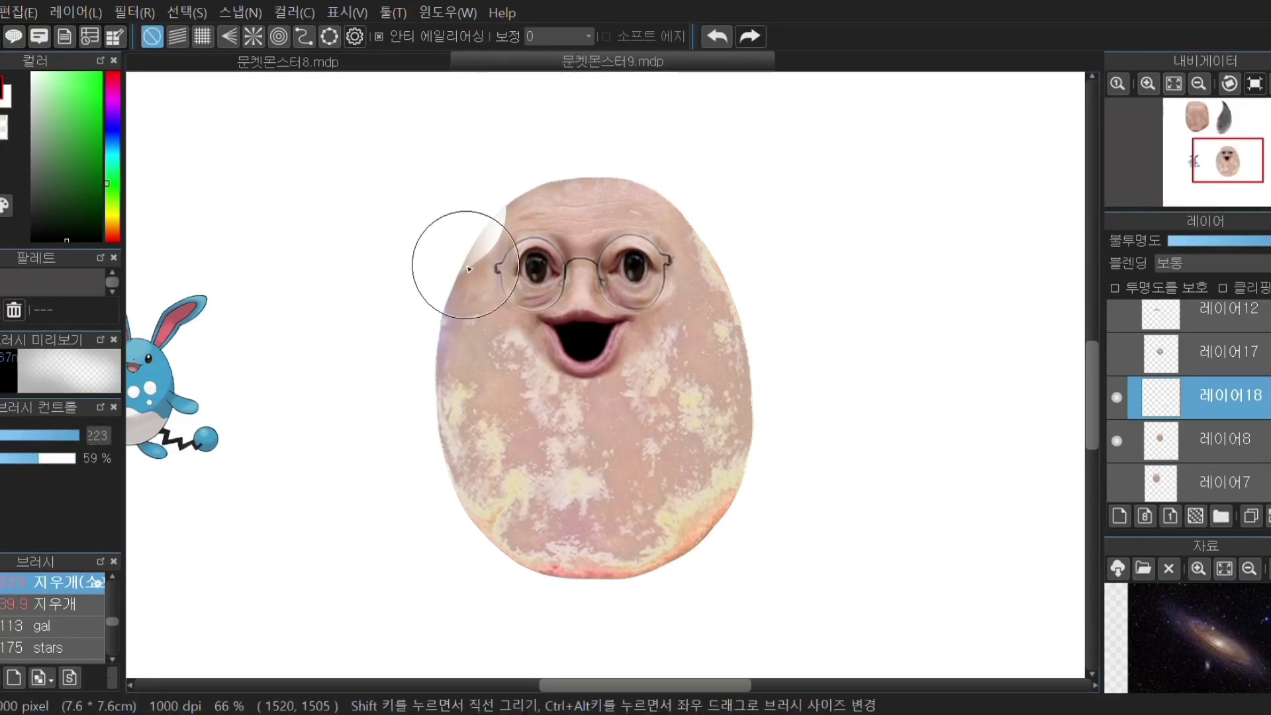
pyautogui.moveTo(465, 265); pyautogui.dragTo(452, 268)
pyautogui.moveTo(720, 216); pyautogui.dragTo(698, 265)
pyautogui.moveTo(606, 354); pyautogui.dragTo(674, 324)
pyautogui.moveTo(553, 345); pyautogui.dragTo(492, 343)
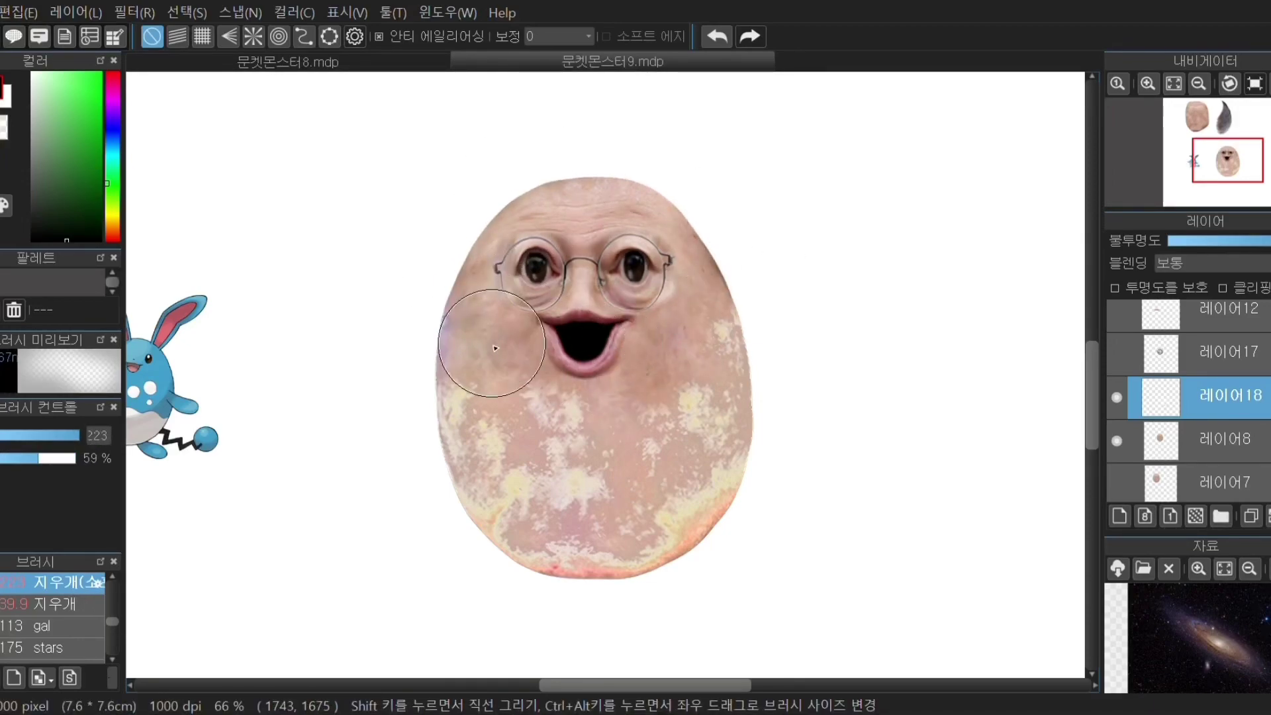
pyautogui.scroll(2, 576, 360)
pyautogui.scroll(-2, 580, 361)
pyautogui.click(1117, 399)
pyautogui.click(1117, 399)
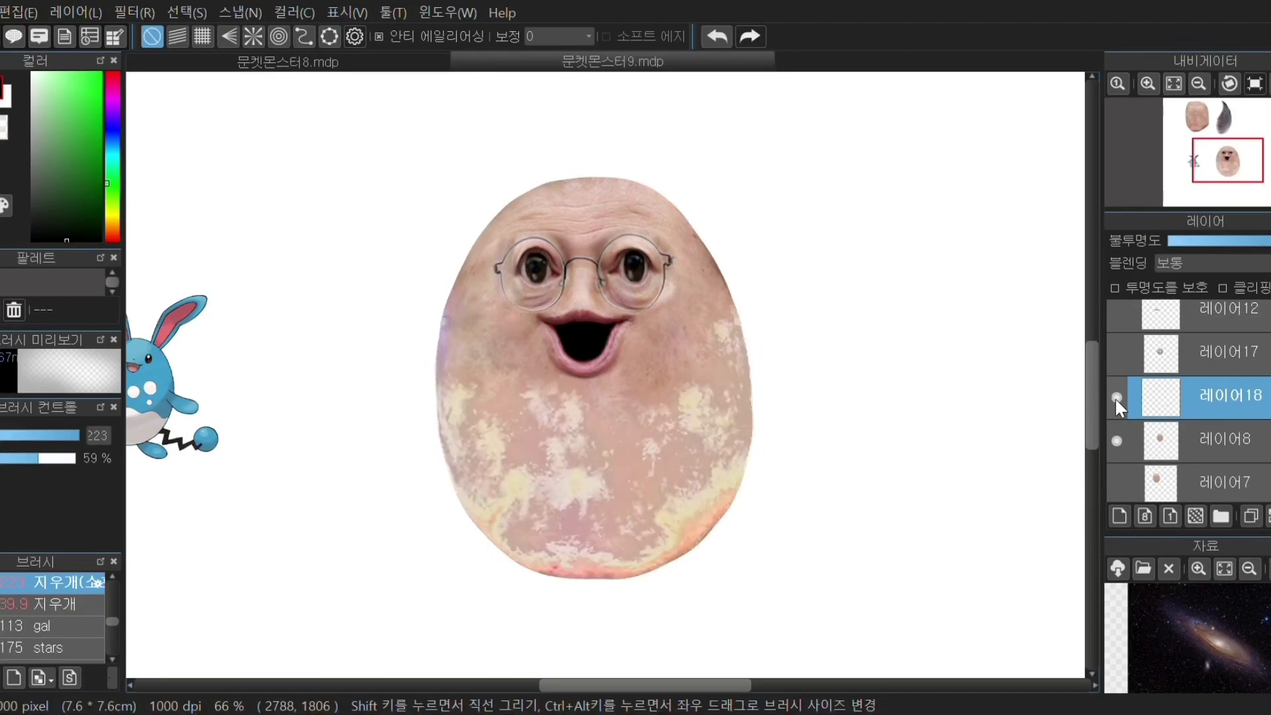
# Step: Set the soft eraser to size 228 and 25% opacity, and lightly fade the pale patches on the belly
pyautogui.scroll(2, 634, 379)
pyautogui.scroll(-3, 626, 383)
pyautogui.scroll(1, 583, 367)
pyautogui.scroll(-2, 515, 362)
pyautogui.scroll(3, 517, 364)
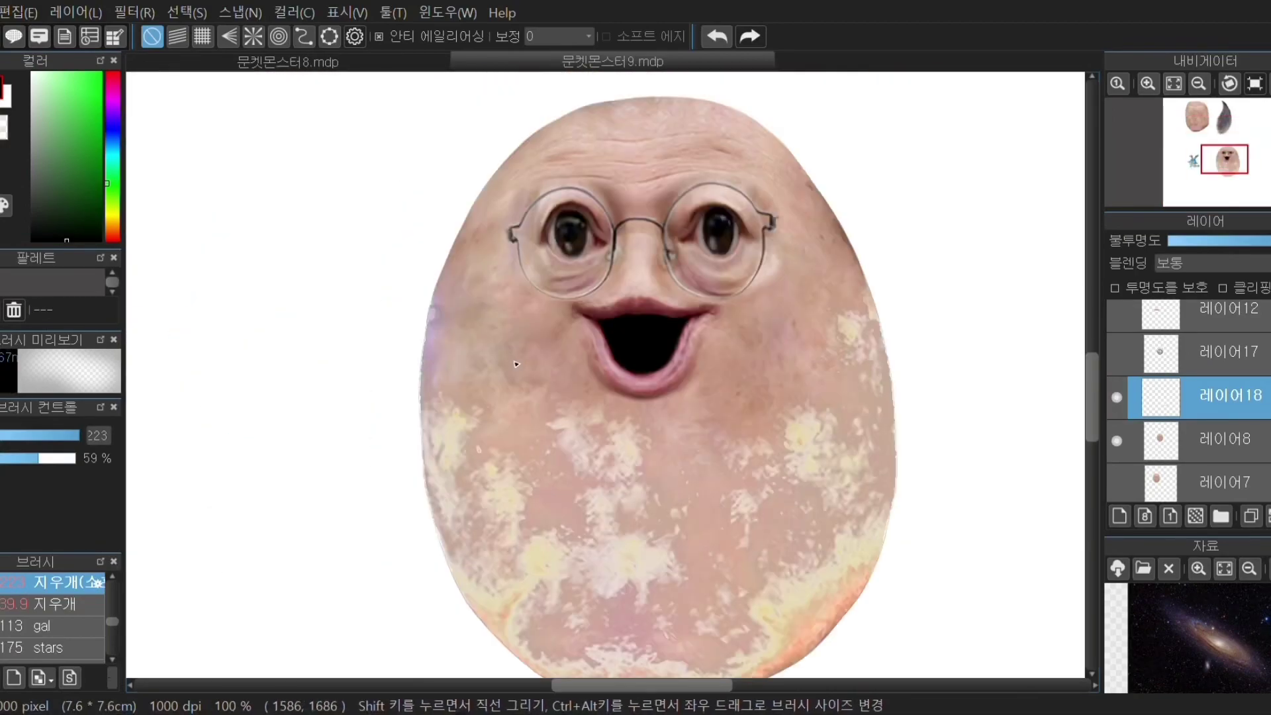
pyautogui.scroll(-3, 516, 364)
pyautogui.scroll(2, 517, 366)
pyautogui.moveTo(34, 460); pyautogui.dragTo(6, 459)
pyautogui.moveTo(89, 439); pyautogui.dragTo(89, 440)
pyautogui.moveTo(611, 423)
pyautogui.mouseDown()
pyautogui.moveTo(638, 459)
pyautogui.moveTo(512, 400)
pyautogui.moveTo(569, 480)
pyautogui.mouseUp()
pyautogui.scroll(-1, 471, 280)
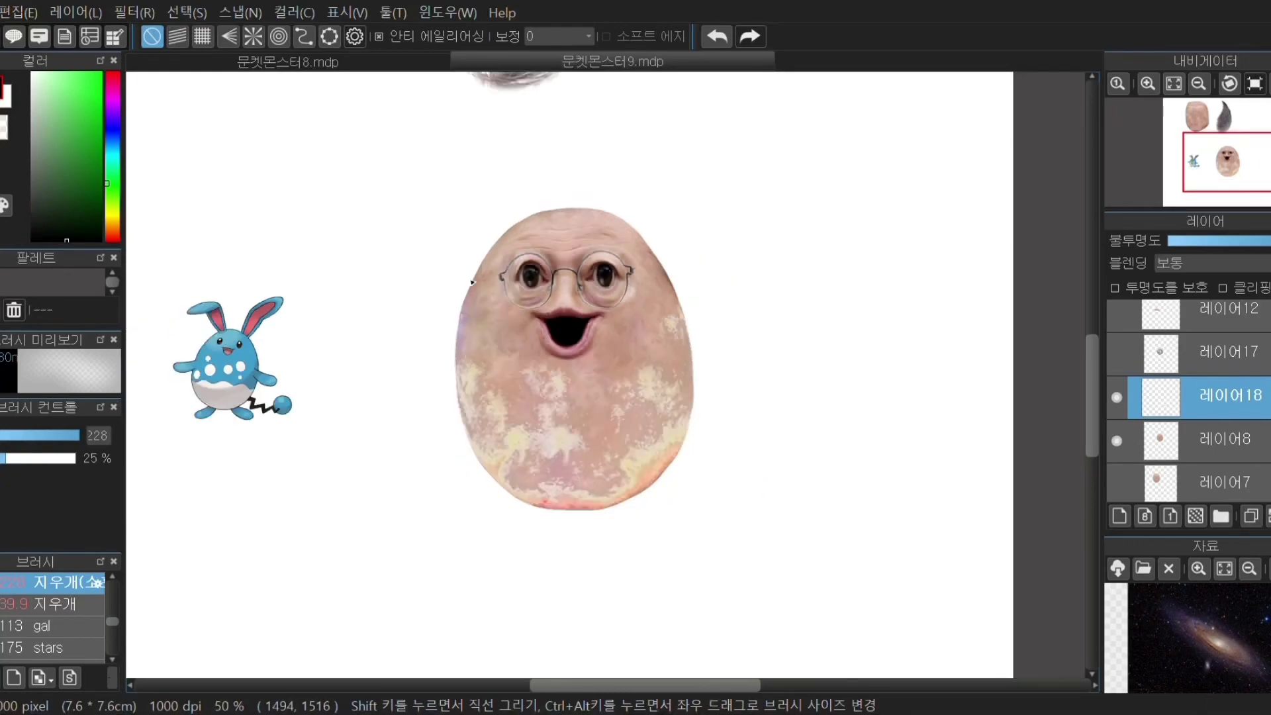
pyautogui.scroll(1, 471, 281)
pyautogui.scroll(-1, 820, 334)
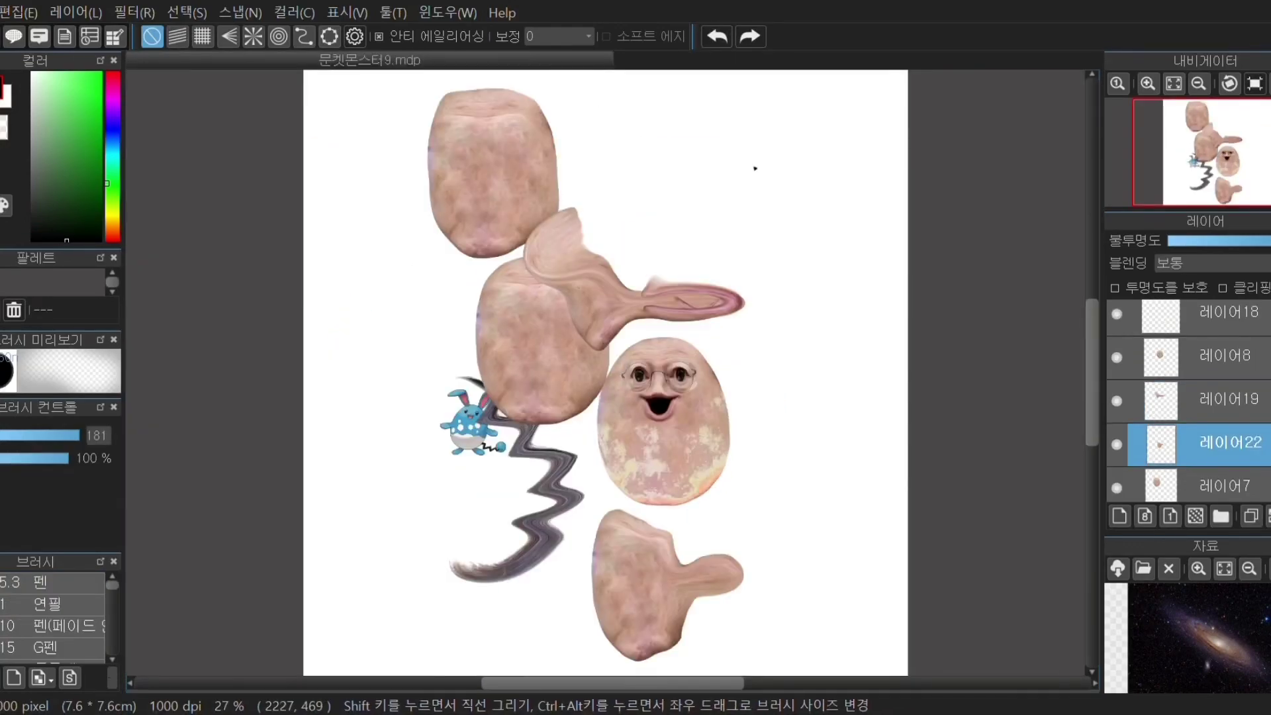
# Step: Arrange the ear layers with the pink inner ear on 레이어20 directly above the ear shape on 레이어19
pyautogui.scroll(3, 726, 278)
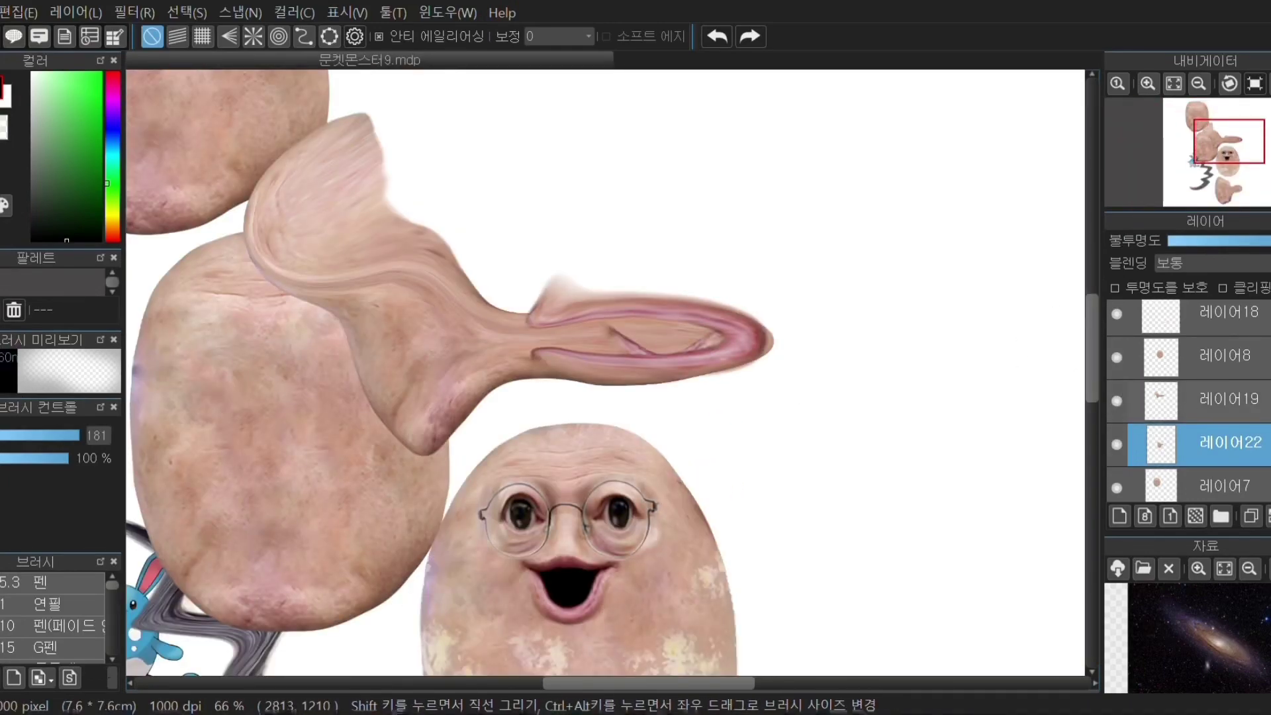
pyautogui.scroll(-4, 1124, 367)
pyautogui.scroll(4, 1102, 344)
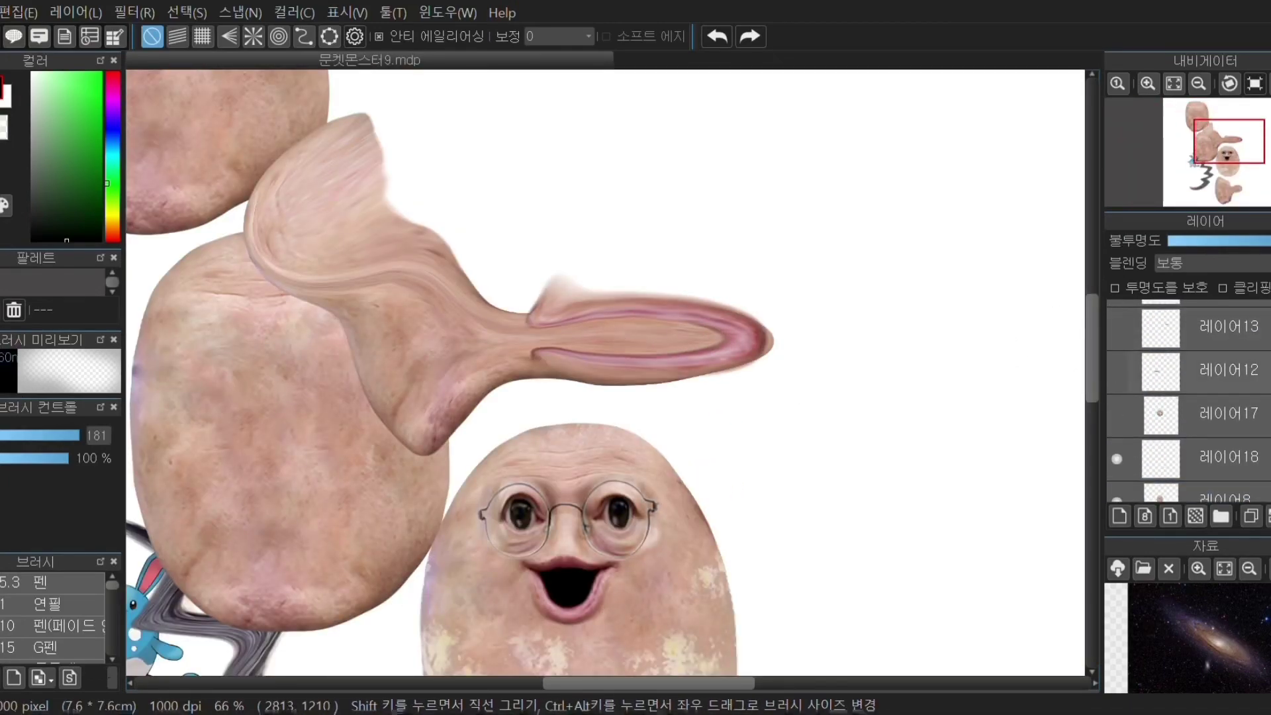
pyautogui.scroll(2, 1119, 366)
pyautogui.moveTo(1189, 367); pyautogui.dragTo(1202, 390)
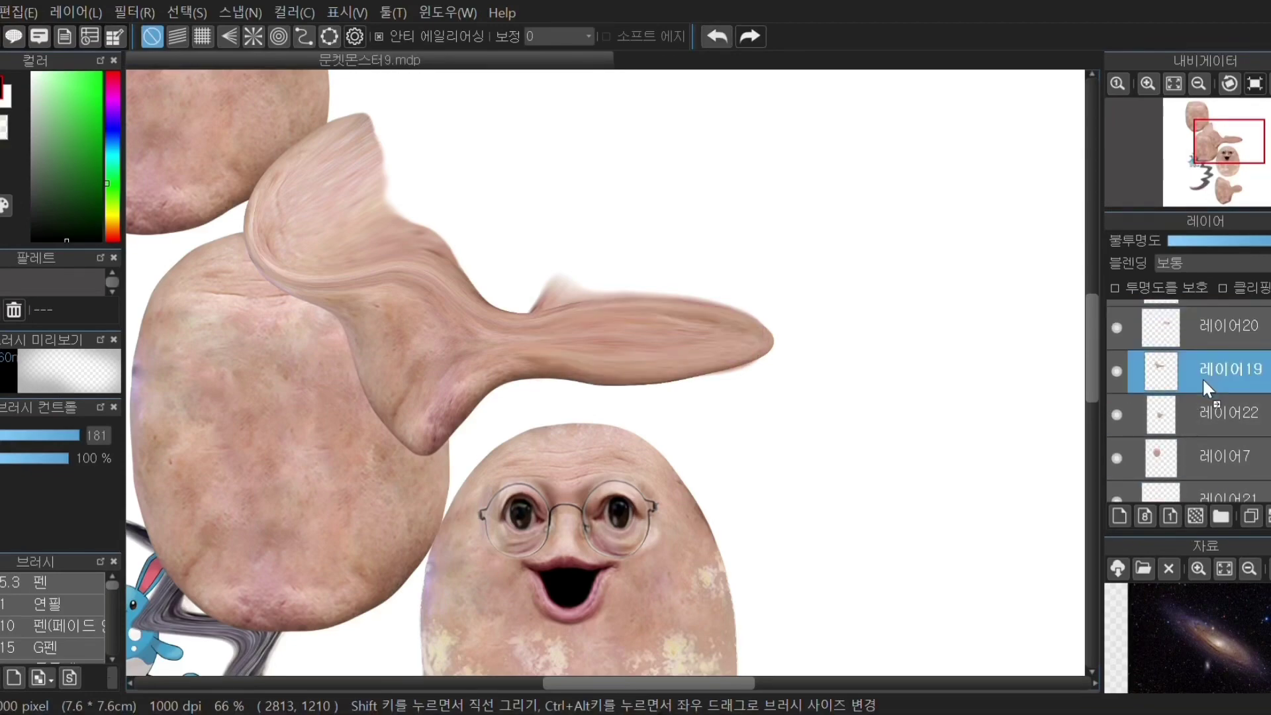
# Step: Start a 4 by 4 mesh warp on 레이어20 and pull the inner ear's upper base inward to match the ear shape
pyautogui.click(1190, 339)
pyautogui.click(193, 18)
pyautogui.click(269, 272)
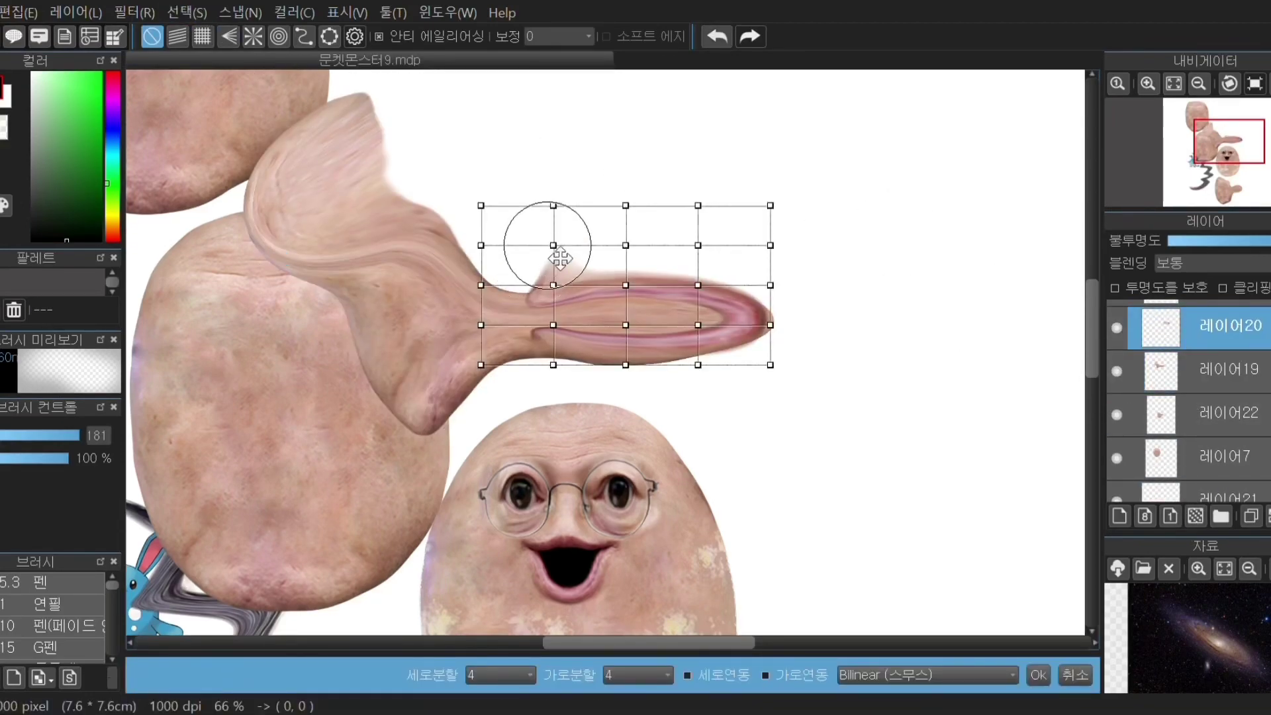
pyautogui.moveTo(554, 245); pyautogui.dragTo(408, 294)
pyautogui.moveTo(553, 286); pyautogui.dragTo(479, 270)
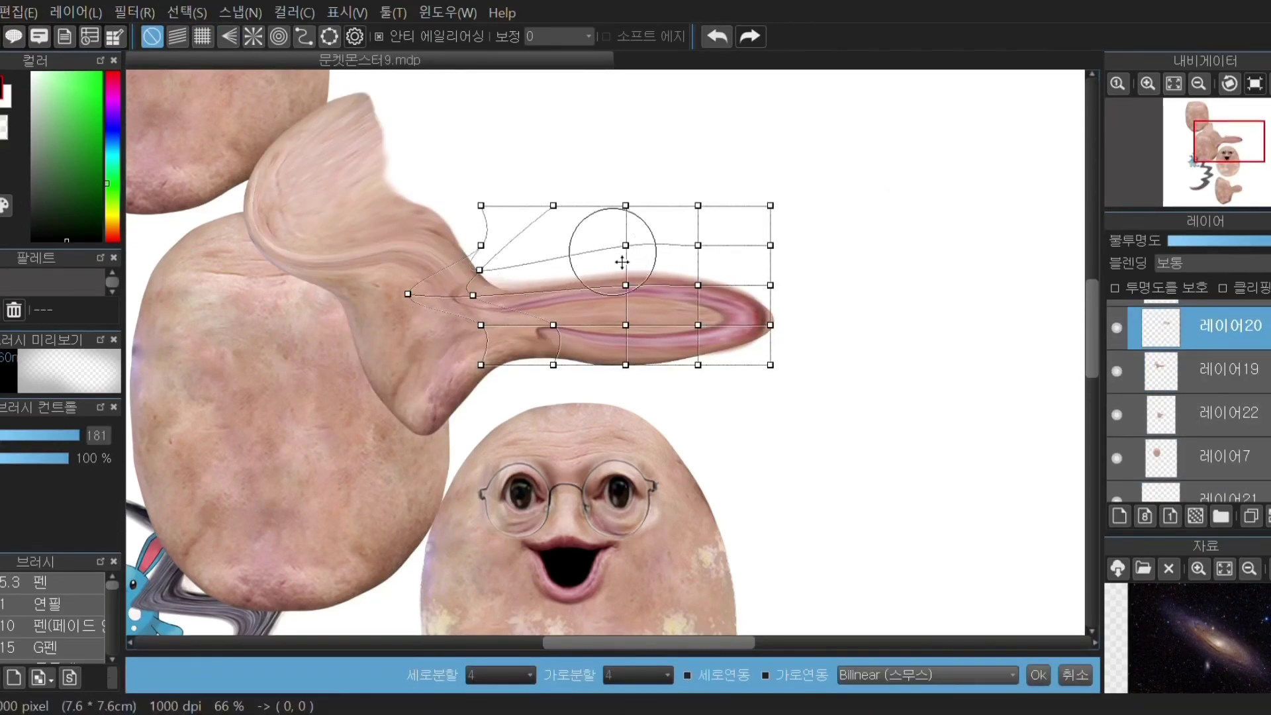
pyautogui.moveTo(626, 245); pyautogui.dragTo(627, 260)
pyautogui.moveTo(480, 270); pyautogui.dragTo(483, 304)
pyautogui.moveTo(554, 325); pyautogui.dragTo(522, 326)
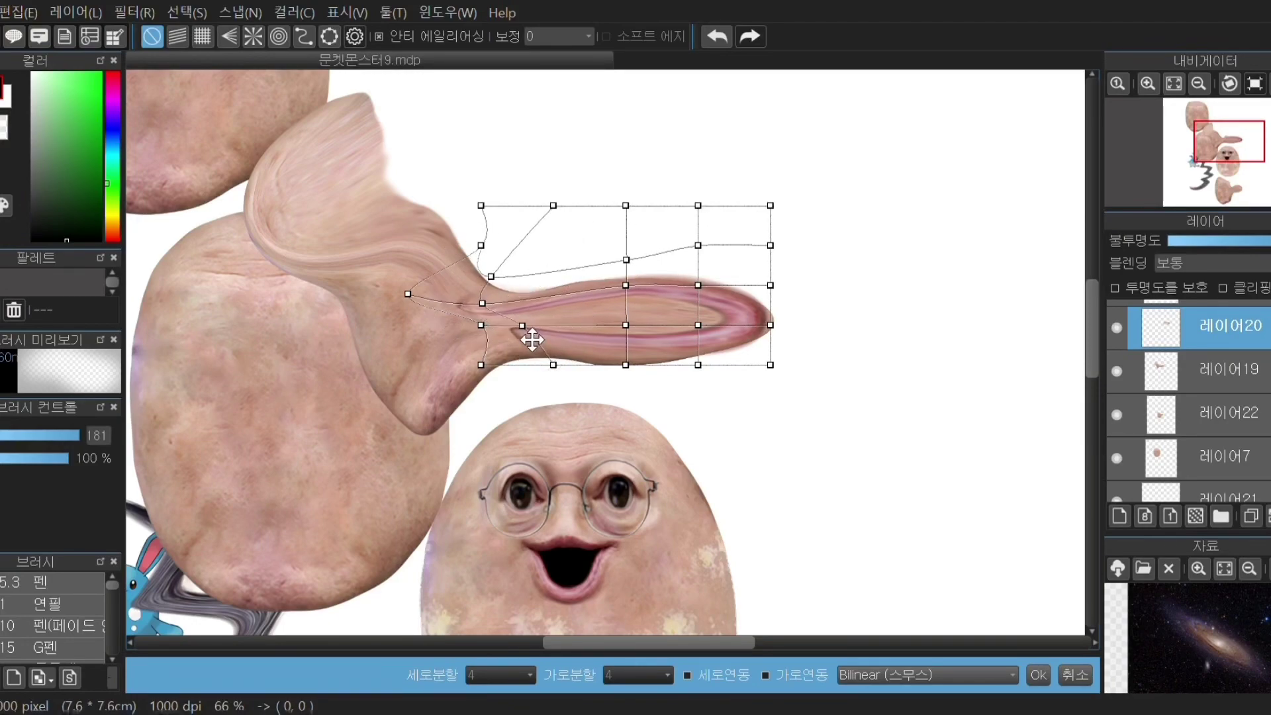
# Step: Stretch the inner ear's lower base and adjust its rim to fit the ear outline, apply the mesh warp, and switch to the soft eraser
pyautogui.moveTo(482, 365); pyautogui.dragTo(337, 351)
pyautogui.moveTo(481, 325); pyautogui.dragTo(413, 344)
pyautogui.moveTo(483, 304); pyautogui.dragTo(510, 298)
pyautogui.moveTo(626, 285); pyautogui.dragTo(606, 289)
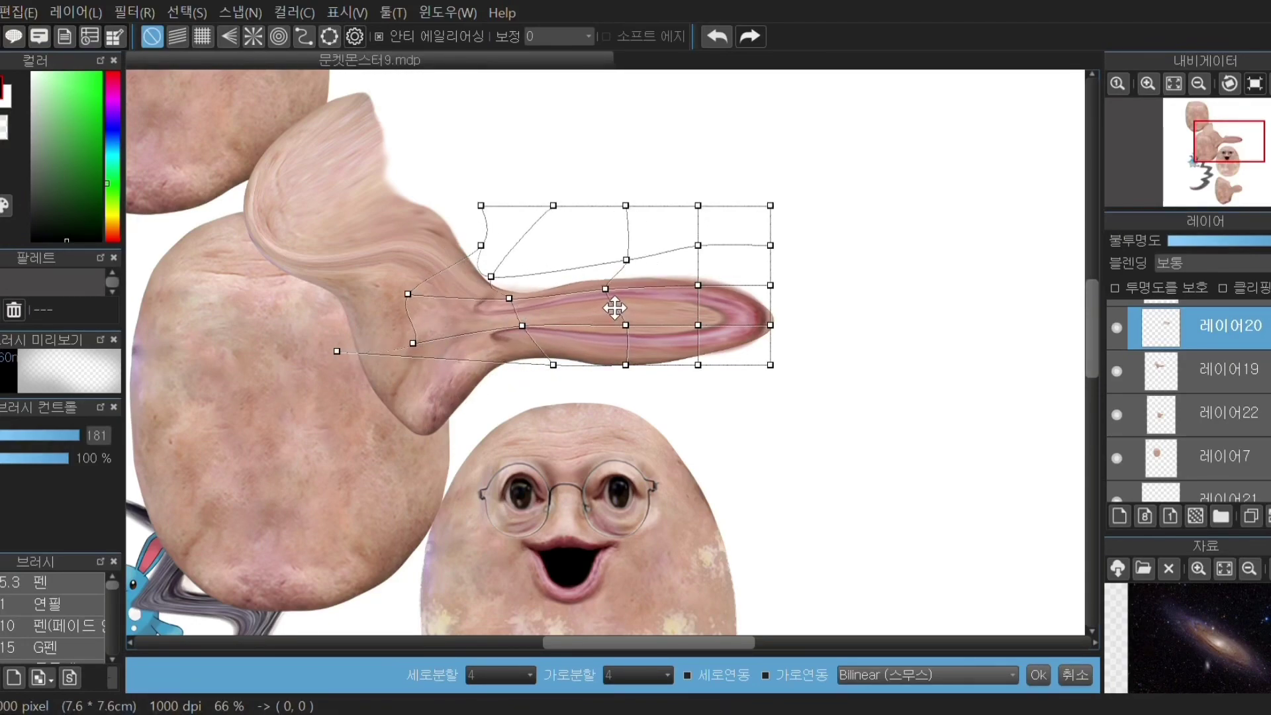
pyautogui.moveTo(698, 285); pyautogui.dragTo(686, 289)
pyautogui.moveTo(771, 364); pyautogui.dragTo(744, 361)
pyautogui.moveTo(625, 365); pyautogui.dragTo(623, 367)
pyautogui.moveTo(605, 289); pyautogui.dragTo(615, 289)
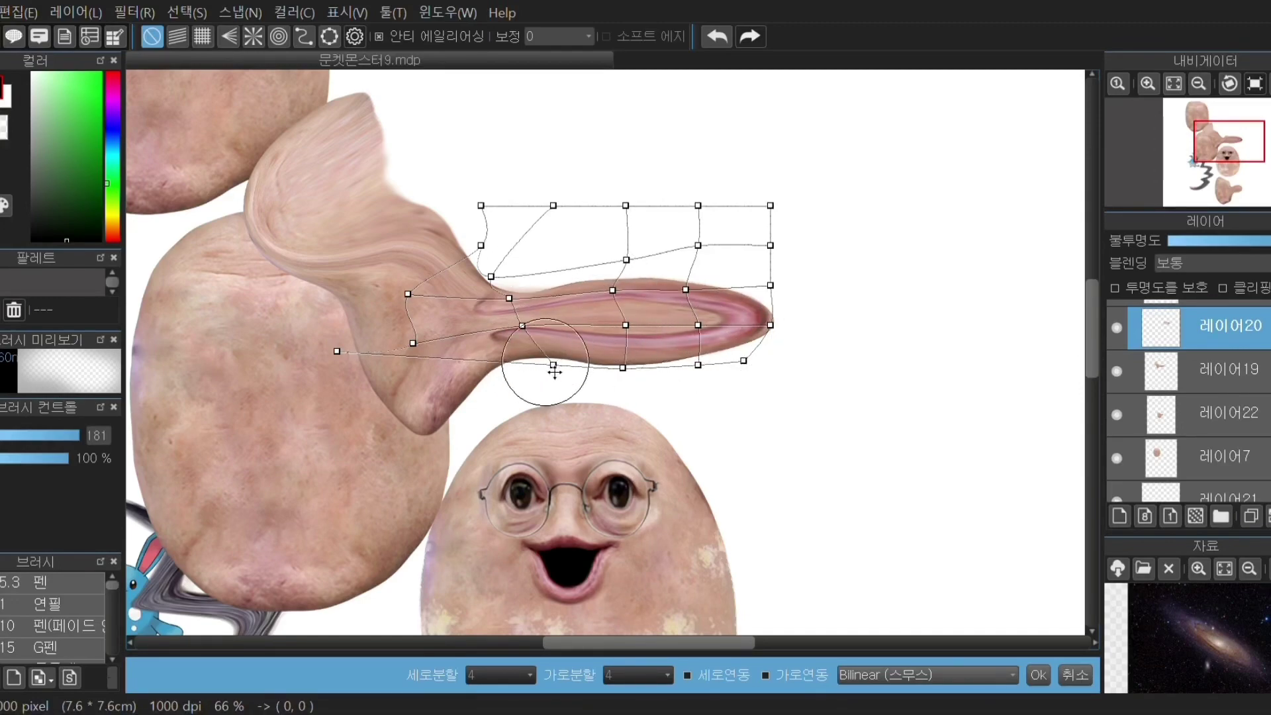
pyautogui.press('Return')
pyautogui.press('e')
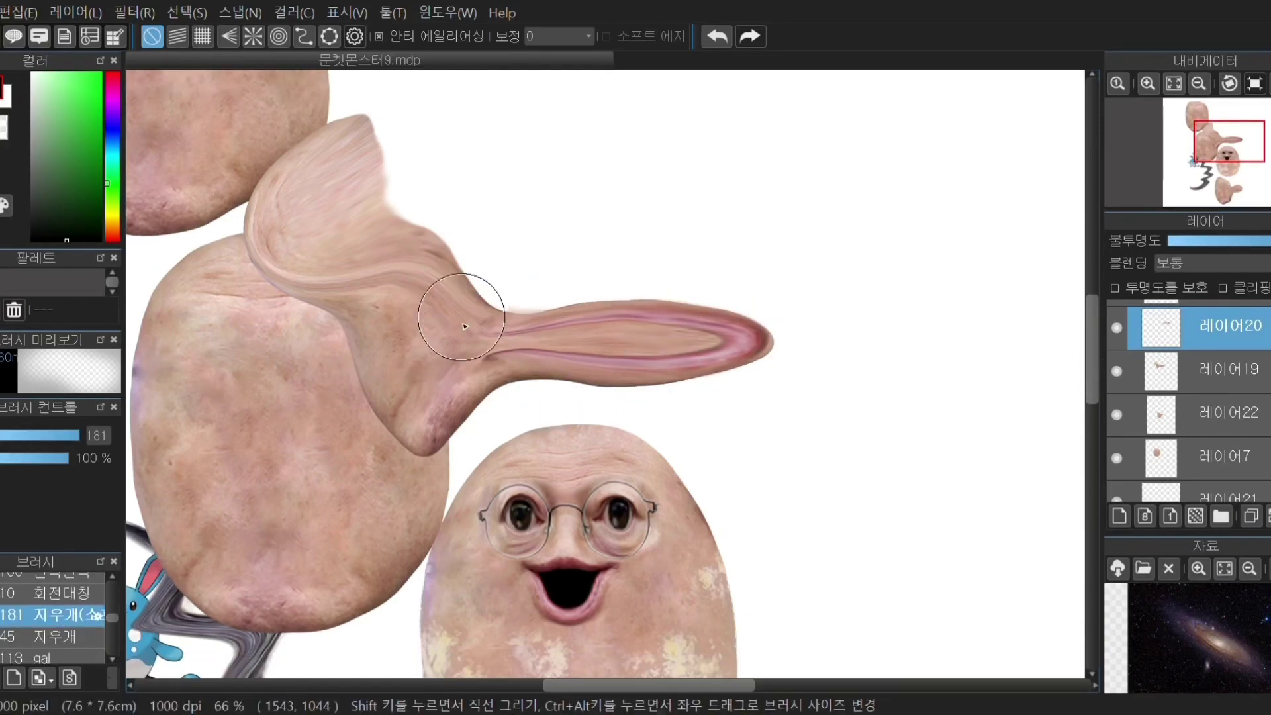
pyautogui.scroll(-1, 417, 356)
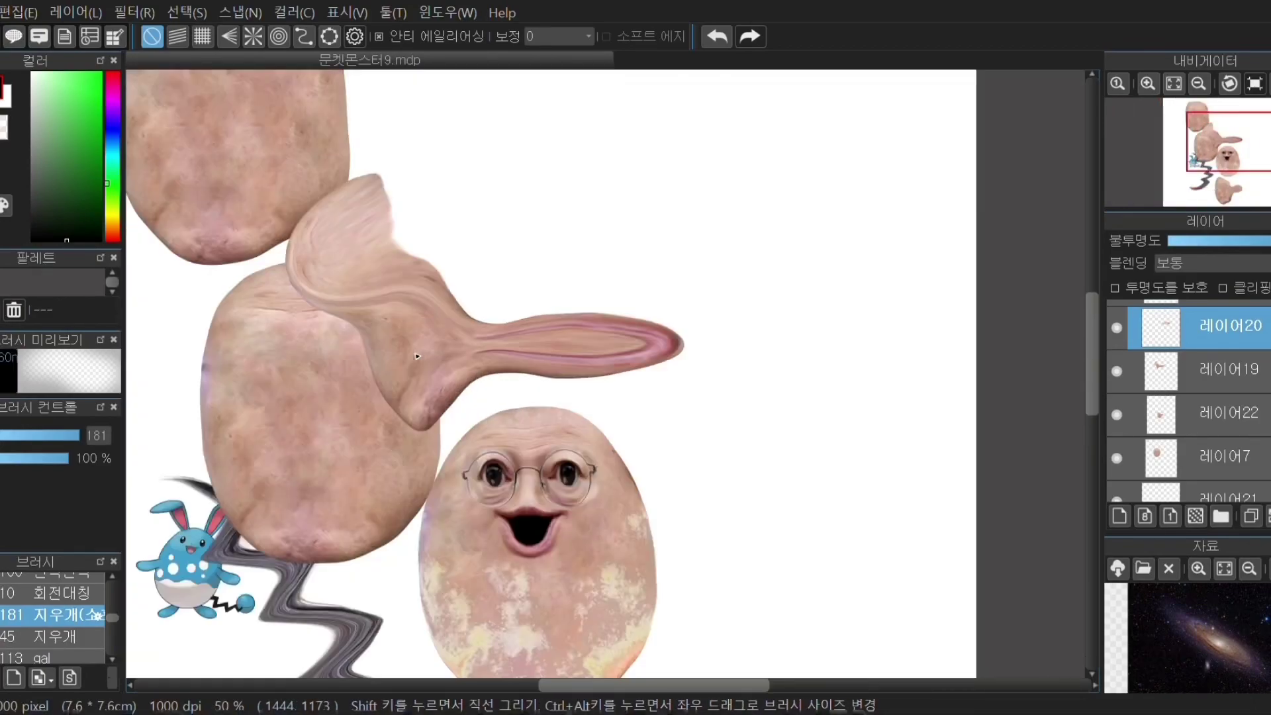
pyautogui.scroll(1, 417, 356)
pyautogui.scroll(-1, 417, 357)
pyautogui.scroll(-2, 596, 304)
pyautogui.scroll(3, 596, 304)
pyautogui.click(1159, 375)
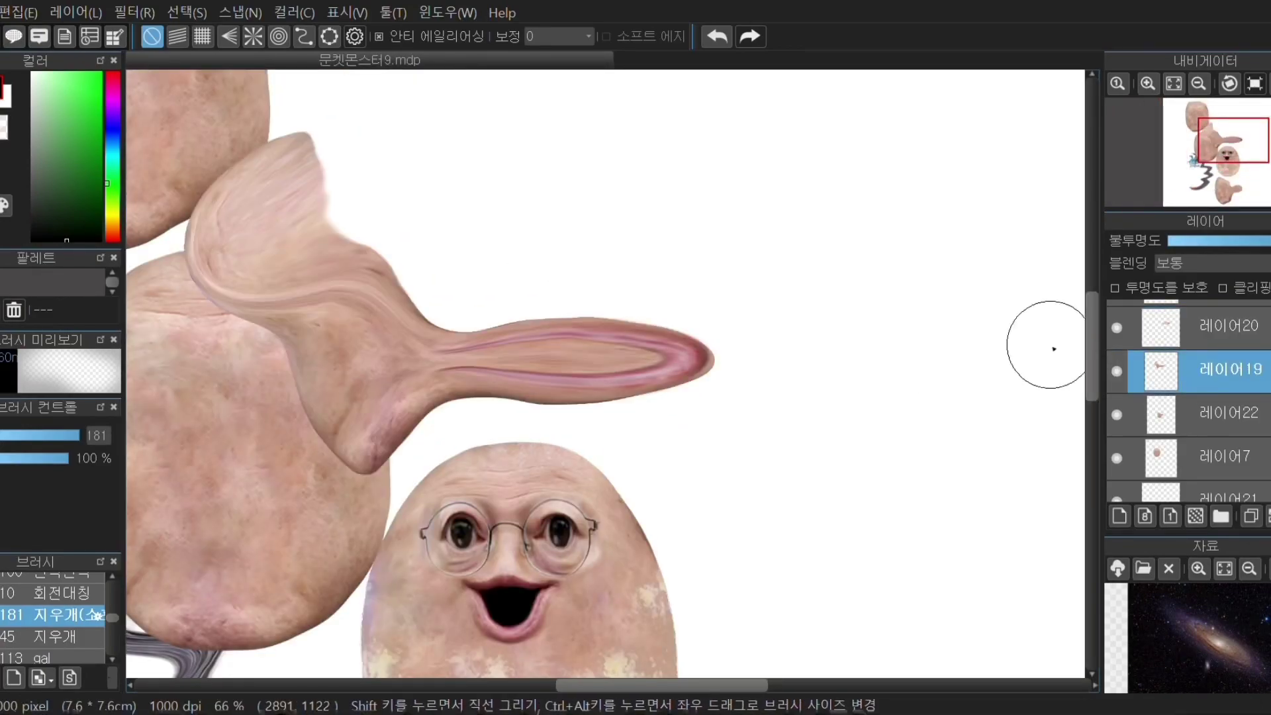
pyautogui.hotkey('ctrl', 'z')
pyautogui.hotkey('ctrl', 'y')
pyautogui.hotkey('ctrl', 'z')
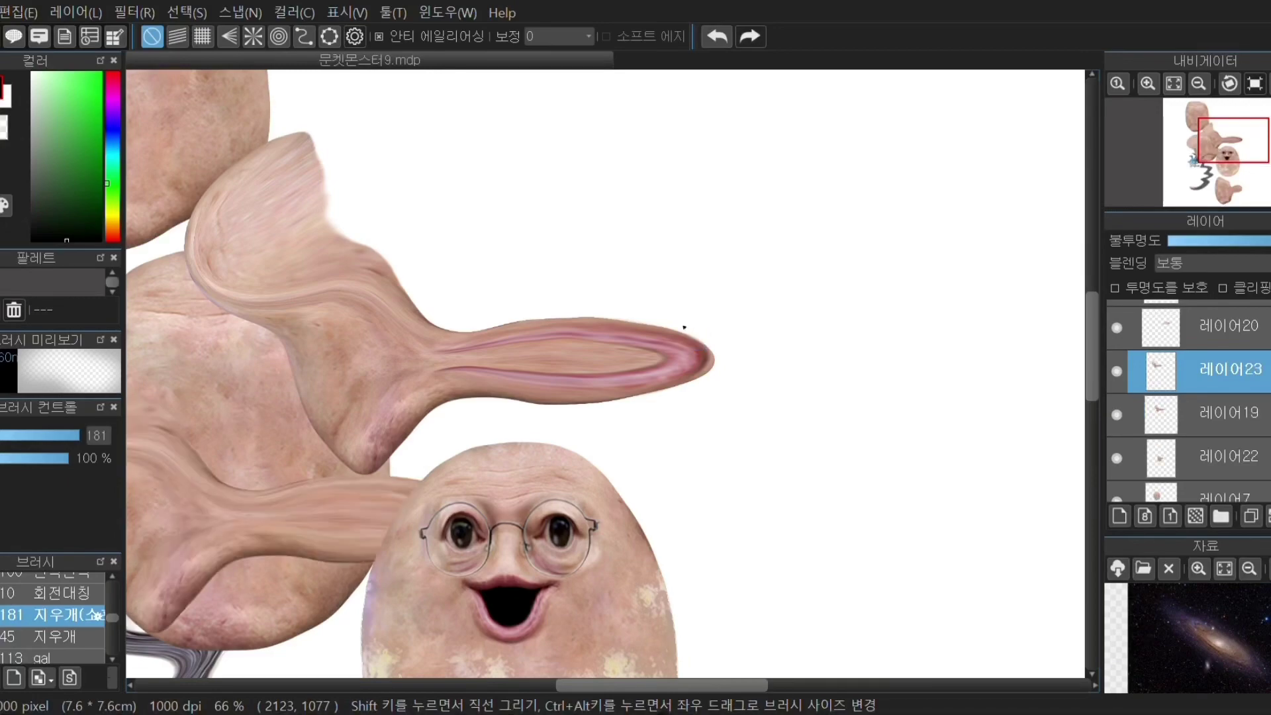
pyautogui.hotkey('ctrl', 'z')
pyautogui.click(187, 12)
pyautogui.click(274, 265)
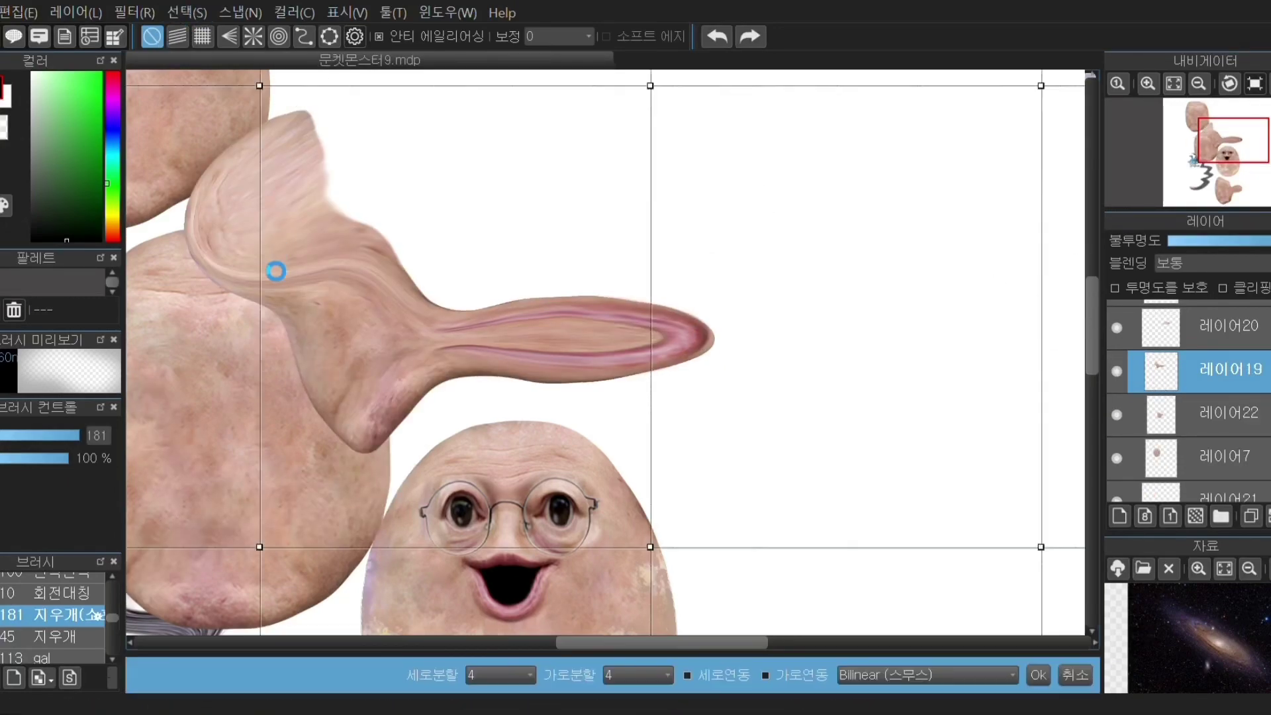
pyautogui.press('Escape')
# Step: Paste a copy of the ear shape directly above 레이어19, hide the original, and tint the copy strong pink with a colour filter
pyautogui.hotkey('ctrl', 'v')
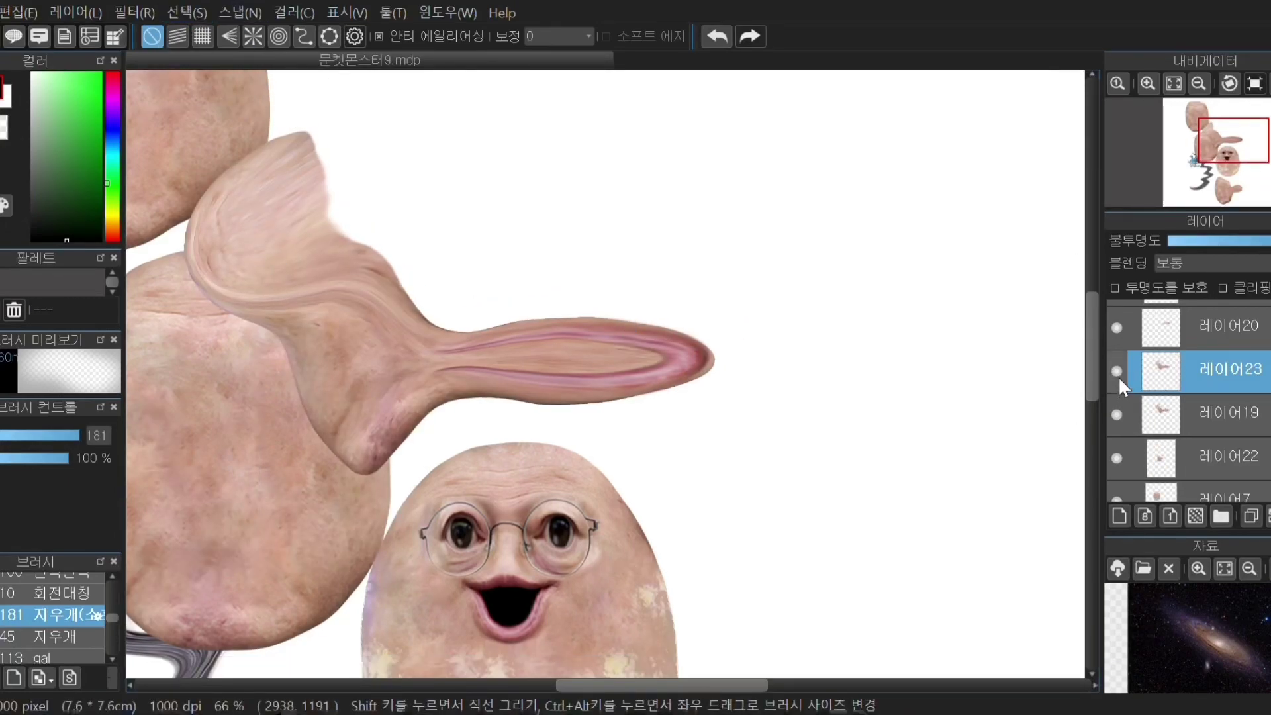
pyautogui.click(138, 13)
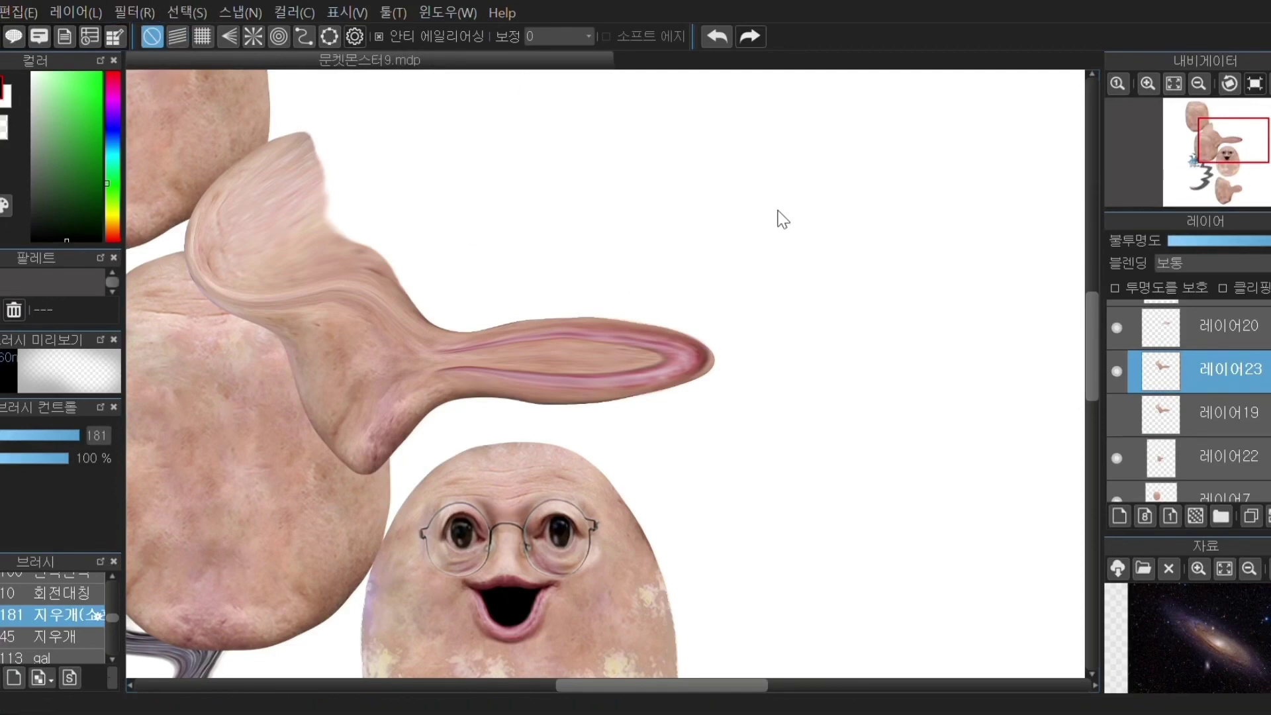
pyautogui.moveTo(778, 211); pyautogui.dragTo(849, 228)
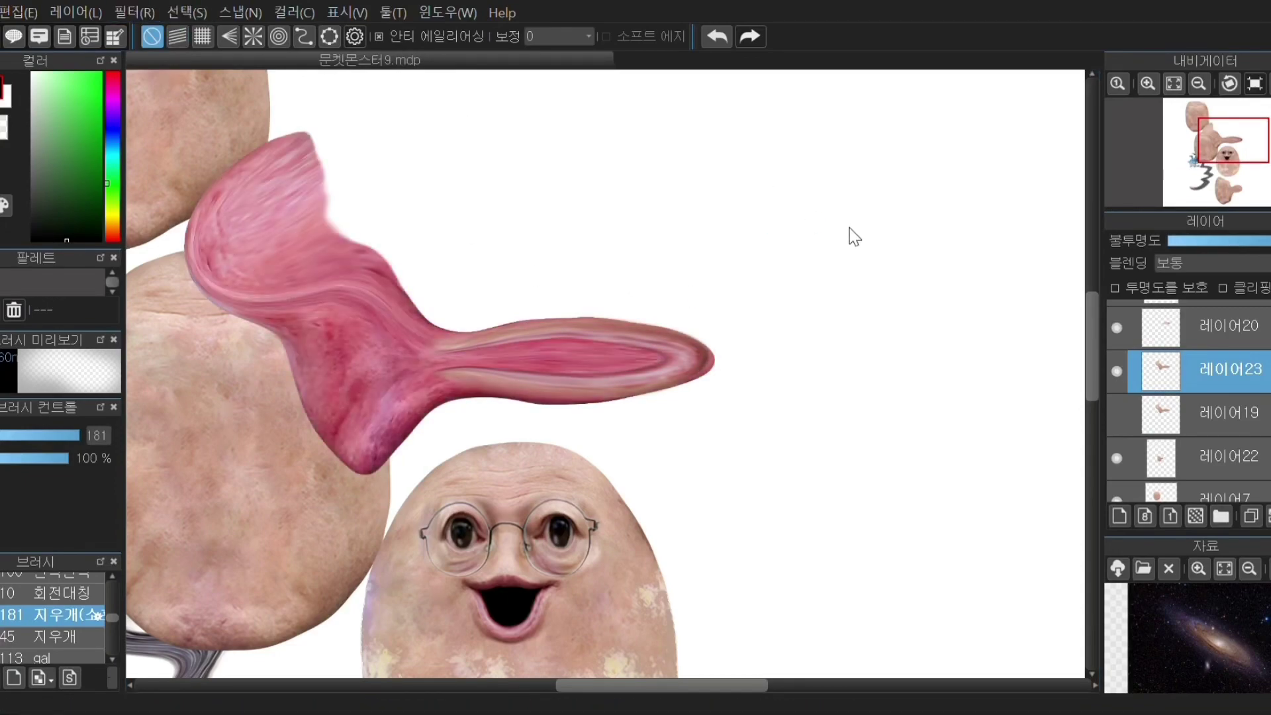
pyautogui.click(873, 273)
# Step: Deepen the pink copy on 레이어23 to crimson with a filter, erase it outside the inner ear, and show 레이어19 again
pyautogui.click(138, 13)
pyautogui.click(187, 53)
pyautogui.moveTo(622, 368); pyautogui.dragTo(641, 364)
pyautogui.moveTo(441, 351)
pyautogui.mouseDown()
pyautogui.moveTo(377, 419)
pyautogui.moveTo(396, 259)
pyautogui.moveTo(364, 169)
pyautogui.moveTo(341, 342)
pyautogui.moveTo(272, 131)
pyautogui.mouseUp()
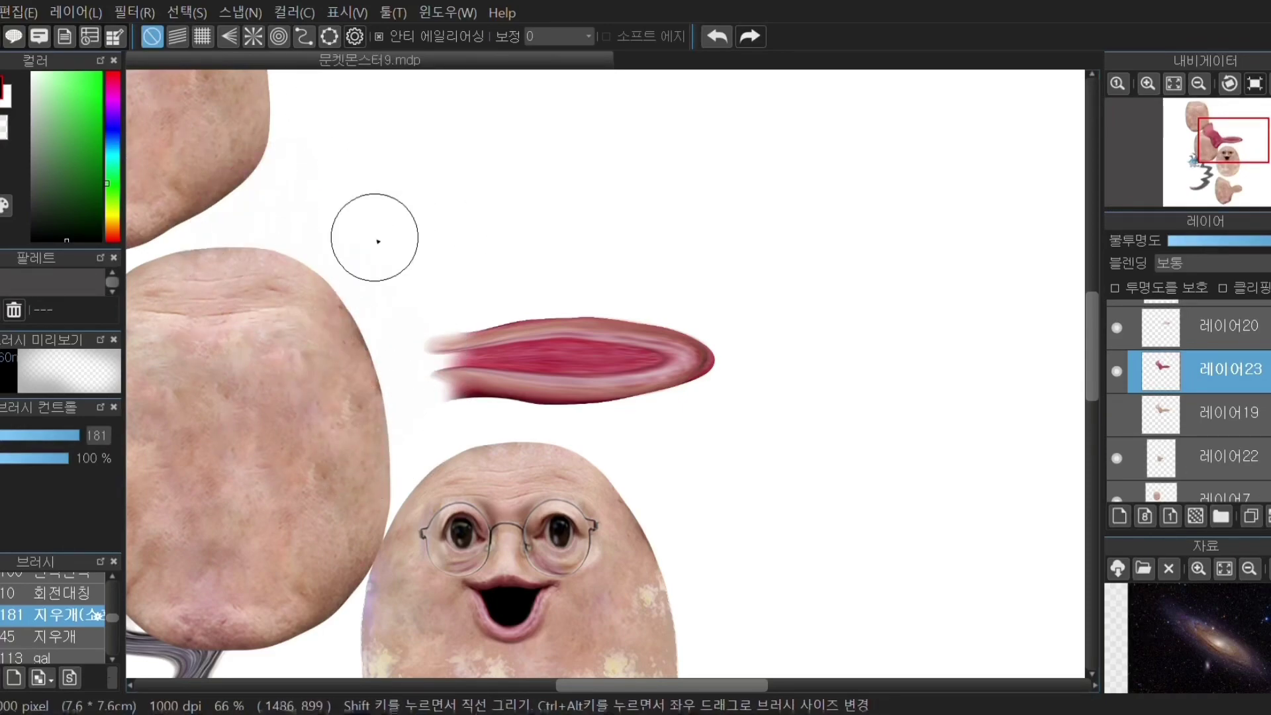
pyautogui.click(1117, 415)
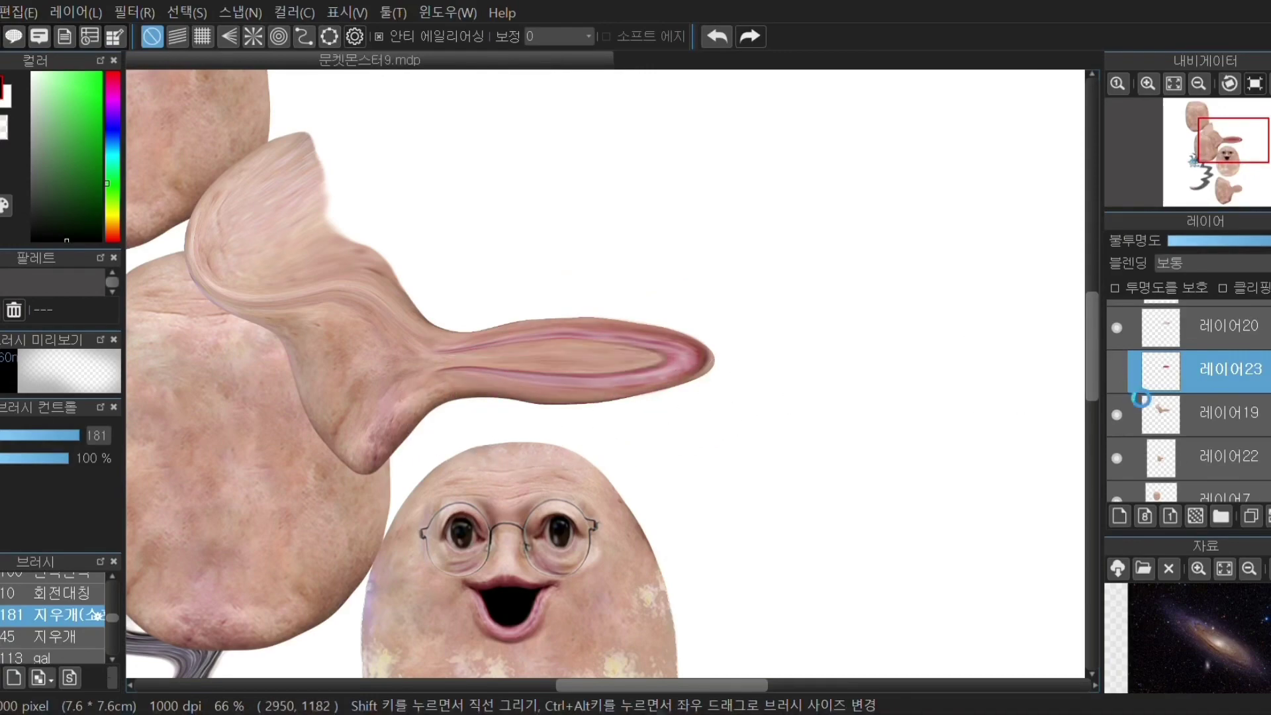
# Step: Duplicate the crimson inner ear, darken the copy with a filter, and fade its outer part with the soft eraser at size 327
pyautogui.hotkey('ctrl', 'v')
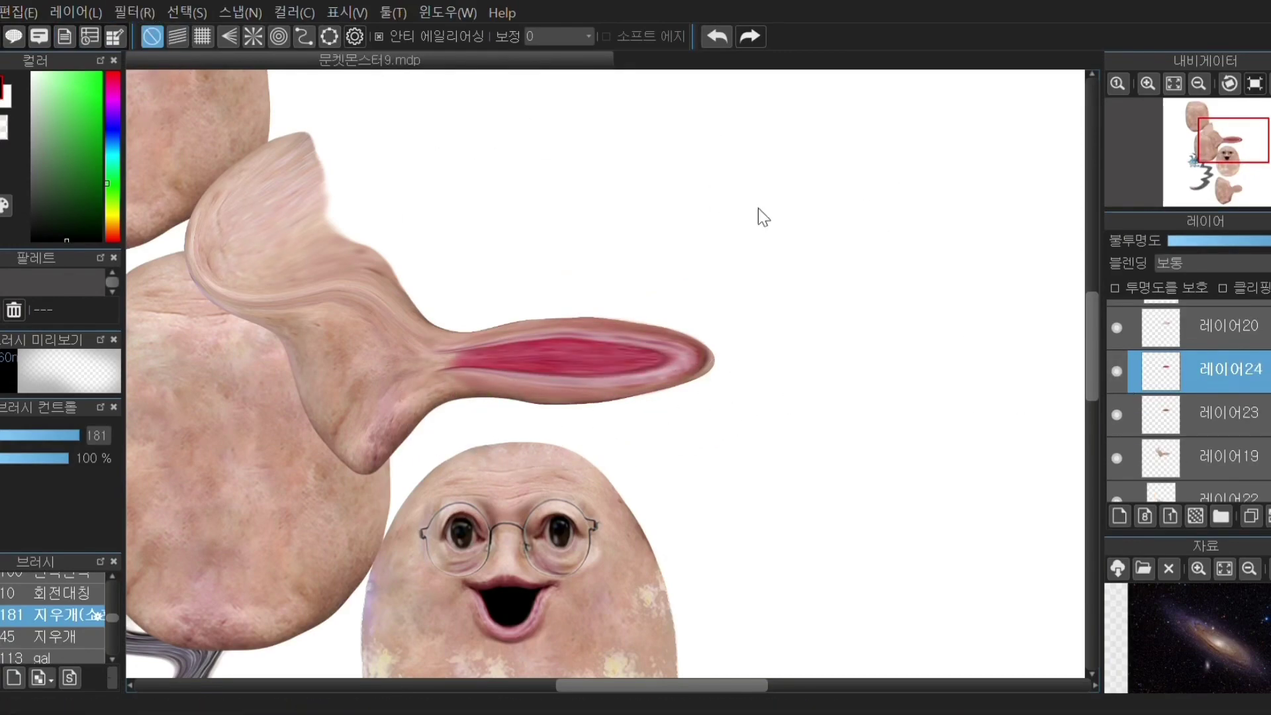
pyautogui.moveTo(757, 208); pyautogui.dragTo(735, 210)
pyautogui.click(788, 302)
pyautogui.moveTo(78, 436); pyautogui.dragTo(99, 434)
pyautogui.moveTo(656, 343)
pyautogui.mouseDown()
pyautogui.moveTo(670, 358)
pyautogui.moveTo(525, 356)
pyautogui.mouseUp()
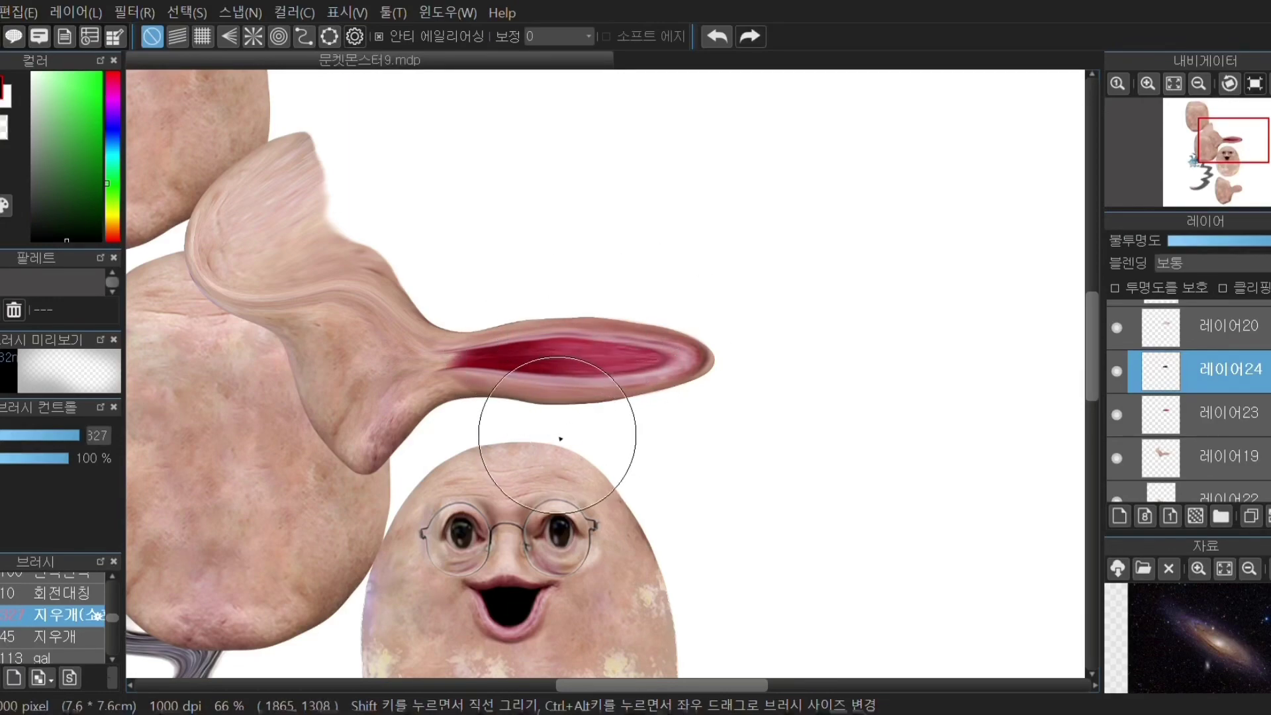
pyautogui.scroll(2, 714, 357)
pyautogui.scroll(-3, 713, 358)
pyautogui.click(1118, 371)
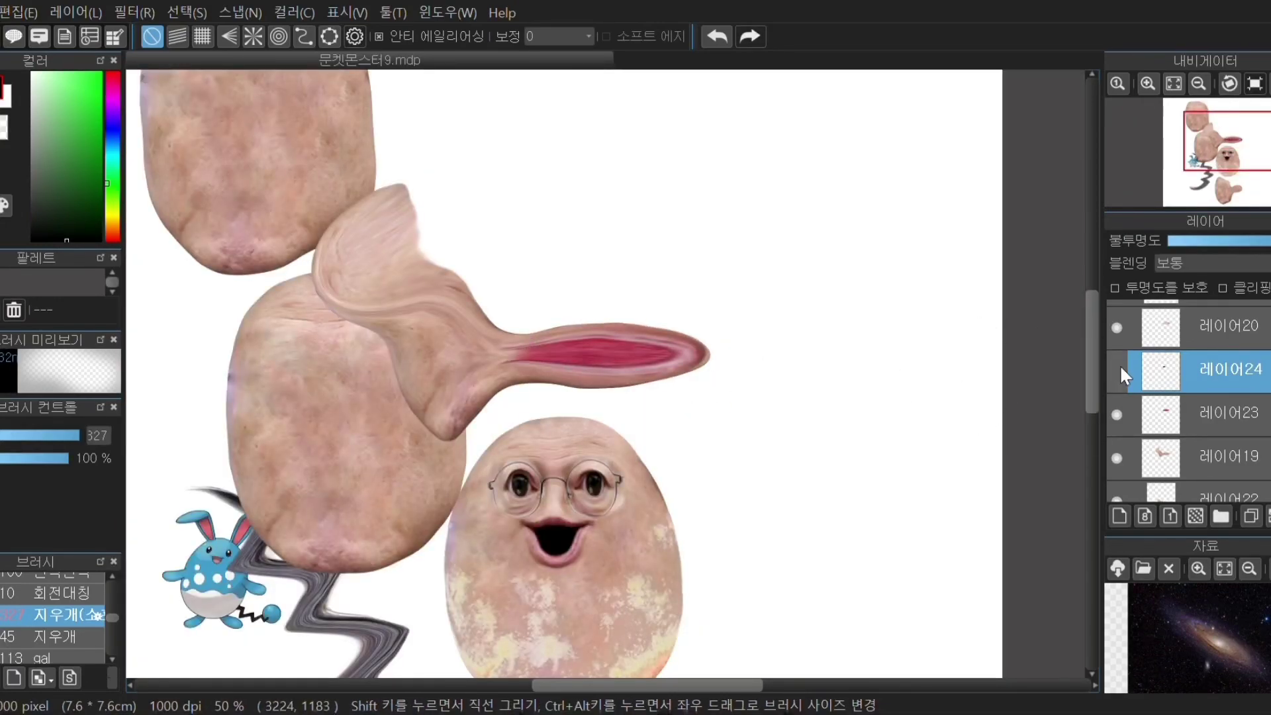
pyautogui.click(1118, 371)
# Step: Duplicate the ear shape on 레이어19, hide the original as a backup, and compare the inner-ear layers by toggling their visibility
pyautogui.click(1133, 459)
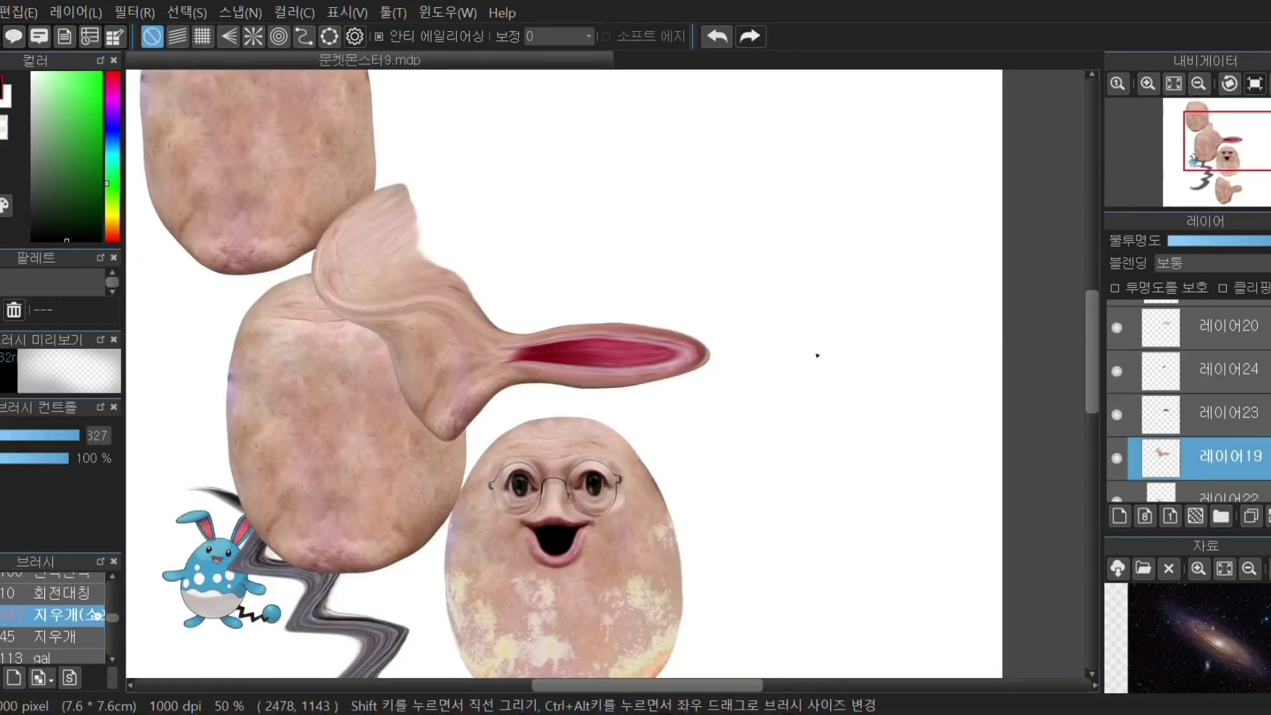
pyautogui.click(1222, 351)
pyautogui.scroll(3, 747, 321)
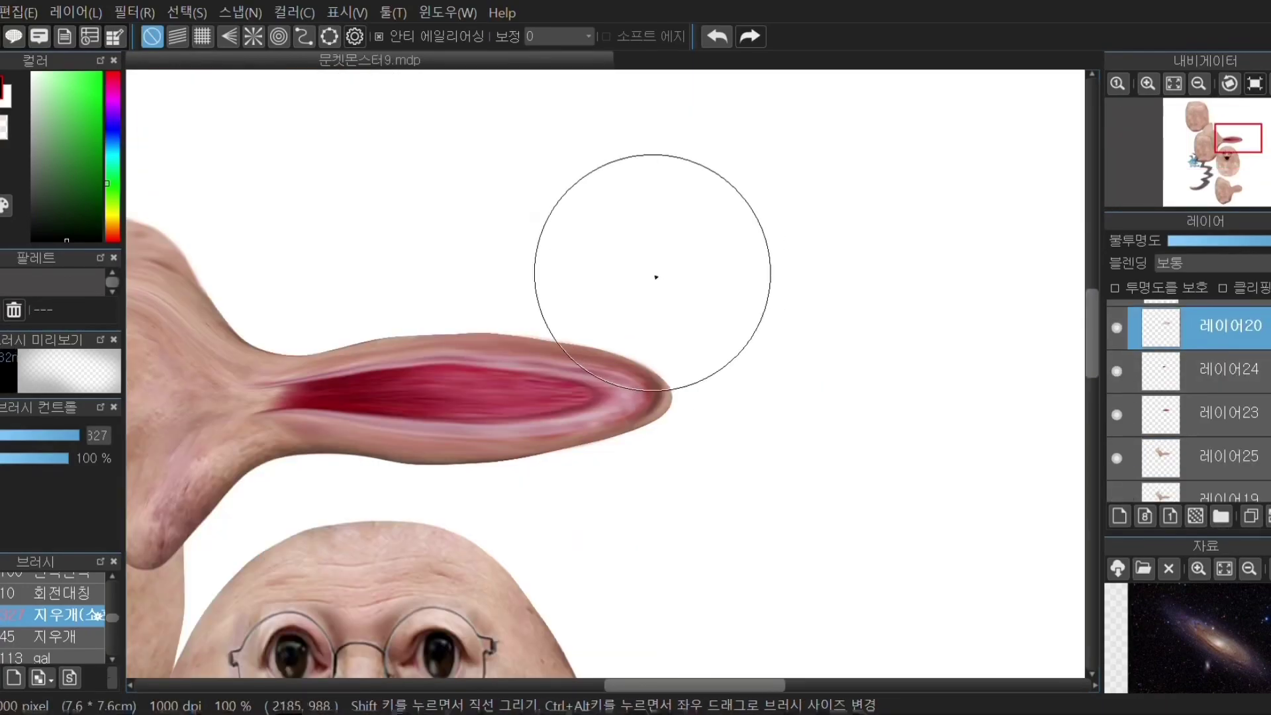
pyautogui.scroll(3, 1139, 361)
pyautogui.scroll(-3, 1116, 371)
pyautogui.click(1118, 355)
pyautogui.click(1119, 355)
pyautogui.click(1117, 310)
pyautogui.click(1117, 310)
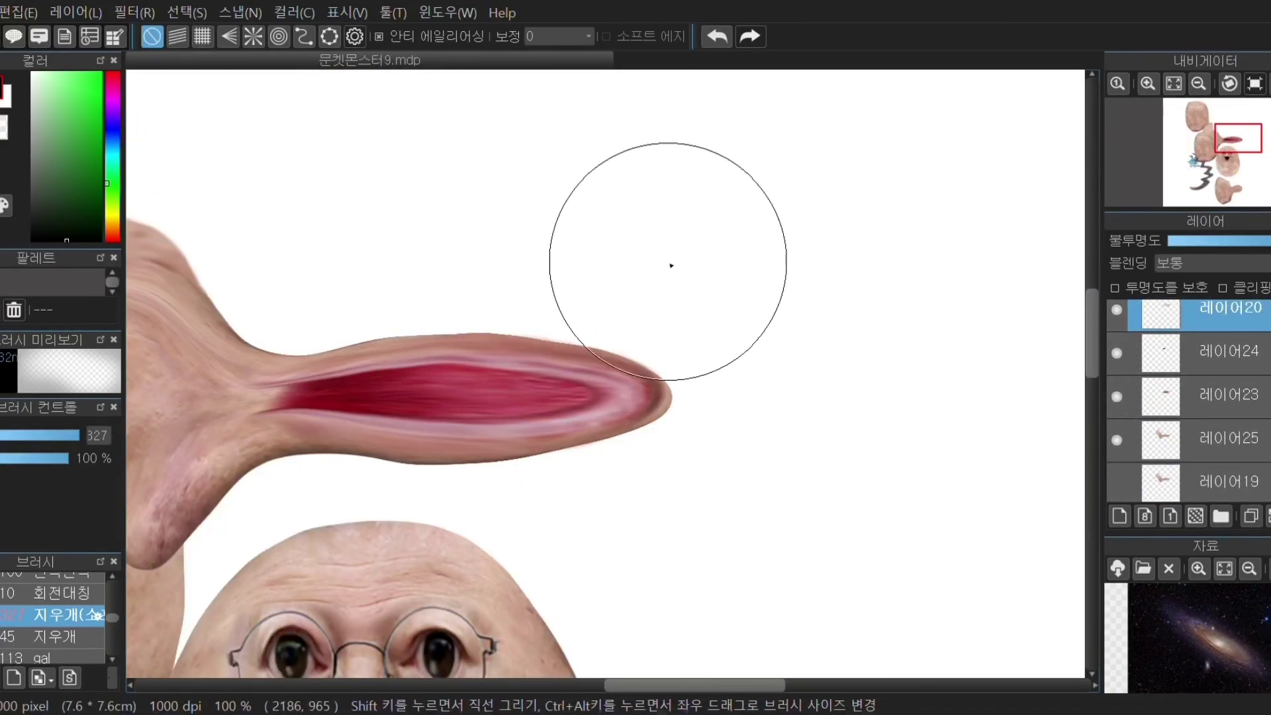
# Step: Merge the inner-ear layers 레이어20, 레이어24 and 레이어23 down into the ear shape on 레이어25
pyautogui.scroll(-3, 817, 371)
pyautogui.scroll(1, 1185, 374)
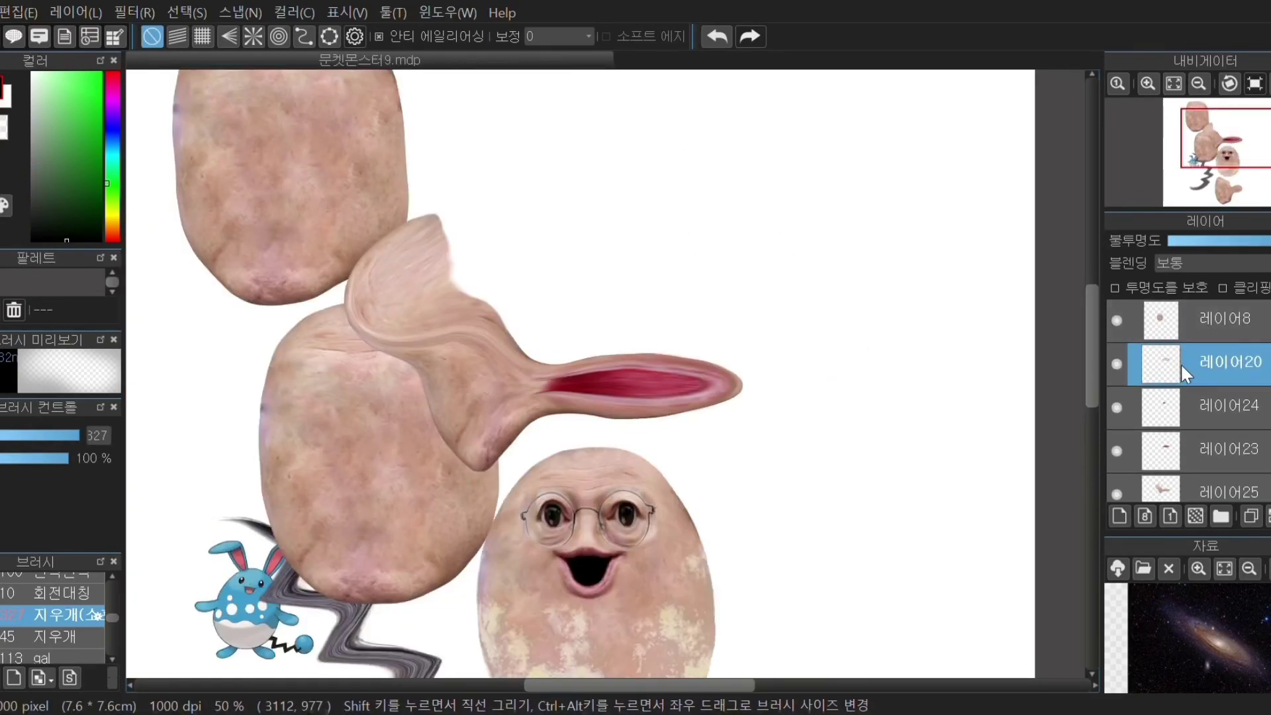
pyautogui.click(1269, 516)
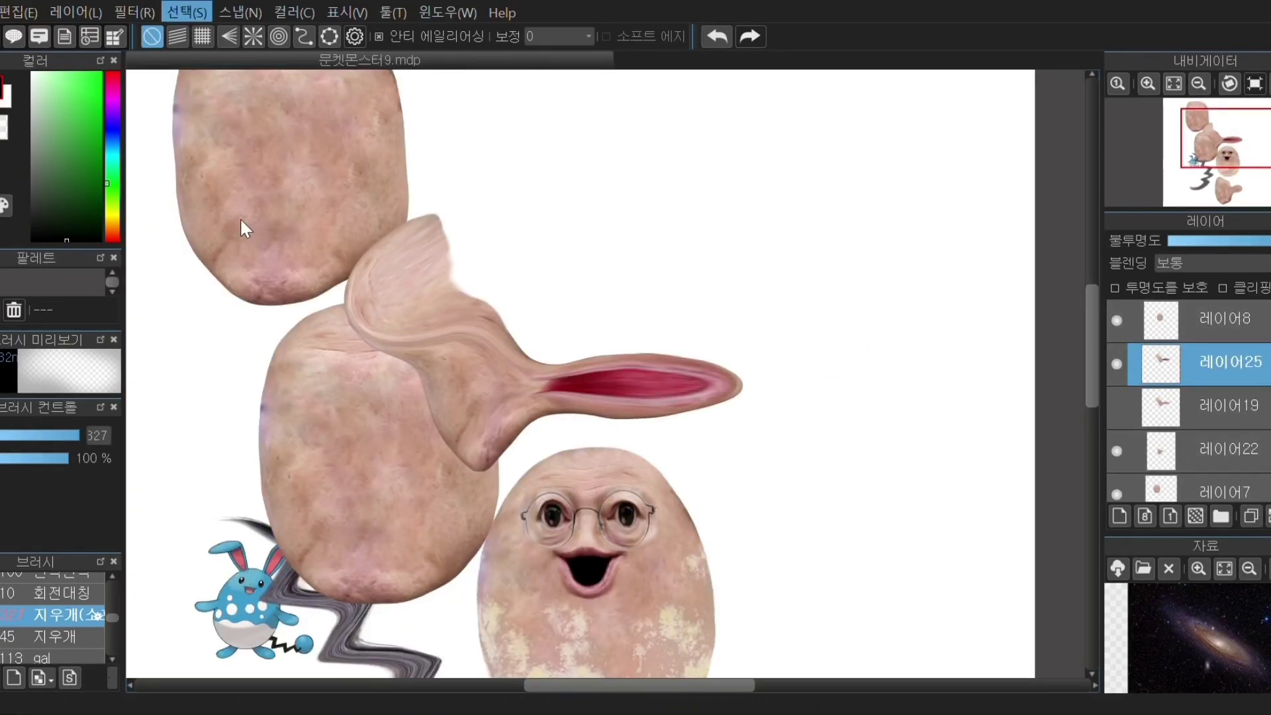
# Step: Rotate the merged ear upright onto the head's upper side and move 레이어25 directly above 레이어18
pyautogui.hotkey('ctrl', 't')
pyautogui.moveTo(831, 176); pyautogui.dragTo(559, 315)
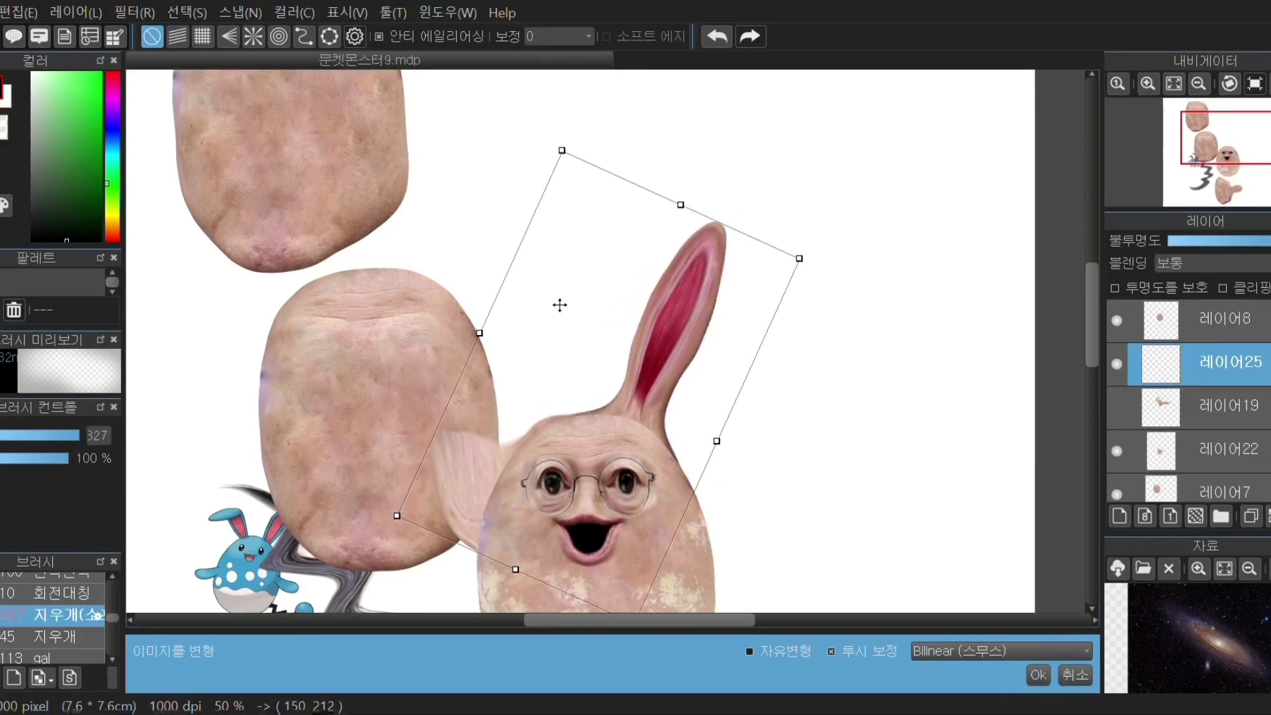
pyautogui.press('Return')
pyautogui.scroll(5, 1226, 404)
pyautogui.moveTo(1225, 489); pyautogui.dragTo(1225, 392)
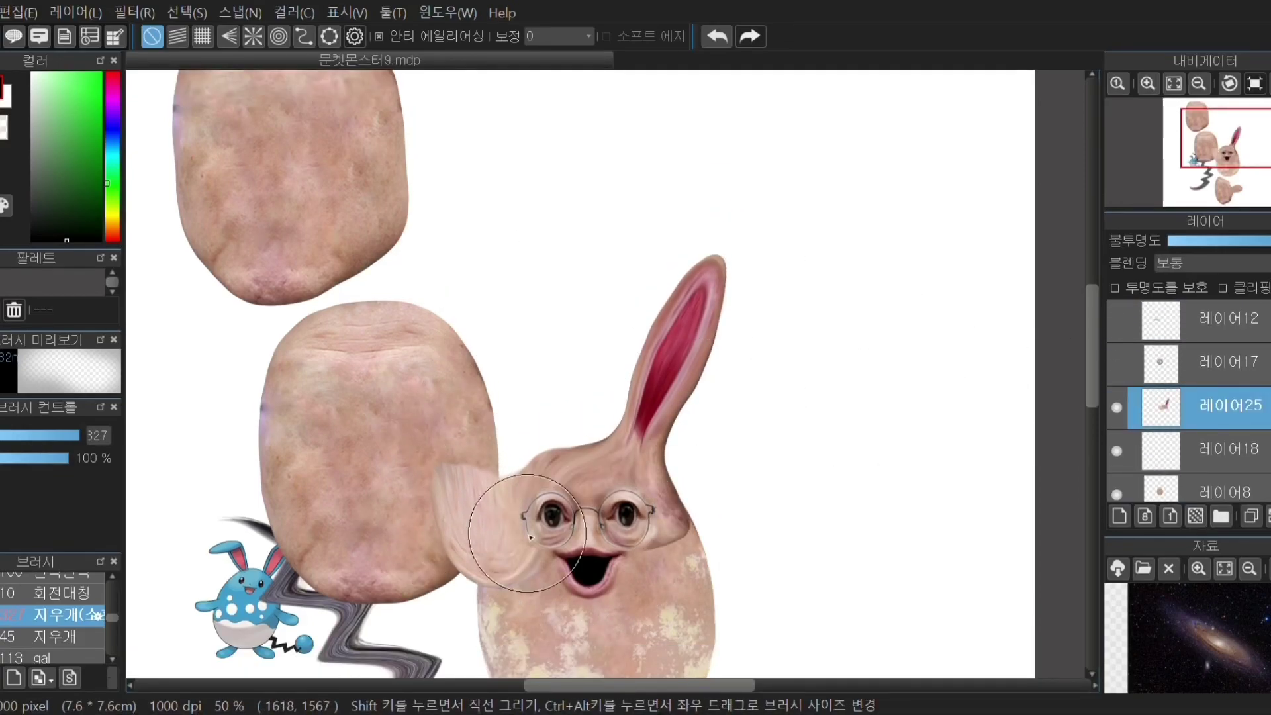
# Step: Erase the ear layer's excess skin over the face and beside the head with the soft eraser
pyautogui.moveTo(527, 533)
pyautogui.mouseDown()
pyautogui.moveTo(520, 509)
pyautogui.moveTo(592, 511)
pyautogui.moveTo(530, 478)
pyautogui.mouseUp()
pyautogui.scroll(1, 616, 581)
pyautogui.moveTo(615, 581); pyautogui.dragTo(580, 568)
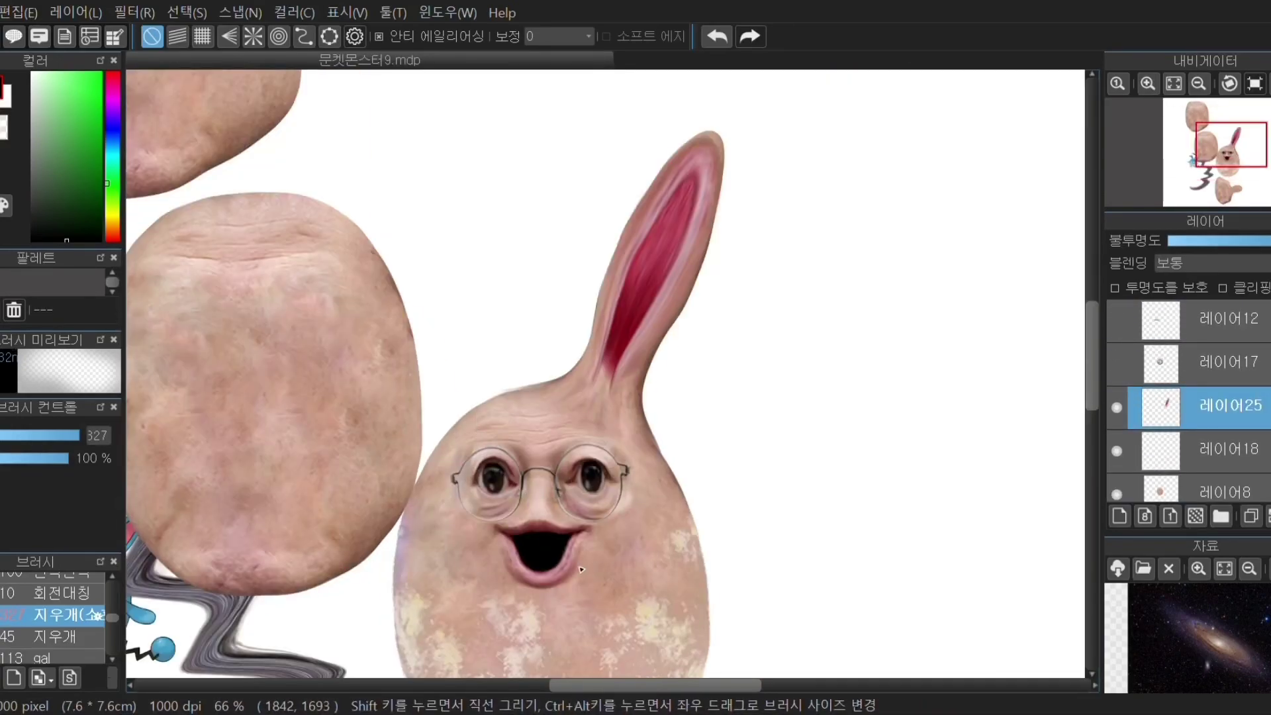
# Step: Nudge the ear on 레이어25 slightly toward the centre of the head with the Move tool
pyautogui.scroll(2, 582, 570)
pyautogui.press('v')
pyautogui.scroll(2, 557, 272)
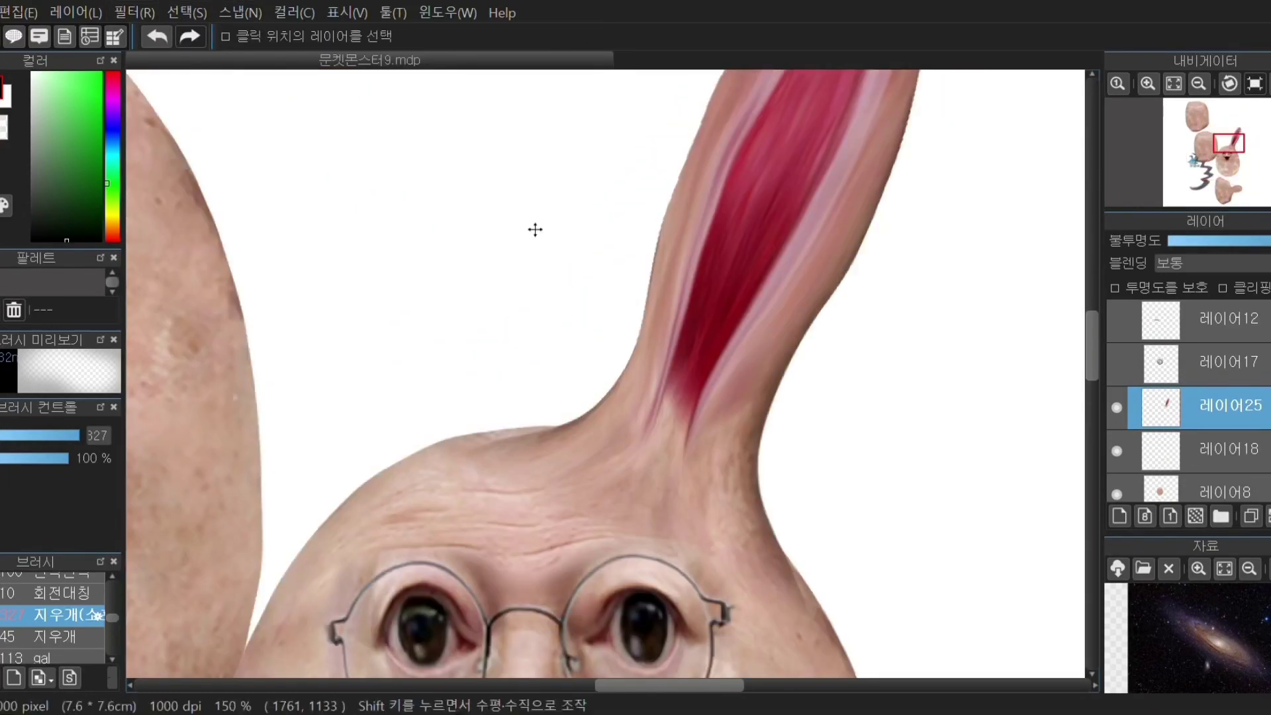
pyautogui.moveTo(535, 230); pyautogui.dragTo(519, 268)
pyautogui.scroll(-2, 522, 382)
# Step: Mesh-warp the base of the ear on 레이어25 upward so it blends into the head's outline, and apply the warp
pyautogui.moveTo(506, 493); pyautogui.dragTo(529, 433)
pyautogui.moveTo(604, 493); pyautogui.dragTo(610, 463)
pyautogui.moveTo(718, 504); pyautogui.dragTo(729, 476)
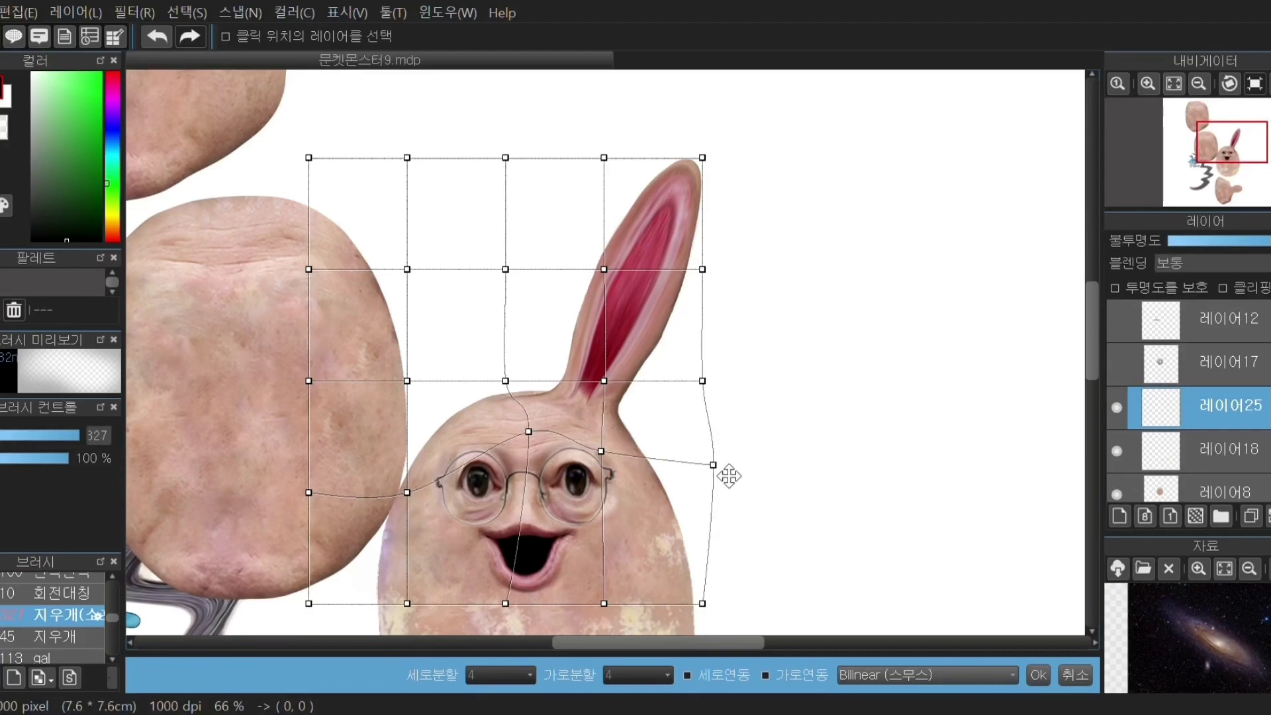
pyautogui.moveTo(522, 383); pyautogui.dragTo(535, 386)
pyautogui.press('Return')
pyautogui.scroll(1, 659, 422)
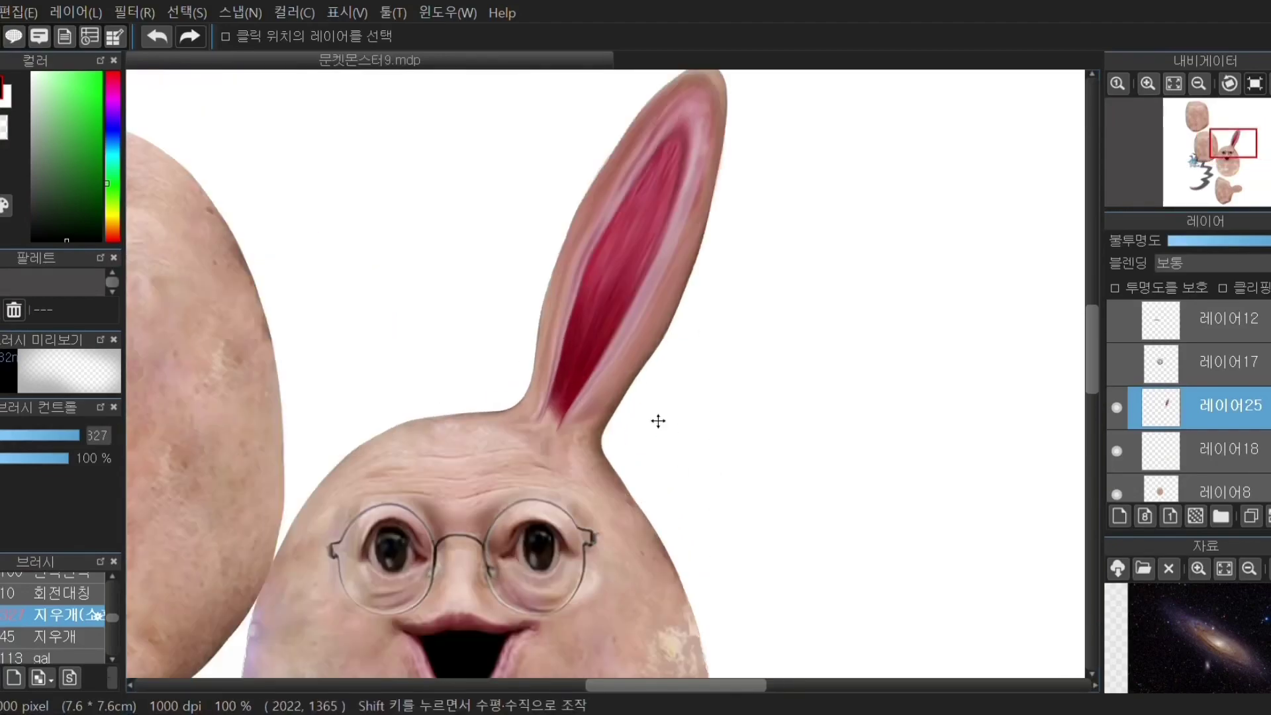
# Step: Duplicate the finished ear, flip the copy horizontally, and place it symmetrically on the other side of the head
pyautogui.scroll(-2, 659, 422)
pyautogui.hotkey('ctrl', 'c')
pyautogui.hotkey('ctrl', 'v')
pyautogui.moveTo(669, 444); pyautogui.dragTo(518, 464)
pyautogui.click(184, 10)
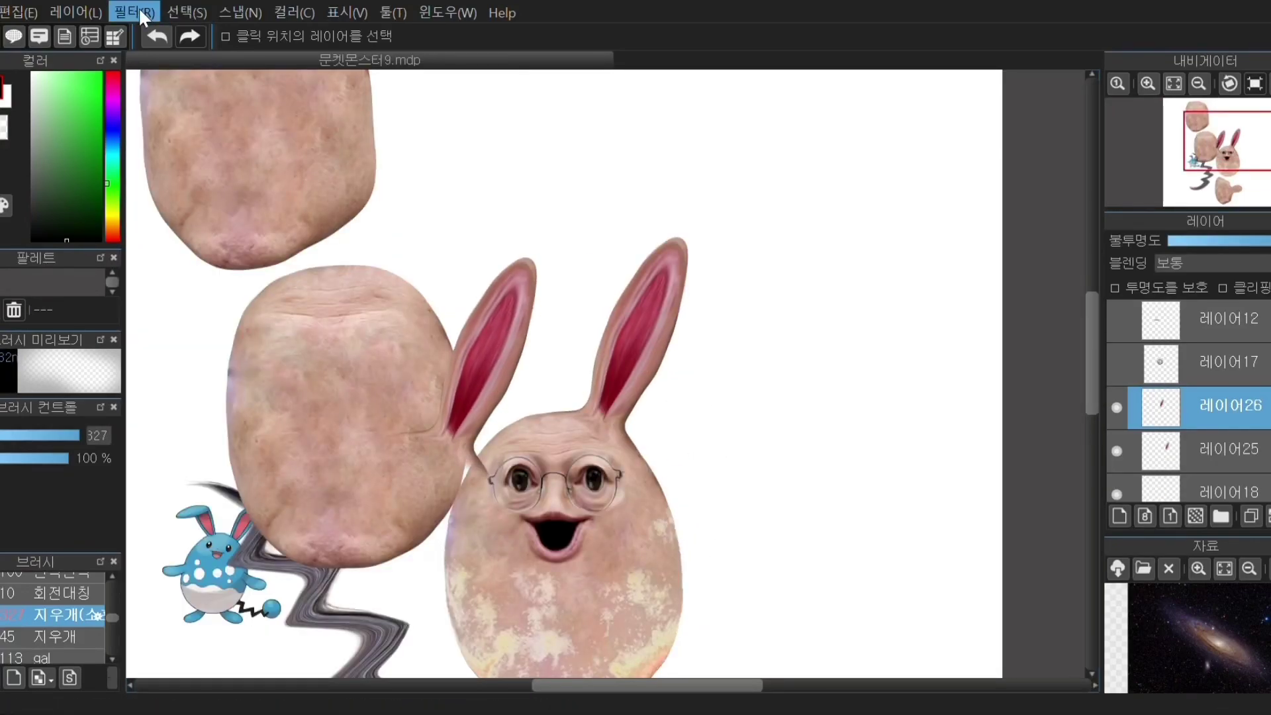
pyautogui.click(322, 523)
pyautogui.moveTo(433, 419); pyautogui.dragTo(480, 401)
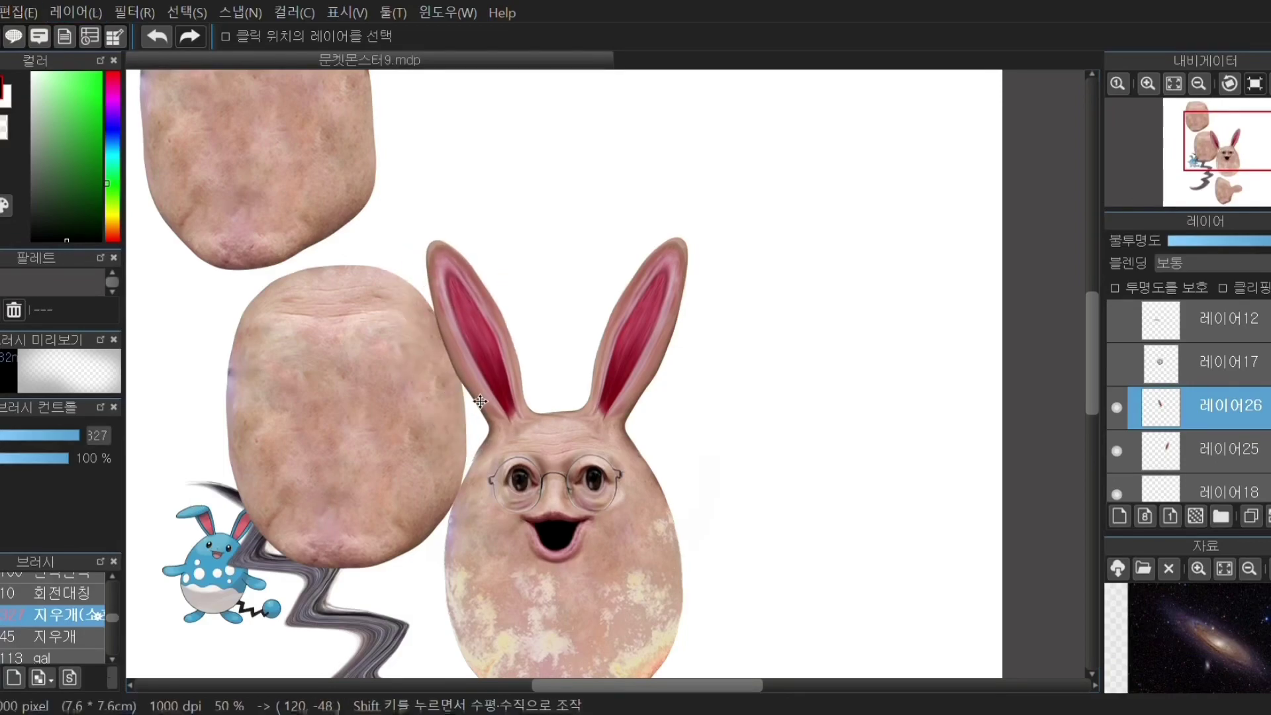
pyautogui.scroll(1, 490, 409)
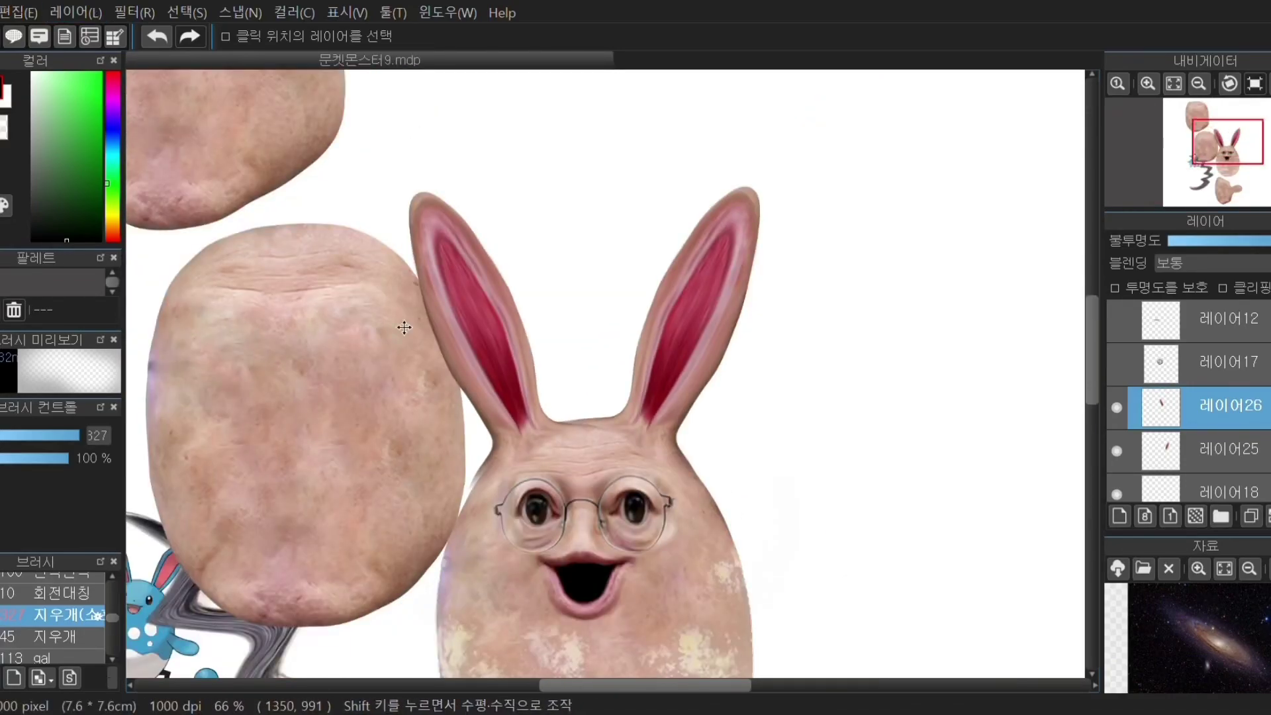
pyautogui.moveTo(433, 395); pyautogui.dragTo(435, 403)
# Step: Mesh-warp the base of the mirrored ear on 레이어26 to smooth its join with the forehead and the other ear
pyautogui.click(186, 10)
pyautogui.click(295, 272)
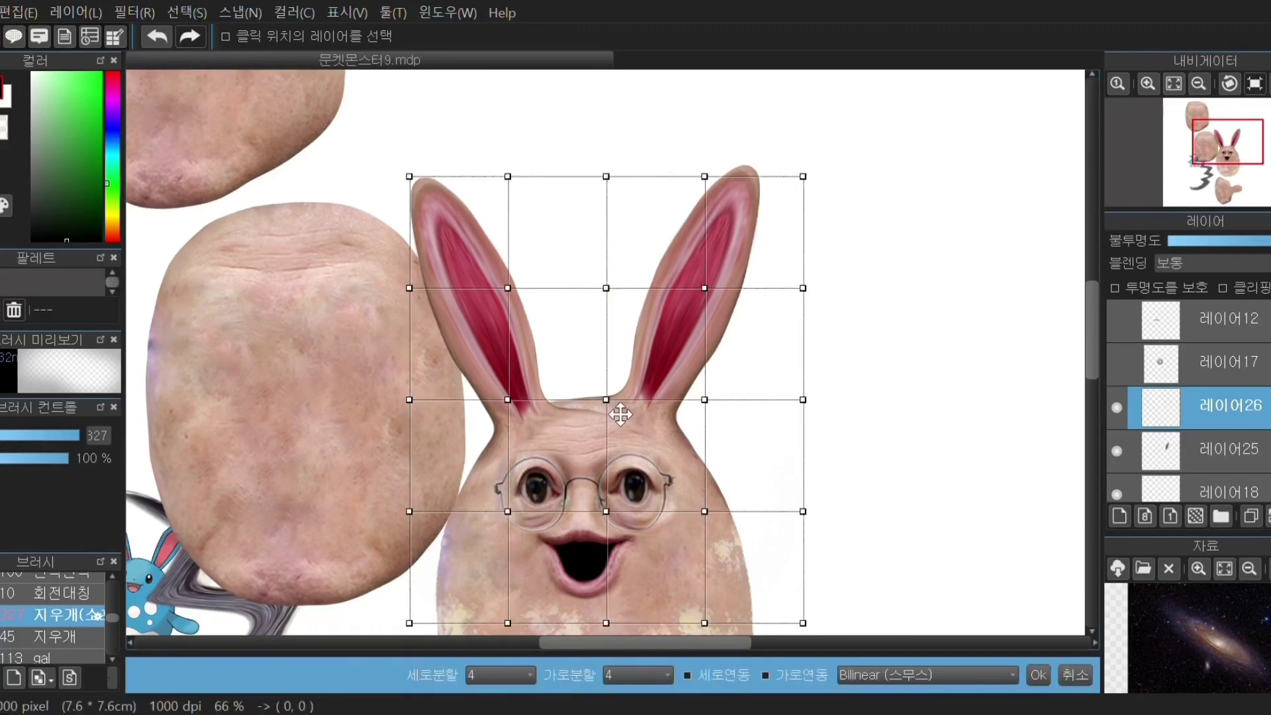
pyautogui.moveTo(607, 401); pyautogui.dragTo(604, 388)
pyautogui.moveTo(717, 410); pyautogui.dragTo(706, 377)
pyautogui.moveTo(617, 400); pyautogui.dragTo(613, 394)
pyautogui.moveTo(526, 415); pyautogui.dragTo(523, 413)
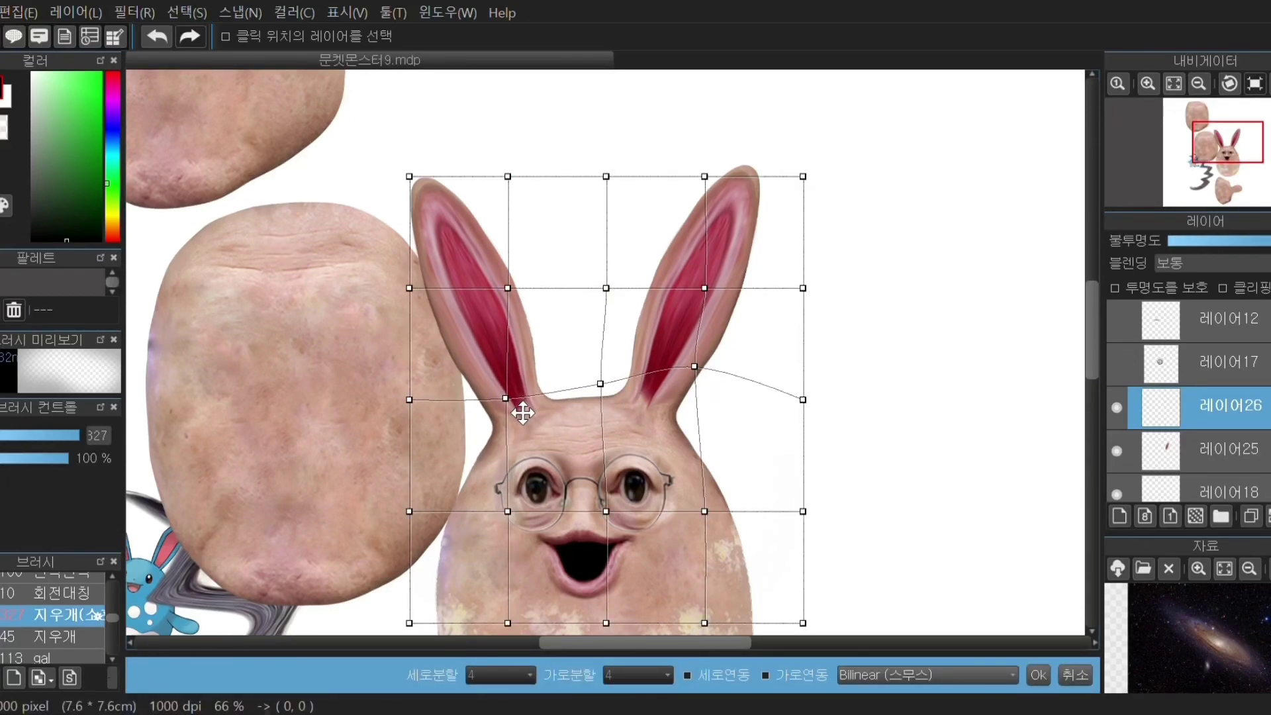
pyautogui.press('Return')
pyautogui.scroll(2, 506, 477)
pyautogui.scroll(-1, 506, 477)
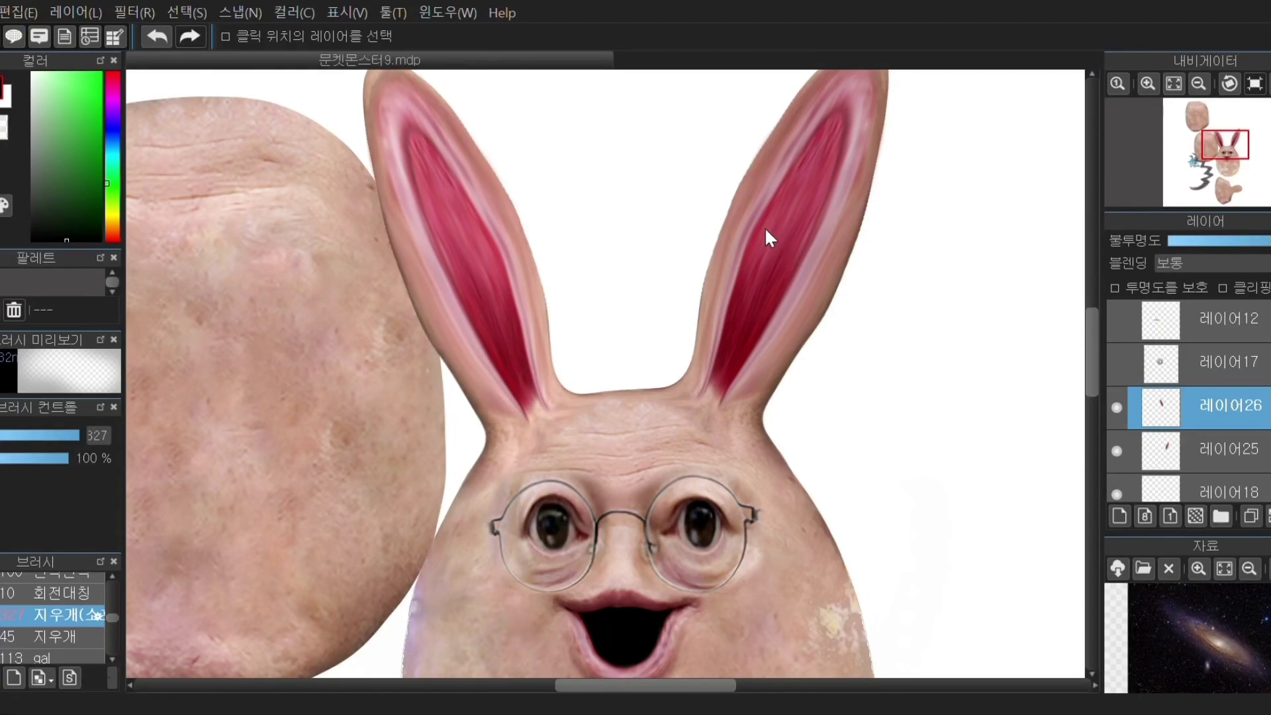
# Step: Refine the outer base curve of the mirrored ear on 레이어26 with another mesh warp, and apply it
pyautogui.press('b')
pyautogui.scroll(1, 313, 404)
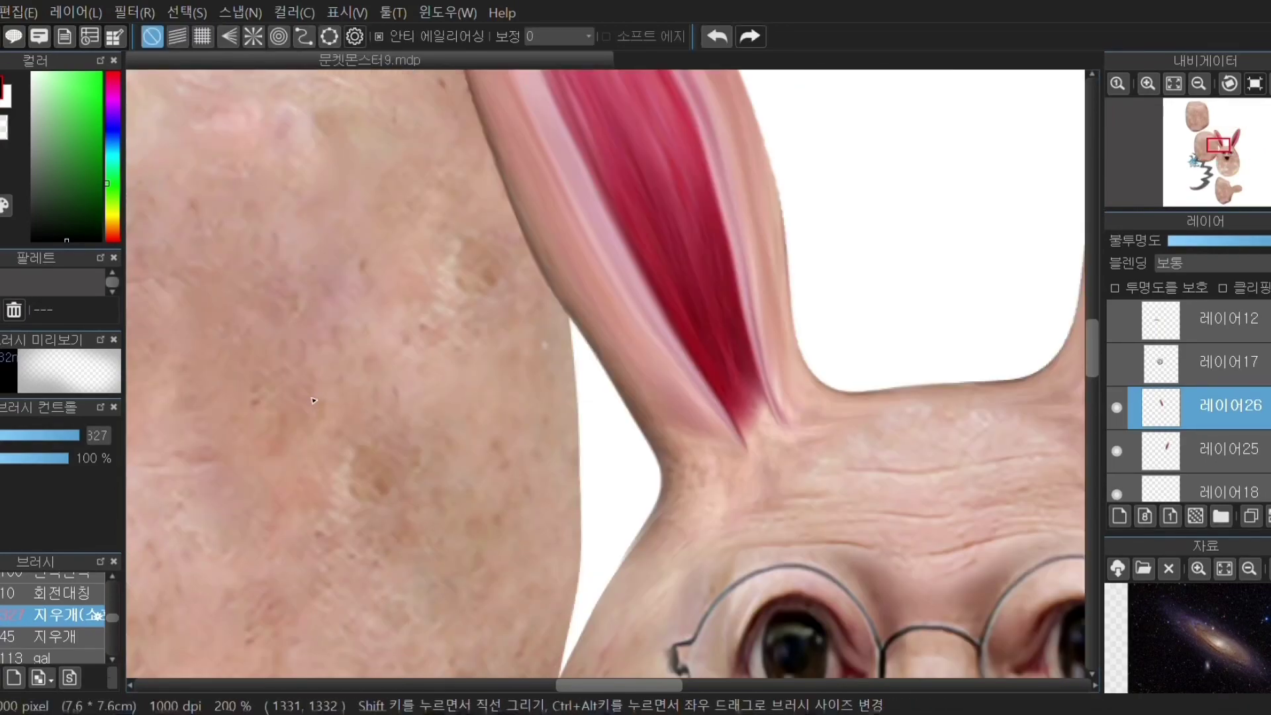
pyautogui.click(176, 11)
pyautogui.click(285, 263)
pyautogui.moveTo(425, 383); pyautogui.dragTo(449, 395)
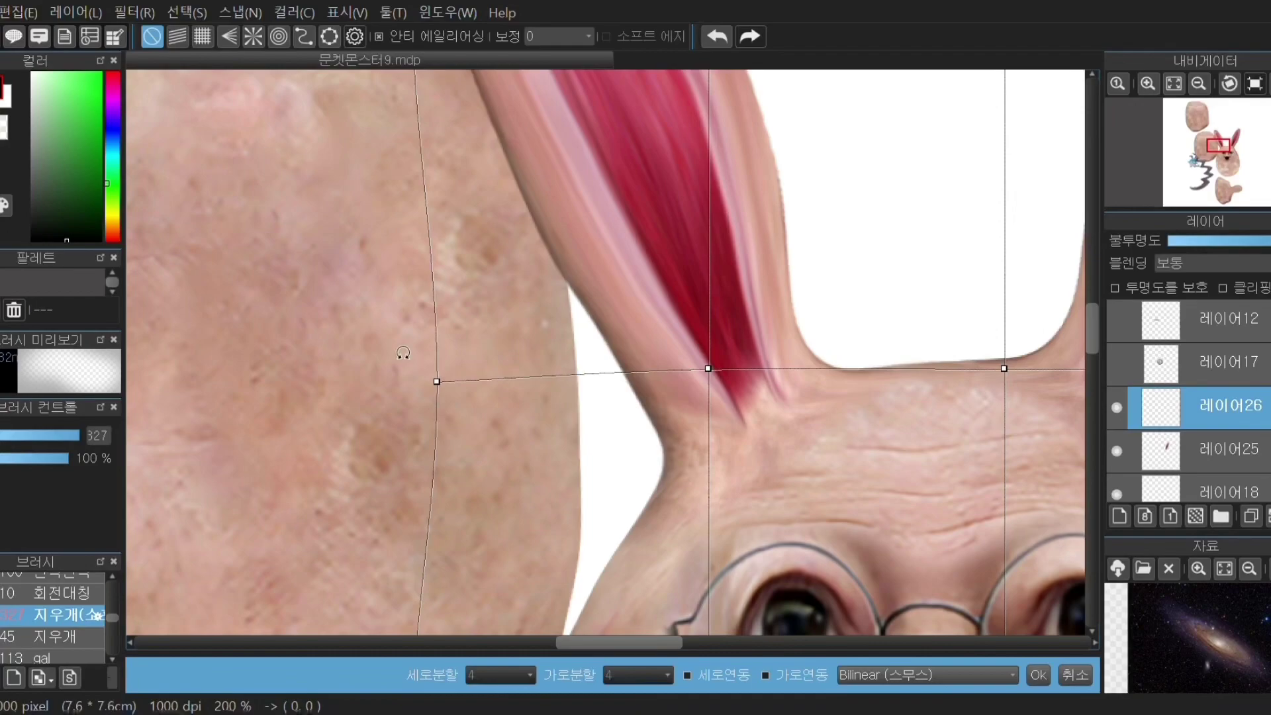
pyautogui.scroll(-3, 401, 357)
pyautogui.moveTo(401, 465); pyautogui.dragTo(431, 437)
pyautogui.click(1038, 675)
pyautogui.scroll(2, 536, 352)
pyautogui.scroll(-5, 536, 352)
pyautogui.scroll(-5, 1208, 391)
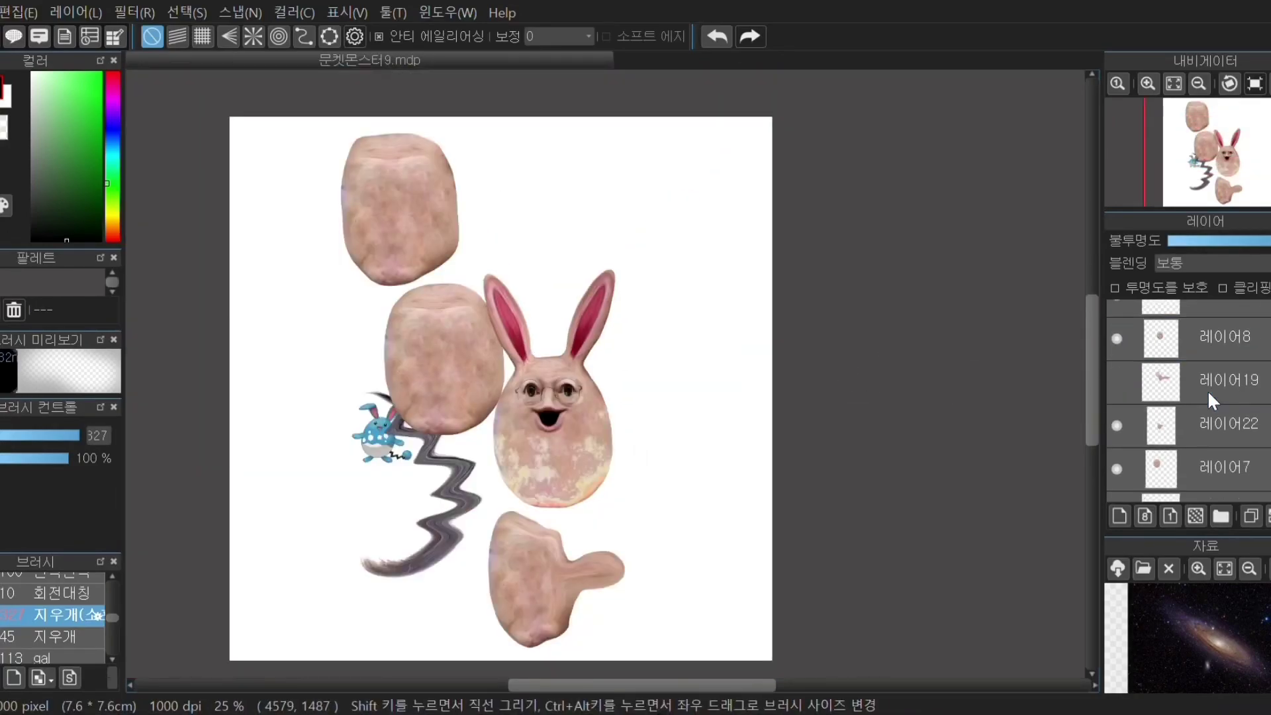
# Step: Hide 레이어7, the spare skin piece beside the creature's head
pyautogui.click(1118, 339)
pyautogui.click(1117, 339)
pyautogui.click(1117, 467)
pyautogui.scroll(3, 566, 404)
pyautogui.scroll(-3, 629, 358)
pyautogui.scroll(2, 639, 339)
pyautogui.scroll(5, 1159, 424)
# Step: Start a mesh warp of the ear on 레이어25 and pull its tip outward and down
pyautogui.click(1118, 443)
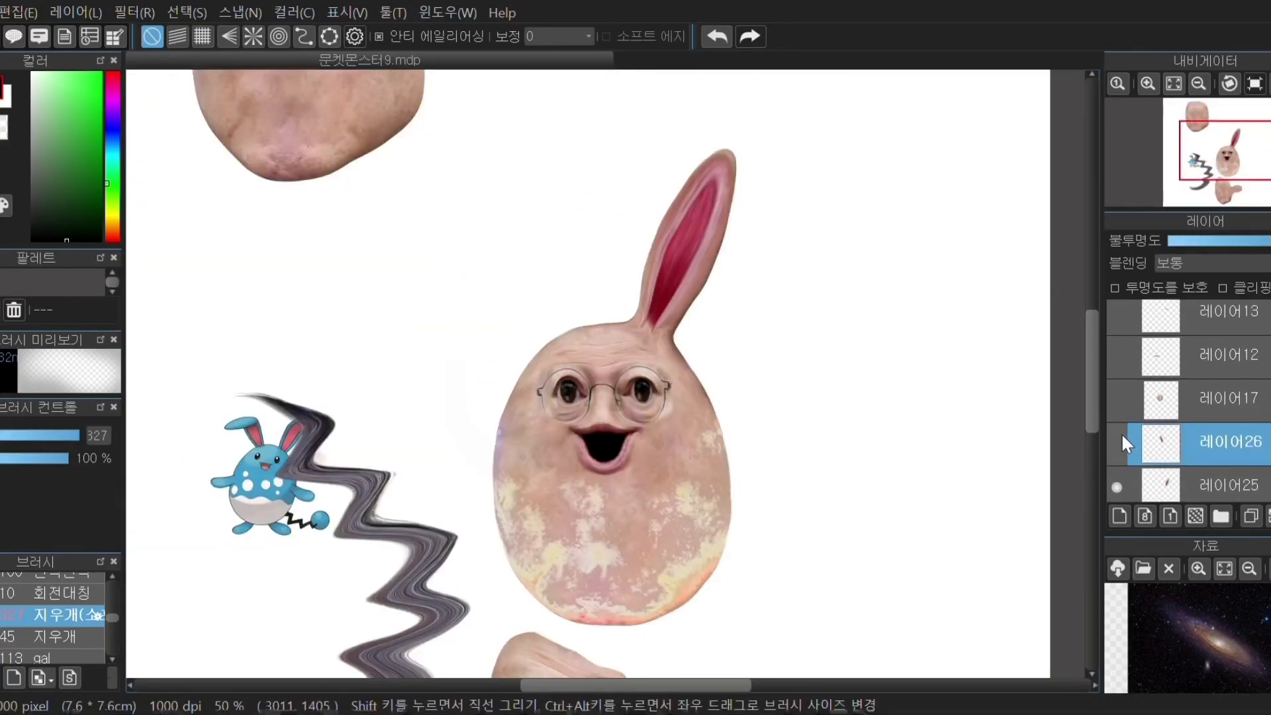
pyautogui.click(1118, 443)
pyautogui.click(1118, 487)
pyautogui.click(1118, 487)
pyautogui.click(1192, 485)
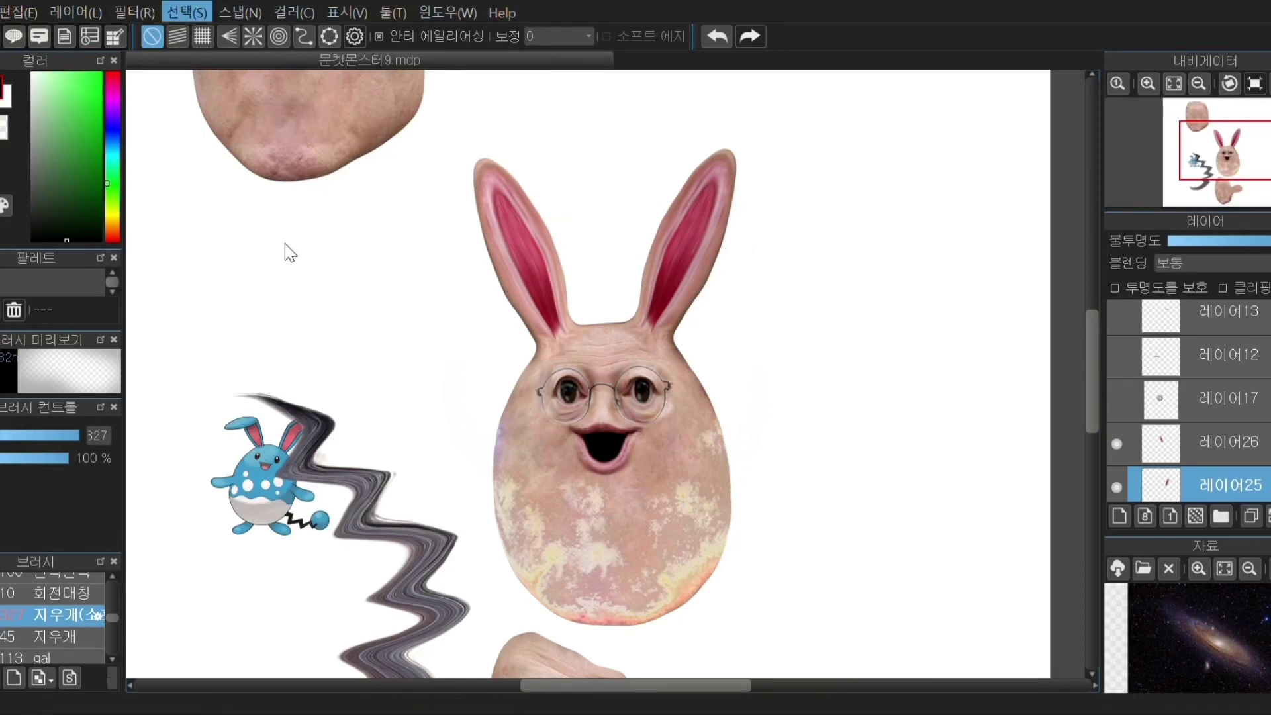
pyautogui.hotkey('ctrl', 'shift', 'm')
pyautogui.moveTo(737, 126); pyautogui.dragTo(764, 145)
pyautogui.moveTo(737, 211); pyautogui.dragTo(748, 223)
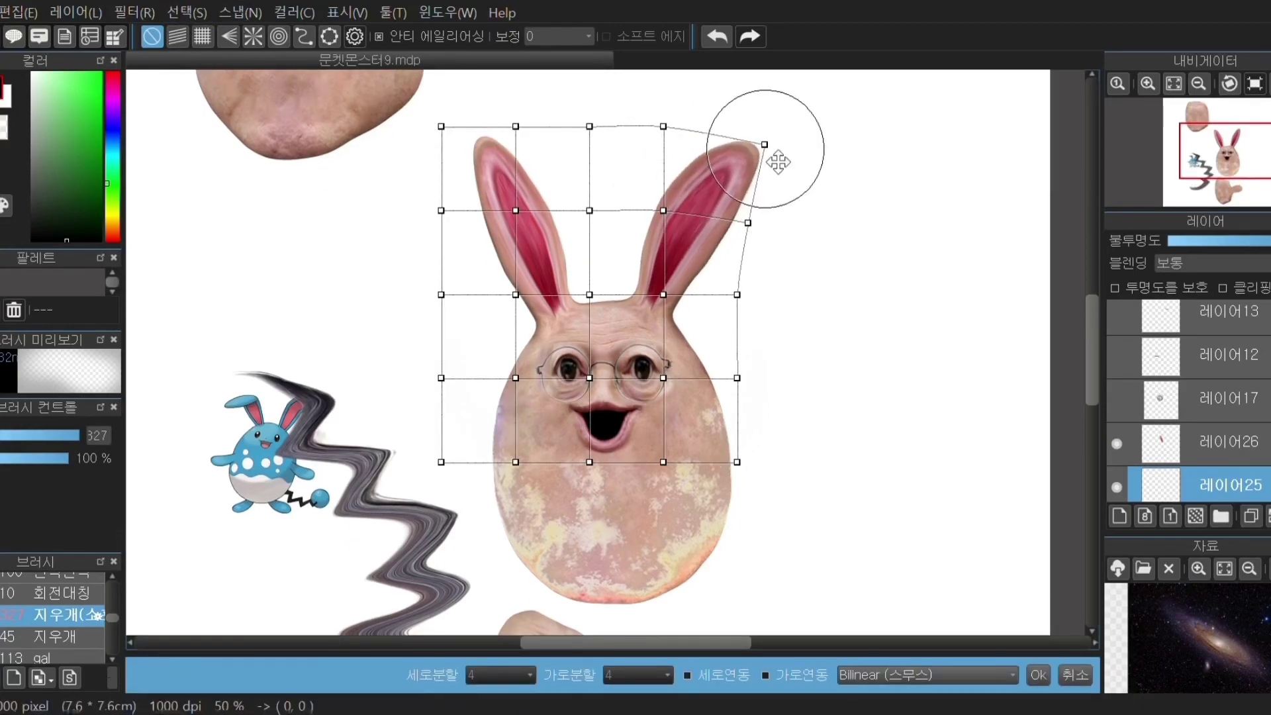
pyautogui.moveTo(765, 145); pyautogui.dragTo(788, 171)
# Step: Shape the sides of the ear on 레이어25 into a smooth outward curve, and apply the mesh warp
pyautogui.moveTo(664, 127); pyautogui.dragTo(721, 151)
pyautogui.moveTo(755, 227); pyautogui.dragTo(733, 239)
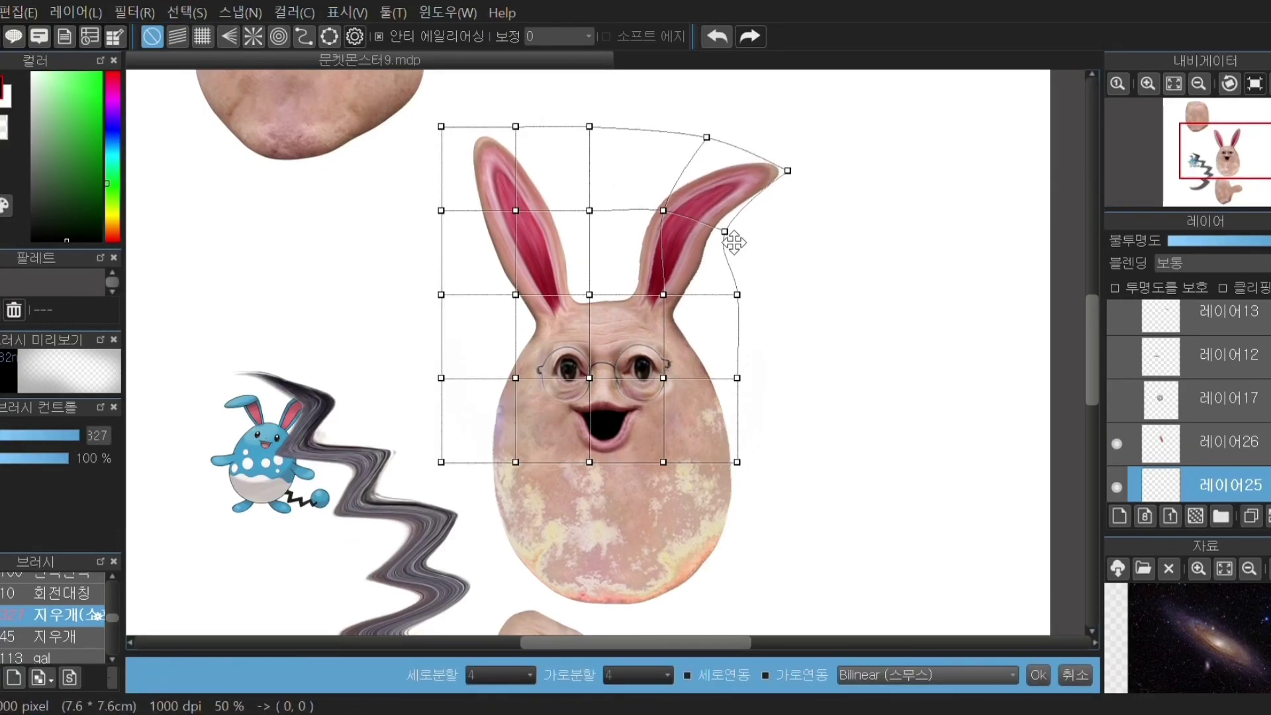
pyautogui.moveTo(747, 304); pyautogui.dragTo(743, 304)
pyautogui.moveTo(590, 126); pyautogui.dragTo(676, 122)
pyautogui.moveTo(589, 210); pyautogui.dragTo(602, 206)
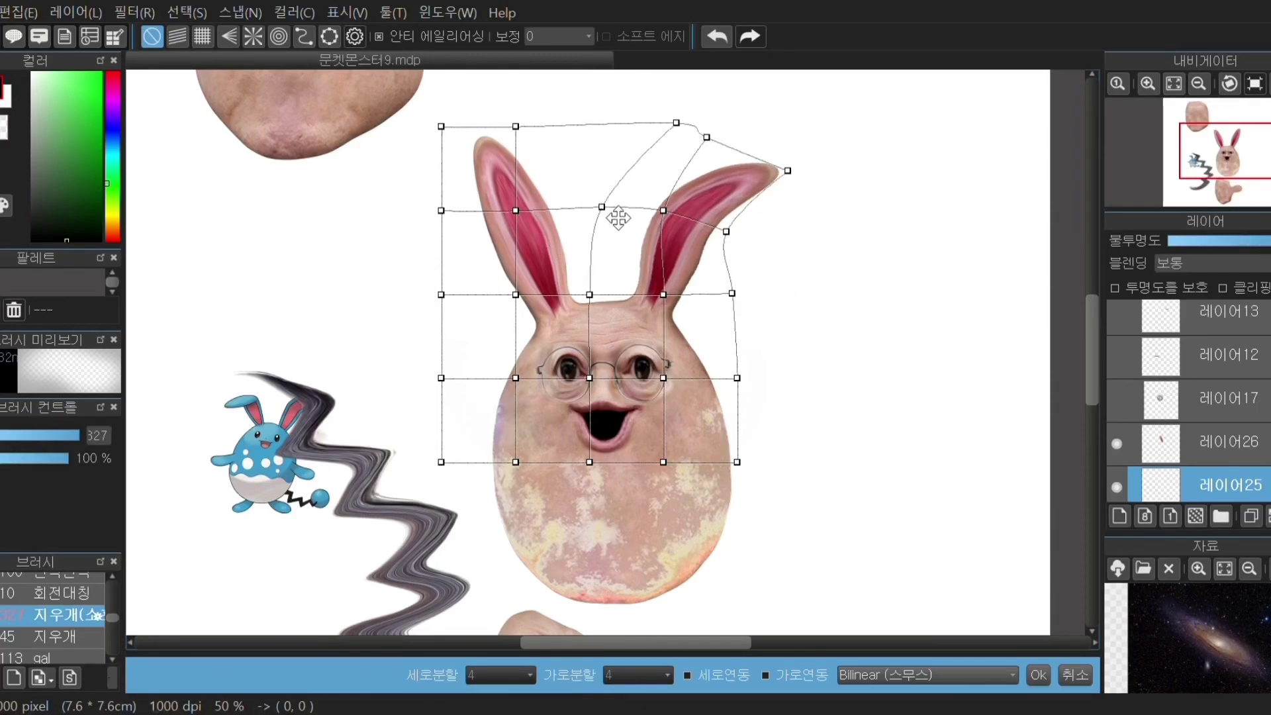
pyautogui.press('Return')
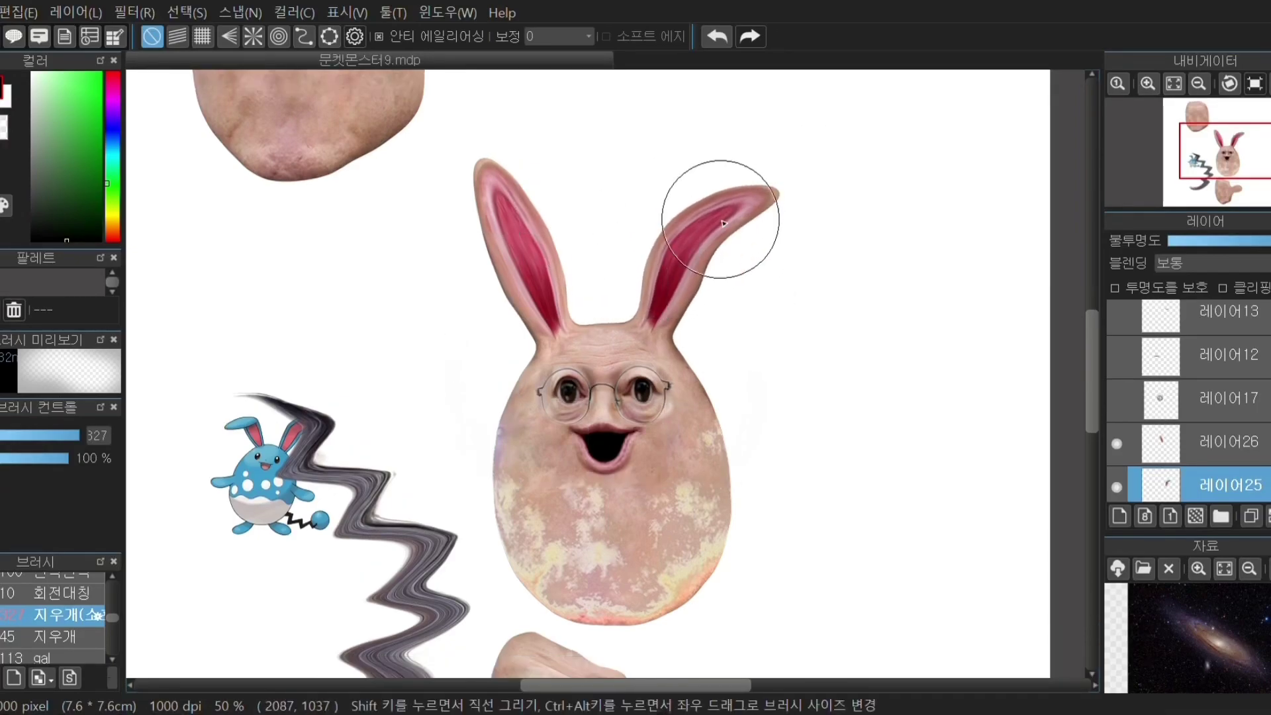
# Step: Add a darkened copy of the bent ear on a new layer as shading toward its tip
pyautogui.hotkey('ctrl', 'e')
pyautogui.click(130, 9)
pyautogui.click(168, 38)
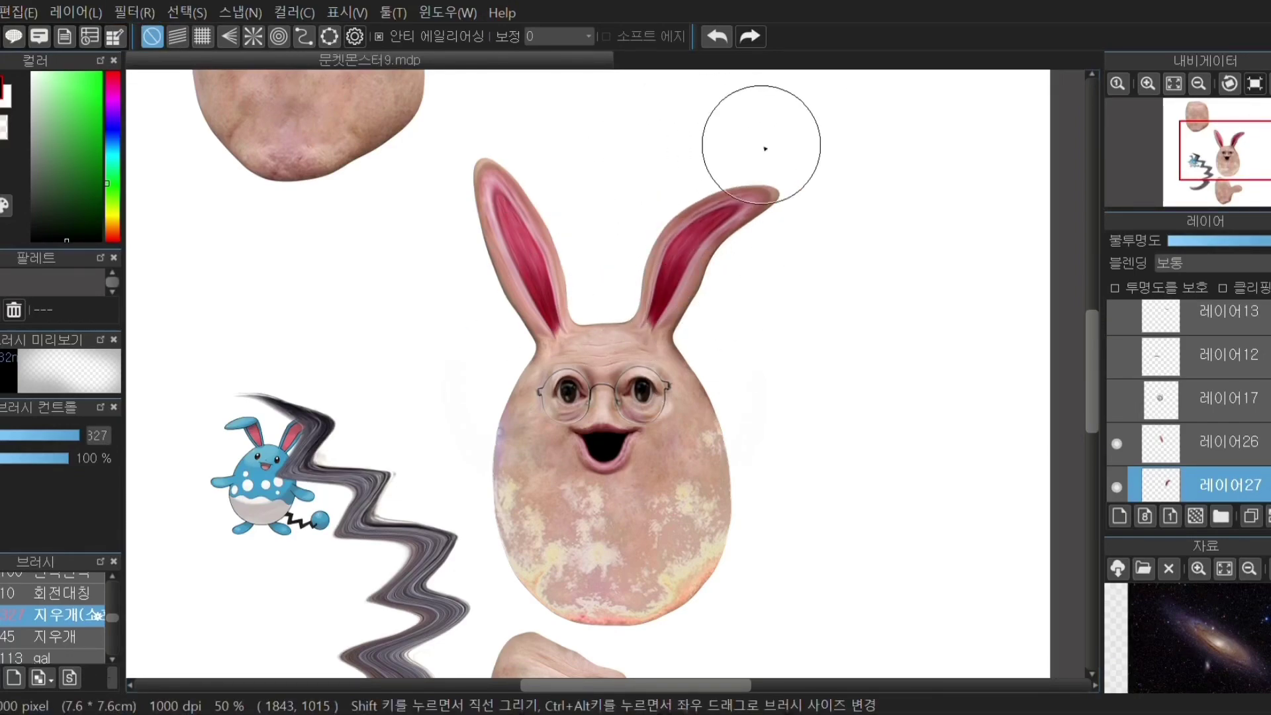
pyautogui.scroll(-1, 540, 318)
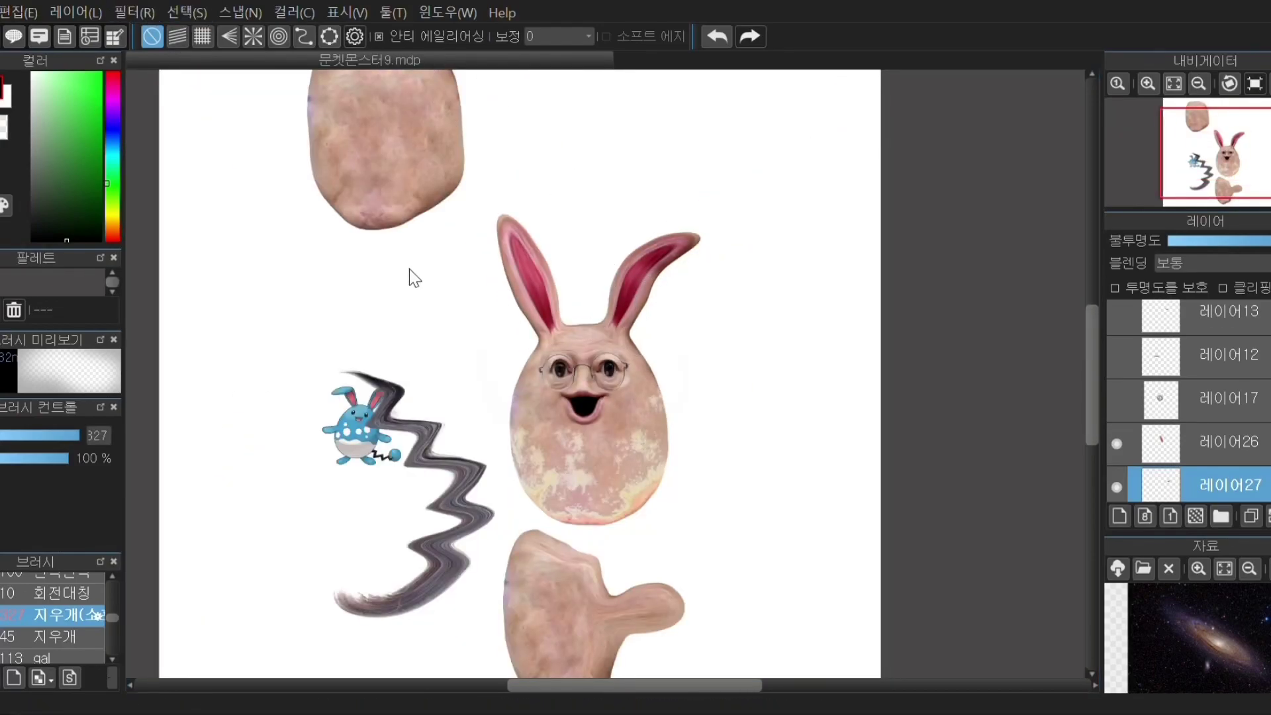
pyautogui.scroll(2, 759, 212)
pyautogui.scroll(1, 467, 325)
pyautogui.scroll(-2, 505, 305)
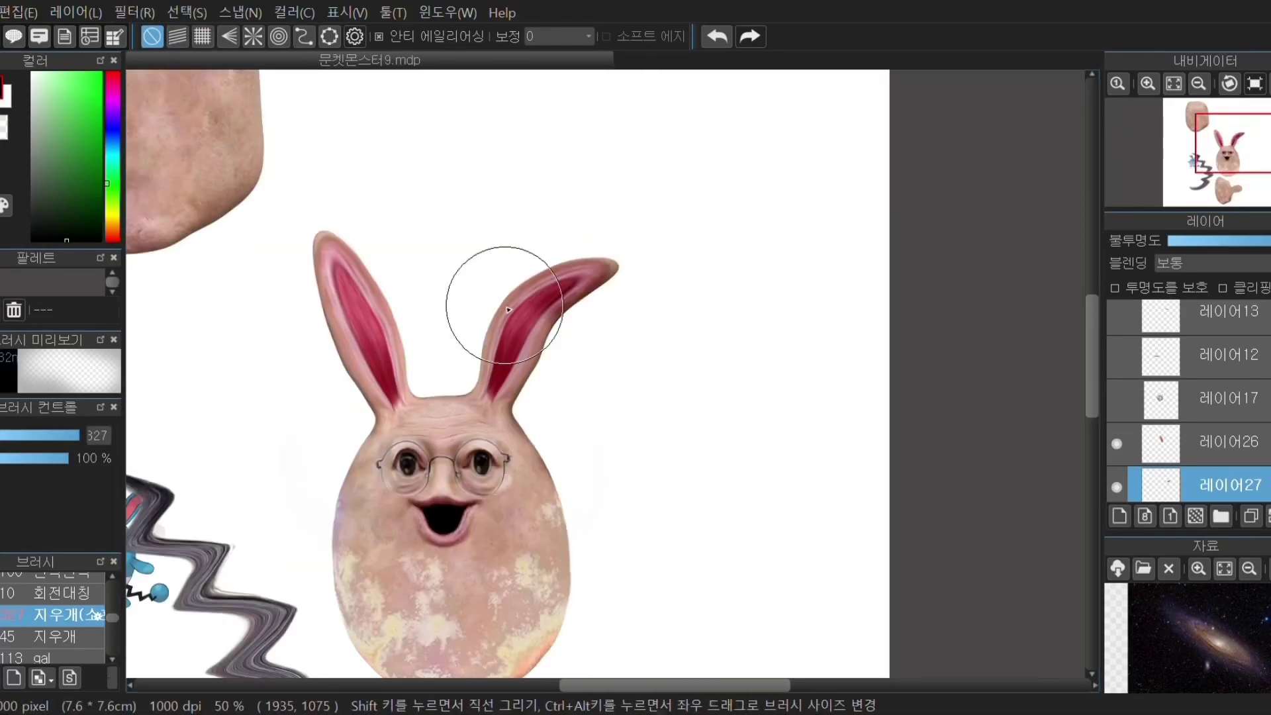
pyautogui.scroll(-2, 508, 310)
pyautogui.scroll(2, 464, 285)
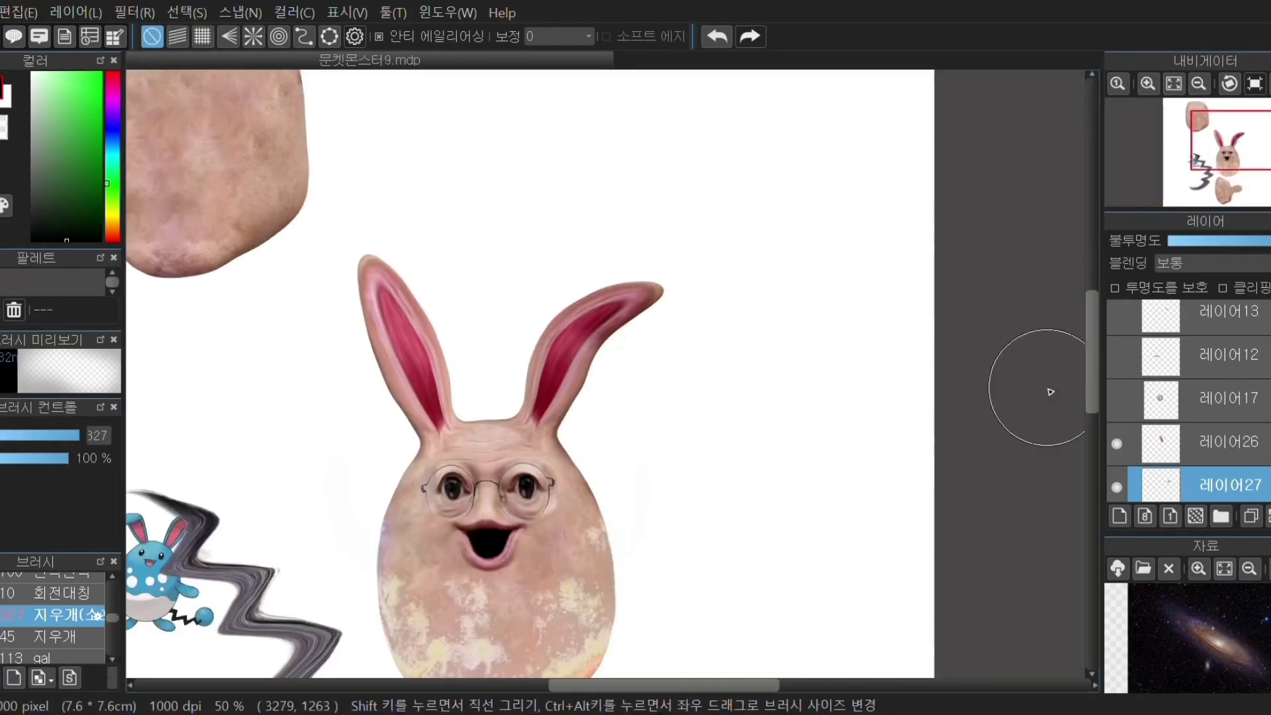
# Step: Erase the upper tip of the mirrored ear on 레이어26, leaving no selection active
pyautogui.click(1124, 439)
pyautogui.moveTo(410, 278)
pyautogui.mouseDown()
pyautogui.moveTo(437, 263)
pyautogui.moveTo(370, 242)
pyautogui.moveTo(428, 271)
pyautogui.moveTo(345, 314)
pyautogui.mouseUp()
pyautogui.hotkey('ctrl', 'z')
pyautogui.click(185, 13)
pyautogui.click(210, 128)
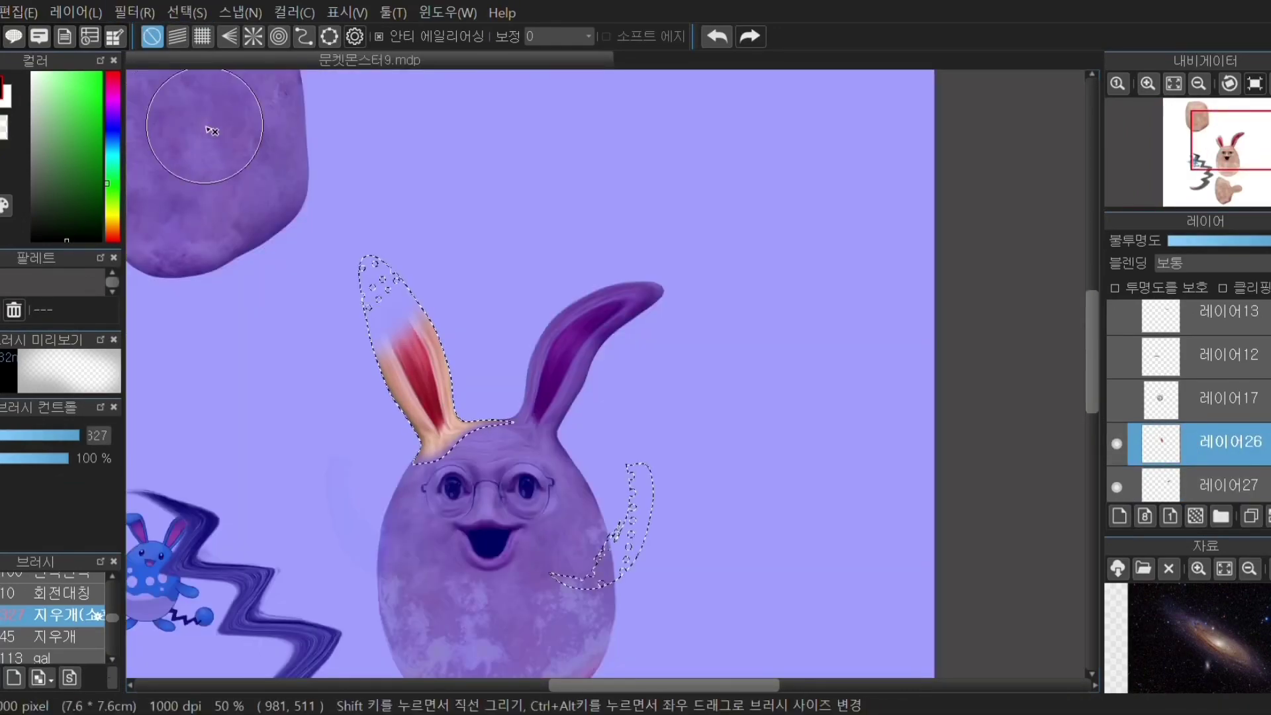
pyautogui.hotkey('ctrl', 'd')
# Step: Mesh-warp the cut upper end of the ear on 레이어26 outward and down, and apply the warp
pyautogui.click(180, 13)
pyautogui.click(247, 250)
pyautogui.moveTo(432, 234); pyautogui.dragTo(327, 327)
pyautogui.moveTo(358, 316); pyautogui.dragTo(351, 326)
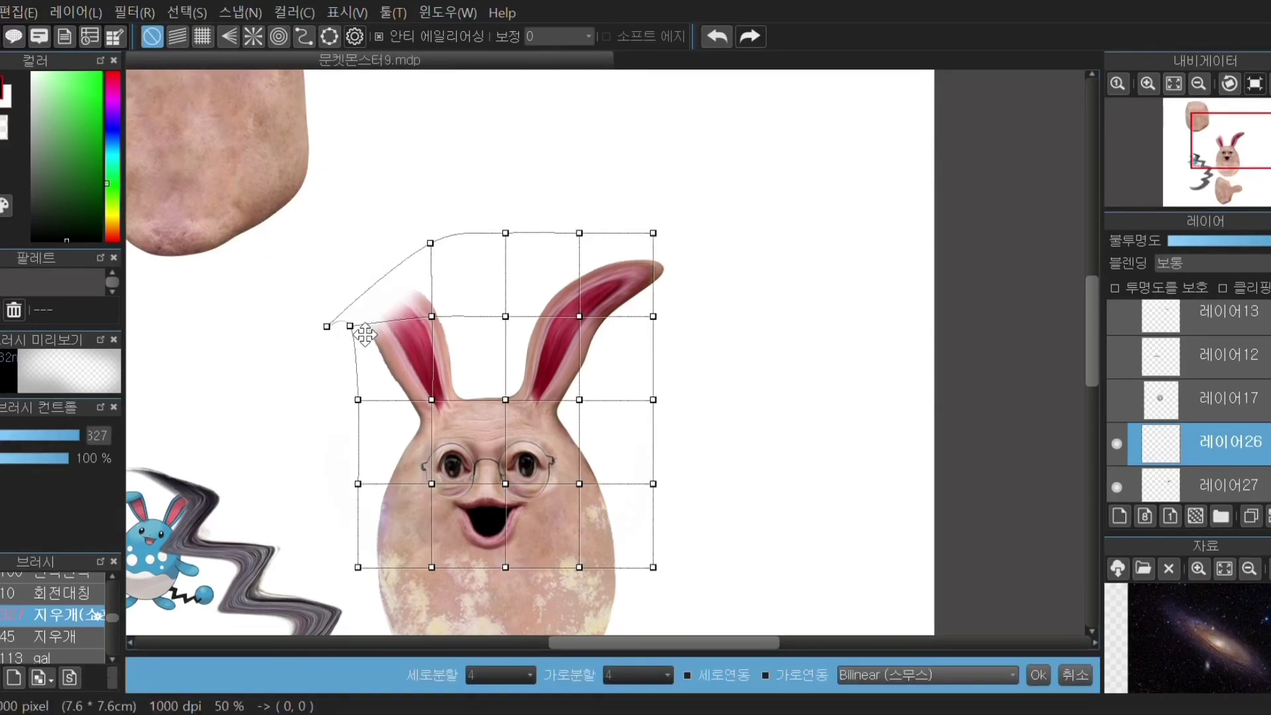
pyautogui.moveTo(430, 245); pyautogui.dragTo(440, 264)
pyautogui.press('Return')
pyautogui.scroll(-3, 533, 283)
pyautogui.scroll(4, 505, 281)
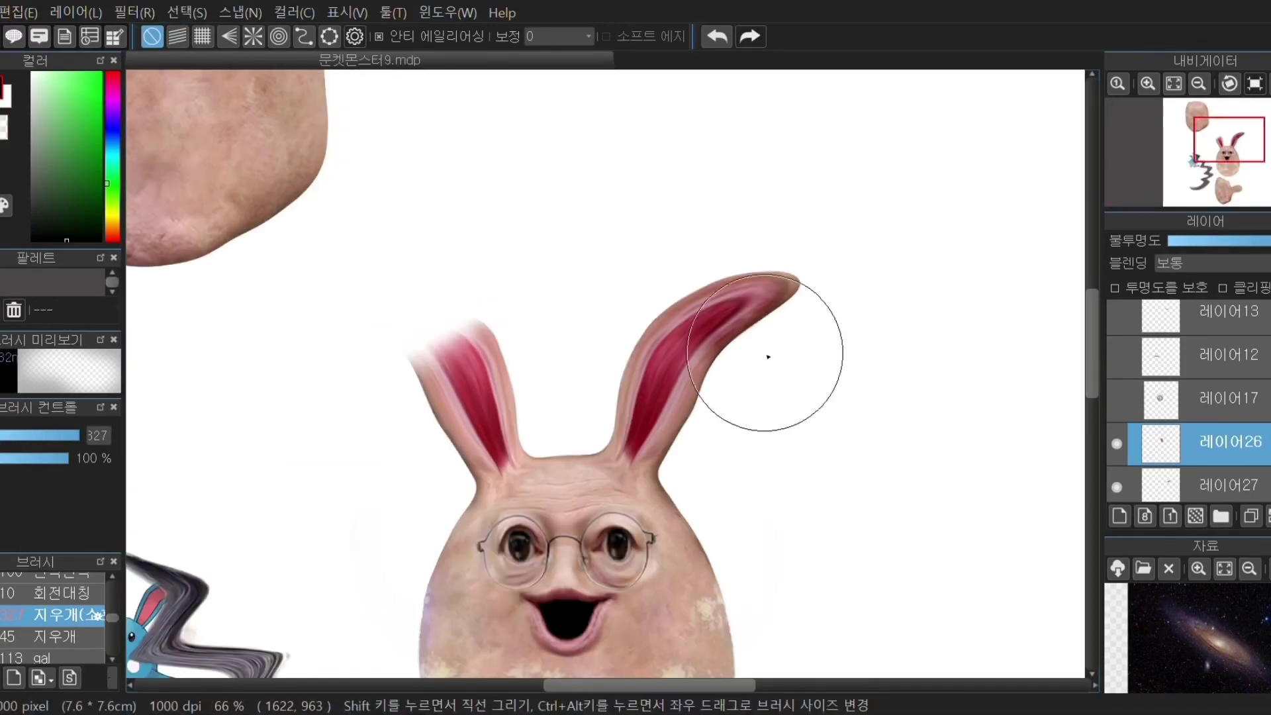
# Step: Find the hidden limb-shaped skin piece on 레이어19, show it, and duplicate it onto a new layer
pyautogui.scroll(-3, 1129, 371)
pyautogui.click(1119, 349)
pyautogui.click(1121, 351)
pyautogui.click(1118, 386)
pyautogui.click(1118, 386)
pyautogui.scroll(-3, 1118, 427)
pyautogui.click(1122, 387)
pyautogui.click(1162, 388)
pyautogui.hotkey('ctrl', 'c')
pyautogui.hotkey('ctrl', 'v')
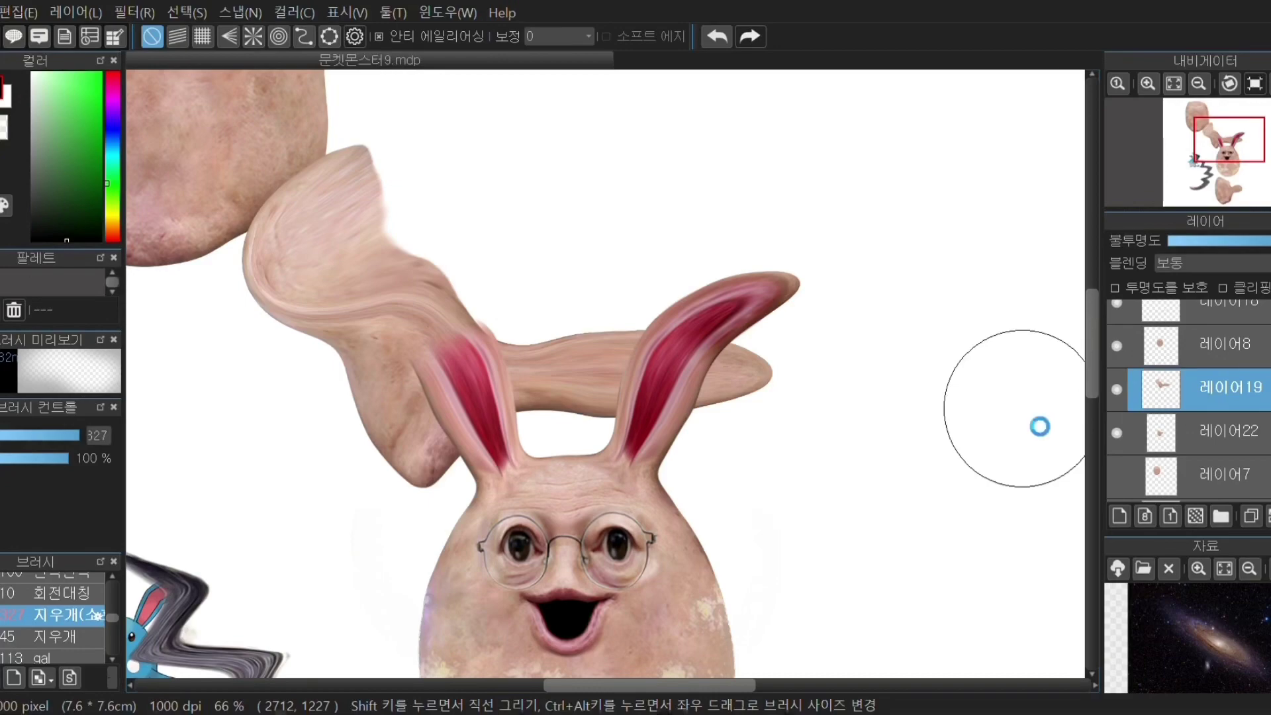
# Step: Hide the original skin piece on 레이어19 and move the copy, 레이어28, above the ear layer 레이어26
pyautogui.click(1123, 432)
pyautogui.moveTo(1237, 390)
pyautogui.mouseDown()
pyautogui.moveTo(1248, 394)
pyautogui.moveTo(1247, 375)
pyautogui.mouseUp()
pyautogui.moveTo(1246, 387); pyautogui.dragTo(1244, 330)
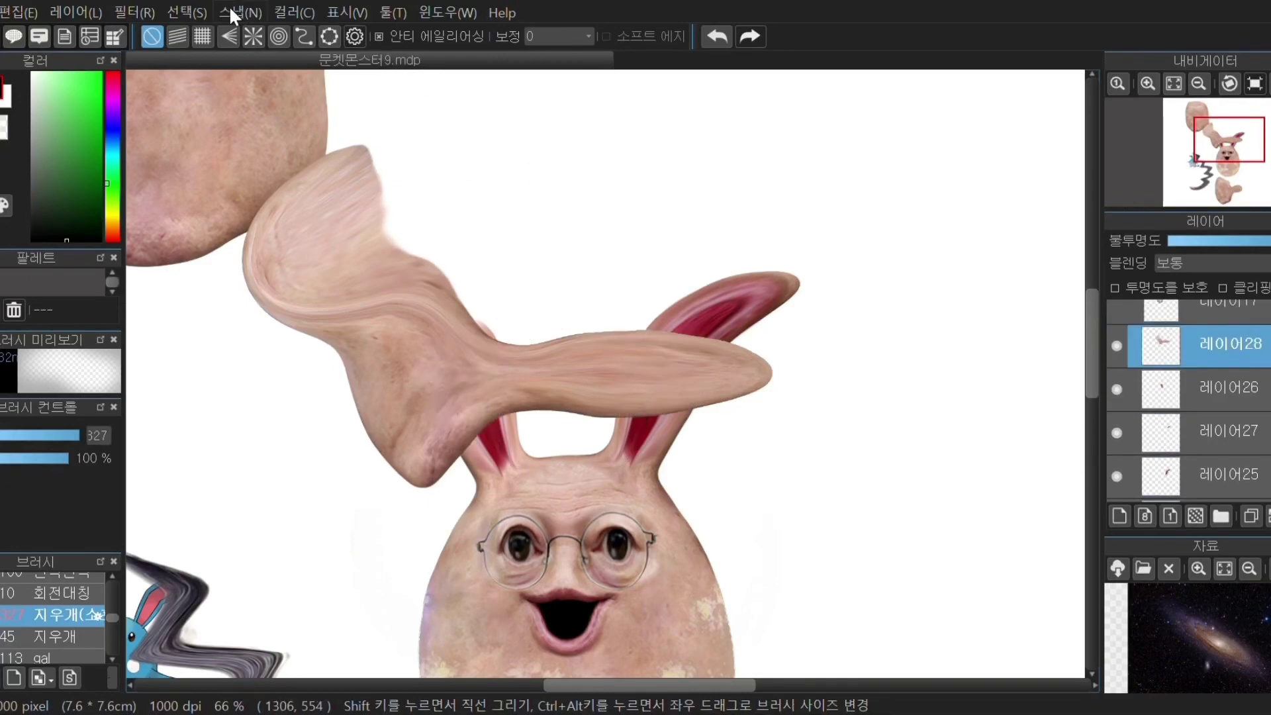
# Step: Flip the skin piece on 레이어28 horizontally and move it so its tapered end extends outward from the cut ear
pyautogui.click(76, 12)
pyautogui.click(351, 520)
pyautogui.press('v')
pyautogui.moveTo(427, 379); pyautogui.dragTo(497, 343)
pyautogui.scroll(-1, 511, 324)
pyautogui.scroll(2, 483, 332)
# Step: Erase the wide part of the skin piece on 레이어28, keeping only the tapered end as the ear's folded flap
pyautogui.press('b')
pyautogui.scroll(-3, 488, 213)
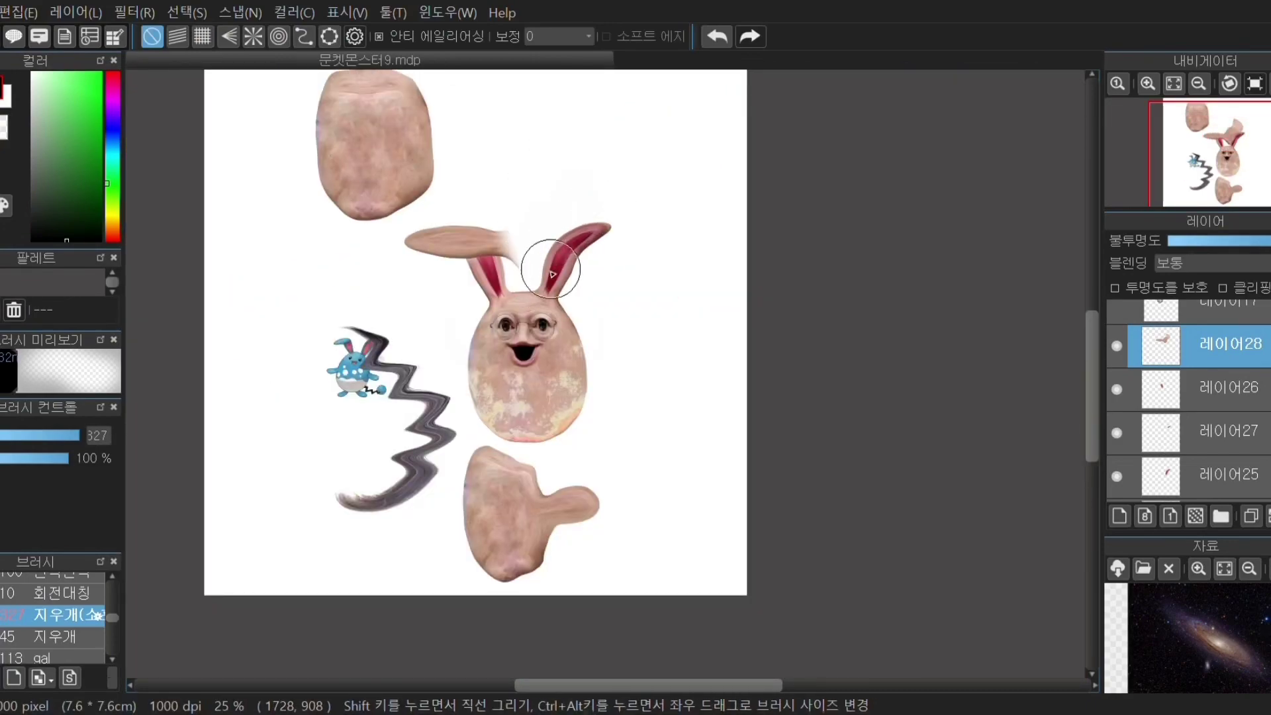
pyautogui.scroll(-1, 500, 219)
pyautogui.scroll(3, 442, 249)
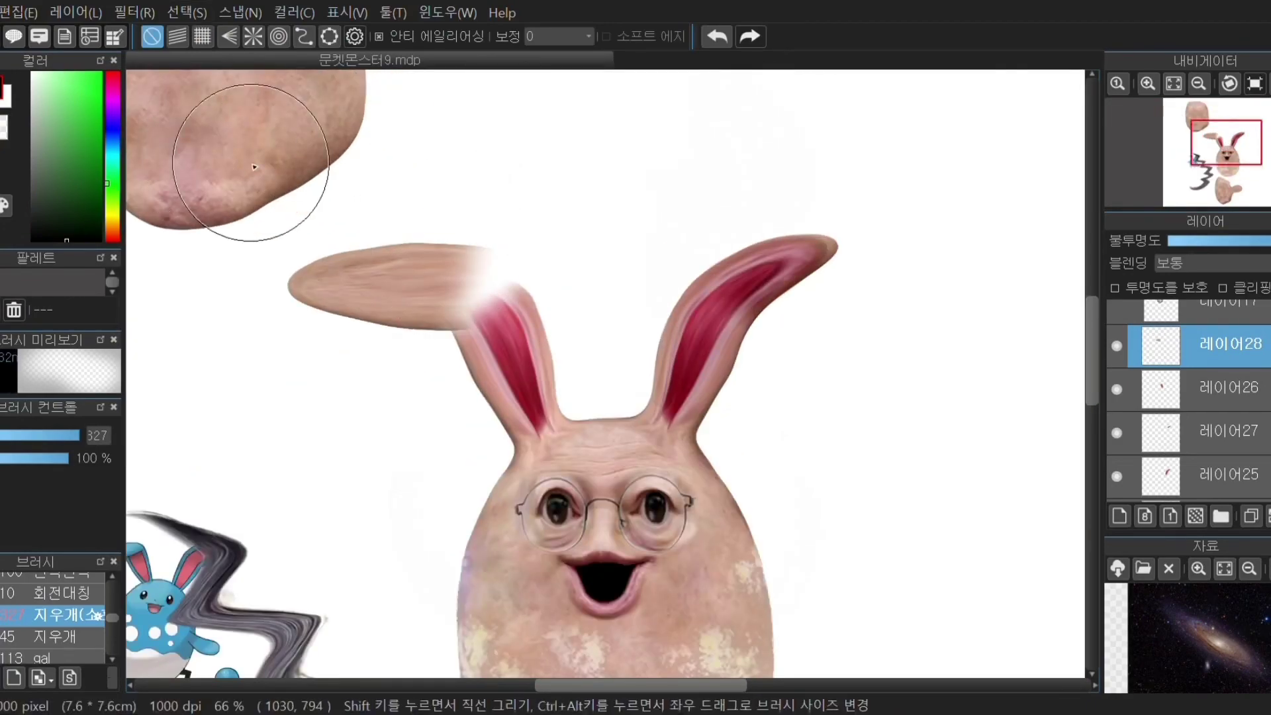
pyautogui.moveTo(494, 236); pyautogui.dragTo(558, 299)
pyautogui.click(185, 10)
pyautogui.click(303, 252)
pyautogui.moveTo(329, 427); pyautogui.dragTo(436, 427)
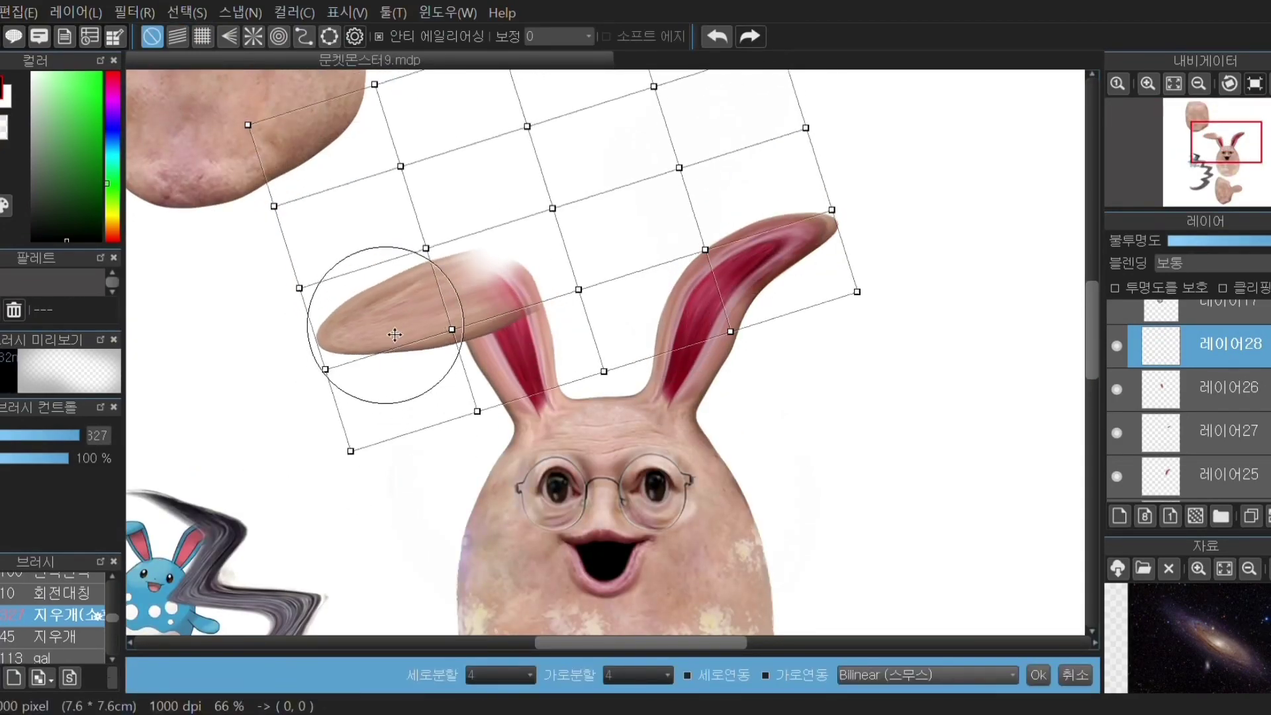
pyautogui.moveTo(418, 337); pyautogui.dragTo(436, 338)
pyautogui.moveTo(600, 290); pyautogui.dragTo(583, 284)
pyautogui.moveTo(448, 251)
pyautogui.mouseDown()
pyautogui.moveTo(475, 267)
pyautogui.moveTo(480, 310)
pyautogui.mouseUp()
pyautogui.press('Escape')
pyautogui.hotkey('ctrl', 'z')
# Step: Mesh-warp the flap on 레이어28 to tilt it downward and draw its cut end in to the ear's outer edge
pyautogui.click(178, 9)
pyautogui.click(282, 240)
pyautogui.moveTo(458, 514); pyautogui.dragTo(520, 518)
pyautogui.moveTo(579, 388)
pyautogui.mouseDown()
pyautogui.moveTo(562, 374)
pyautogui.moveTo(583, 381)
pyautogui.mouseUp()
pyautogui.moveTo(703, 285); pyautogui.dragTo(602, 264)
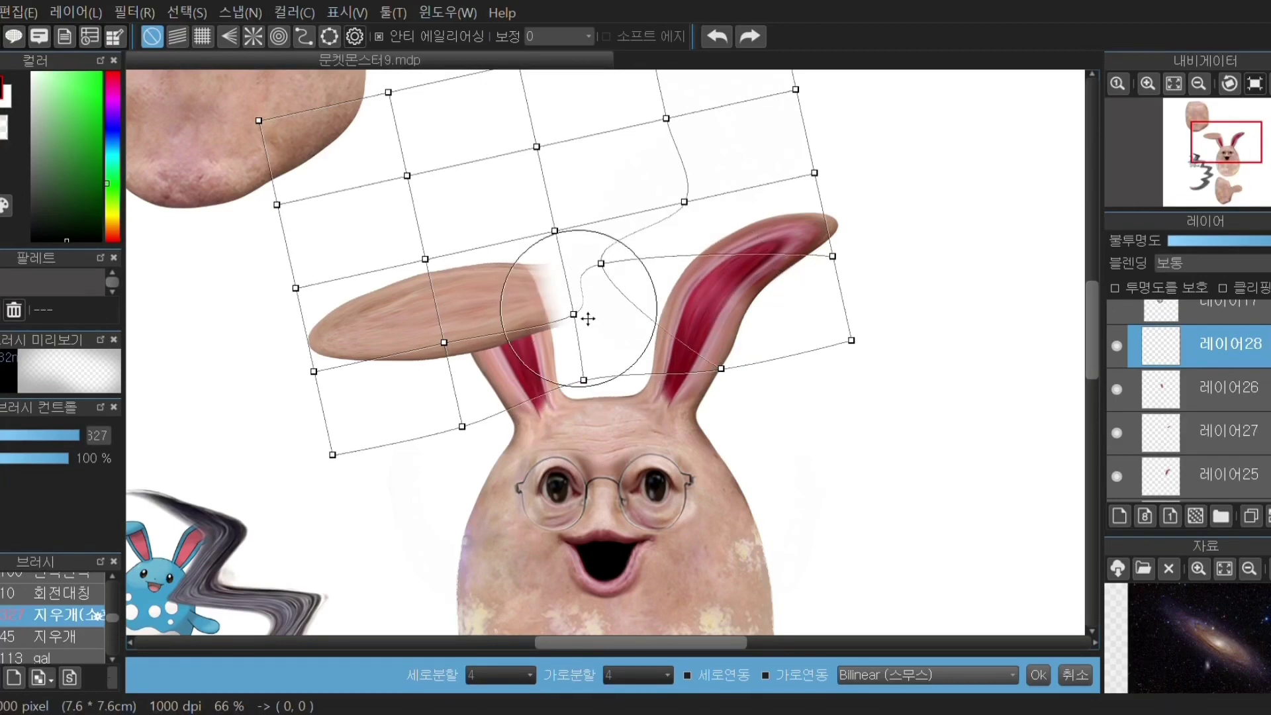
pyautogui.moveTo(684, 202); pyautogui.dragTo(599, 329)
pyautogui.moveTo(612, 213); pyautogui.dragTo(561, 269)
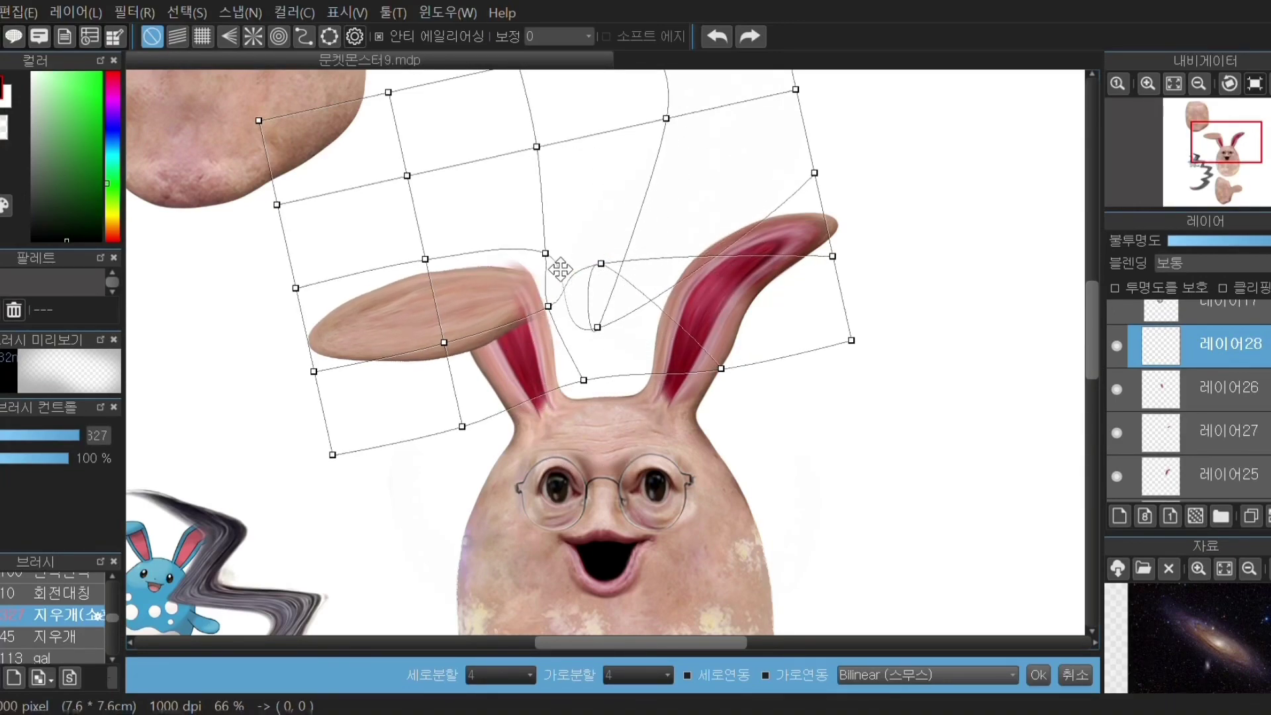
# Step: Round the flap's fold and lift its underside where it crosses the ear, and apply the mesh warp
pyautogui.moveTo(612, 337); pyautogui.dragTo(523, 481)
pyautogui.moveTo(550, 259); pyautogui.dragTo(548, 279)
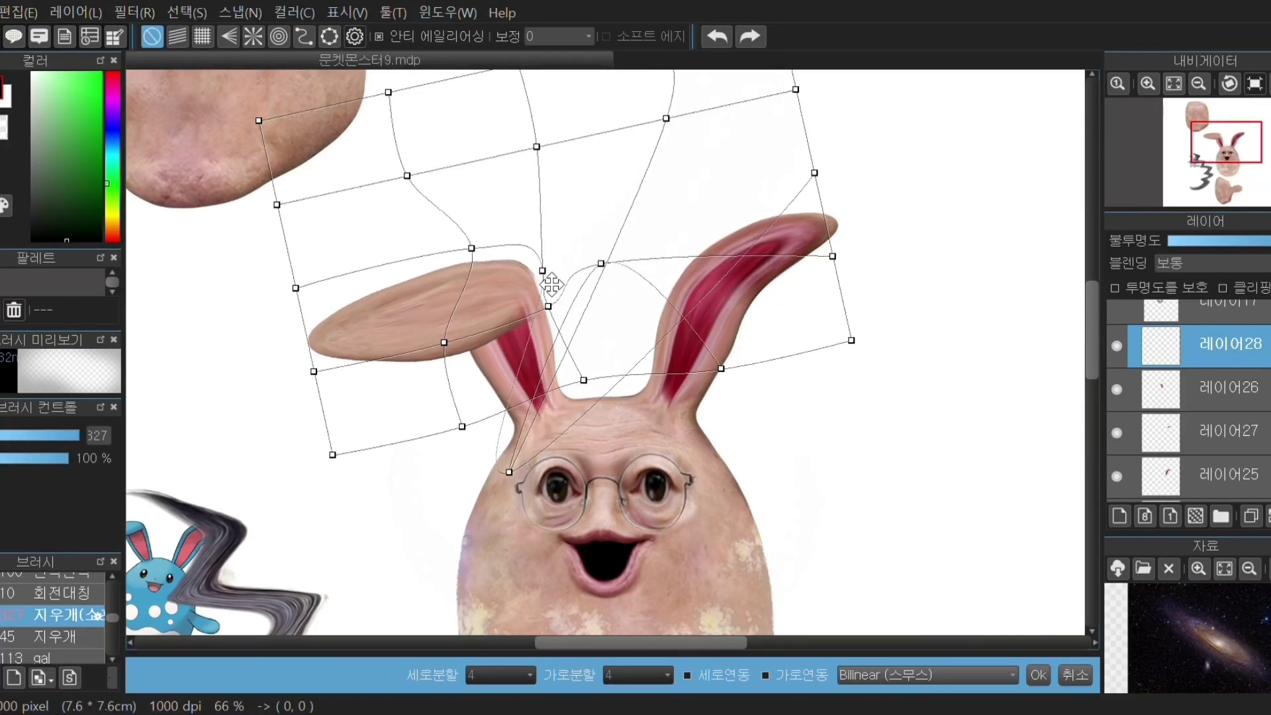
pyautogui.moveTo(542, 153); pyautogui.dragTo(626, 187)
pyautogui.moveTo(481, 441); pyautogui.dragTo(502, 396)
pyautogui.moveTo(456, 352); pyautogui.dragTo(465, 342)
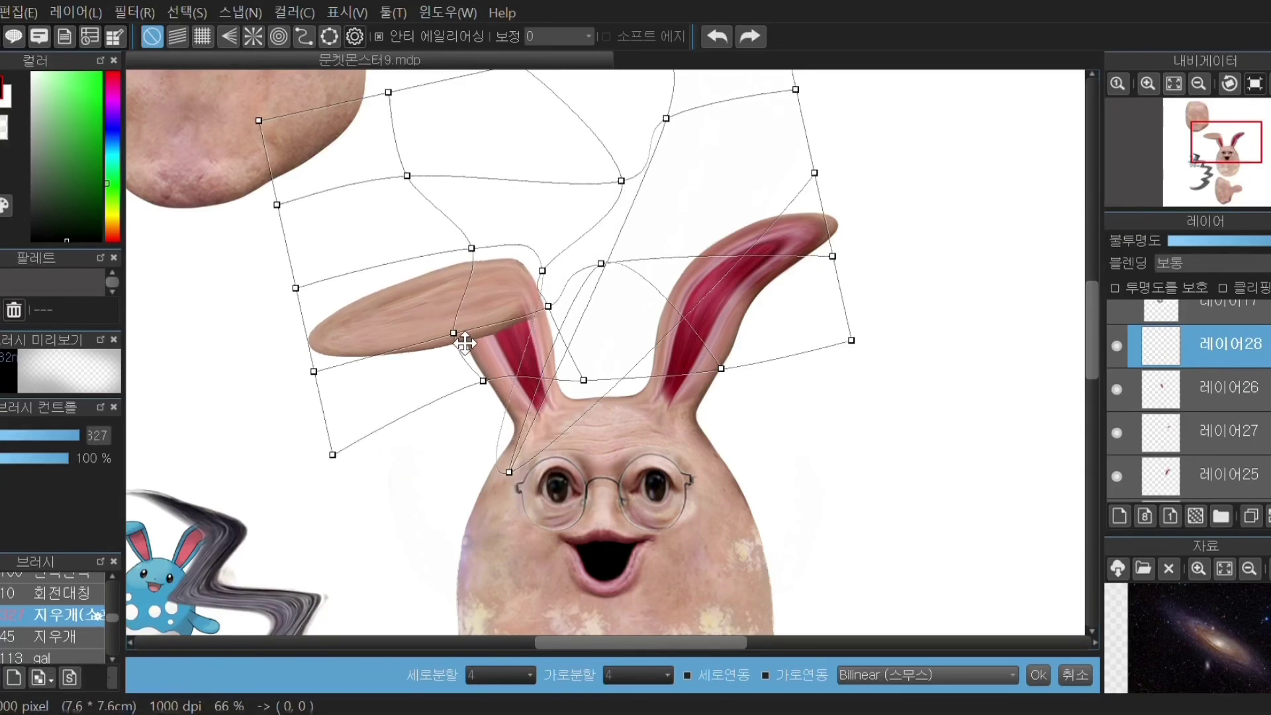
pyautogui.click(1038, 675)
# Step: Mesh-warp the flap on 레이어28 again to shorten its drooping tip and slim its underside into an arch, and apply it
pyautogui.click(186, 12)
pyautogui.click(219, 219)
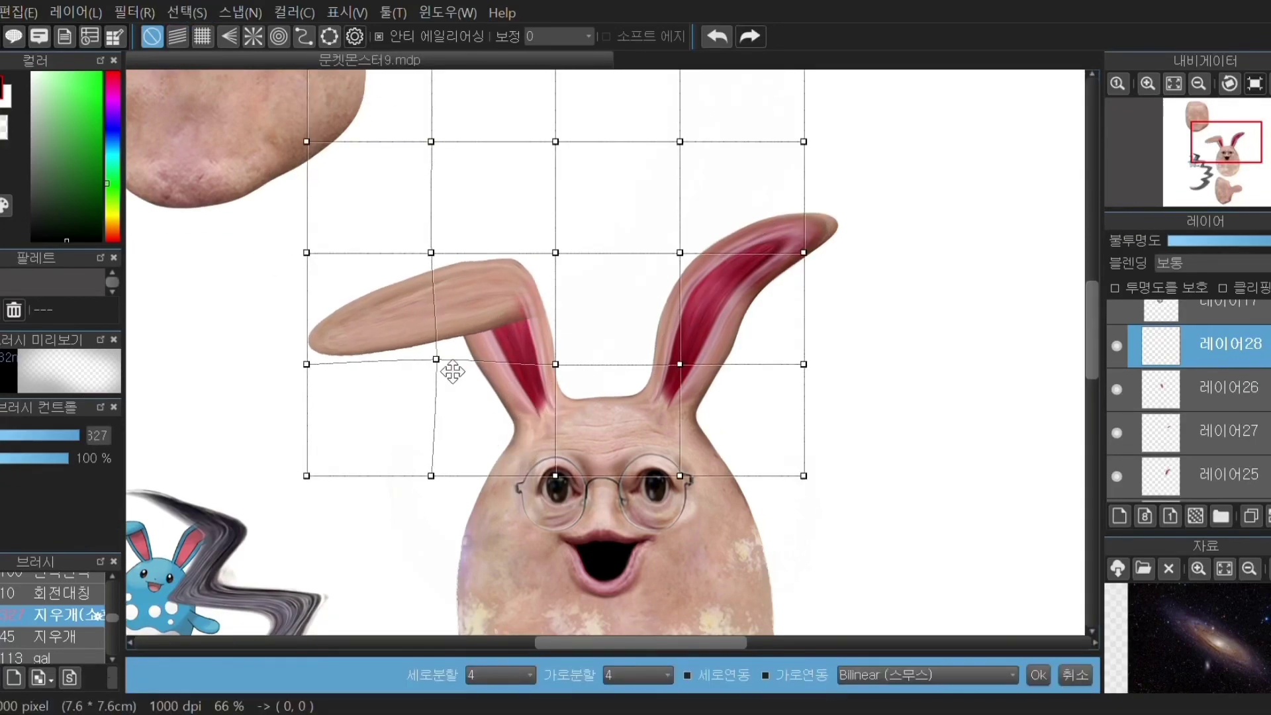
pyautogui.moveTo(571, 378); pyautogui.dragTo(617, 340)
pyautogui.moveTo(693, 379); pyautogui.dragTo(597, 264)
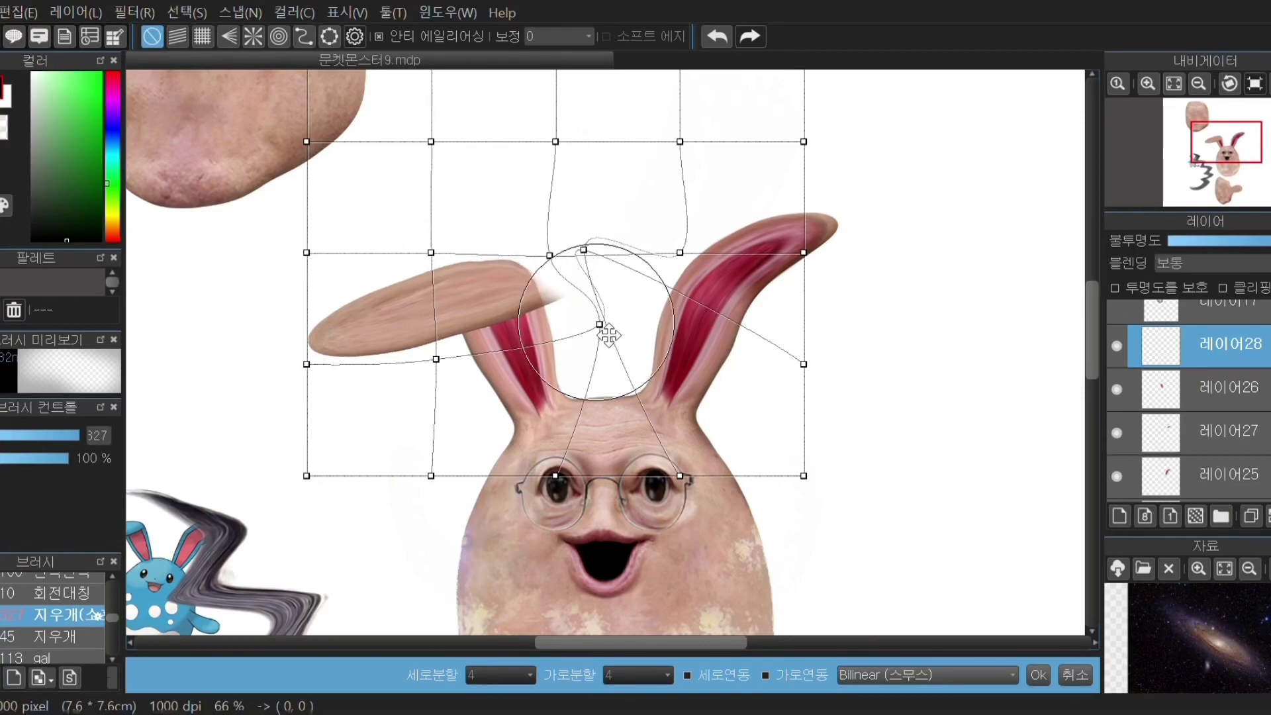
pyautogui.moveTo(609, 336); pyautogui.dragTo(613, 309)
pyautogui.moveTo(448, 379); pyautogui.dragTo(442, 367)
pyautogui.moveTo(319, 377); pyautogui.dragTo(350, 367)
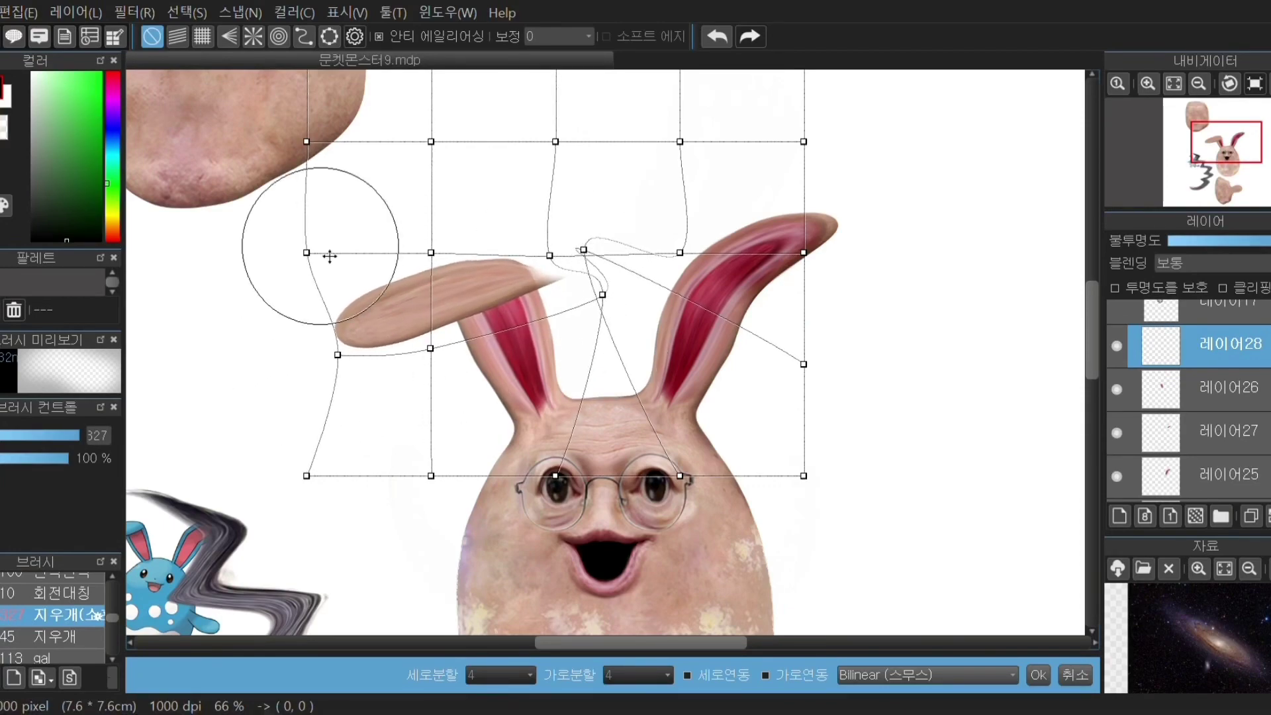
pyautogui.moveTo(318, 264); pyautogui.dragTo(347, 274)
pyautogui.moveTo(448, 365); pyautogui.dragTo(443, 347)
pyautogui.moveTo(443, 266); pyautogui.dragTo(443, 259)
pyautogui.press('Return')
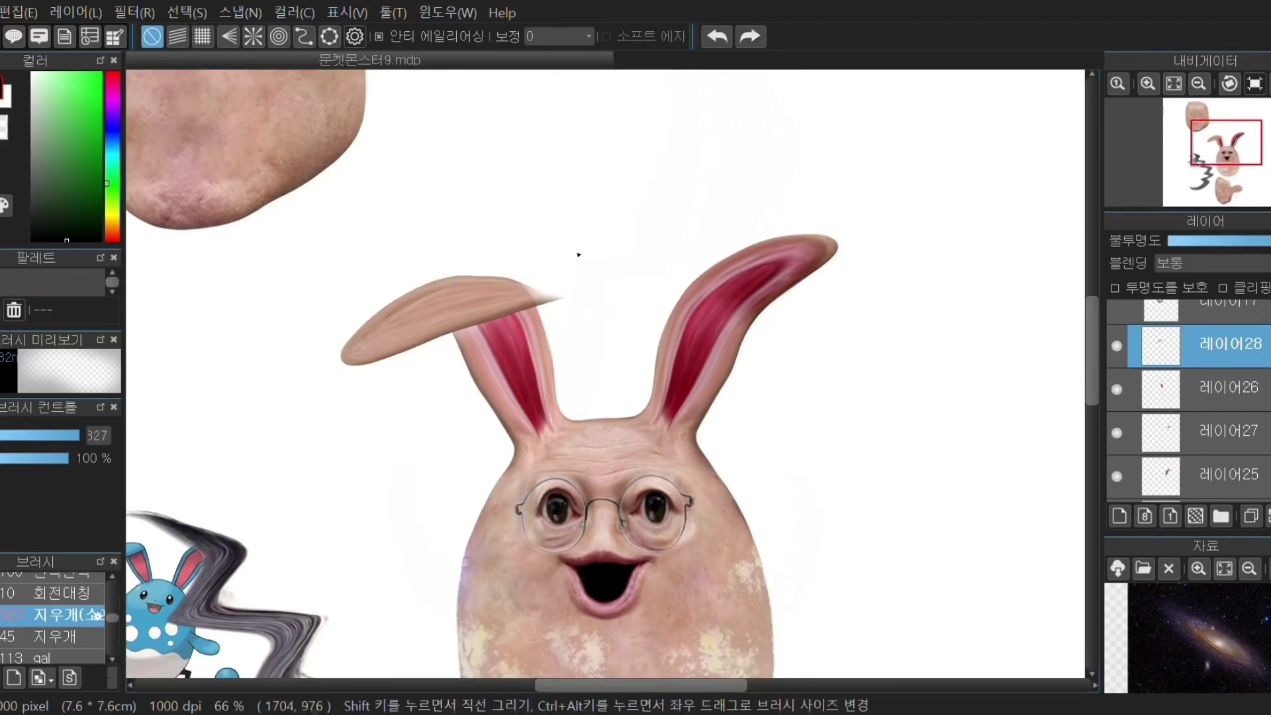
# Step: Bend the flap's pointed inner end down onto the ear's edge with a mesh warp, and apply it
pyautogui.click(188, 12)
pyautogui.click(228, 285)
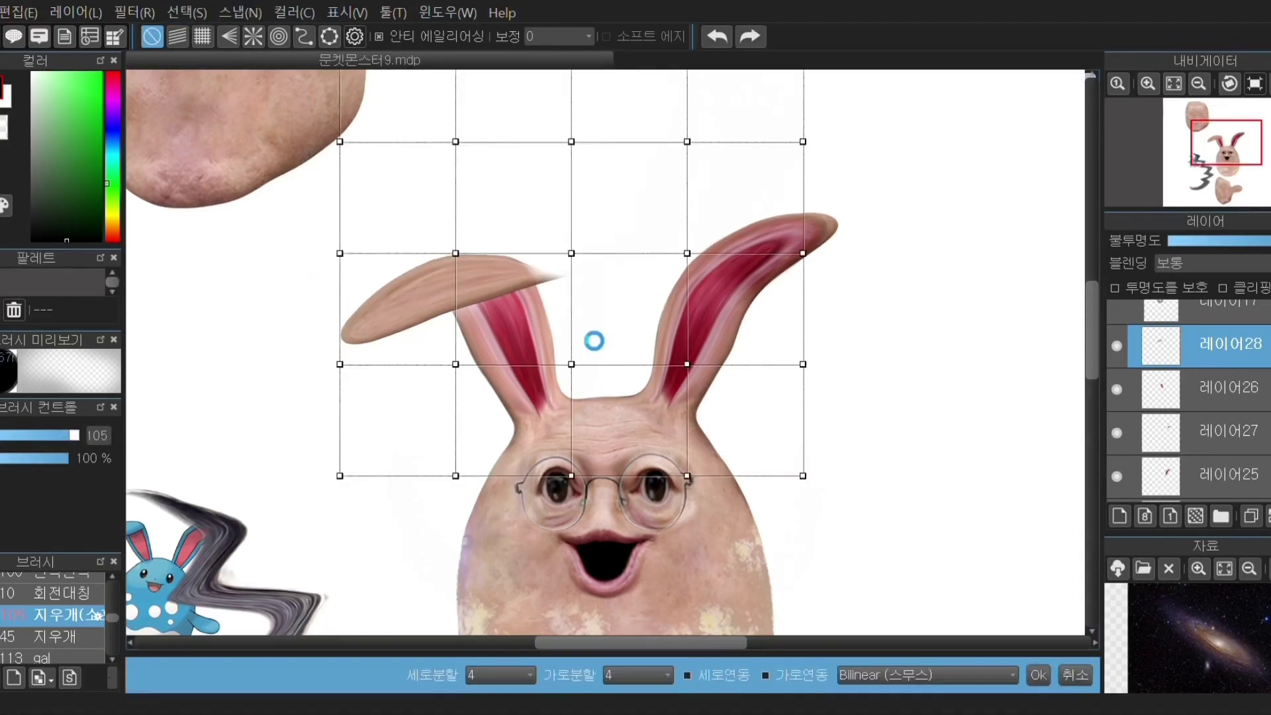
pyautogui.moveTo(575, 367); pyautogui.dragTo(563, 384)
pyautogui.moveTo(692, 367); pyautogui.dragTo(562, 547)
pyautogui.moveTo(686, 254); pyautogui.dragTo(548, 516)
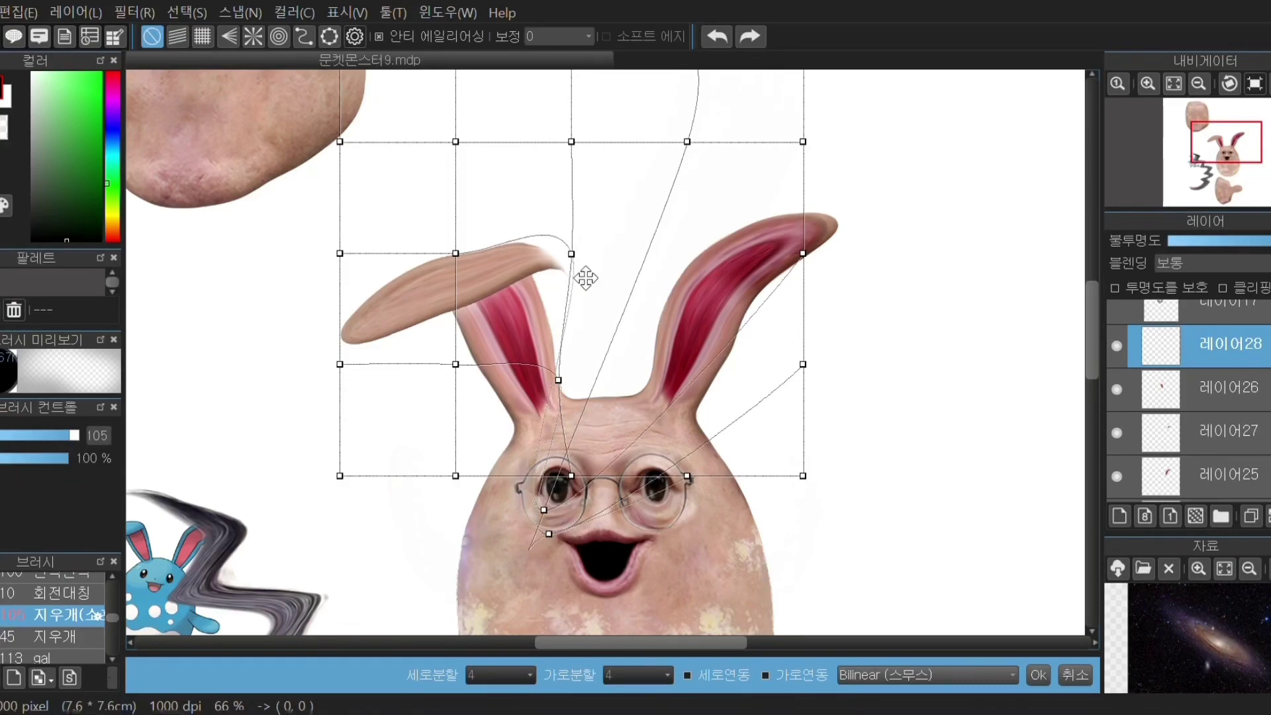
pyautogui.moveTo(574, 255); pyautogui.dragTo(567, 293)
pyautogui.press('Return')
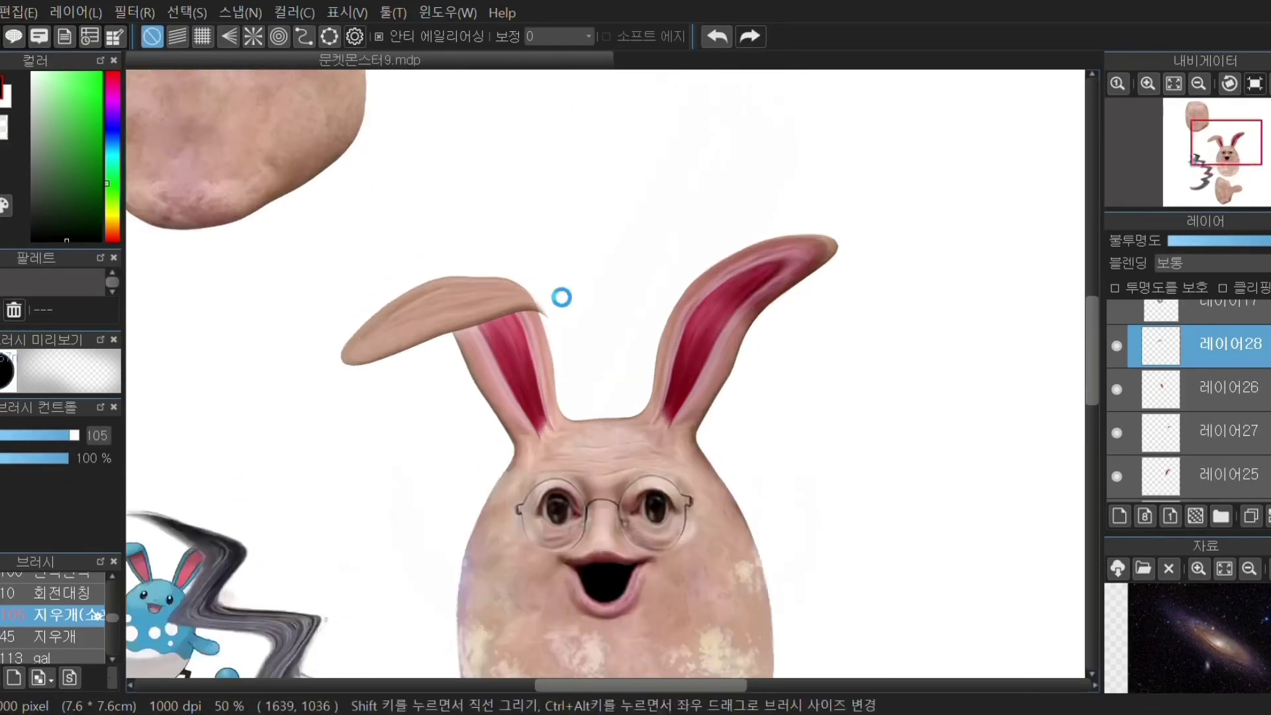
# Step: Erase the excess of the flap's inner end on 레이어28 so the fold follows the ear's outline
pyautogui.scroll(3, 563, 295)
pyautogui.moveTo(545, 397)
pyautogui.mouseDown()
pyautogui.moveTo(501, 375)
pyautogui.moveTo(489, 403)
pyautogui.mouseUp()
pyautogui.scroll(-2, 490, 450)
pyautogui.scroll(1, 490, 459)
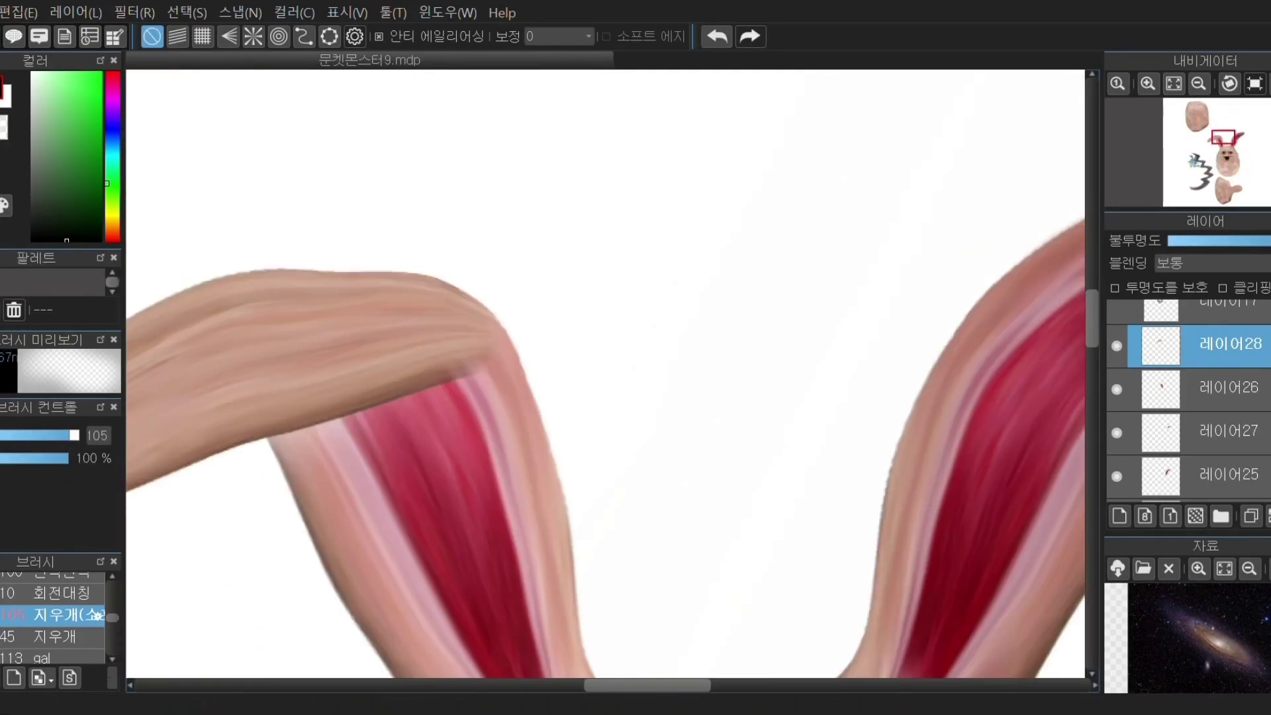
# Step: Mesh-warp the middle of the flap on 레이어28 slightly upward to smooth the top of the fold, and apply the warp
pyautogui.hotkey('ctrl', 'shift', 'm')
pyautogui.scroll(-2, 397, 369)
pyautogui.moveTo(329, 531); pyautogui.dragTo(329, 518)
pyautogui.moveTo(329, 349); pyautogui.dragTo(333, 338)
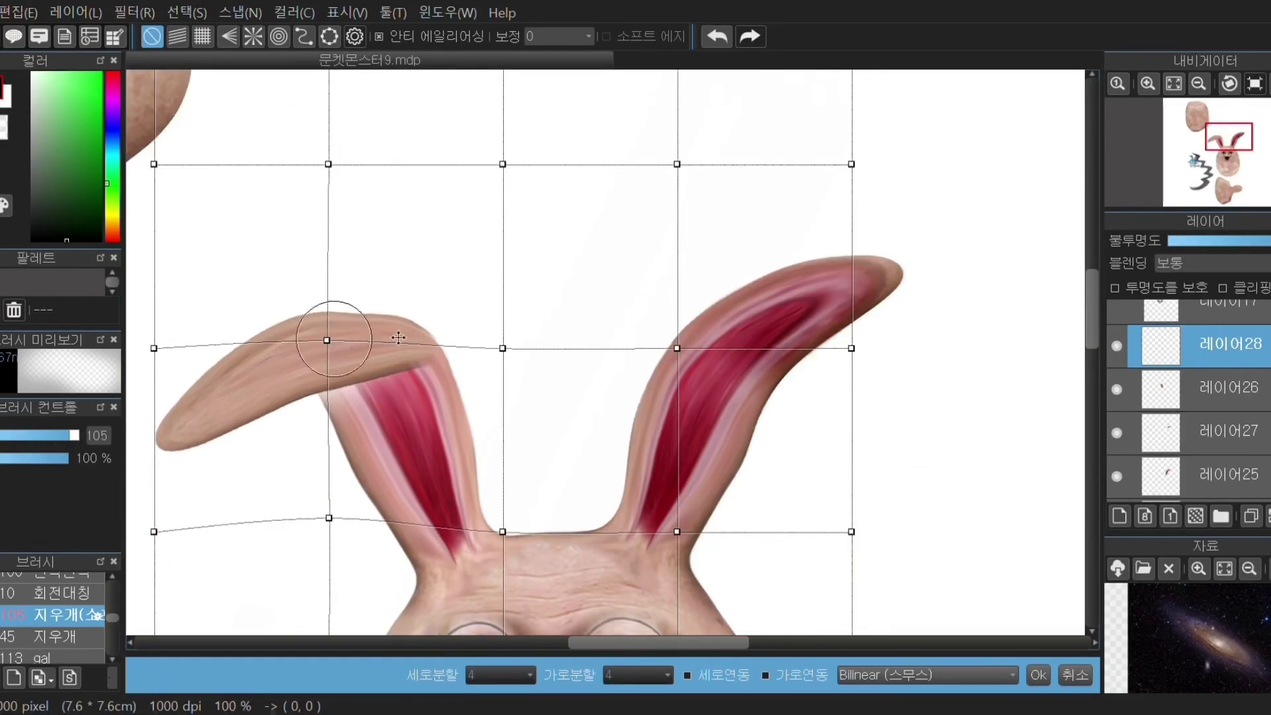
pyautogui.moveTo(503, 349); pyautogui.dragTo(502, 355)
pyautogui.press('Return')
pyautogui.scroll(-2, 542, 395)
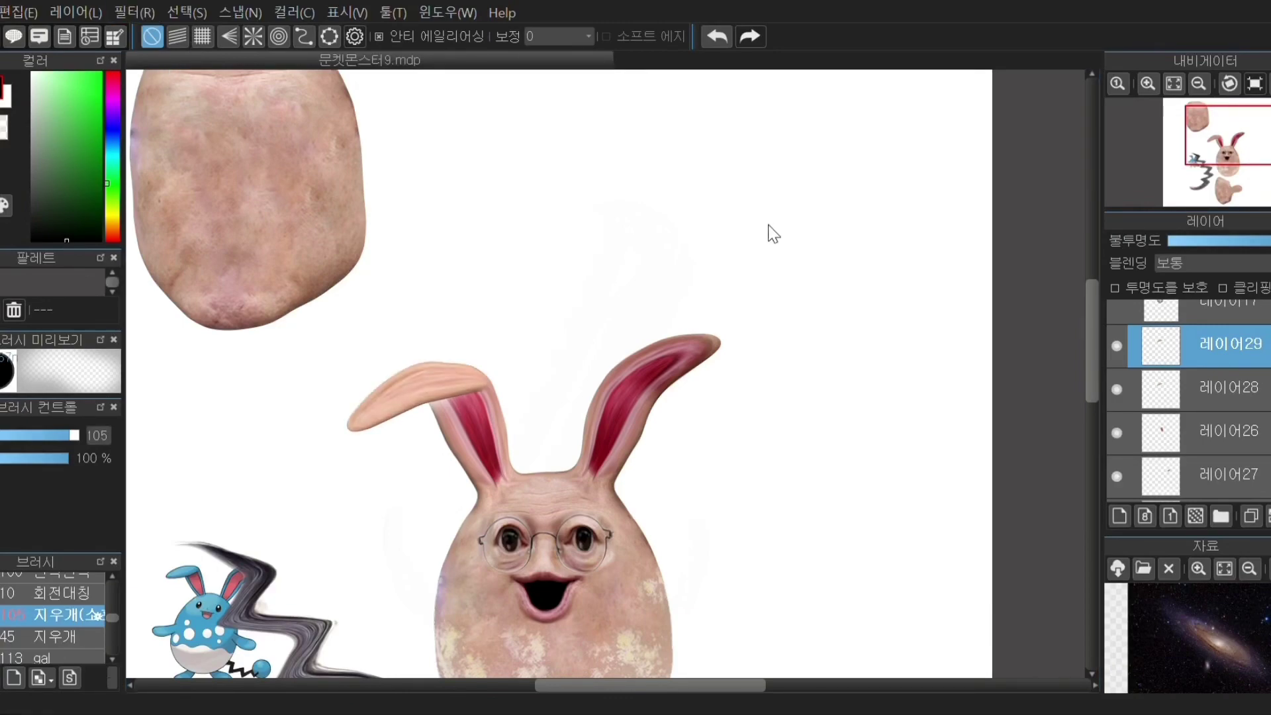
# Step: Erase the shading on 레이어29 with a larger eraser, and duplicate the ear layer 레이어26 as 레이어30 beneath the flap
pyautogui.moveTo(162, 439); pyautogui.dragTo(352, 449)
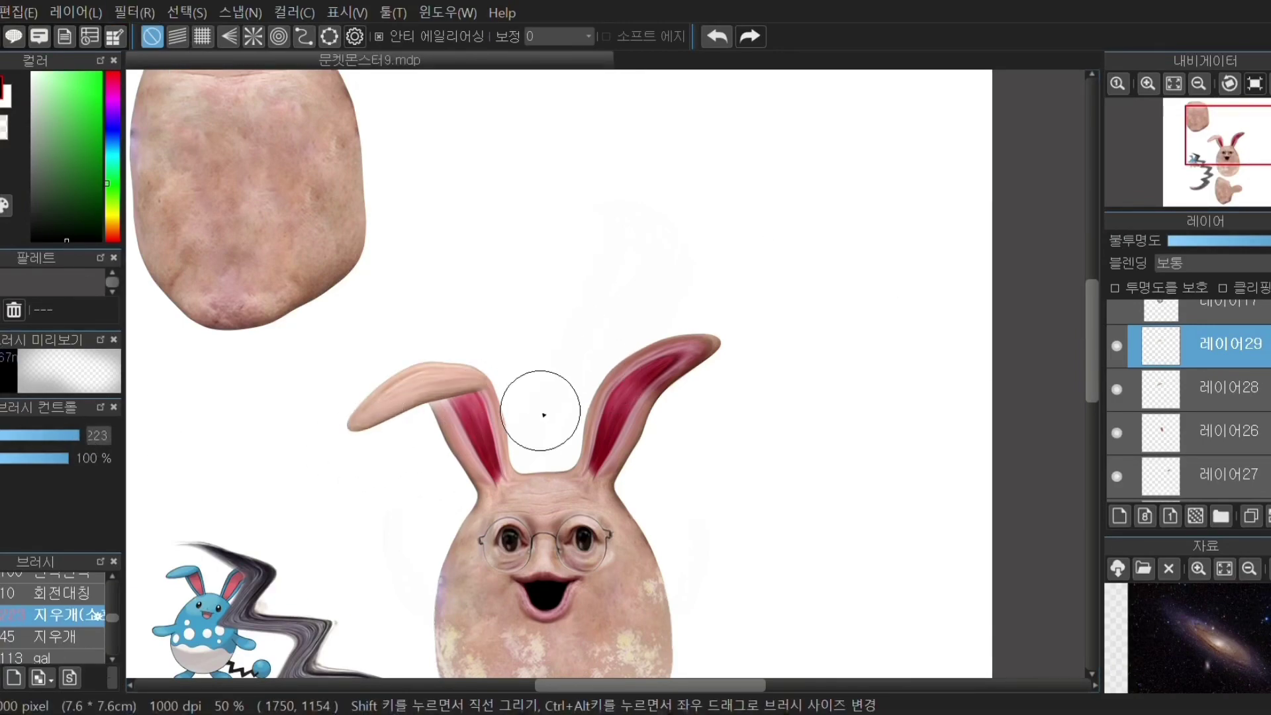
pyautogui.scroll(-2, 543, 415)
pyautogui.click(1165, 431)
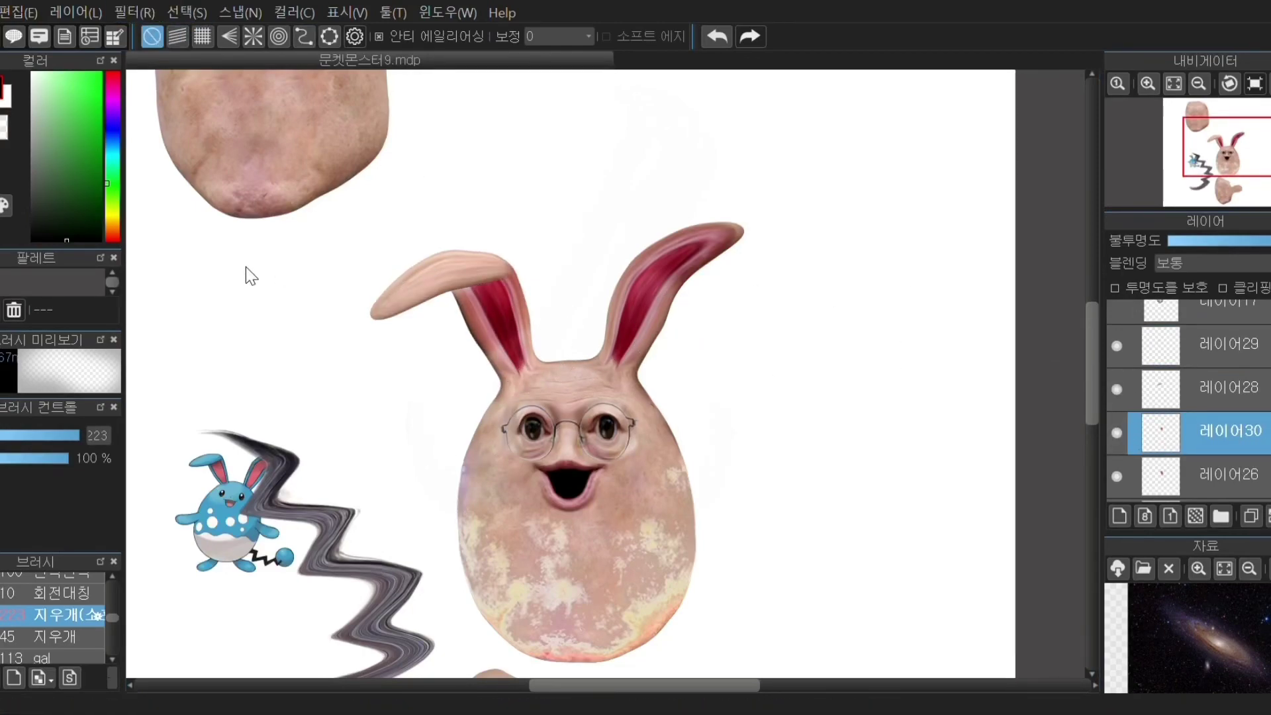
pyautogui.click(1251, 516)
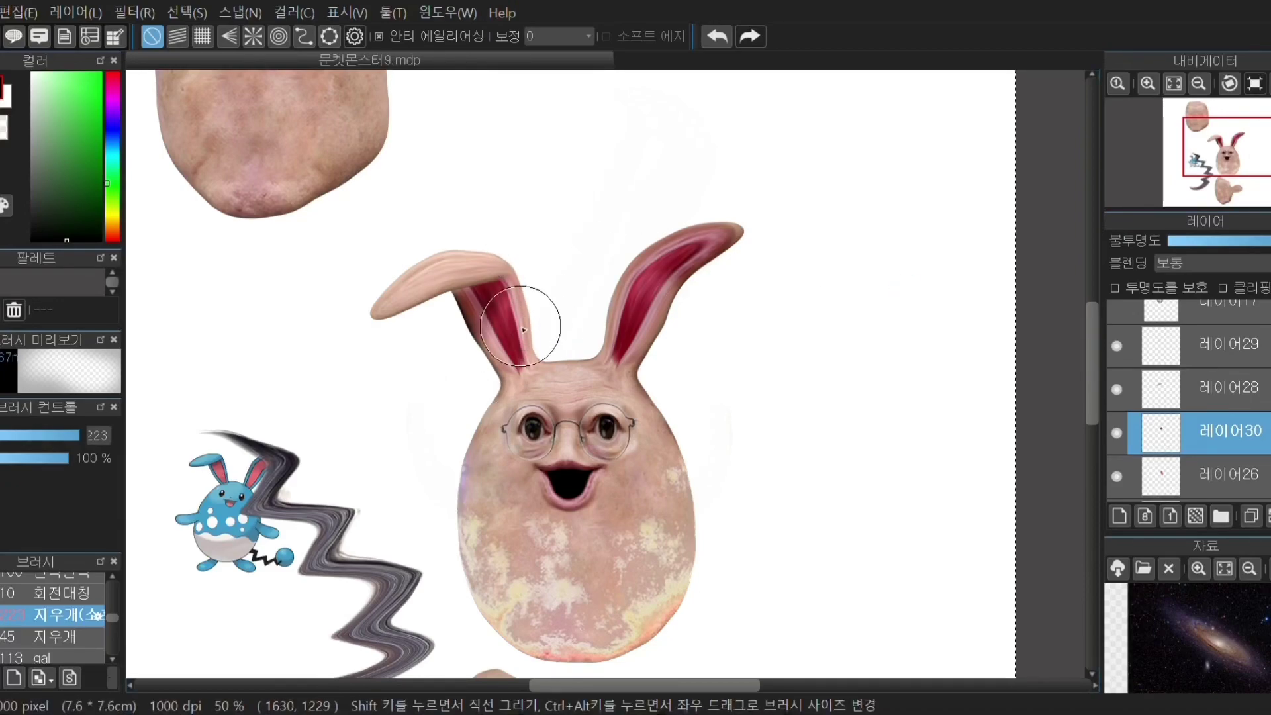
# Step: Soften the dark shading on 레이어30 with a low-opacity eraser to leave a shadow under the ear's fold, and clear the selection
pyautogui.click(29, 458)
pyautogui.scroll(-1, 453, 339)
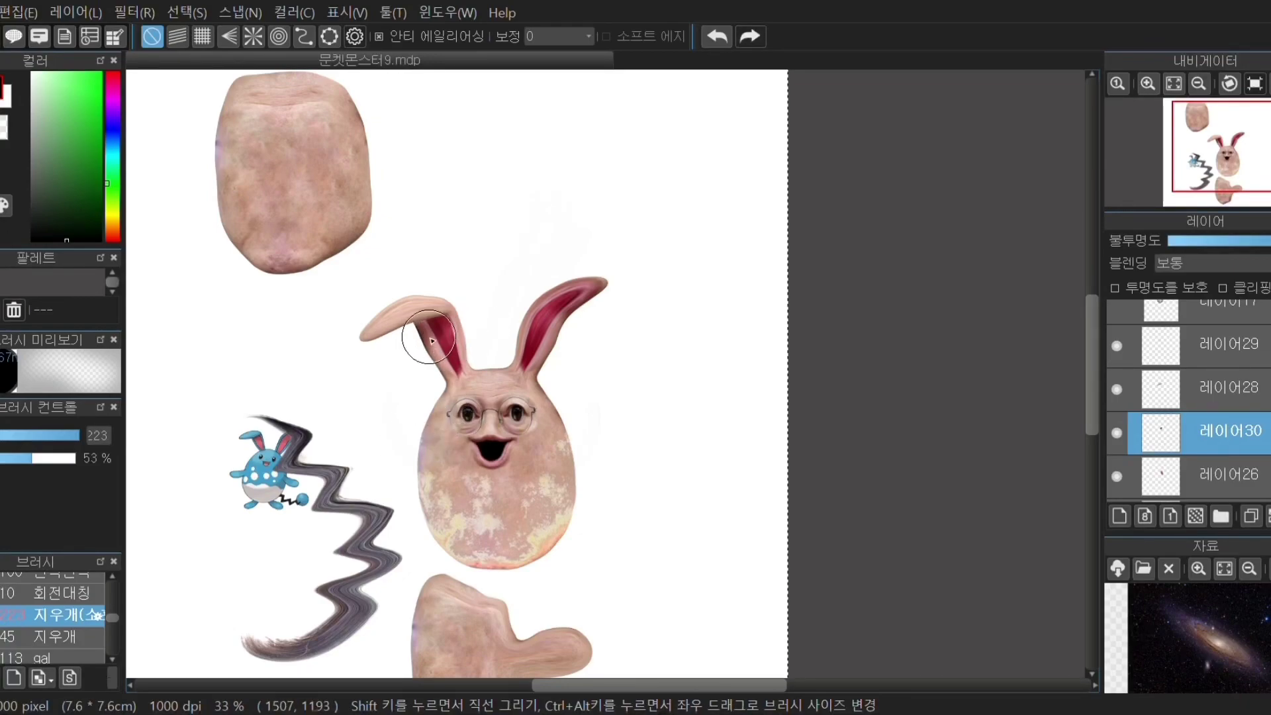
pyautogui.scroll(3, 432, 341)
pyautogui.moveTo(64, 441); pyautogui.dragTo(55, 435)
pyautogui.click(3, 458)
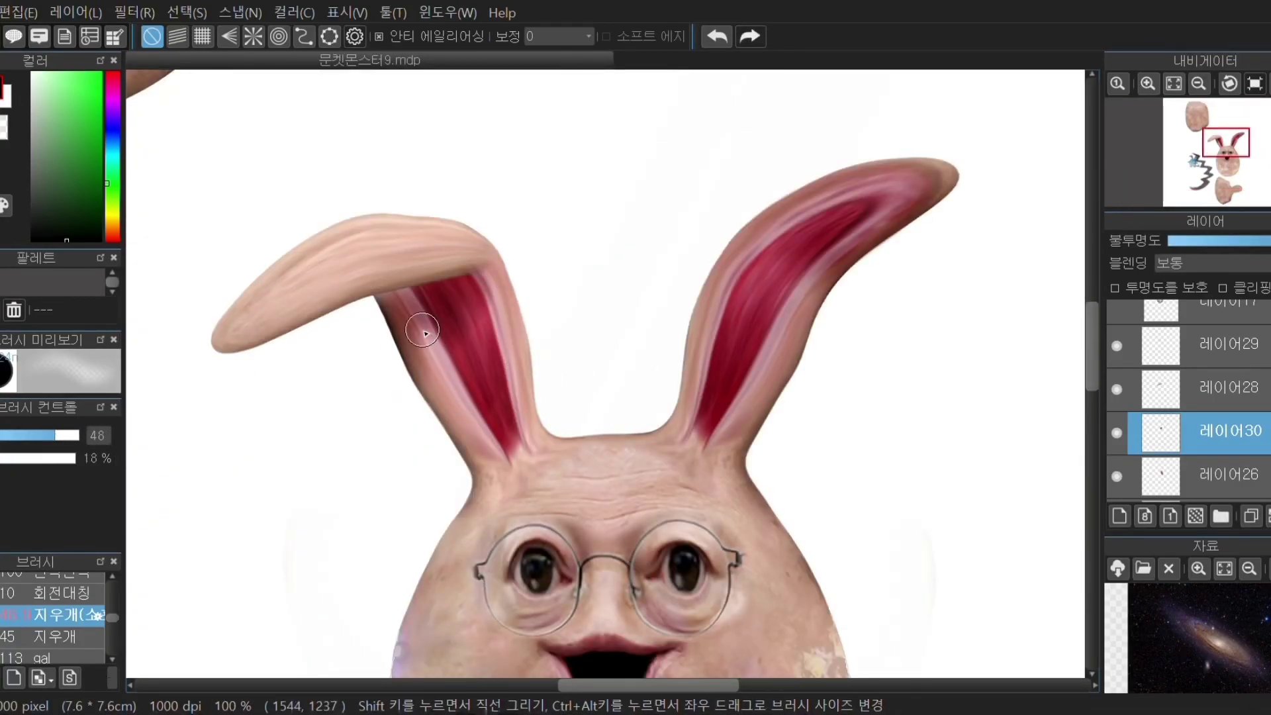
pyautogui.scroll(-3, 351, 429)
pyautogui.scroll(1, 380, 497)
pyautogui.scroll(-2, 584, 406)
pyautogui.scroll(2, 545, 589)
pyautogui.scroll(-2, 547, 465)
pyautogui.click(187, 12)
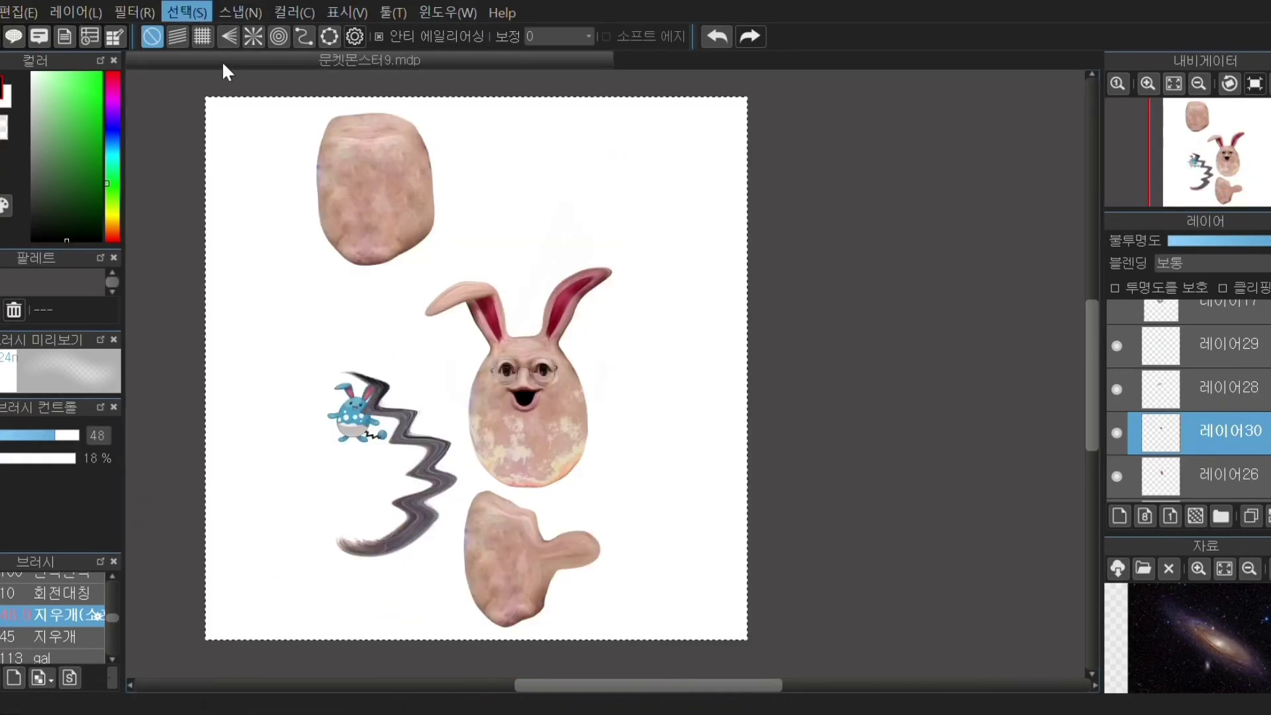
pyautogui.hotkey('ctrl', 'd')
# Step: Move the arm piece 레이어22 up behind the body's side, duplicate it as 레이어31, and hide the original
pyautogui.scroll(-3, 1110, 375)
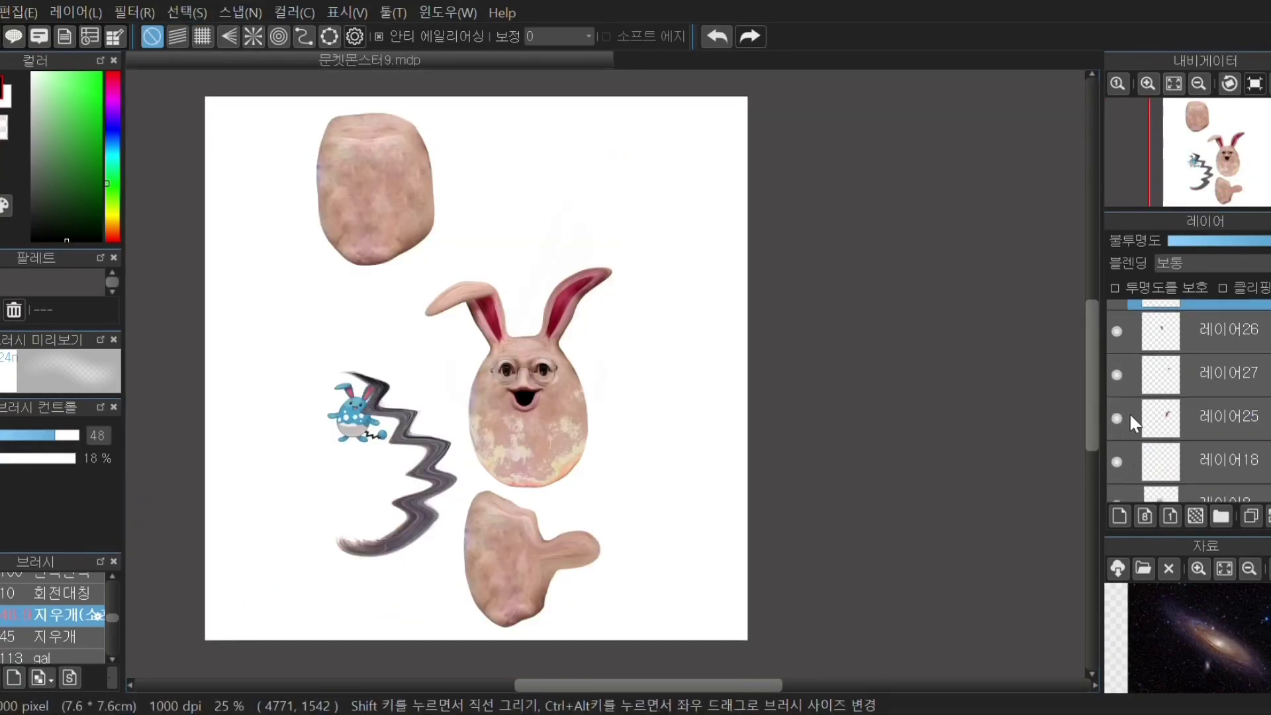
pyautogui.scroll(-3, 1119, 411)
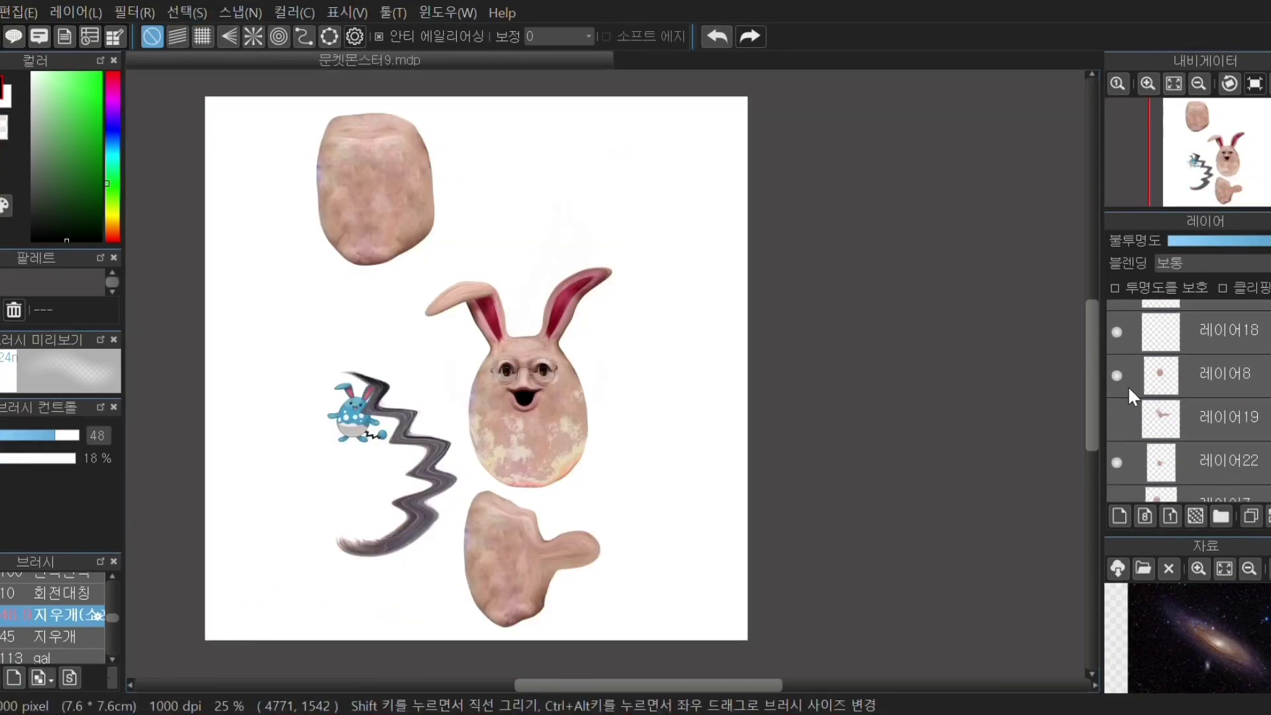
pyautogui.scroll(-1, 1119, 405)
pyautogui.click(1160, 408)
pyautogui.press('v')
pyautogui.moveTo(453, 608); pyautogui.dragTo(481, 463)
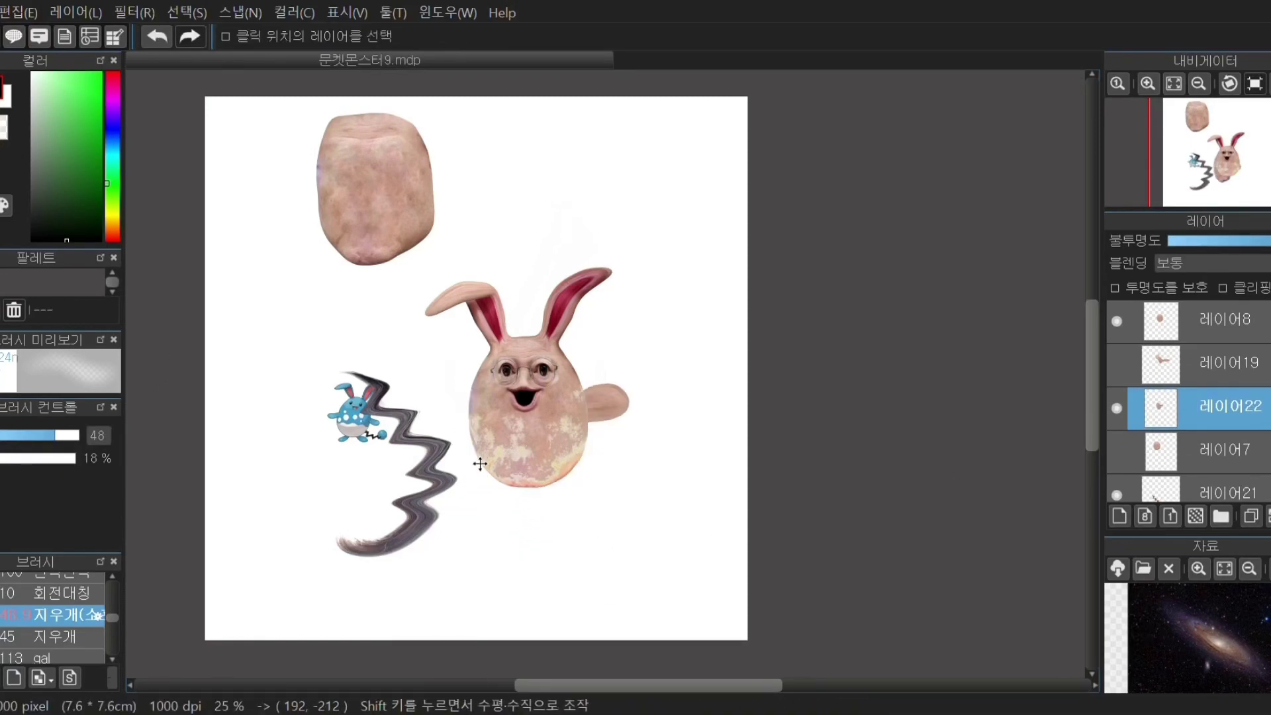
pyautogui.scroll(2, 542, 419)
pyautogui.moveTo(731, 390); pyautogui.dragTo(786, 380)
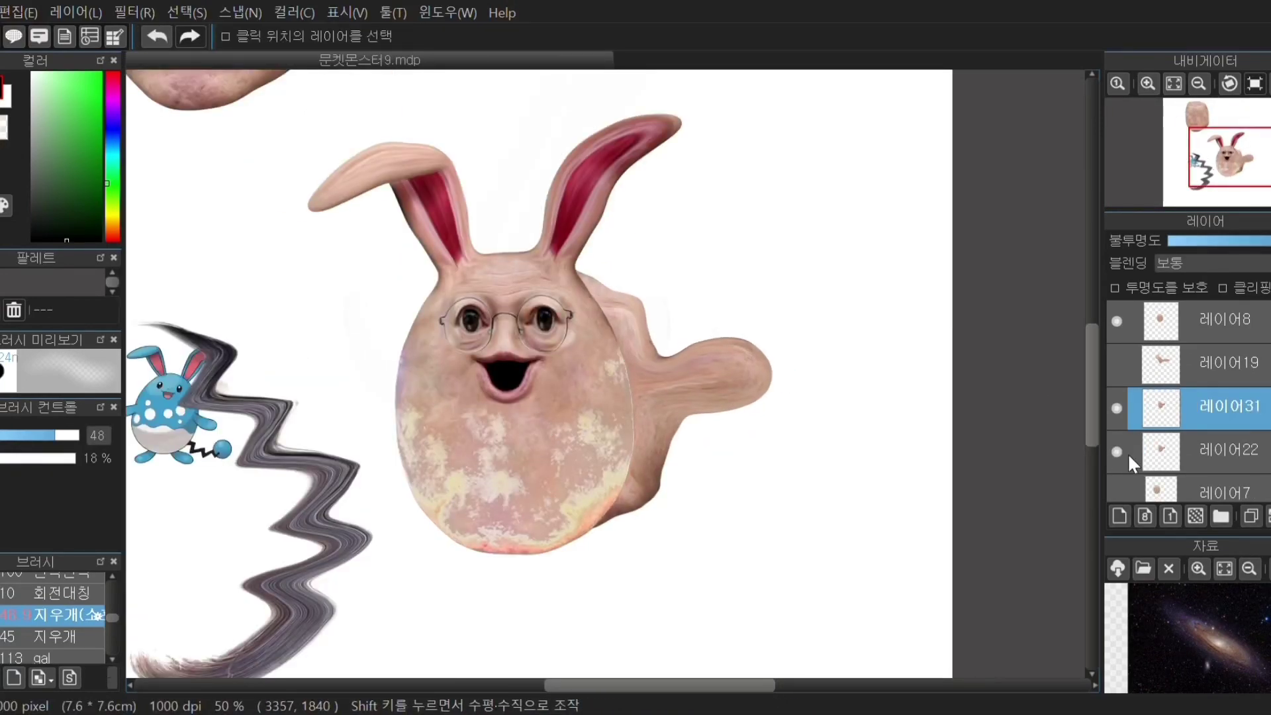
pyautogui.hotkey('ctrl', 'z')
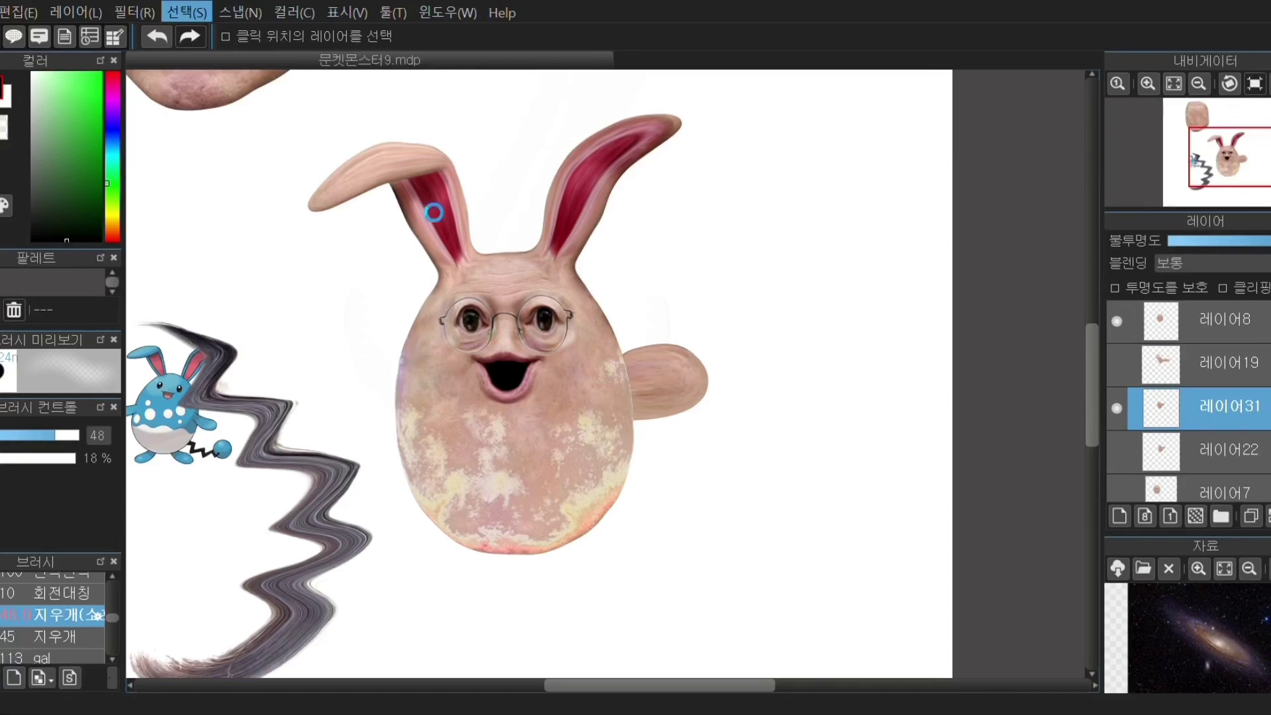
# Step: Rotate the arm piece on 레이어31 so the arm slopes downward, and place its layer above the body
pyautogui.click(433, 212)
pyautogui.click(185, 14)
pyautogui.click(226, 220)
pyautogui.click(182, 7)
pyautogui.click(228, 238)
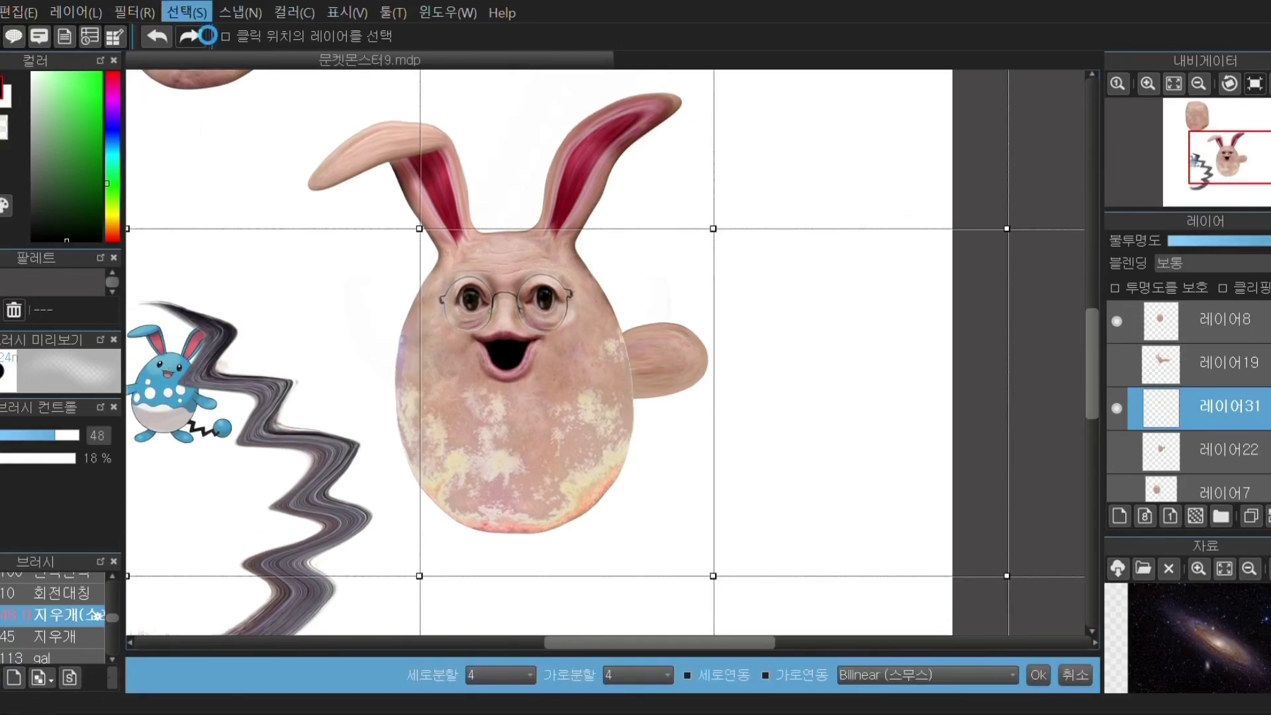
pyautogui.click(184, 13)
pyautogui.click(225, 220)
pyautogui.moveTo(757, 205); pyautogui.dragTo(804, 281)
pyautogui.moveTo(706, 354); pyautogui.dragTo(716, 332)
pyautogui.moveTo(804, 245); pyautogui.dragTo(816, 283)
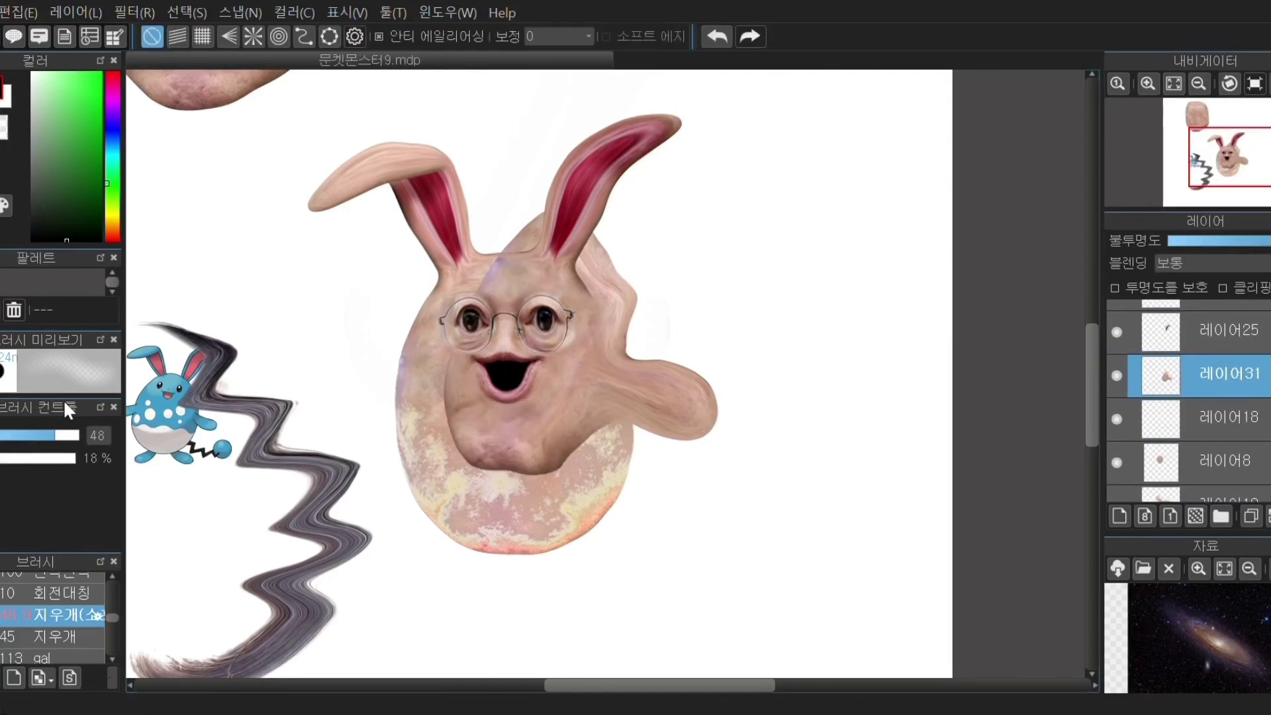
# Step: Erase the torso part of 레이어31 at 100 % opacity so only the arm remains, blended into the body's side
pyautogui.click(73, 435)
pyautogui.moveTo(529, 463); pyautogui.dragTo(551, 471)
pyautogui.moveTo(25, 458); pyautogui.dragTo(93, 457)
pyautogui.click(78, 435)
pyautogui.moveTo(543, 461); pyautogui.dragTo(563, 463)
pyautogui.moveTo(623, 238)
pyautogui.mouseDown()
pyautogui.moveTo(608, 258)
pyautogui.moveTo(525, 245)
pyautogui.moveTo(496, 456)
pyautogui.mouseUp()
pyautogui.scroll(1, 527, 439)
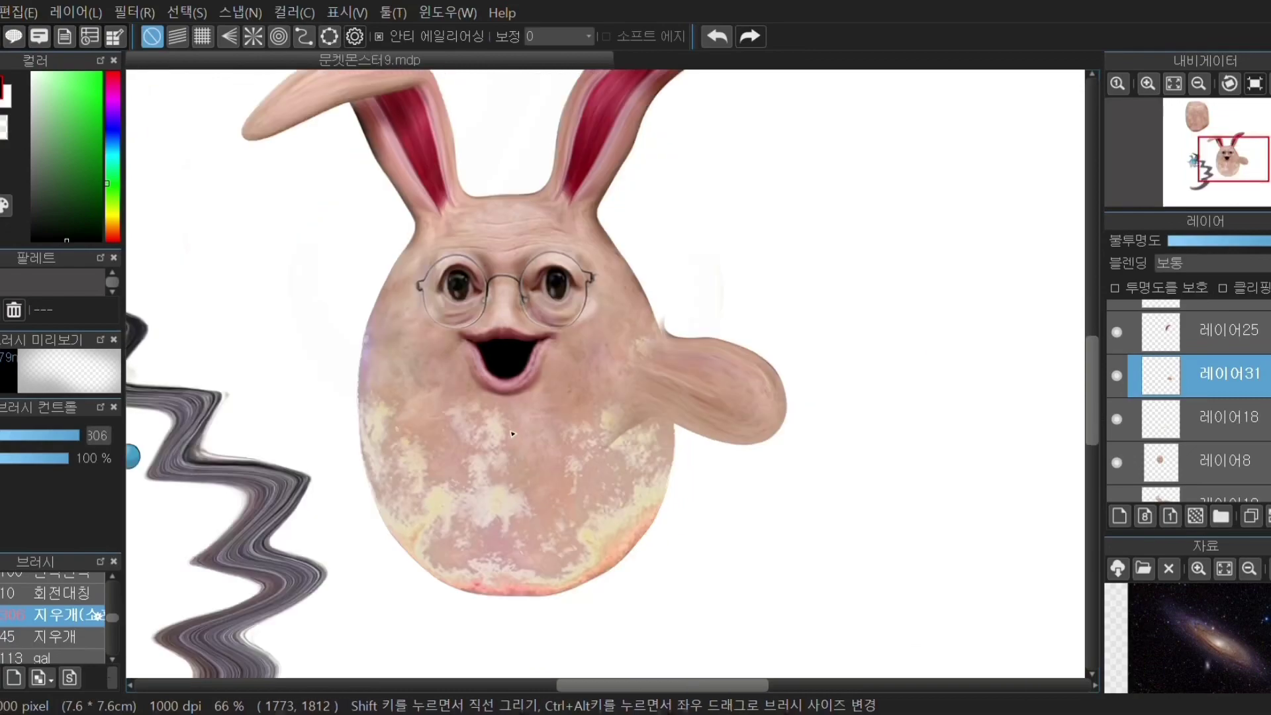
# Step: Mesh-warp the arm on 레이어31 into a slimmer limb sloping down to a rounded hand, and apply the warp
pyautogui.click(186, 13)
pyautogui.click(288, 252)
pyautogui.moveTo(645, 292); pyautogui.dragTo(628, 290)
pyautogui.moveTo(693, 292); pyautogui.dragTo(748, 299)
pyautogui.moveTo(741, 434); pyautogui.dragTo(686, 396)
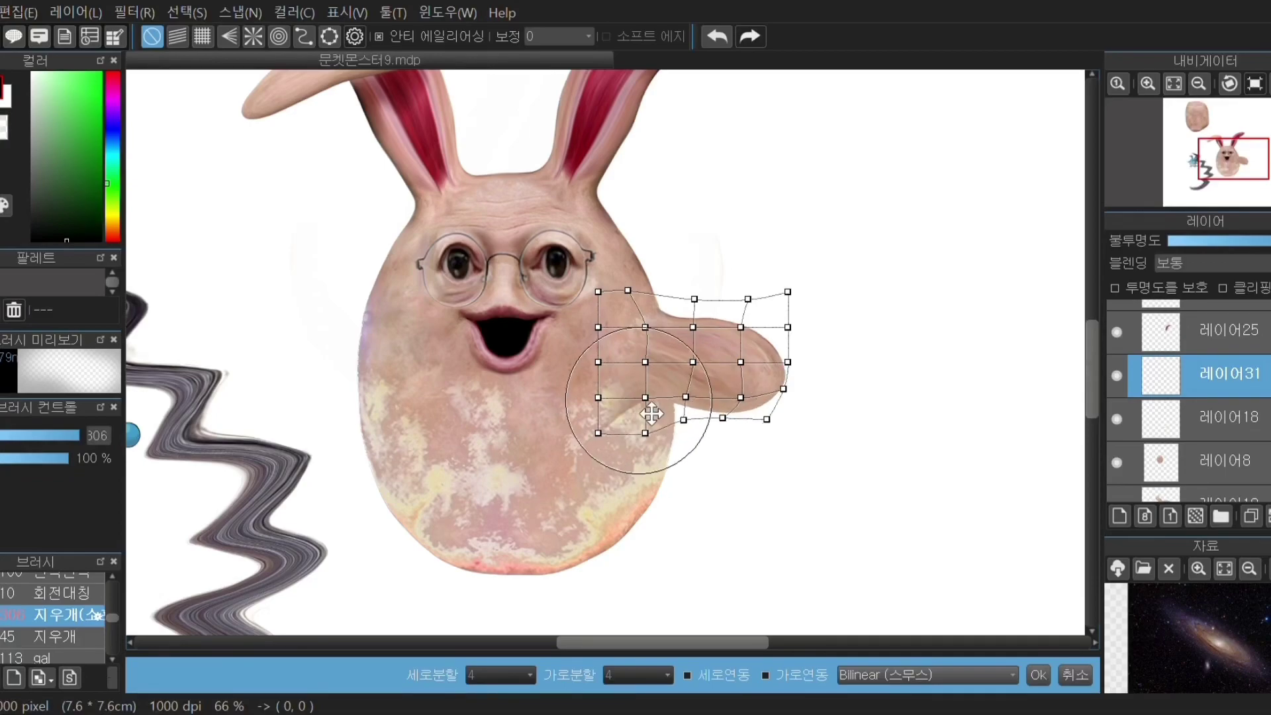
pyautogui.moveTo(598, 398); pyautogui.dragTo(619, 404)
pyautogui.moveTo(645, 434); pyautogui.dragTo(676, 457)
pyautogui.moveTo(598, 434); pyautogui.dragTo(631, 478)
pyautogui.moveTo(646, 398); pyautogui.dragTo(649, 394)
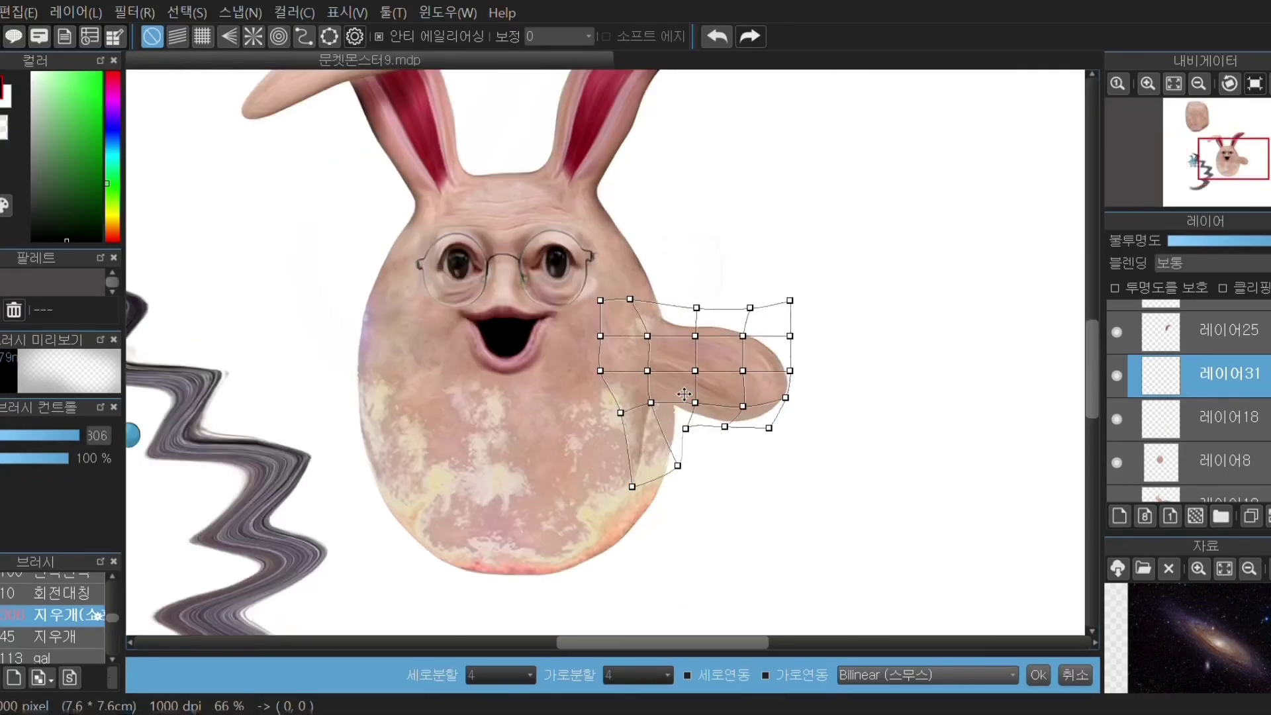
pyautogui.scroll(1, 663, 361)
pyautogui.moveTo(651, 422)
pyautogui.mouseDown()
pyautogui.moveTo(645, 357)
pyautogui.moveTo(789, 335)
pyautogui.moveTo(732, 347)
pyautogui.moveTo(800, 345)
pyautogui.moveTo(704, 463)
pyautogui.moveTo(689, 519)
pyautogui.moveTo(710, 420)
pyautogui.moveTo(775, 428)
pyautogui.moveTo(766, 454)
pyautogui.moveTo(718, 460)
pyautogui.moveTo(724, 285)
pyautogui.moveTo(723, 306)
pyautogui.mouseUp()
pyautogui.moveTo(792, 285); pyautogui.dragTo(841, 422)
pyautogui.press('Return')
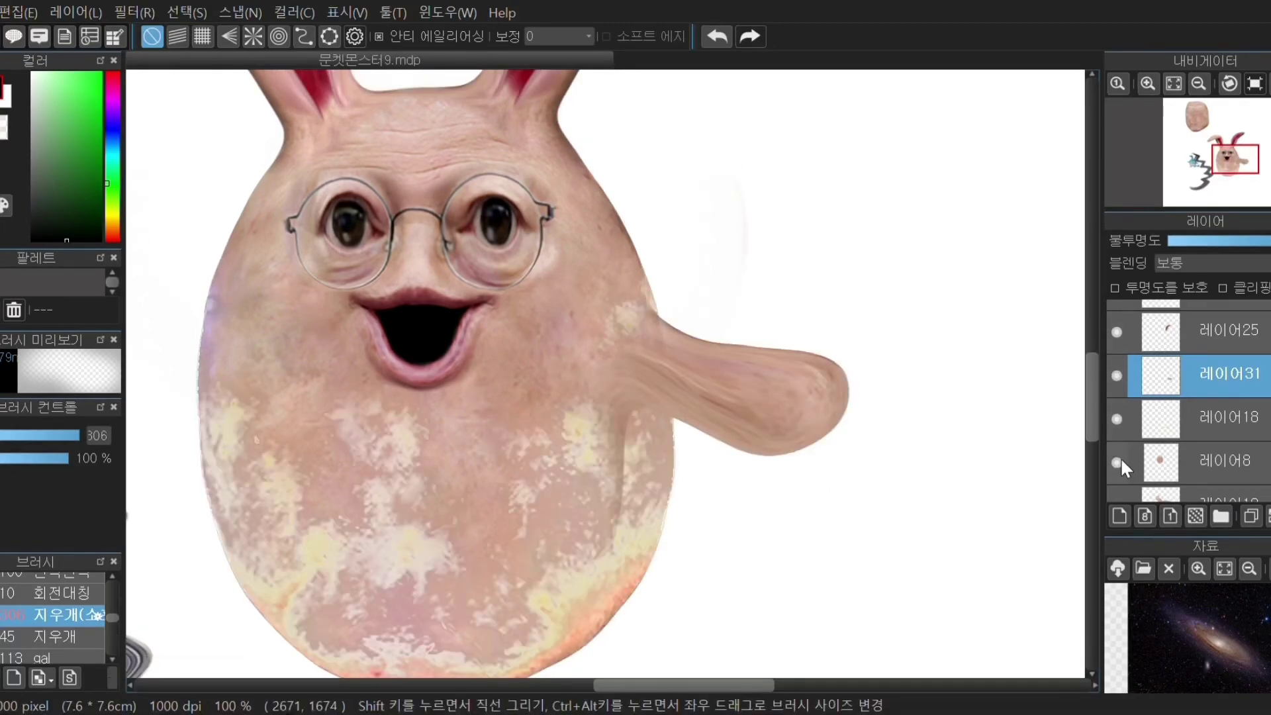
# Step: Examine which parts of the creature the layers from 레이어29 down to 레이어25 hold by toggling their visibility
pyautogui.scroll(3, 1122, 439)
pyautogui.click(1123, 355)
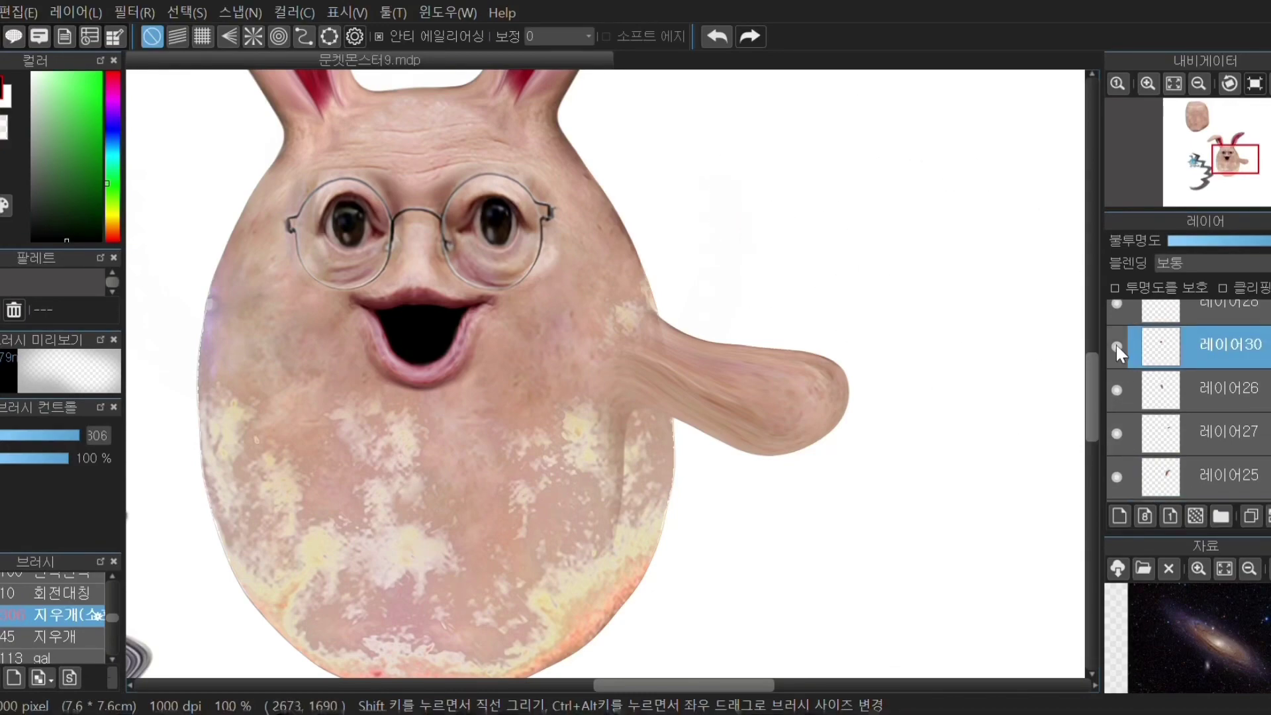
pyautogui.scroll(-4, 1046, 334)
pyautogui.scroll(2, 1052, 337)
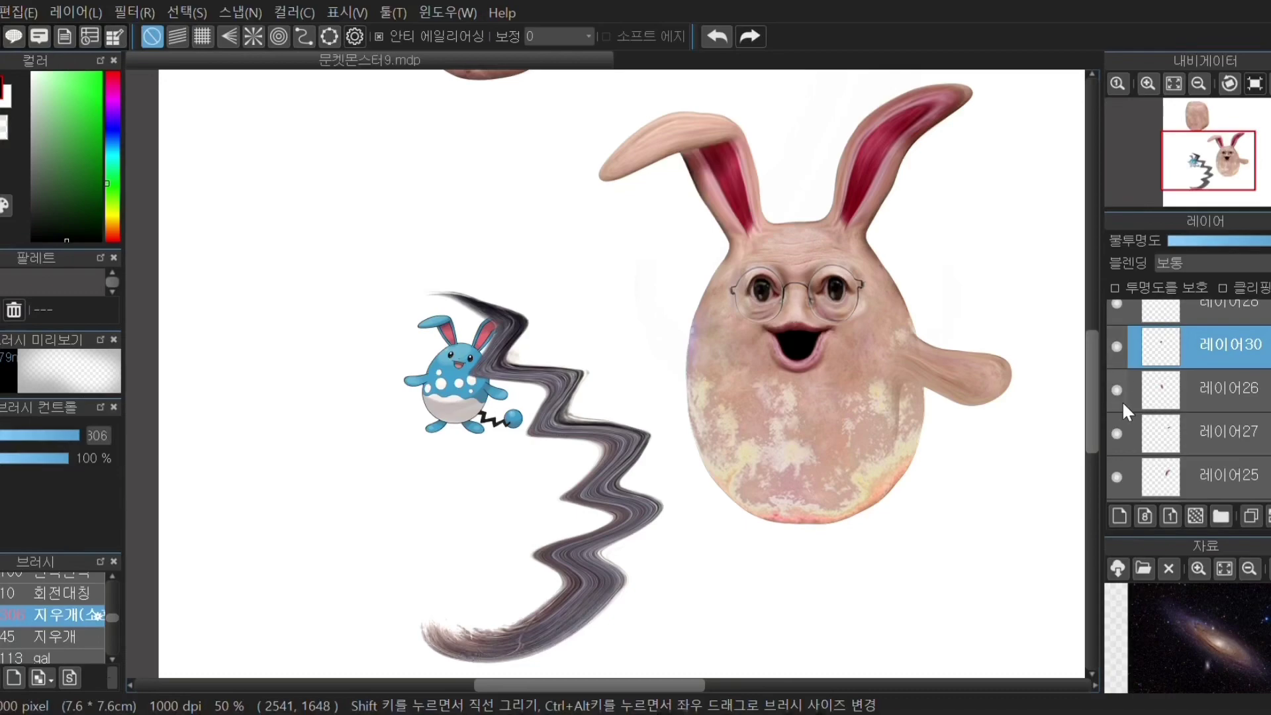
pyautogui.click(1126, 477)
pyautogui.scroll(3, 1163, 416)
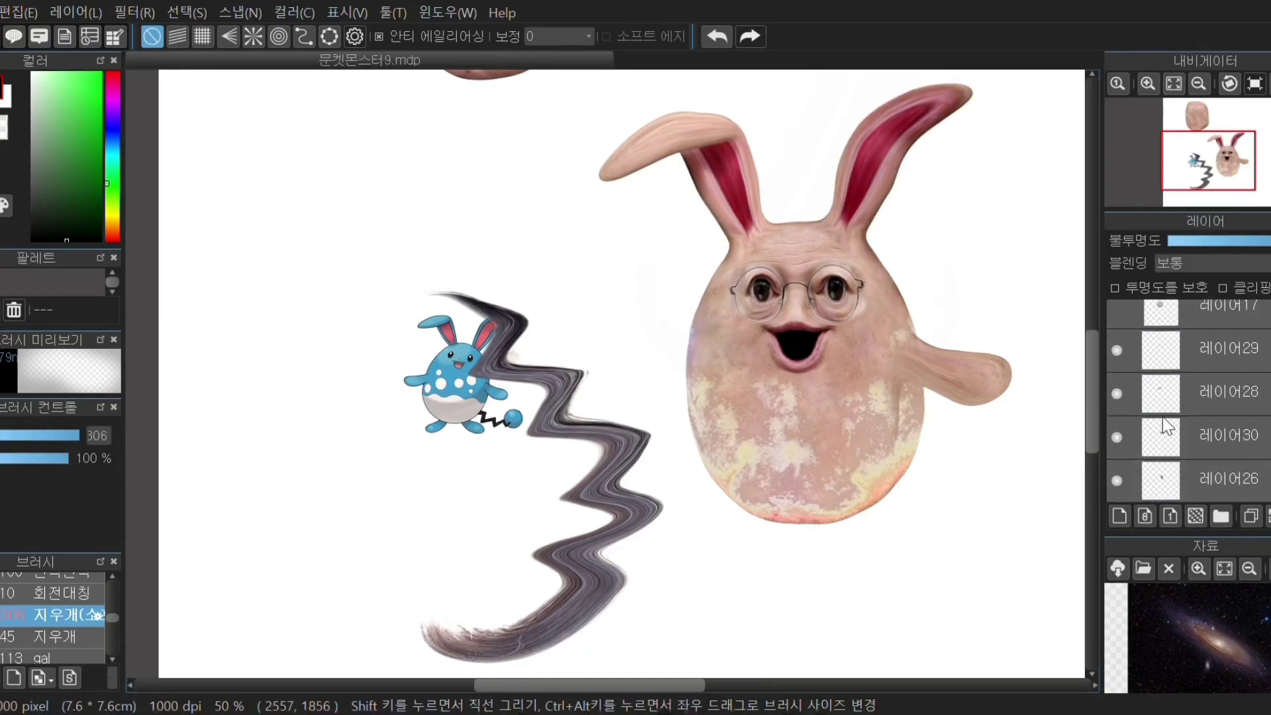
pyautogui.click(1117, 427)
pyautogui.click(1117, 427)
pyautogui.click(1118, 385)
pyautogui.click(1117, 385)
pyautogui.scroll(-4, 1117, 378)
pyautogui.click(1118, 377)
pyautogui.click(1117, 377)
pyautogui.click(1116, 375)
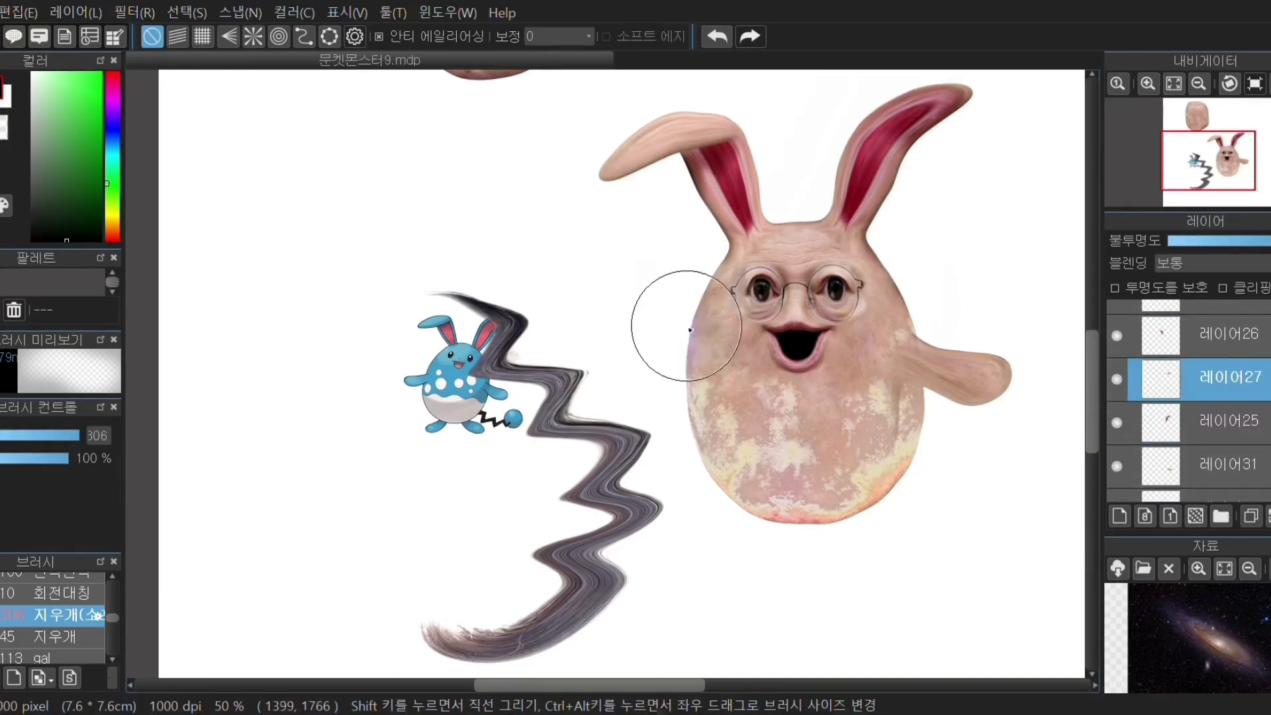
pyautogui.click(1119, 331)
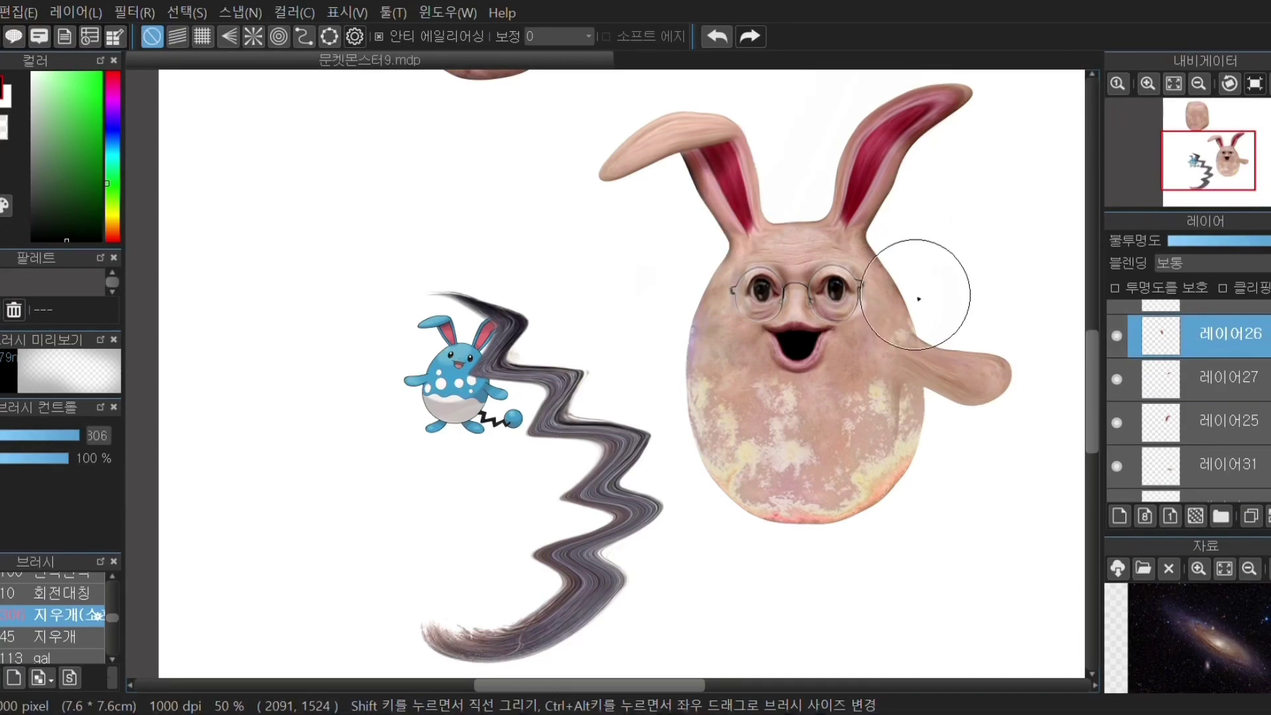
# Step: Mesh-warp the arm on 레이어31 to lower its upper edge and slim the hand, and apply the warp
pyautogui.click(1181, 462)
pyautogui.scroll(1, 984, 328)
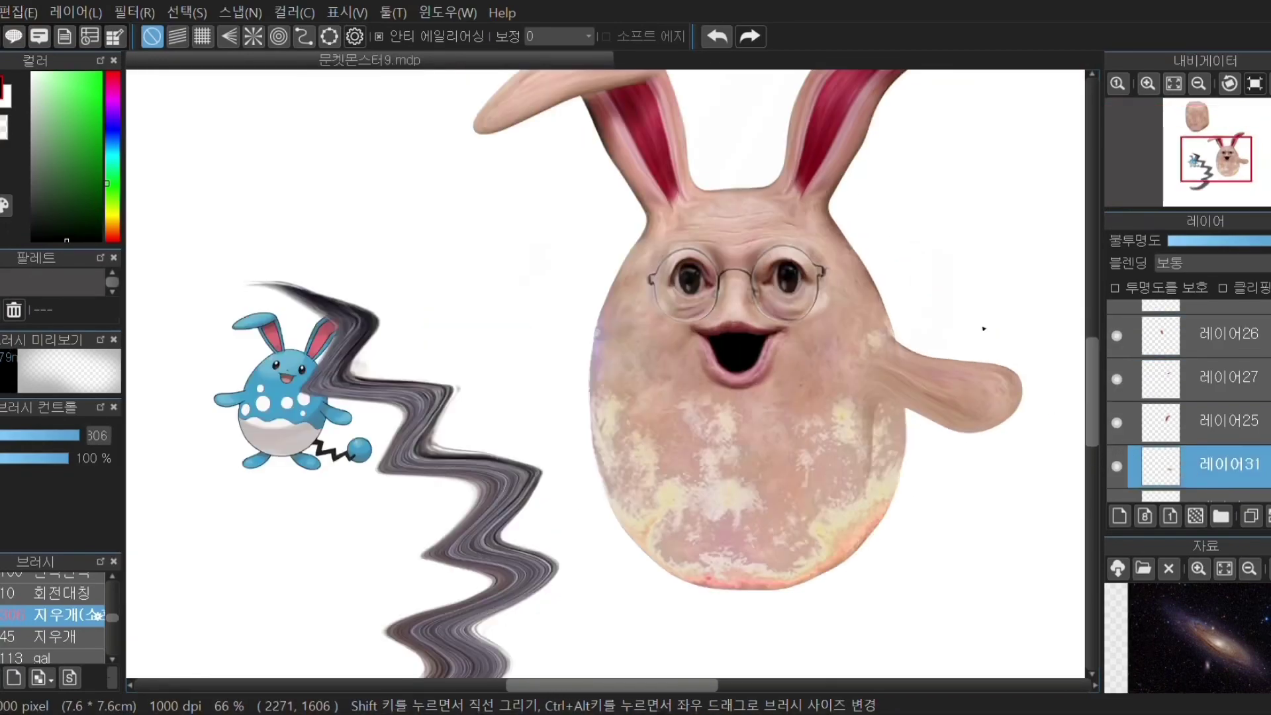
pyautogui.click(189, 12)
pyautogui.moveTo(934, 346); pyautogui.dragTo(985, 352)
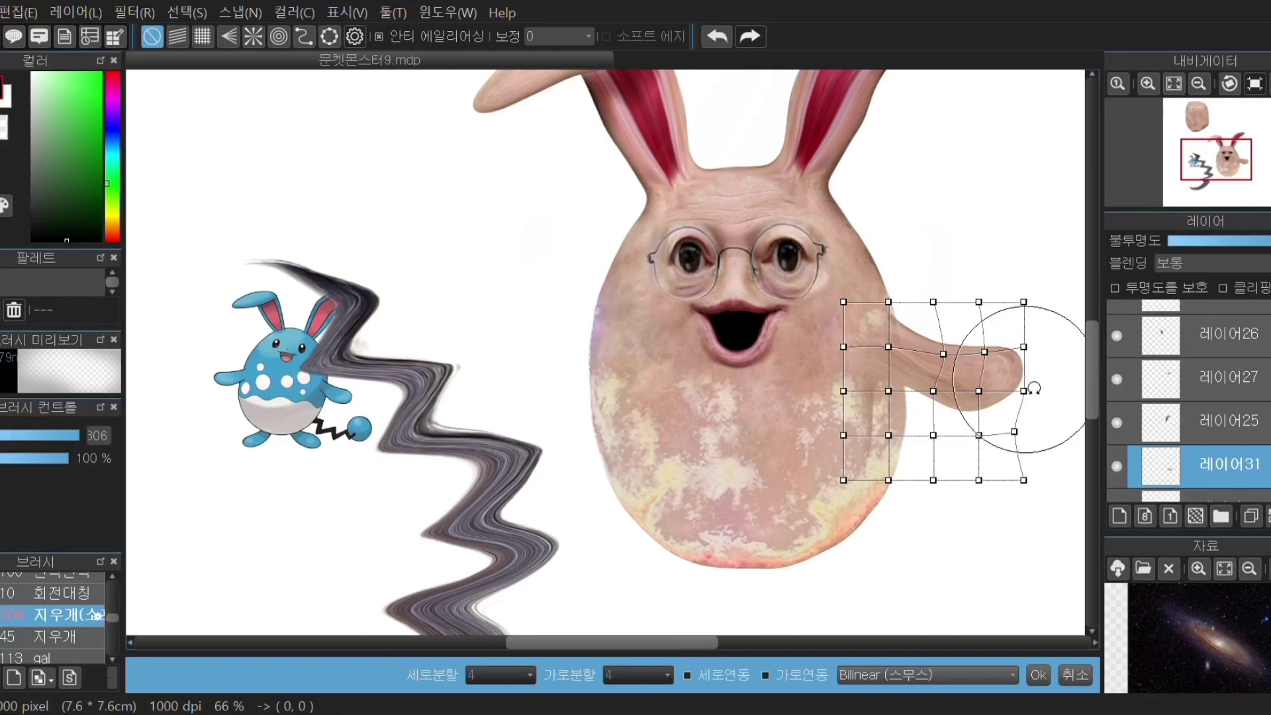
pyautogui.press('Return')
pyautogui.scroll(-1, 860, 439)
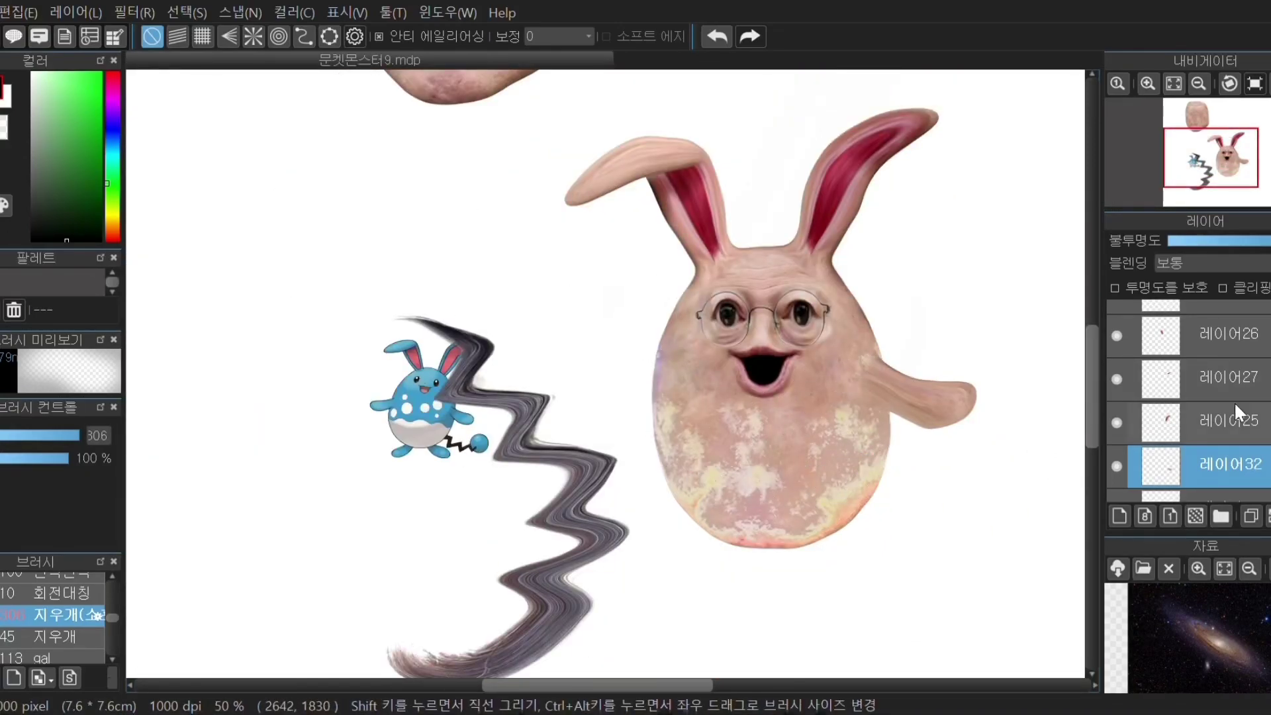
# Step: Nudge the shoulder end of the arm on 레이어31 slightly downward with a mesh warp, and apply it
pyautogui.scroll(1, 1147, 446)
pyautogui.scroll(-5, 1146, 446)
pyautogui.click(1159, 341)
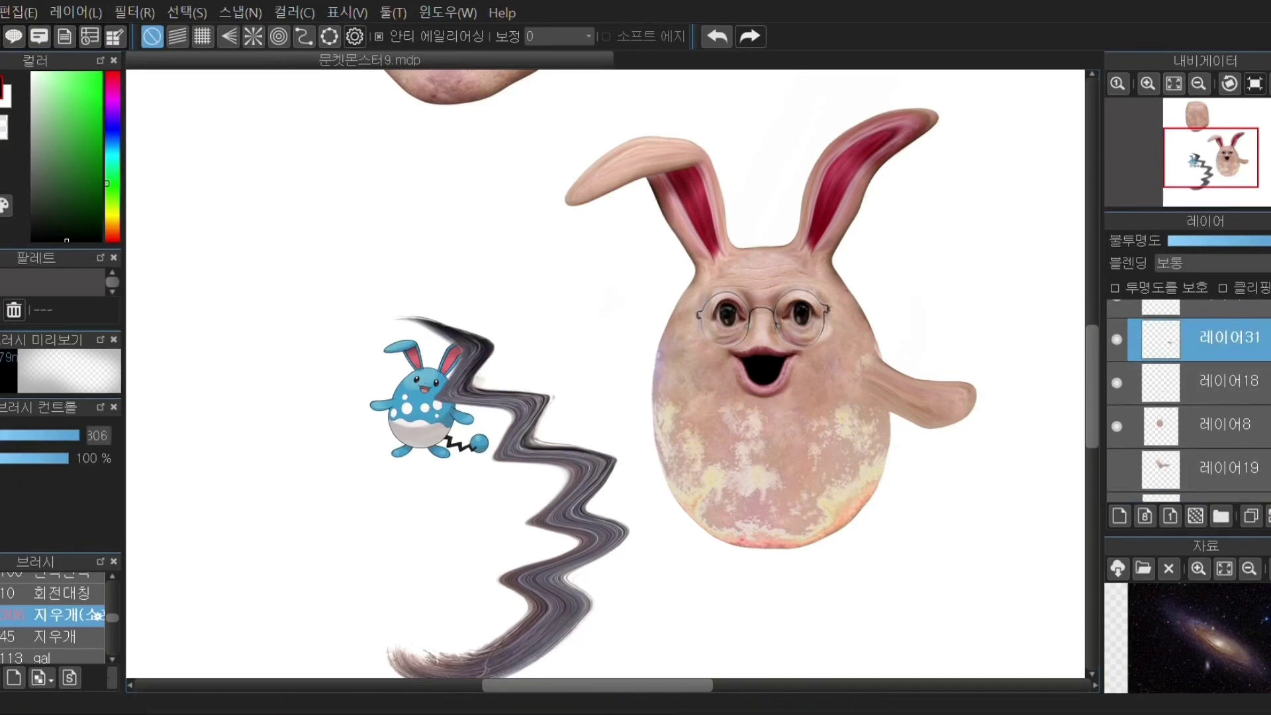
pyautogui.click(301, 249)
pyautogui.moveTo(888, 349); pyautogui.dragTo(888, 364)
pyautogui.press('Return')
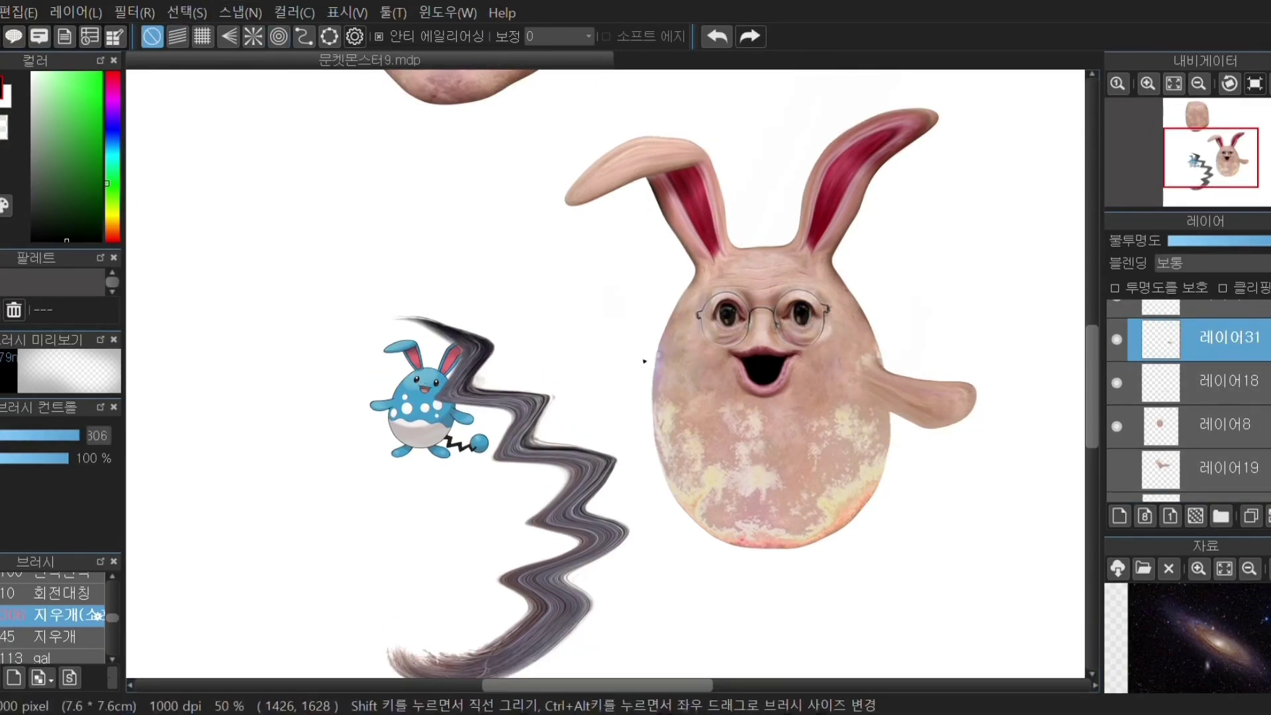
# Step: Duplicate the arm as 레이어32, mirror it horizontally, and position it on the opposite side of the body
pyautogui.hotkey('ctrl', 'c')
pyautogui.hotkey('ctrl', 'v')
pyautogui.moveTo(904, 501); pyautogui.dragTo(596, 507)
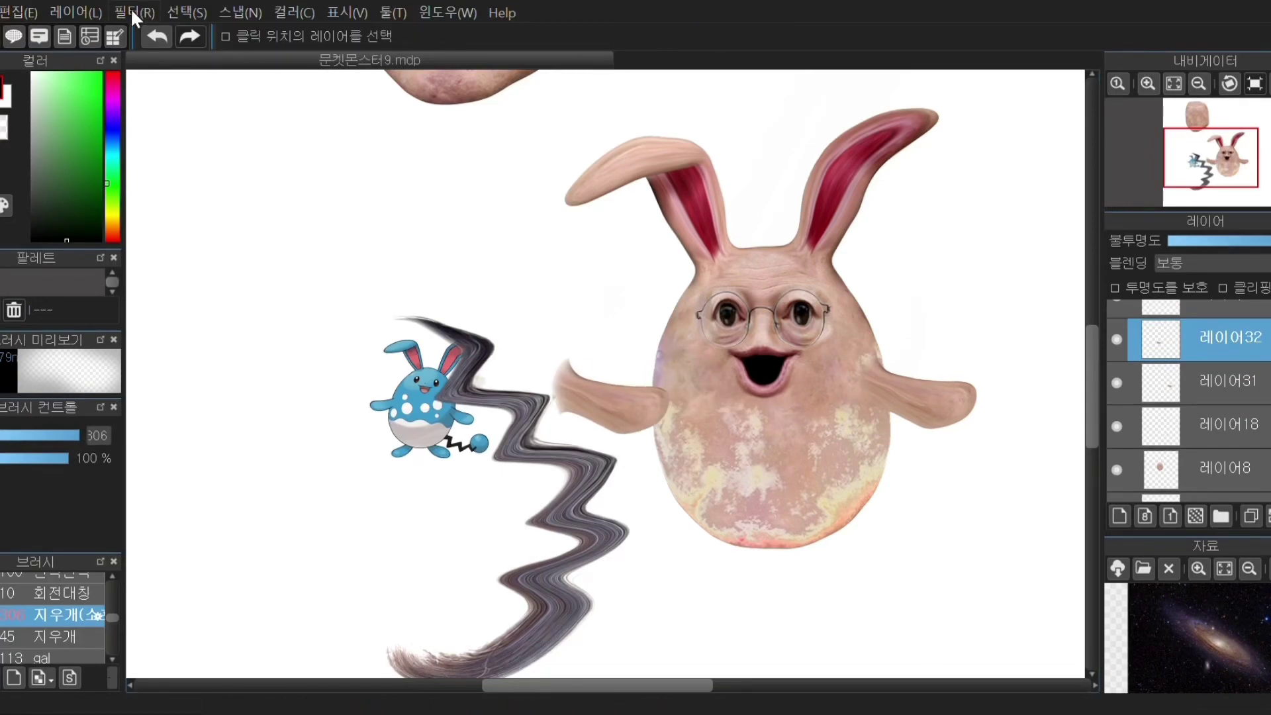
pyautogui.moveTo(725, 429); pyautogui.dragTo(619, 422)
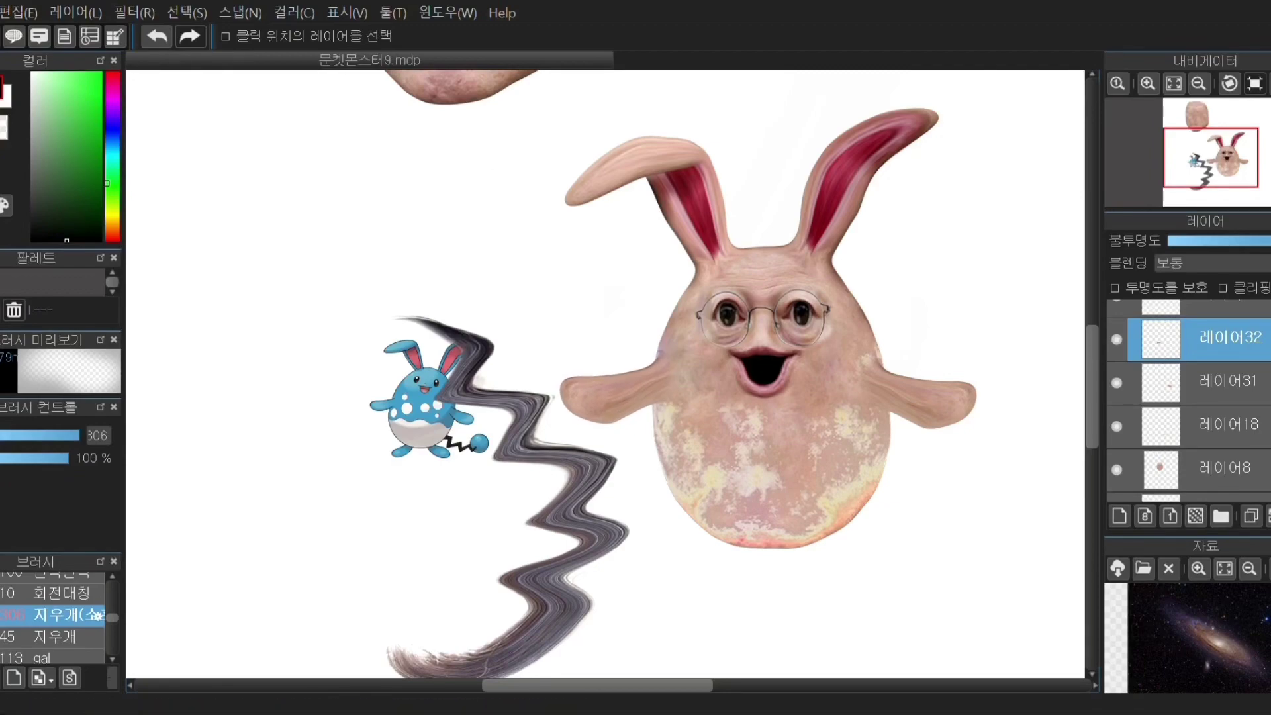
# Step: Scale down the mirrored arm on 레이어32 toward the body, and apply the transformation
pyautogui.click(187, 13)
pyautogui.click(222, 205)
pyautogui.moveTo(561, 316); pyautogui.dragTo(608, 355)
pyautogui.click(1038, 673)
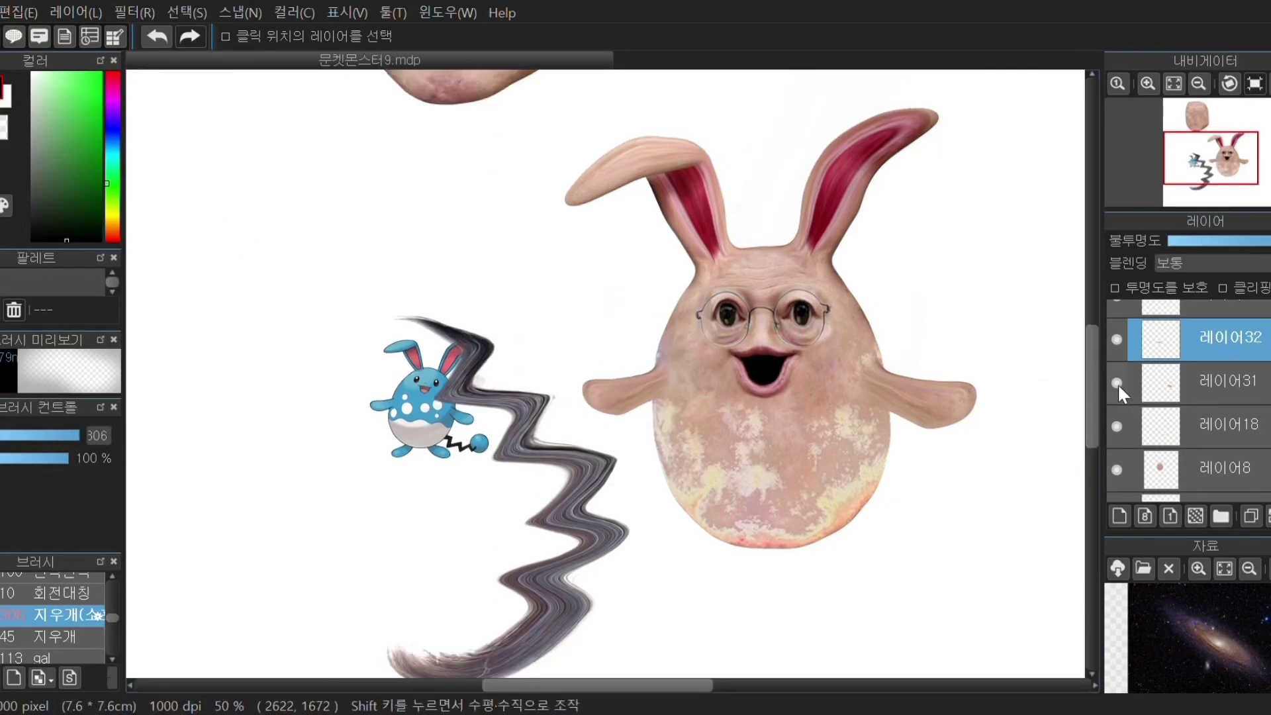
# Step: Scale down the original arm on 레이어31 to match the mirrored one, and apply the transformation
pyautogui.click(1121, 394)
pyautogui.hotkey('ctrl', 't')
pyautogui.moveTo(975, 397); pyautogui.dragTo(958, 386)
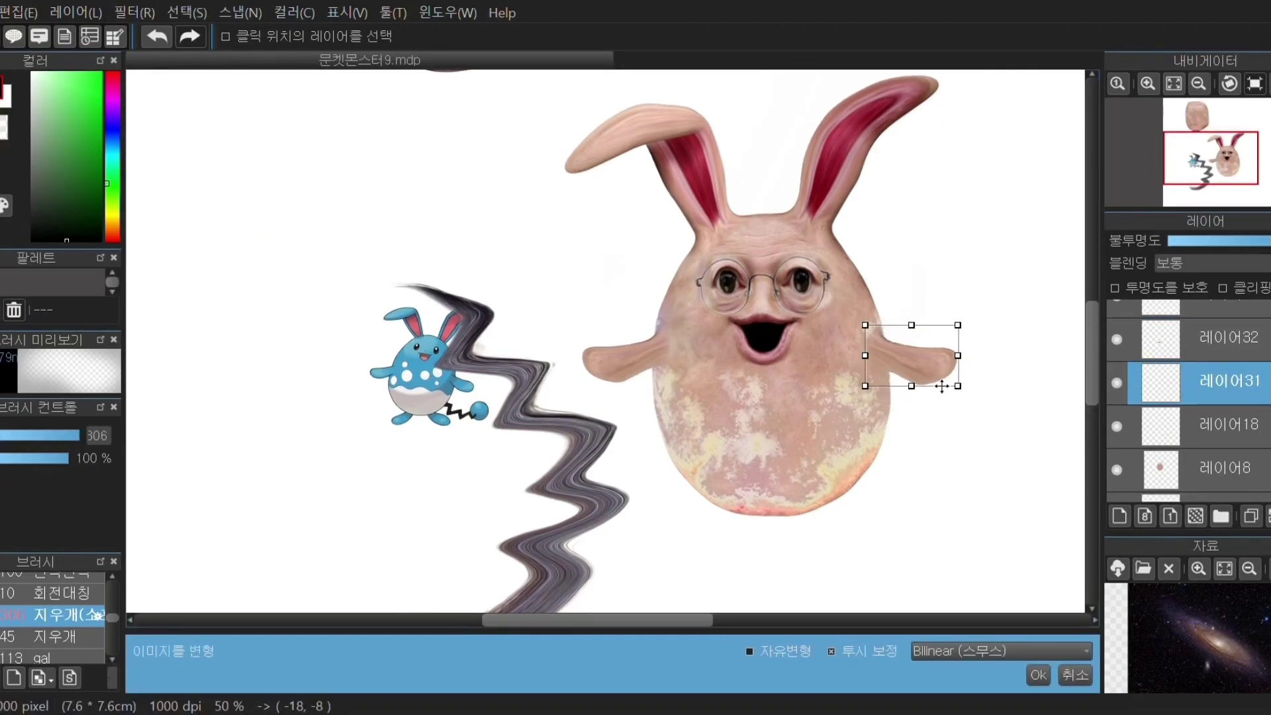
pyautogui.press('Return')
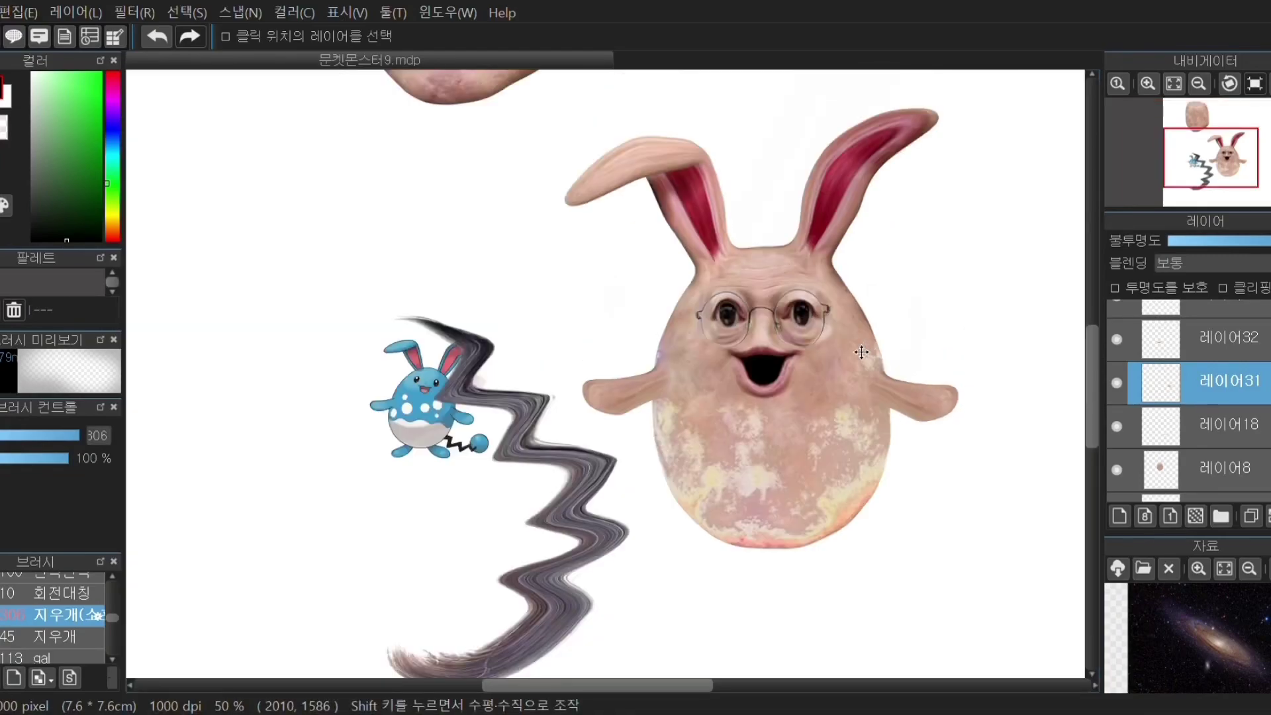
# Step: Show the leg piece 레이어19, move it below the body, duplicate it as 레이어33, and hide the original
pyautogui.scroll(-1, 861, 353)
pyautogui.scroll(1, 837, 495)
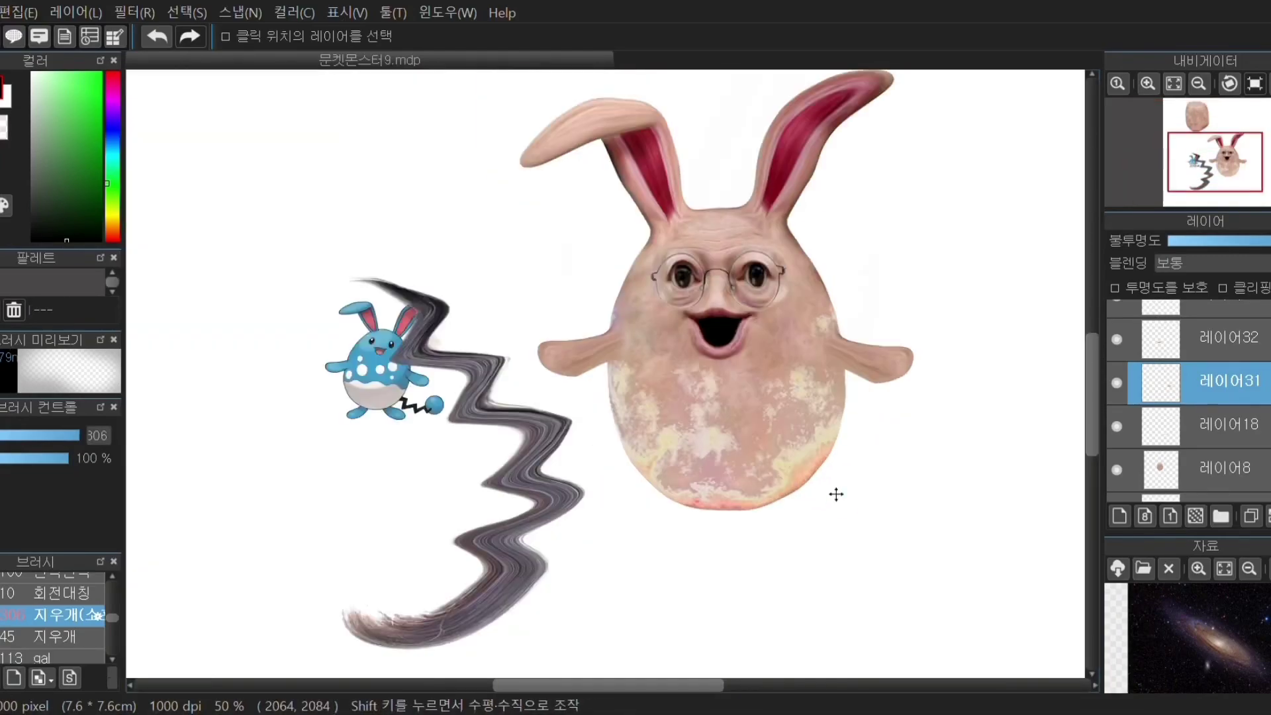
pyautogui.scroll(-2, 1121, 462)
pyautogui.click(1121, 457)
pyautogui.moveTo(969, 396)
pyautogui.mouseDown()
pyautogui.moveTo(610, 520)
pyautogui.moveTo(575, 598)
pyautogui.moveTo(797, 502)
pyautogui.moveTo(659, 587)
pyautogui.mouseUp()
pyautogui.click(1117, 484)
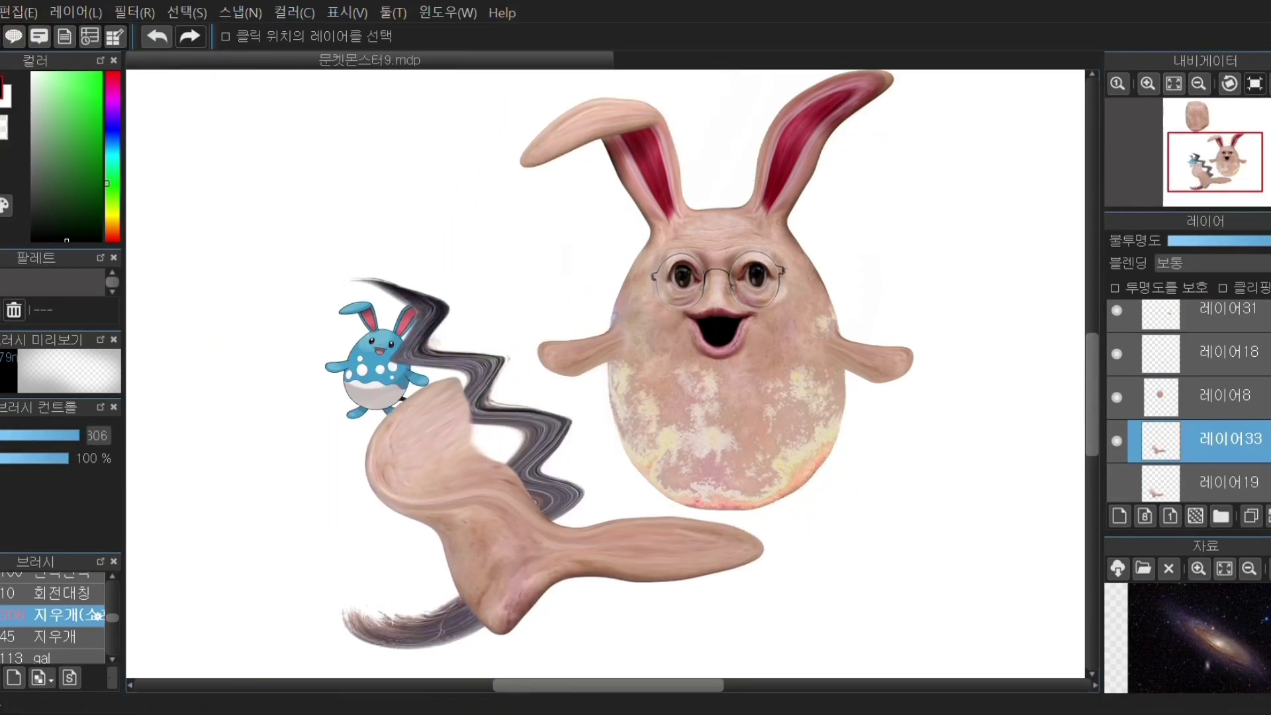
# Step: Erase the torso part of 레이어33 with a large eraser so only the long foot shape remains
pyautogui.press('e')
pyautogui.moveTo(51, 439); pyautogui.dragTo(79, 437)
pyautogui.moveTo(366, 378); pyautogui.dragTo(477, 519)
pyautogui.click(187, 13)
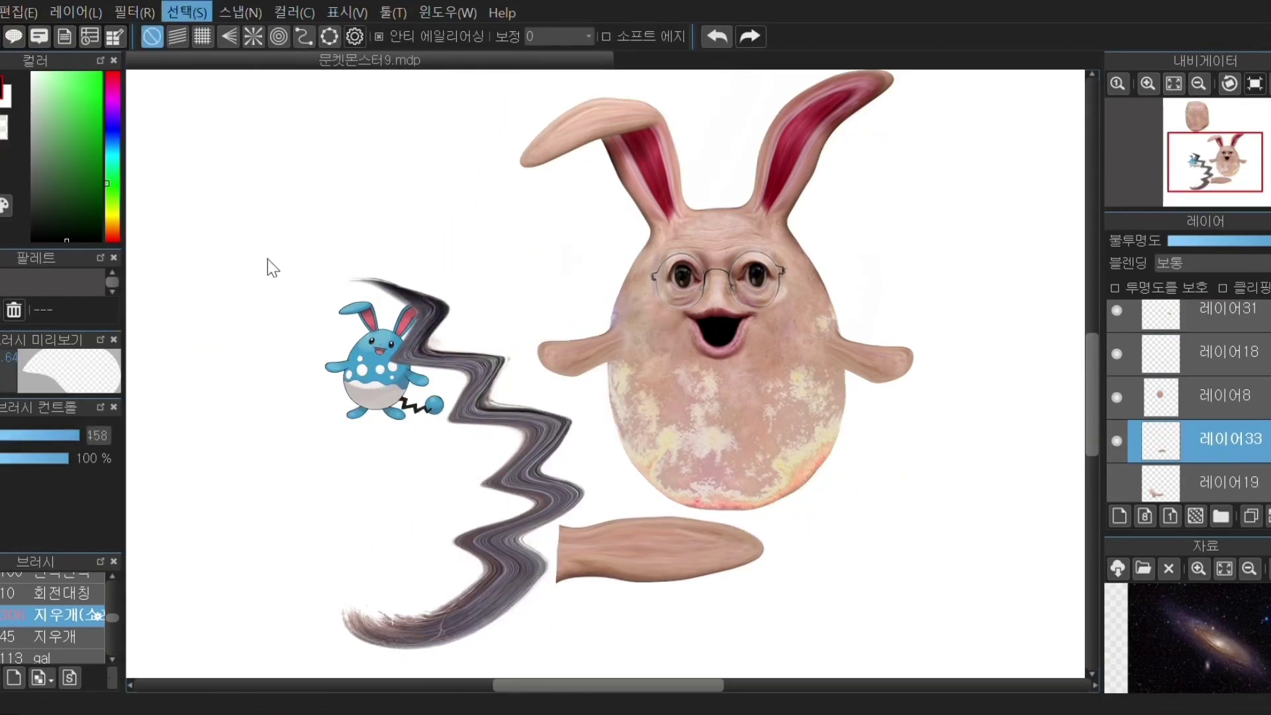
# Step: Rotate the foot piece on 레이어33 diagonally, tuck it under the body's lower right edge, and apply the transformation
pyautogui.click(267, 262)
pyautogui.click(271, 231)
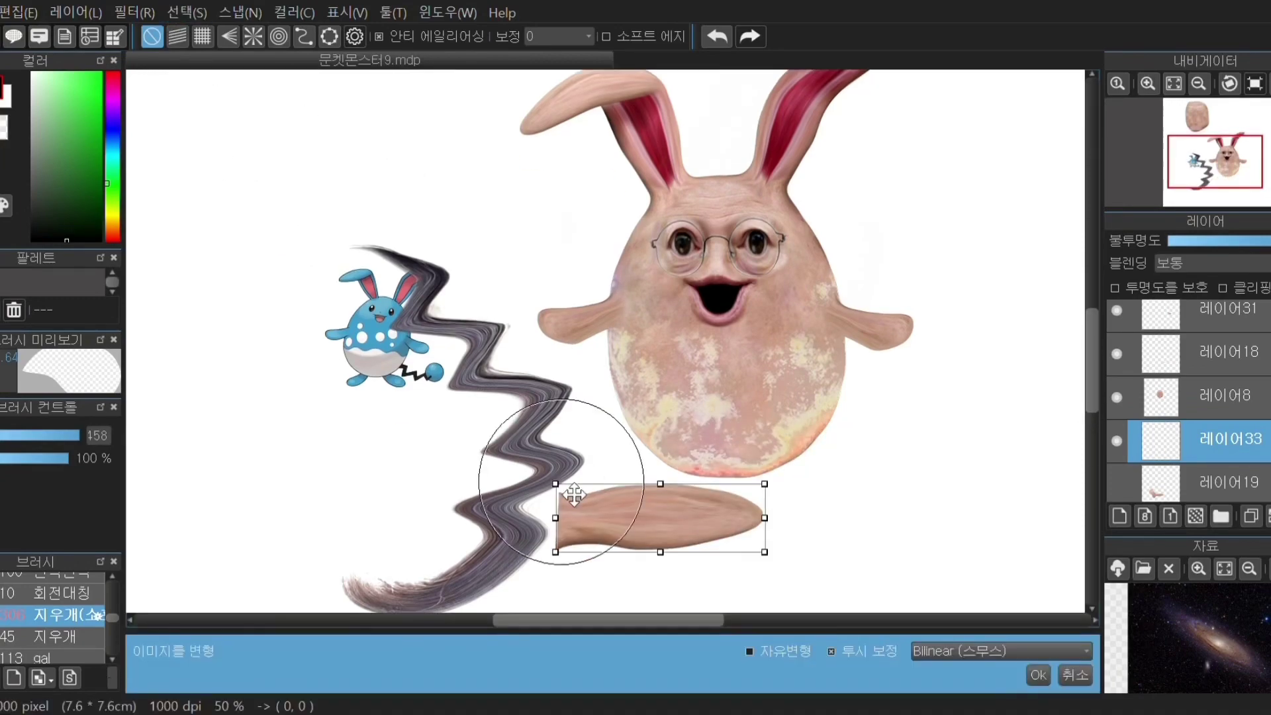
pyautogui.moveTo(559, 484); pyautogui.dragTo(594, 495)
pyautogui.moveTo(627, 461); pyautogui.dragTo(670, 442)
pyautogui.moveTo(710, 498); pyautogui.dragTo(842, 471)
pyautogui.click(1039, 675)
# Step: Shorten and reshape the foot on 레이어33 with a 4-by-4 mesh transform, and apply it
pyautogui.click(187, 12)
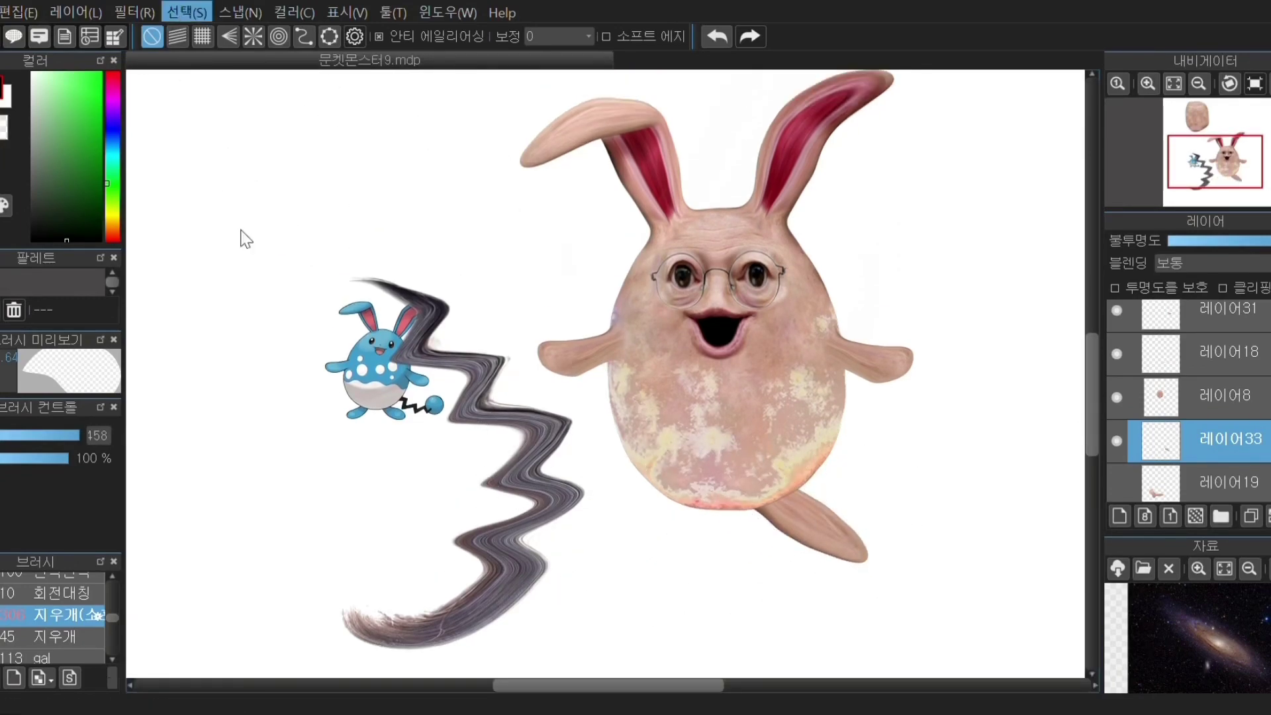
pyautogui.click(243, 241)
pyautogui.moveTo(766, 518); pyautogui.dragTo(766, 523)
pyautogui.moveTo(802, 518); pyautogui.dragTo(802, 523)
pyautogui.moveTo(875, 538); pyautogui.dragTo(813, 522)
pyautogui.moveTo(729, 482); pyautogui.dragTo(751, 463)
pyautogui.moveTo(744, 518); pyautogui.dragTo(753, 508)
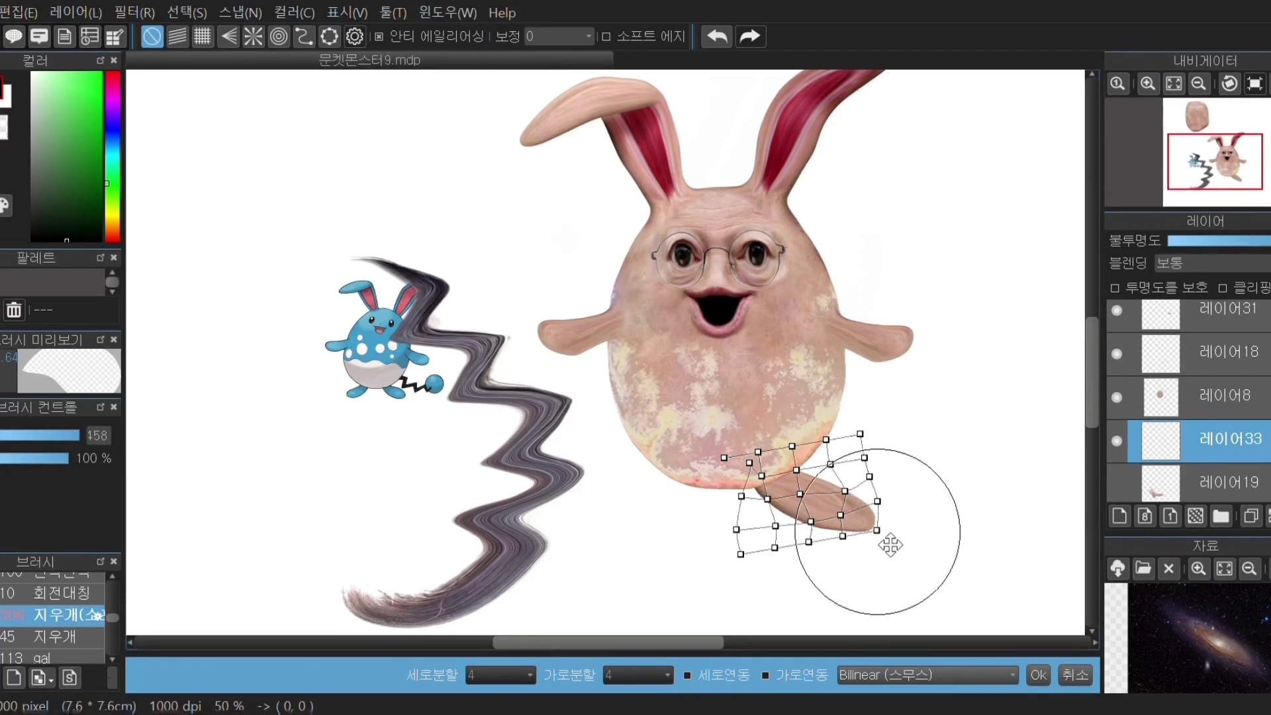
pyautogui.moveTo(877, 531); pyautogui.dragTo(874, 530)
pyautogui.moveTo(797, 470); pyautogui.dragTo(769, 477)
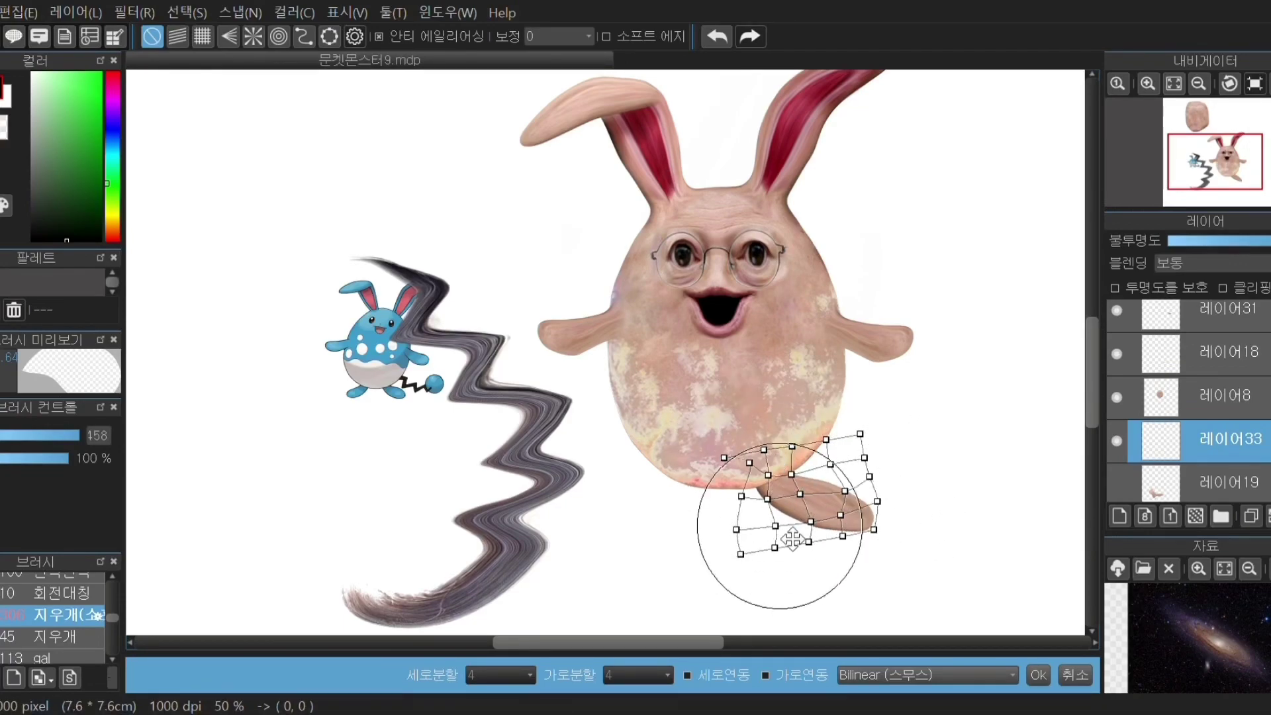
pyautogui.press('Return')
# Step: Duplicate the foot as 레이어34, mirror it horizontally, and place it under the body's lower left edge
pyautogui.hotkey('ctrl', 'c')
pyautogui.hotkey('ctrl', 'v')
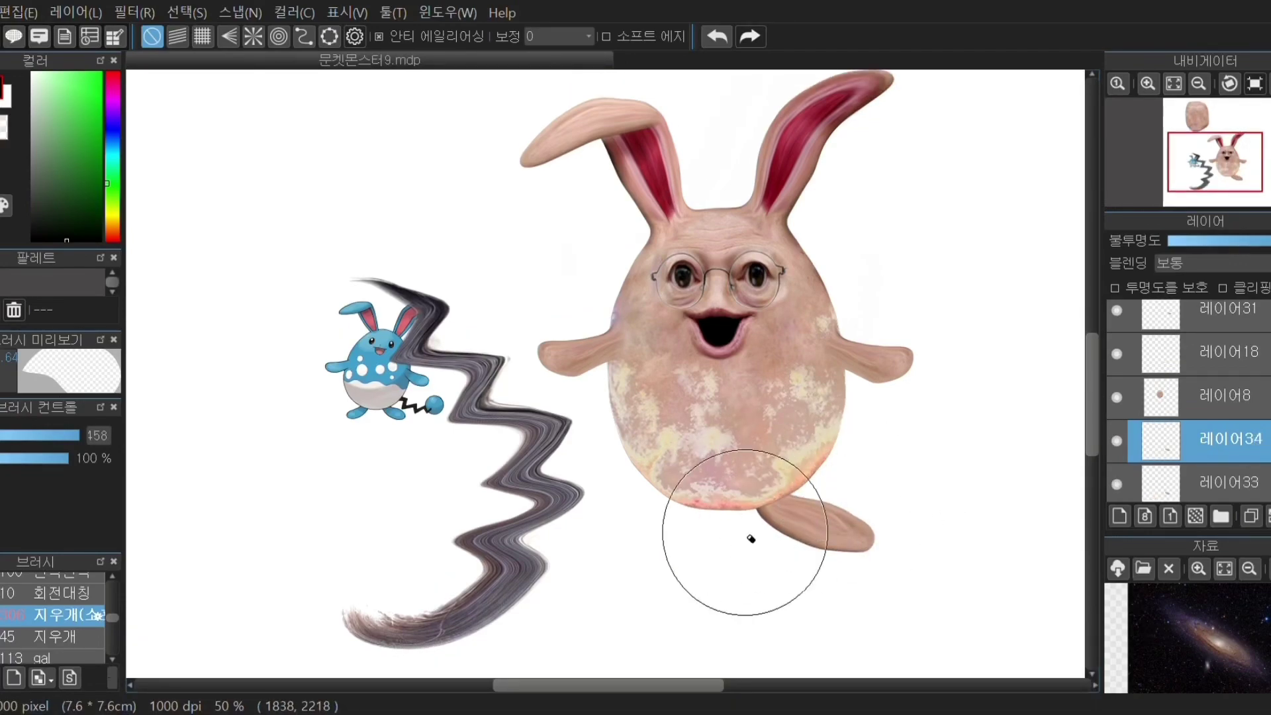
pyautogui.click(180, 493)
pyautogui.press('v')
pyautogui.moveTo(404, 531); pyautogui.dragTo(612, 528)
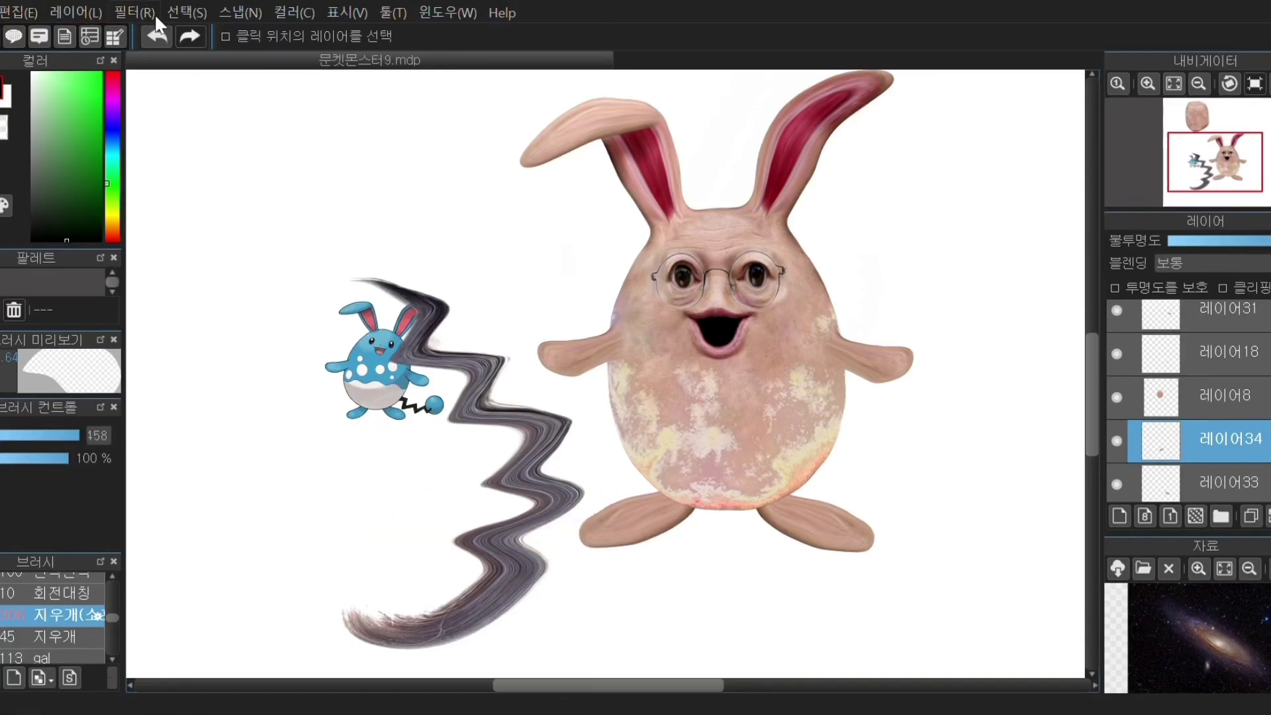
# Step: Scale down the mirrored foot on 레이어34 toward the body, and apply the transformation
pyautogui.click(344, 241)
pyautogui.moveTo(705, 435); pyautogui.dragTo(701, 455)
pyautogui.moveTo(665, 474); pyautogui.dragTo(663, 474)
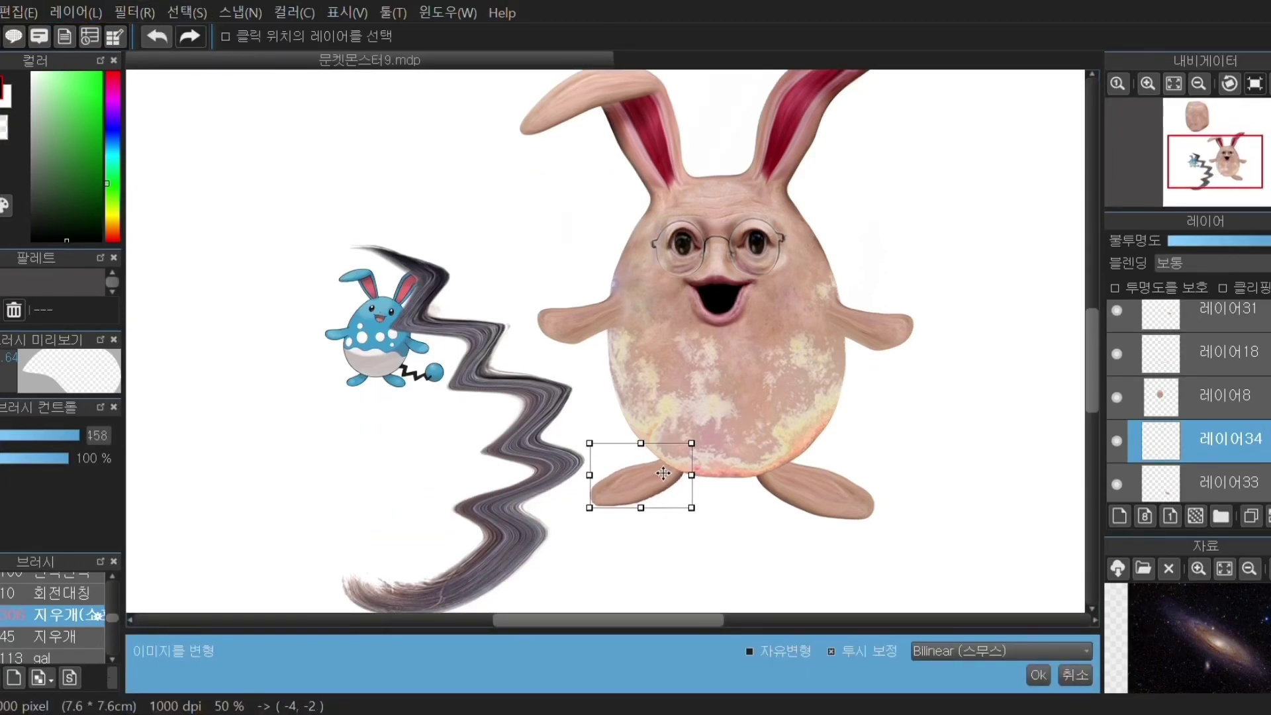
pyautogui.press('Return')
# Step: Scale down the original foot on 레이어33 to match the mirrored one, and apply the transformation
pyautogui.click(1149, 482)
pyautogui.click(192, 17)
pyautogui.click(251, 241)
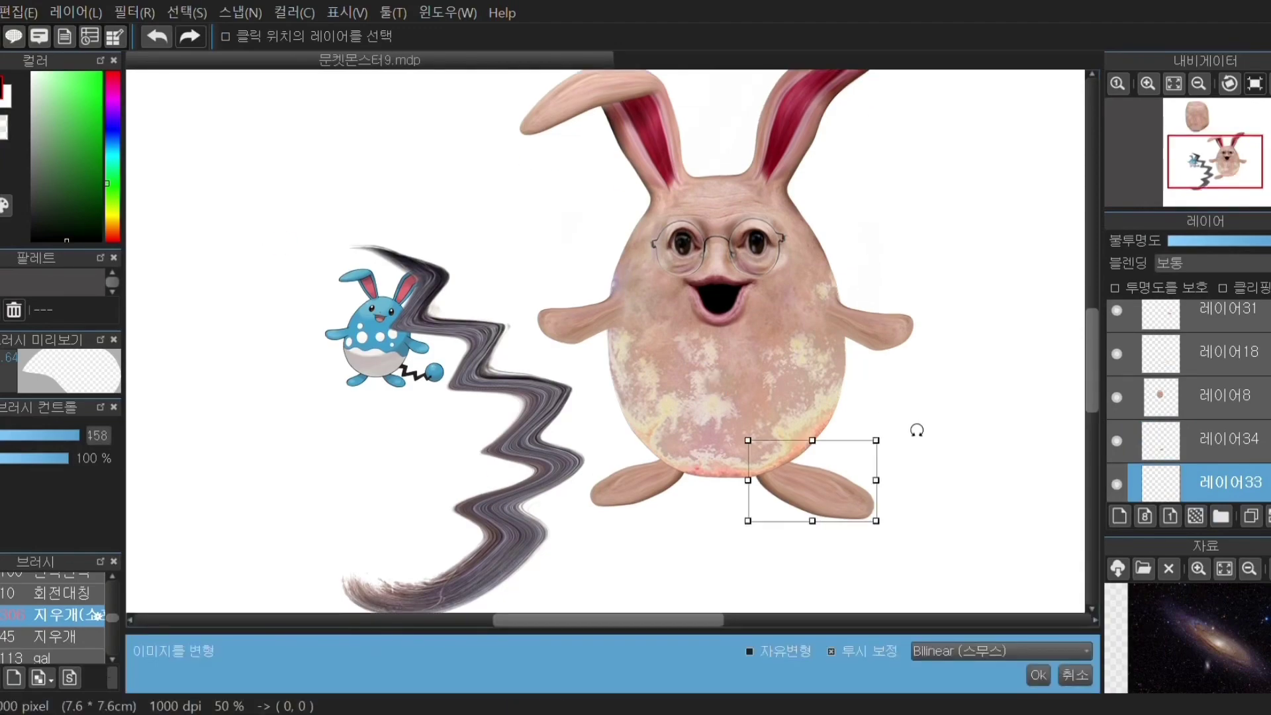
pyautogui.moveTo(884, 537); pyautogui.dragTo(823, 495)
pyautogui.press('Return')
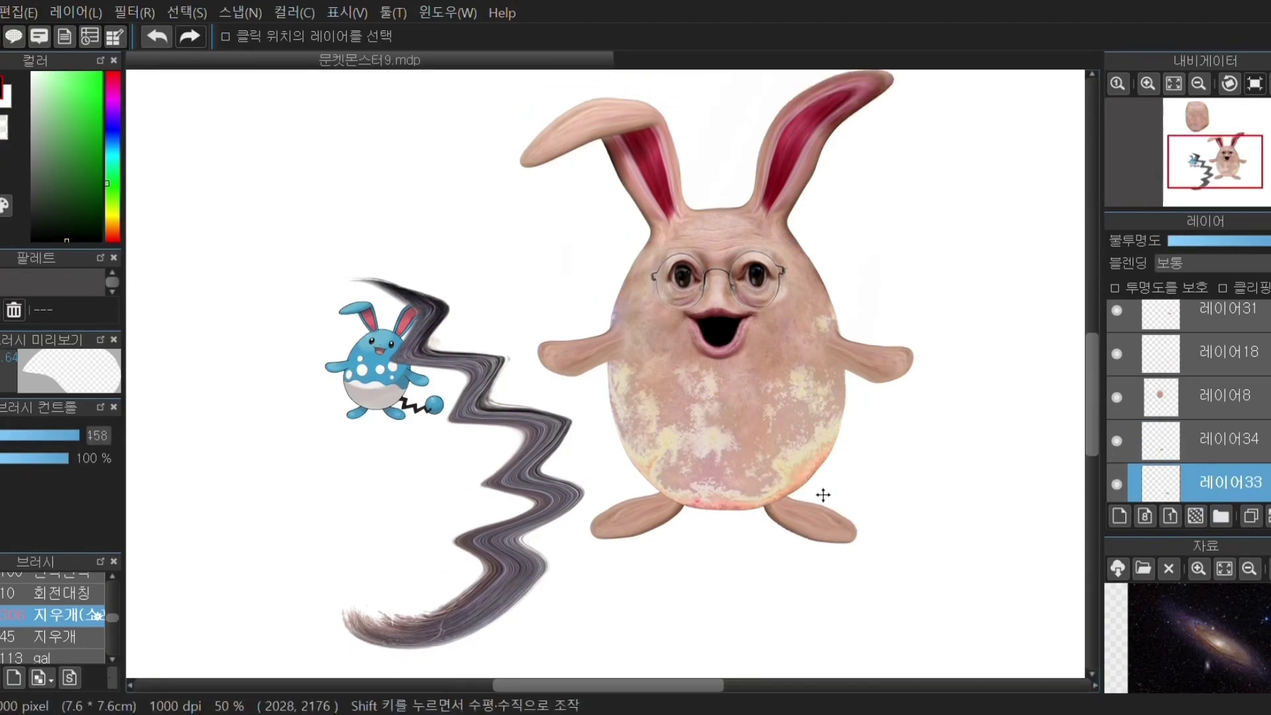
# Step: Duplicate the zigzag tail as 레이어35, hide the original 레이어21, and move the copy toward the body
pyautogui.scroll(-5, 1131, 463)
pyautogui.click(1140, 460)
pyautogui.hotkey('ctrl', 'c')
pyautogui.hotkey('ctrl', 'v')
pyautogui.click(1117, 497)
pyautogui.moveTo(576, 431); pyautogui.dragTo(611, 443)
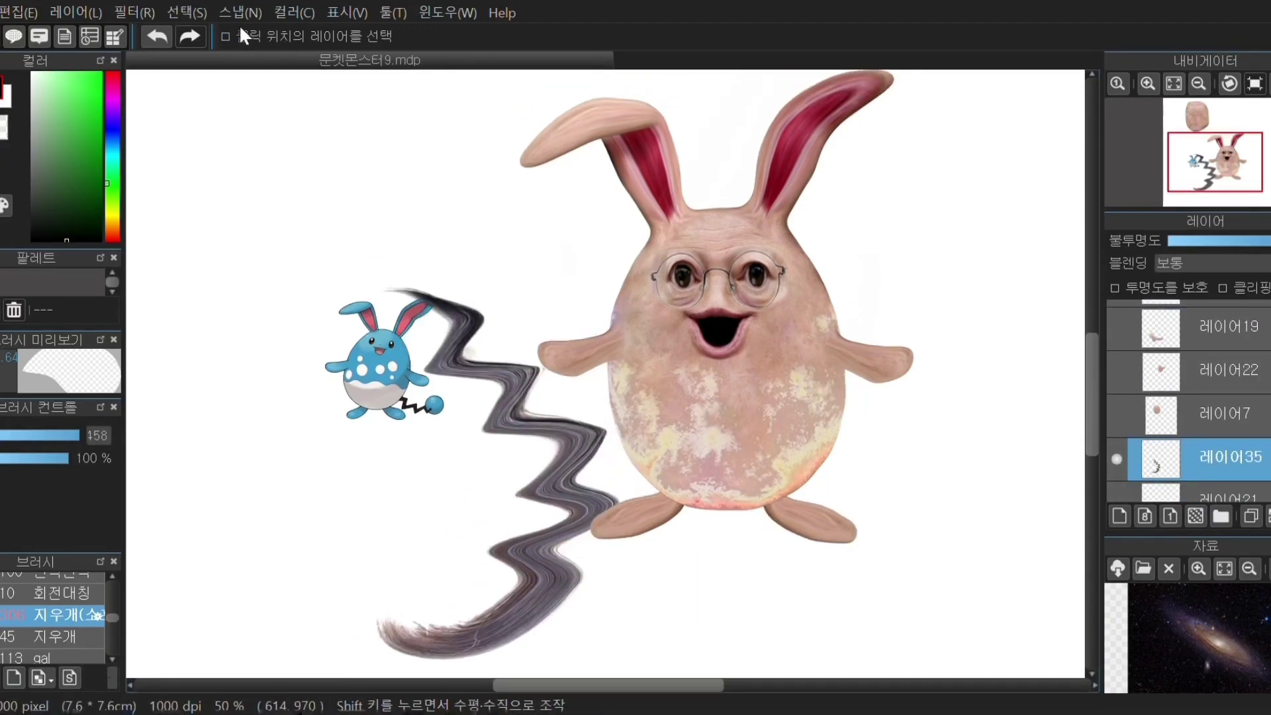
# Step: Shrink the tail copy on 레이어35 and rotate it so its zigzag points sideways
pyautogui.click(188, 13)
pyautogui.click(254, 241)
pyautogui.moveTo(255, 241); pyautogui.dragTo(634, 266)
pyautogui.moveTo(504, 424); pyautogui.dragTo(537, 328)
pyautogui.moveTo(702, 340); pyautogui.dragTo(662, 467)
pyautogui.moveTo(727, 293); pyautogui.dragTo(613, 314)
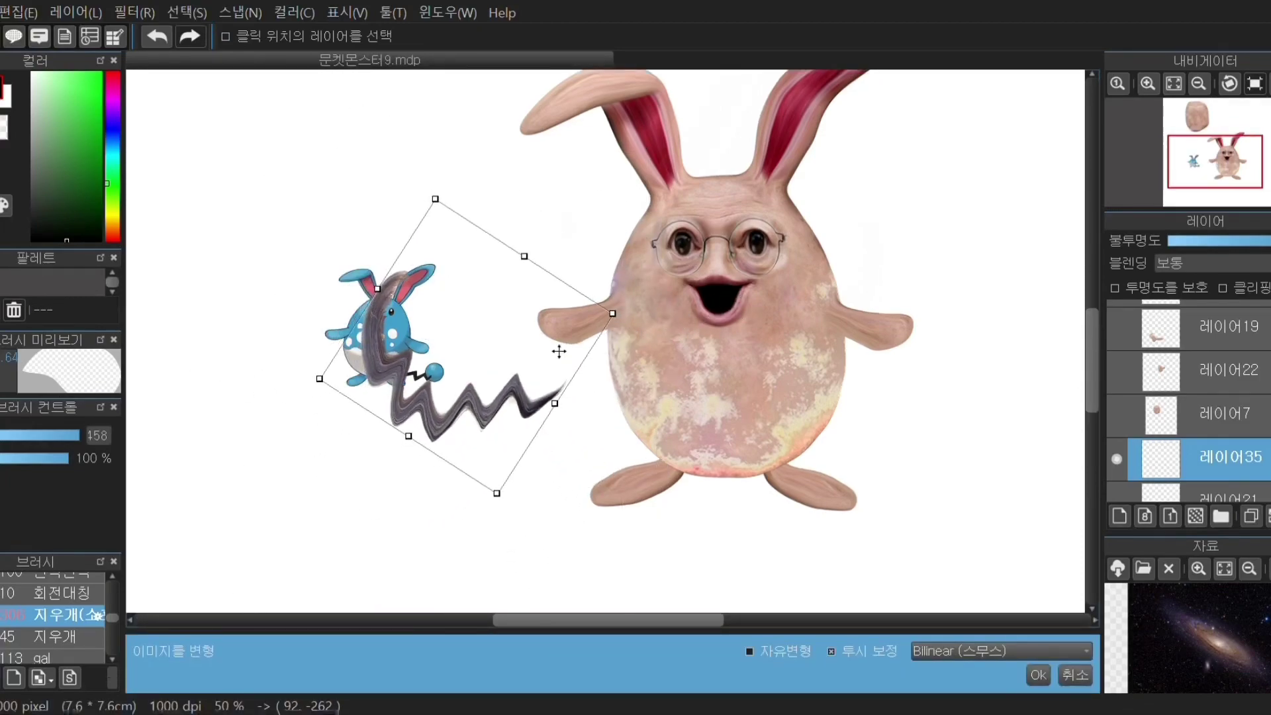
# Step: Move the tail behind the body's lower right side, adjust its size and angle, and apply the transformation
pyautogui.moveTo(516, 353); pyautogui.dragTo(952, 360)
pyautogui.moveTo(877, 204); pyautogui.dragTo(884, 234)
pyautogui.moveTo(934, 291); pyautogui.dragTo(922, 317)
pyautogui.moveTo(978, 263); pyautogui.dragTo(999, 280)
pyautogui.moveTo(918, 423); pyautogui.dragTo(904, 445)
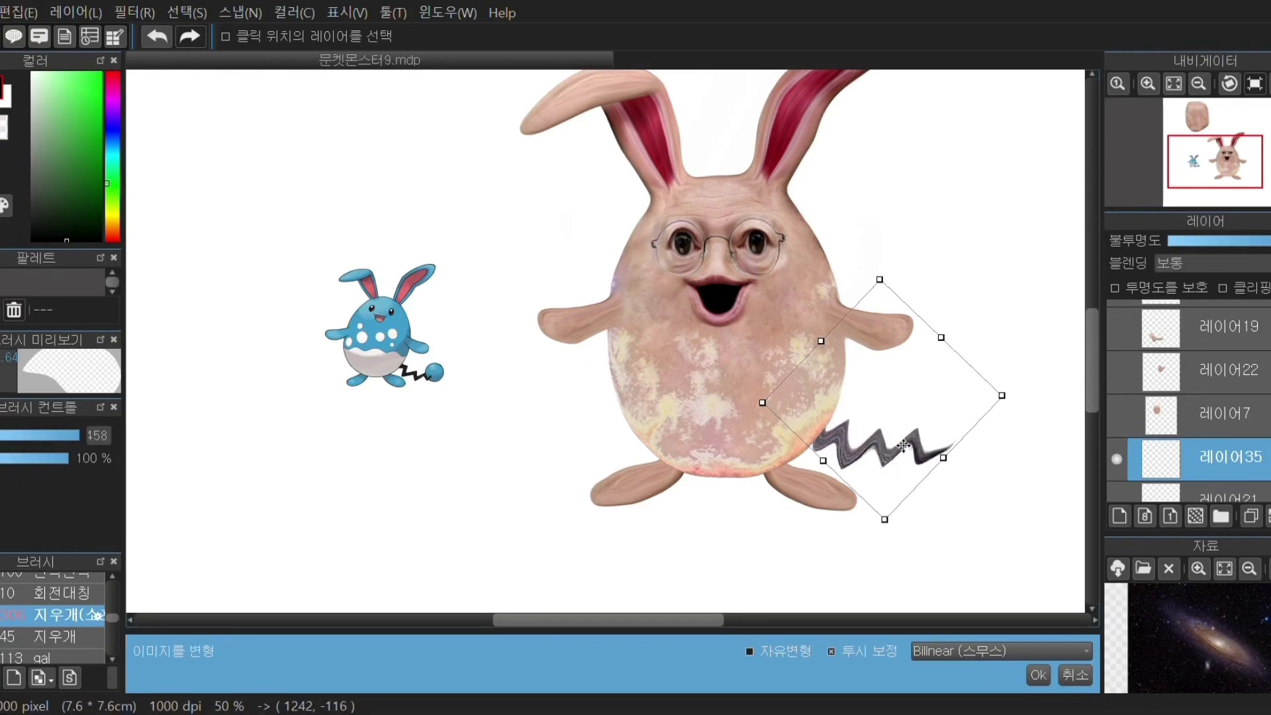
pyautogui.press('Return')
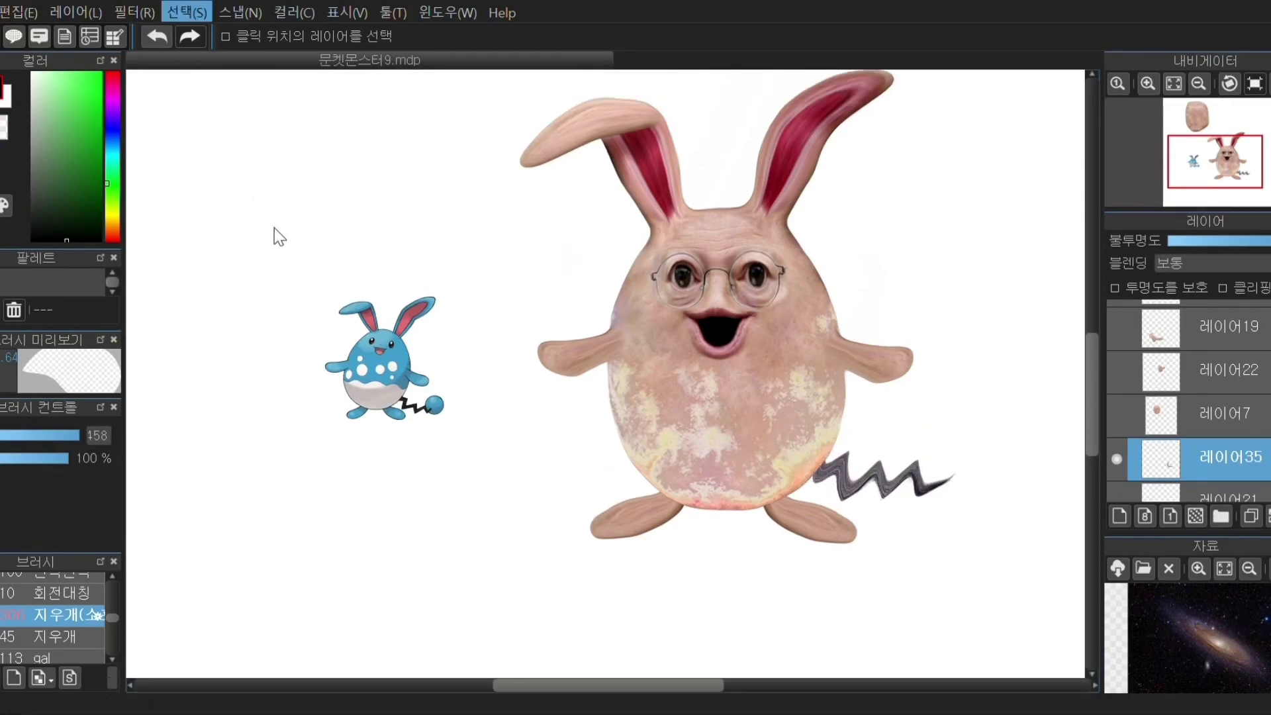
# Step: Reshape the tail on 레이어35 by pulling the points of a 4-by-4 mesh transform
pyautogui.click(278, 266)
pyautogui.moveTo(989, 376); pyautogui.dragTo(980, 365)
pyautogui.moveTo(988, 411); pyautogui.dragTo(985, 400)
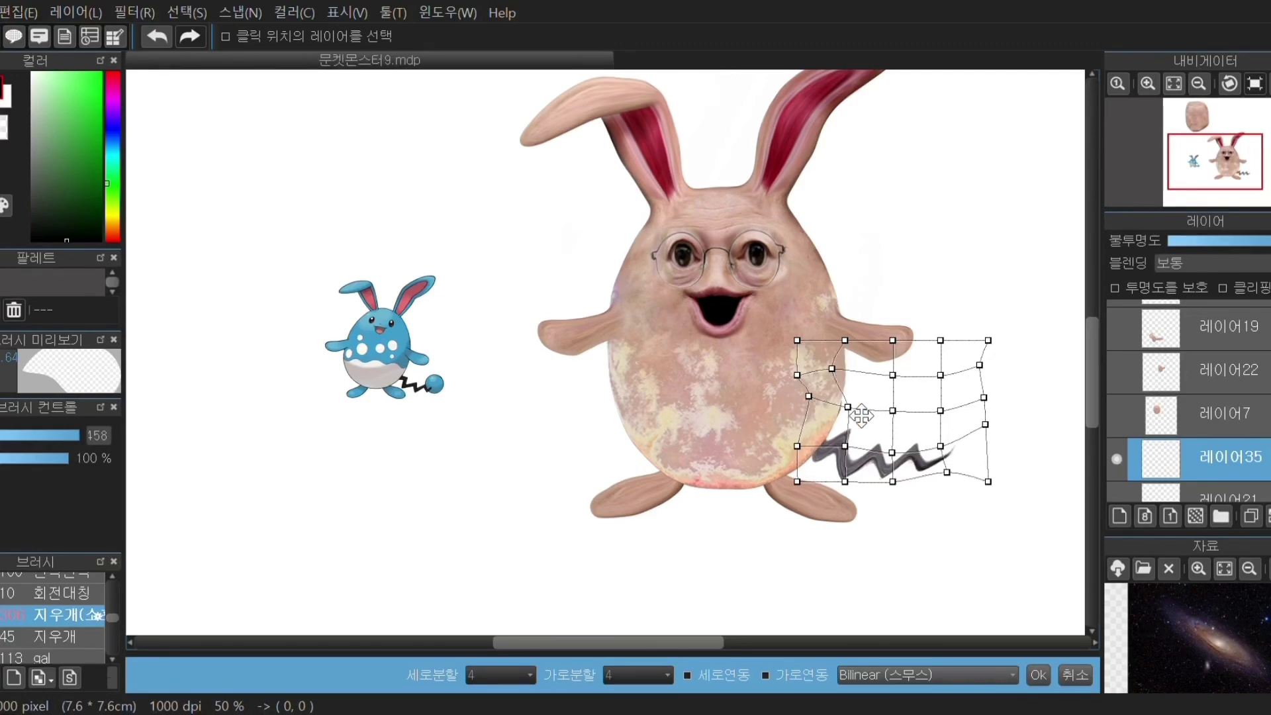
# Step: Copy the skin-textured oval from 레이어7, hide that layer, and paste the copy above 레이어21 as 레이어36
pyautogui.click(1118, 418)
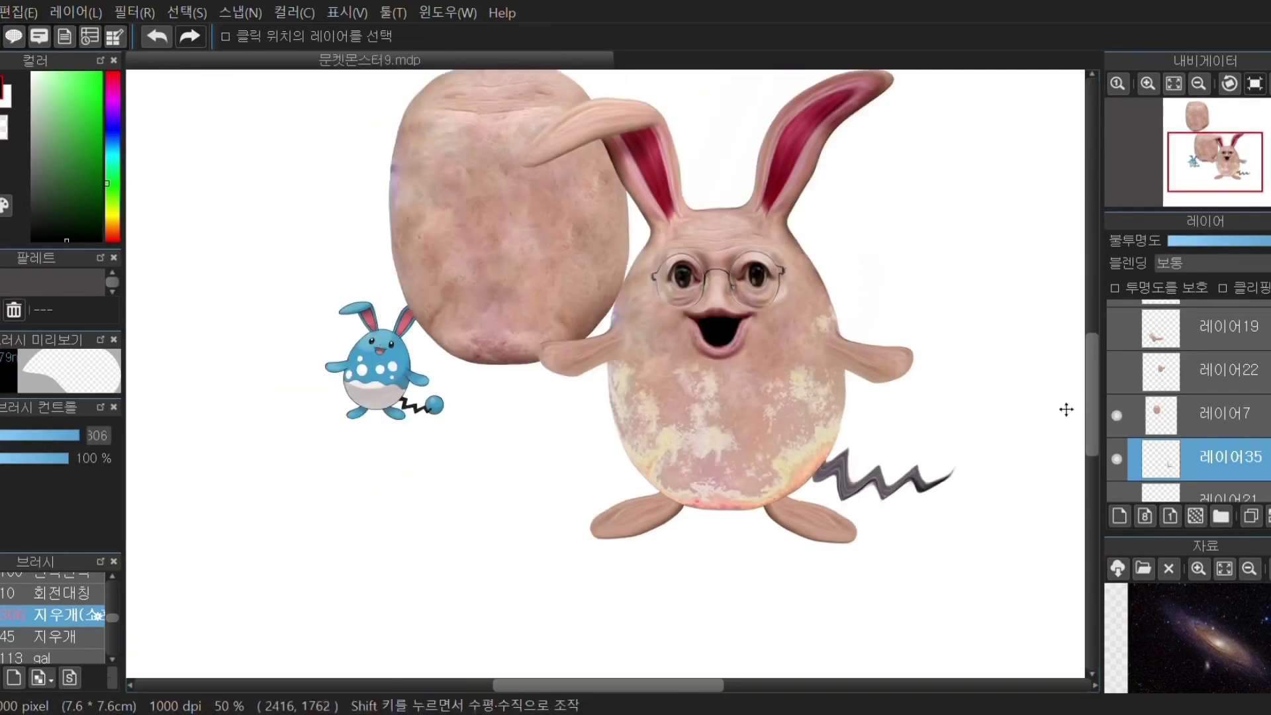
pyautogui.click(1192, 418)
pyautogui.click(1118, 416)
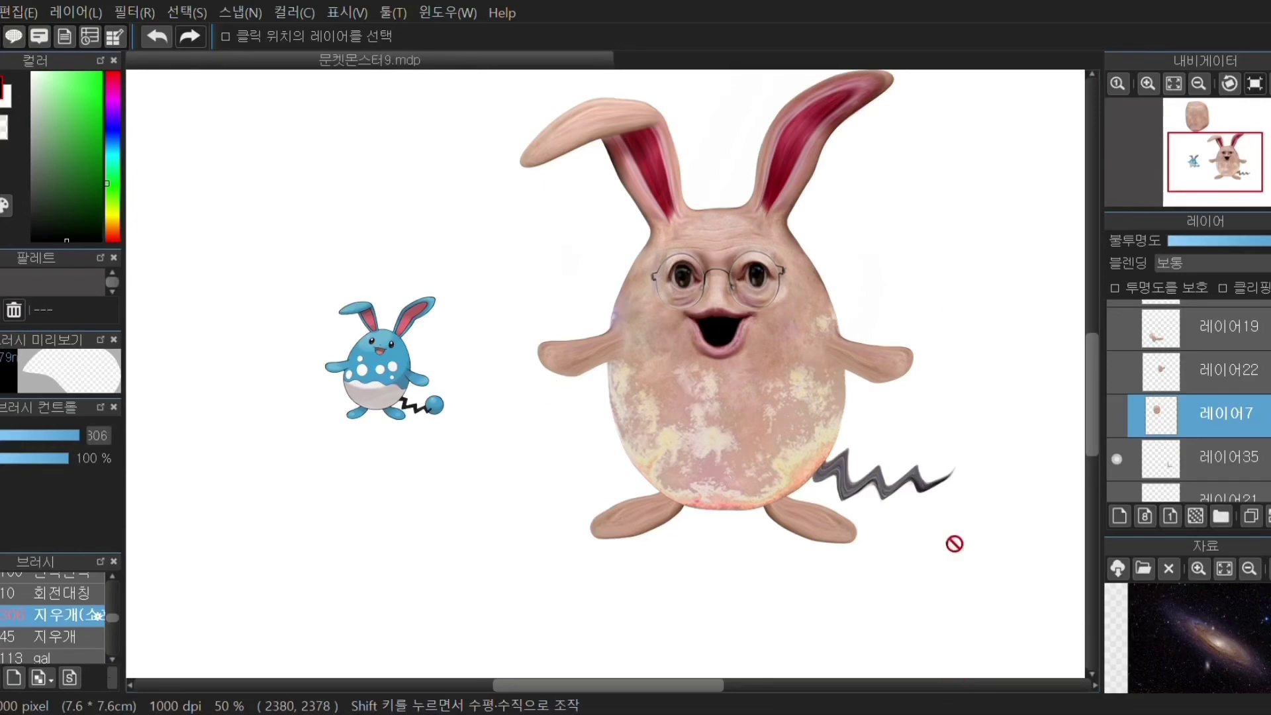
pyautogui.scroll(-4, 1180, 433)
pyautogui.scroll(3, 1170, 431)
pyautogui.click(1160, 482)
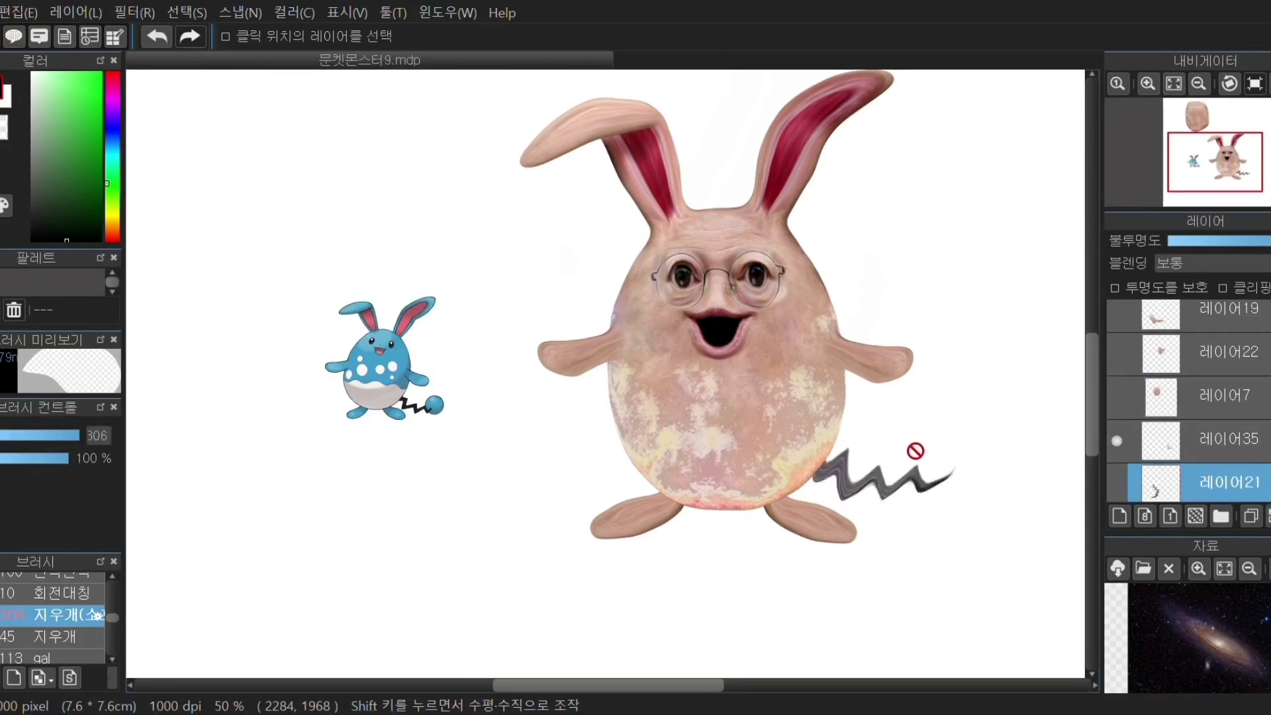
pyautogui.hotkey('ctrl', 'v')
# Step: Shrink the pasted skin shape on 레이어36 into a small ball at the tail's tip, and apply the transformation
pyautogui.click(268, 231)
pyautogui.scroll(2, 324, 374)
pyautogui.scroll(-6, 325, 371)
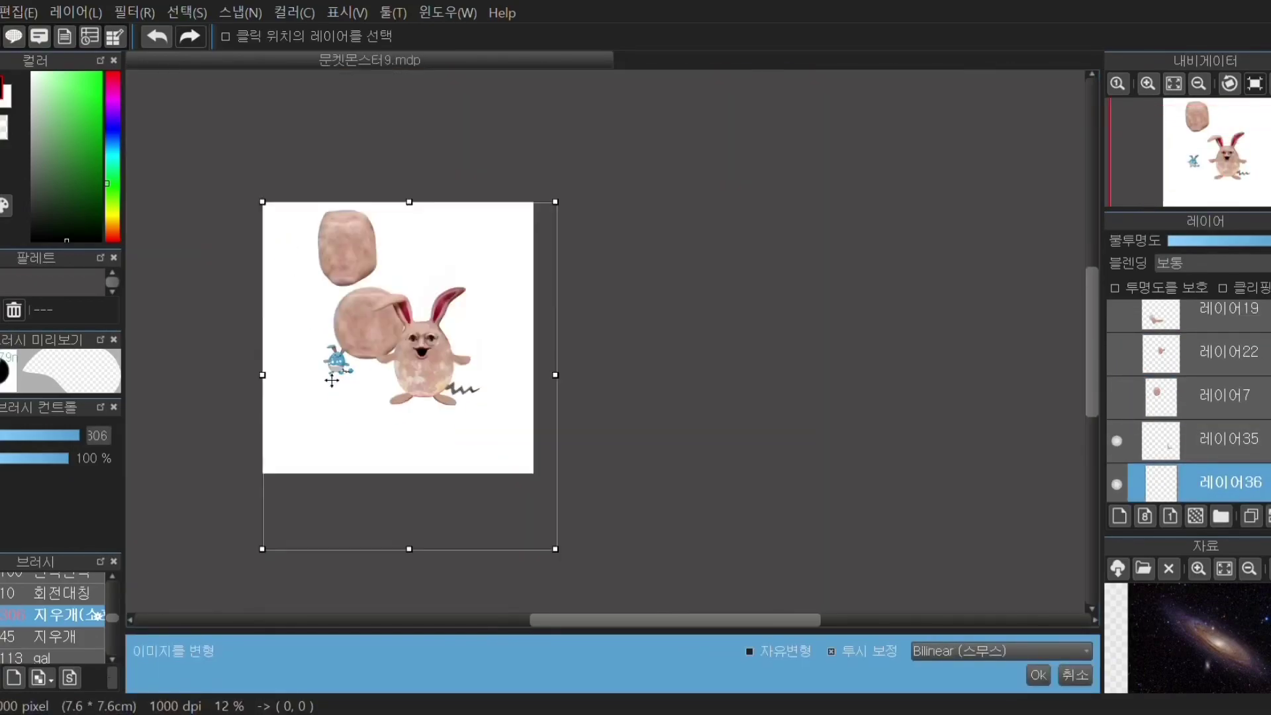
pyautogui.moveTo(263, 202); pyautogui.dragTo(333, 287)
pyautogui.moveTo(396, 338); pyautogui.dragTo(490, 371)
pyautogui.moveTo(575, 319); pyautogui.dragTo(560, 336)
pyautogui.moveTo(525, 403); pyautogui.dragTo(522, 403)
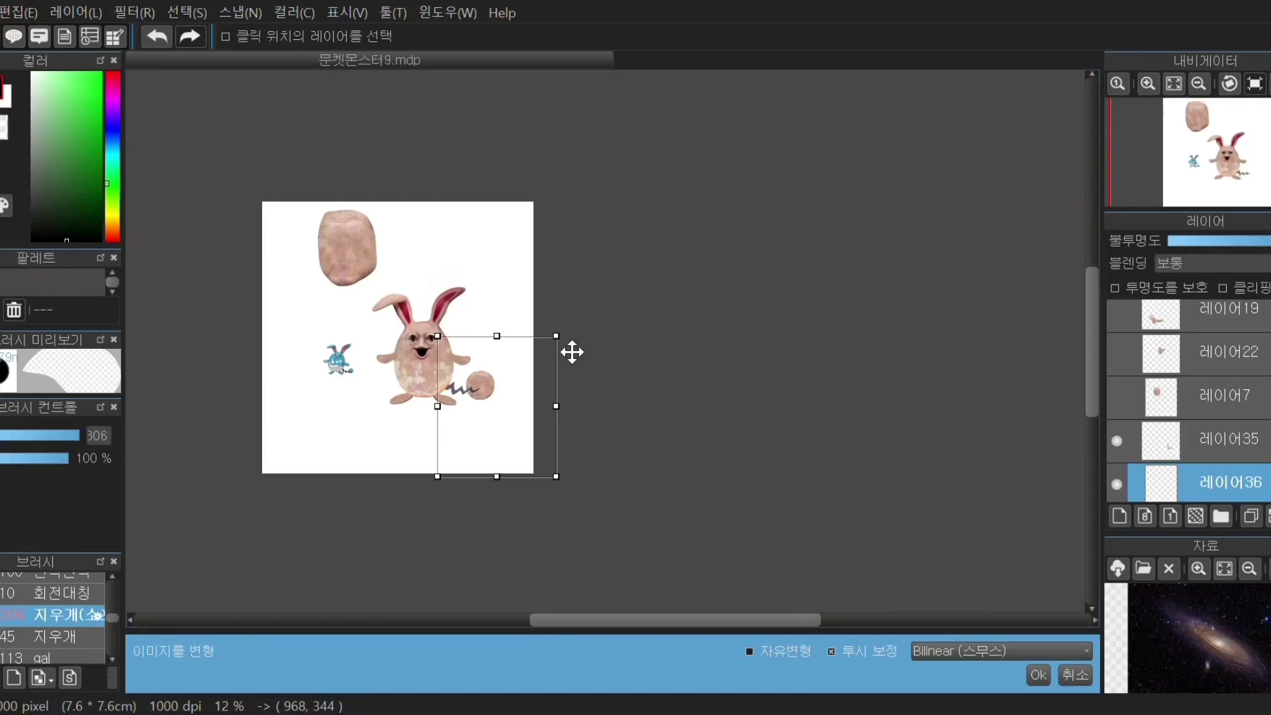
pyautogui.moveTo(557, 337); pyautogui.dragTo(553, 341)
pyautogui.press('Return')
# Step: Duplicate the body layer 레이어8 as 레이어37, hide the original, and keep the belly pattern on 레이어18 shown
pyautogui.scroll(3, 687, 376)
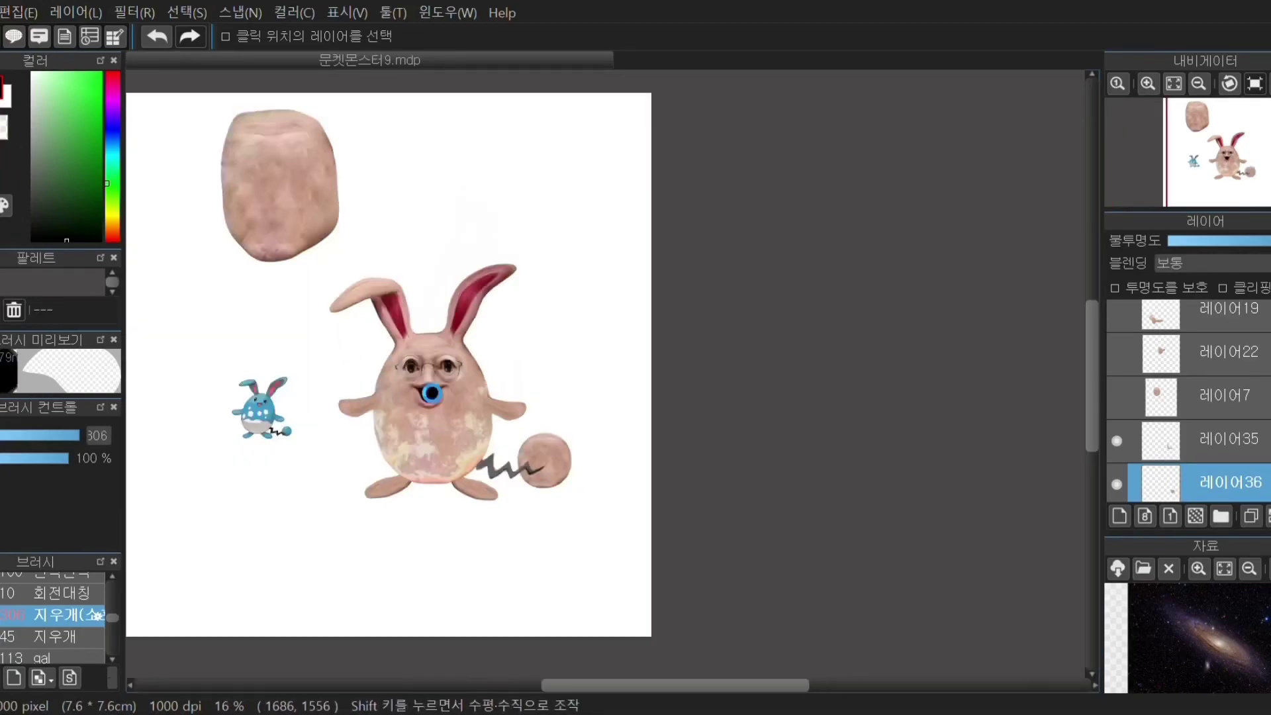
pyautogui.scroll(3, 1152, 397)
pyautogui.click(1156, 361)
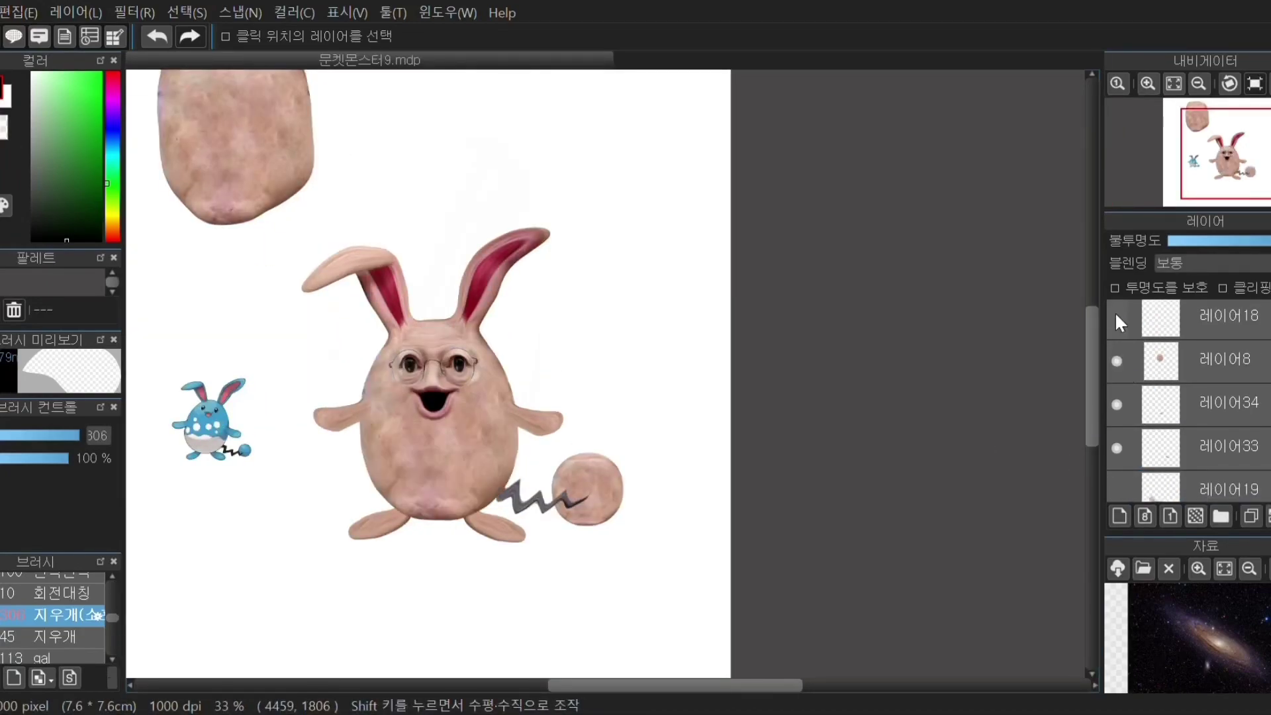
pyautogui.click(1139, 320)
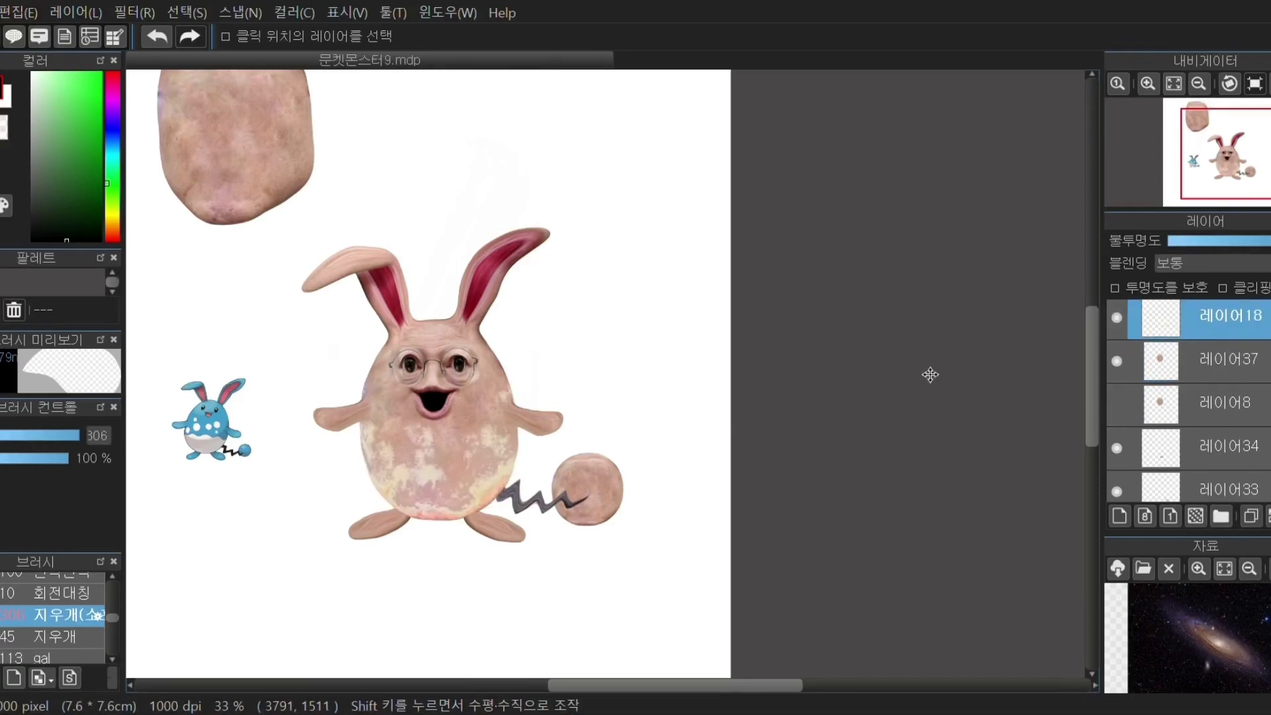
# Step: Duplicate the belly pattern as 레이어39, hide that copy, and reselect the original 레이어18
pyautogui.hotkey('ctrl', 'c')
pyautogui.hotkey('ctrl', 'v')
pyautogui.click(1117, 320)
pyautogui.click(1120, 318)
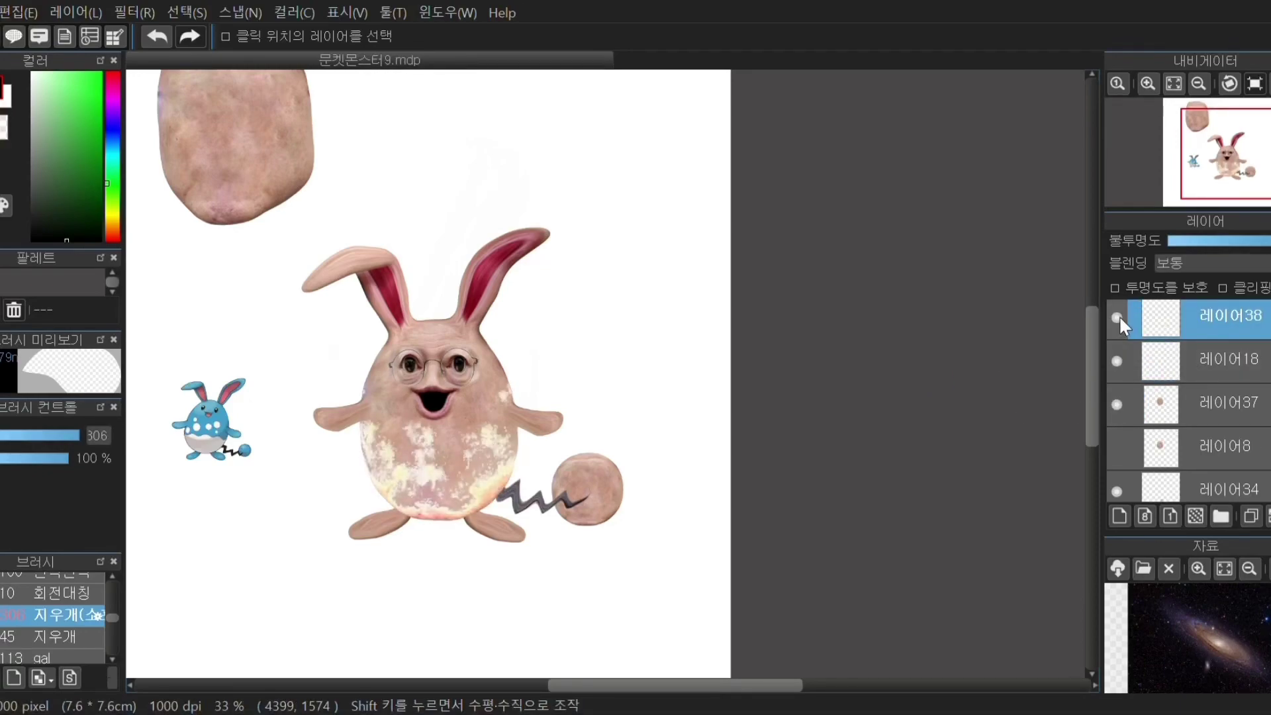
pyautogui.hotkey('ctrl', 'v')
pyautogui.click(1118, 318)
pyautogui.click(1160, 362)
# Step: Soften the belly pattern's outer edges on 레이어18 with a large soft eraser, and merge it into the body layer 레이어37
pyautogui.click(1269, 516)
pyautogui.press('b')
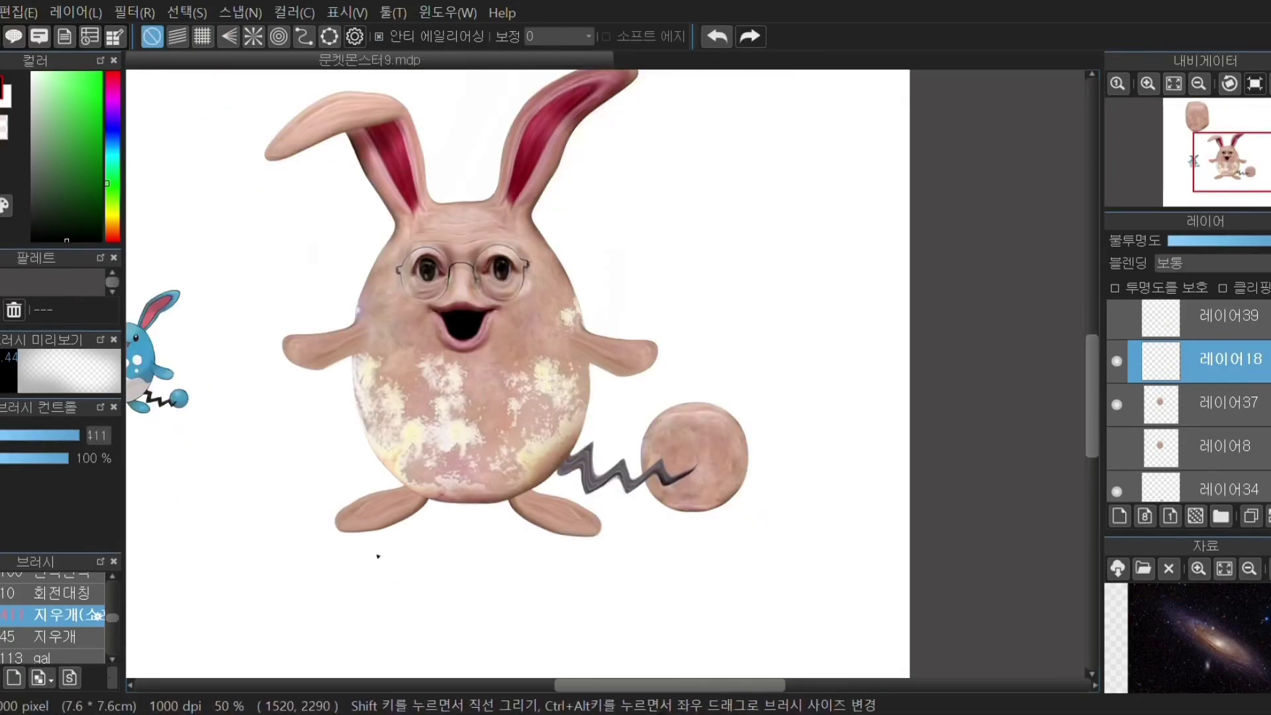
pyautogui.scroll(1, 382, 523)
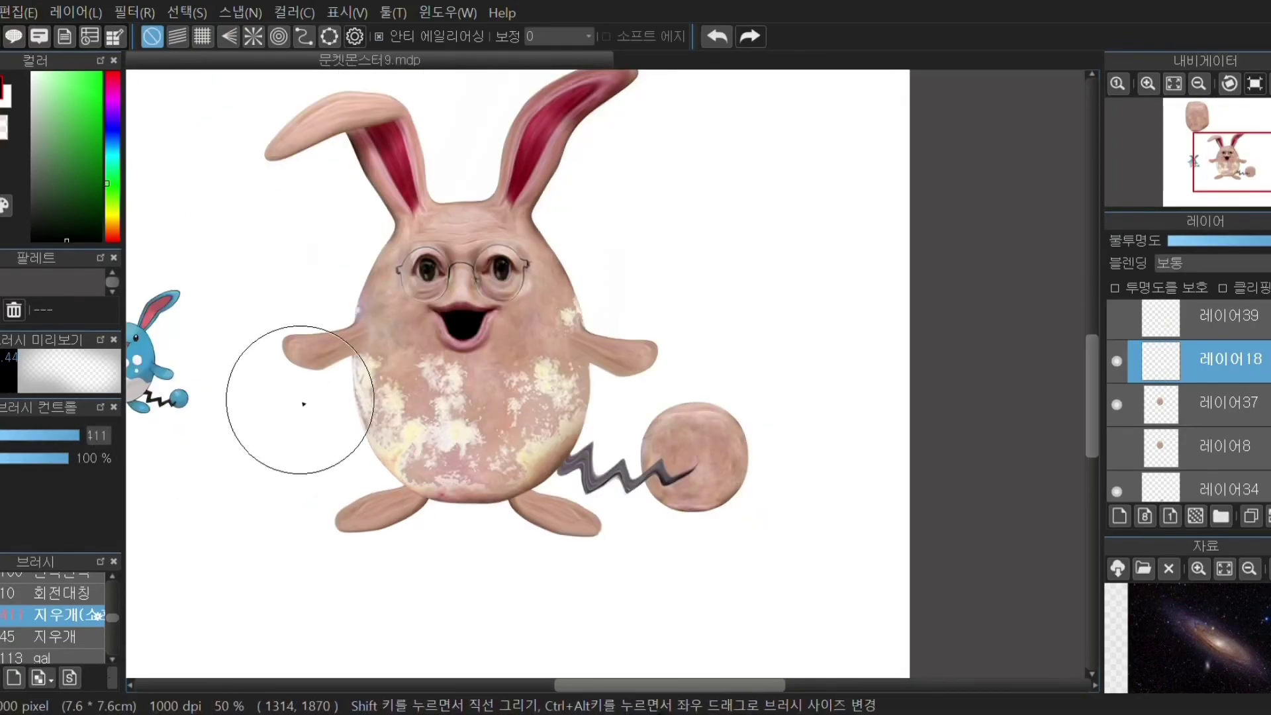
pyautogui.click(1117, 362)
pyautogui.click(1117, 362)
pyautogui.click(1269, 517)
pyautogui.click(1118, 362)
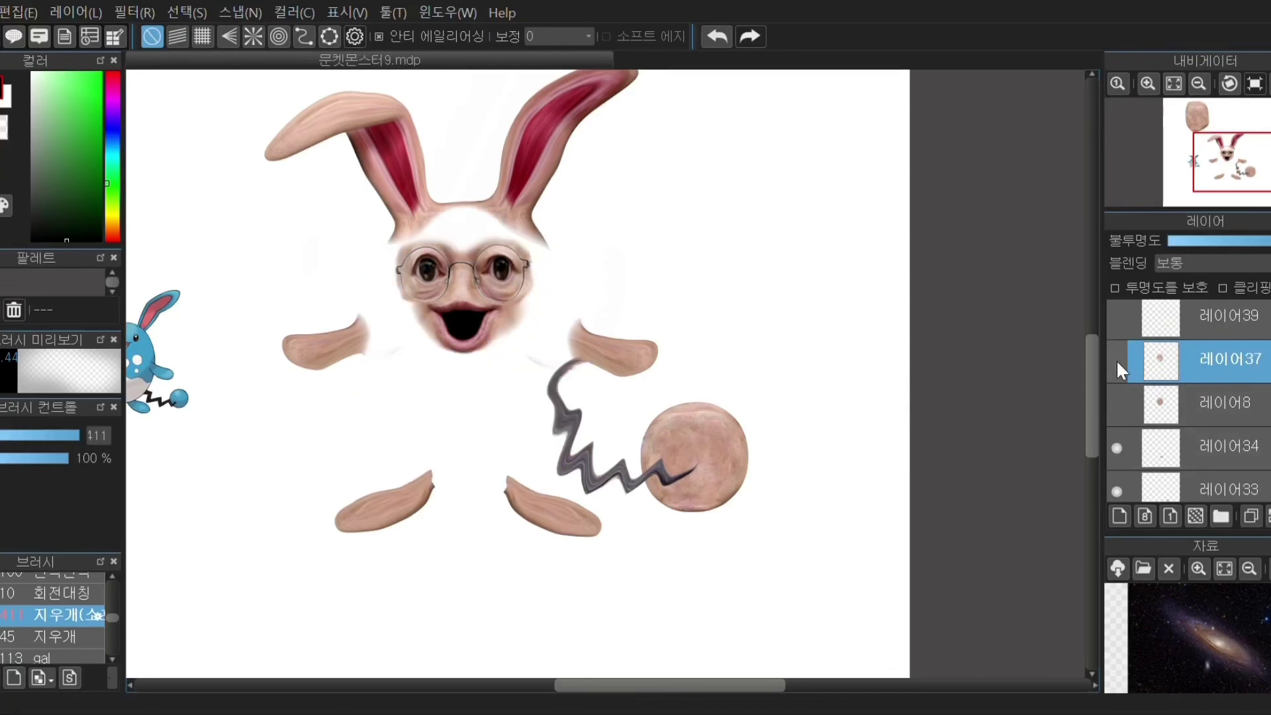
pyautogui.click(1118, 362)
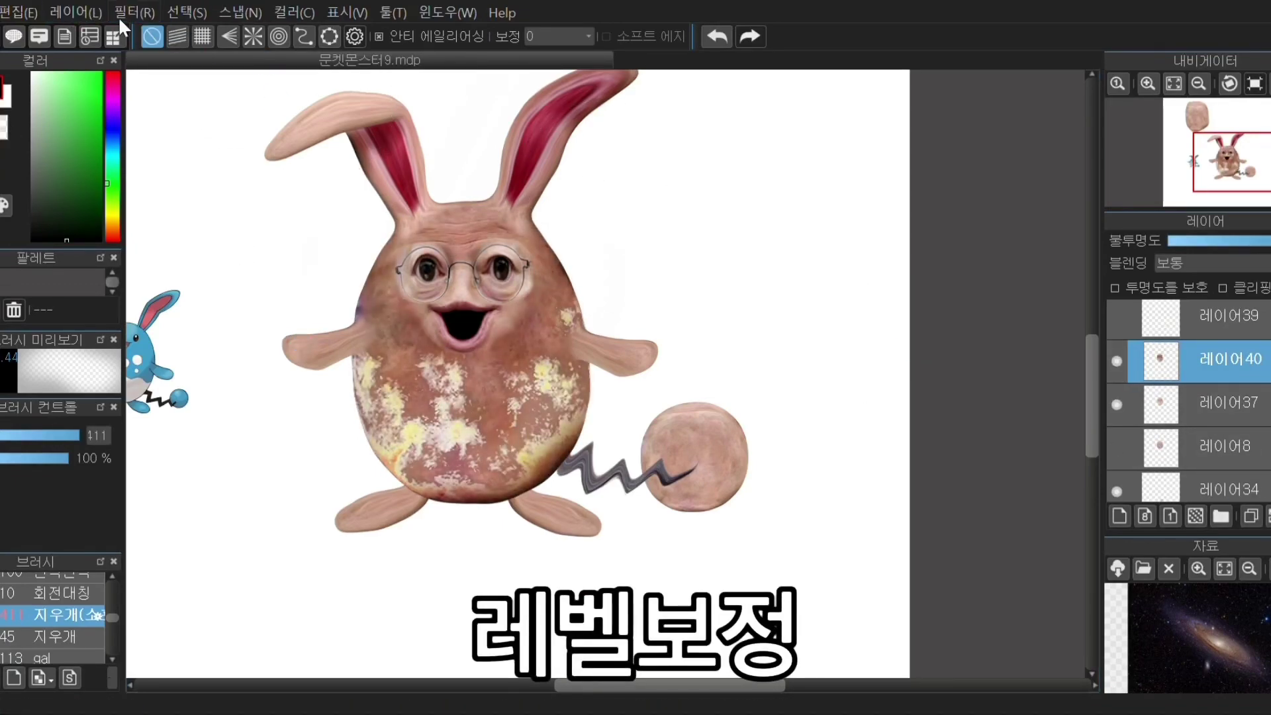
# Step: Darken the body copy on 레이어40 further with a Levels adjustment
pyautogui.click(123, 16)
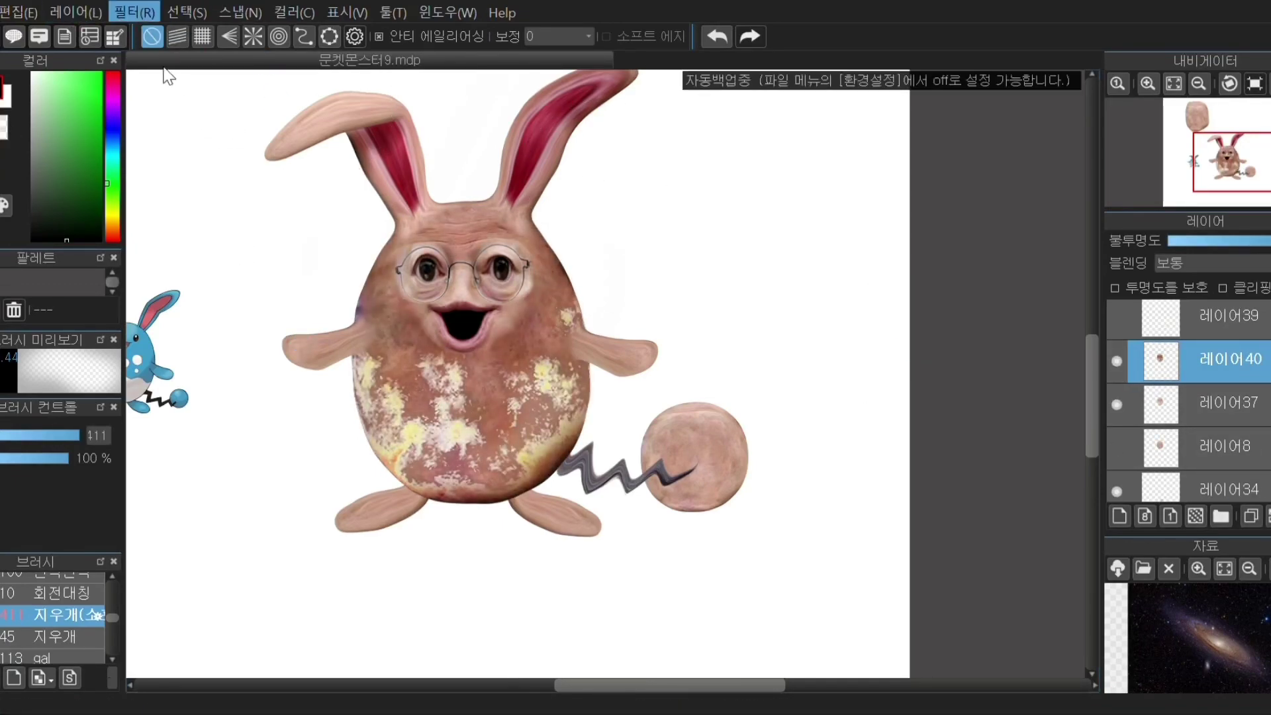
pyautogui.click(161, 74)
pyautogui.moveTo(781, 248); pyautogui.dragTo(766, 247)
pyautogui.click(792, 228)
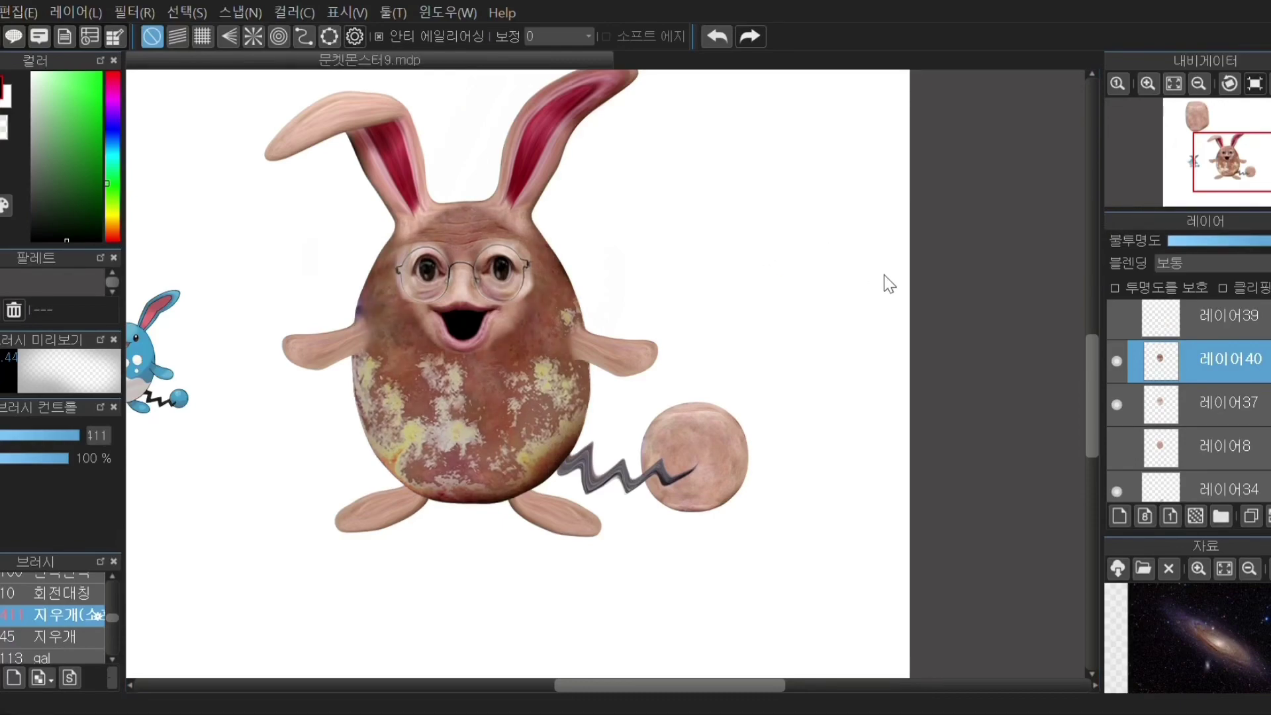
# Step: Place 레이어40 beneath 레이어37, and softly erase the edges of 레이어37 at 39% opacity to shade the body's outline
pyautogui.moveTo(1225, 360); pyautogui.dragTo(1229, 405)
pyautogui.click(1228, 359)
pyautogui.moveTo(384, 474); pyautogui.dragTo(598, 391)
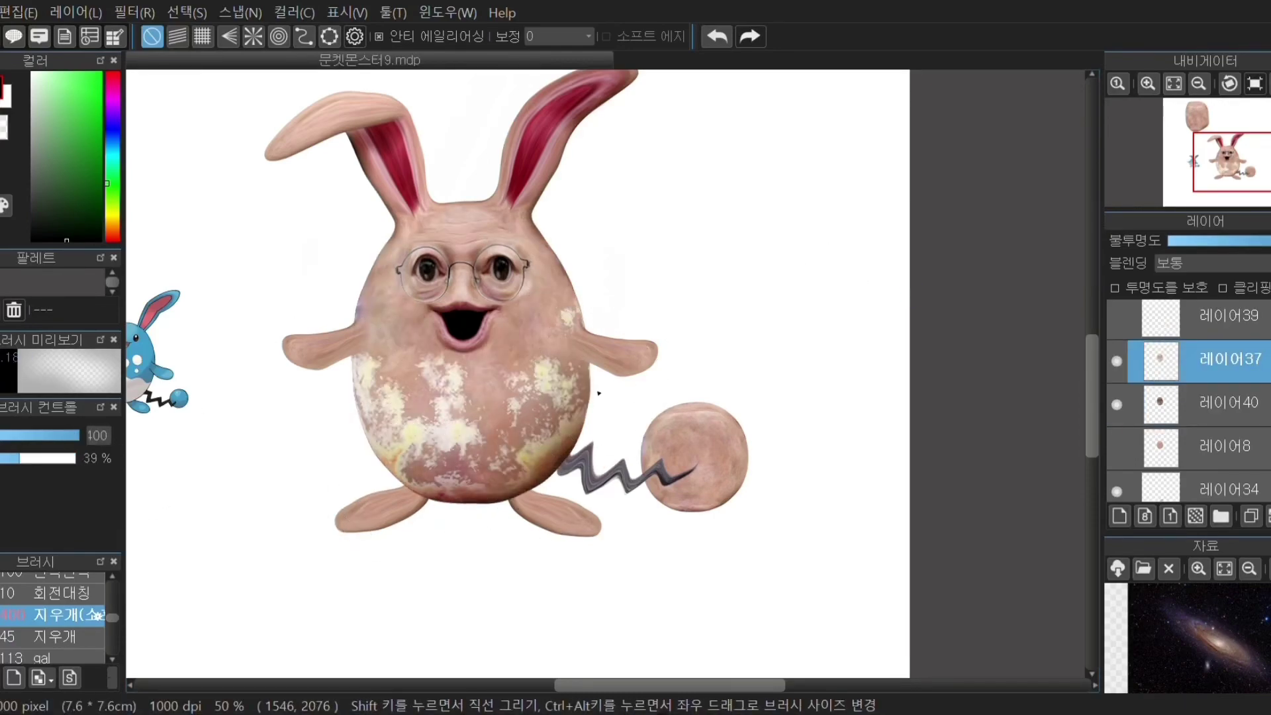
pyautogui.moveTo(578, 345)
pyautogui.mouseDown()
pyautogui.moveTo(562, 284)
pyautogui.moveTo(614, 360)
pyautogui.moveTo(589, 413)
pyautogui.mouseUp()
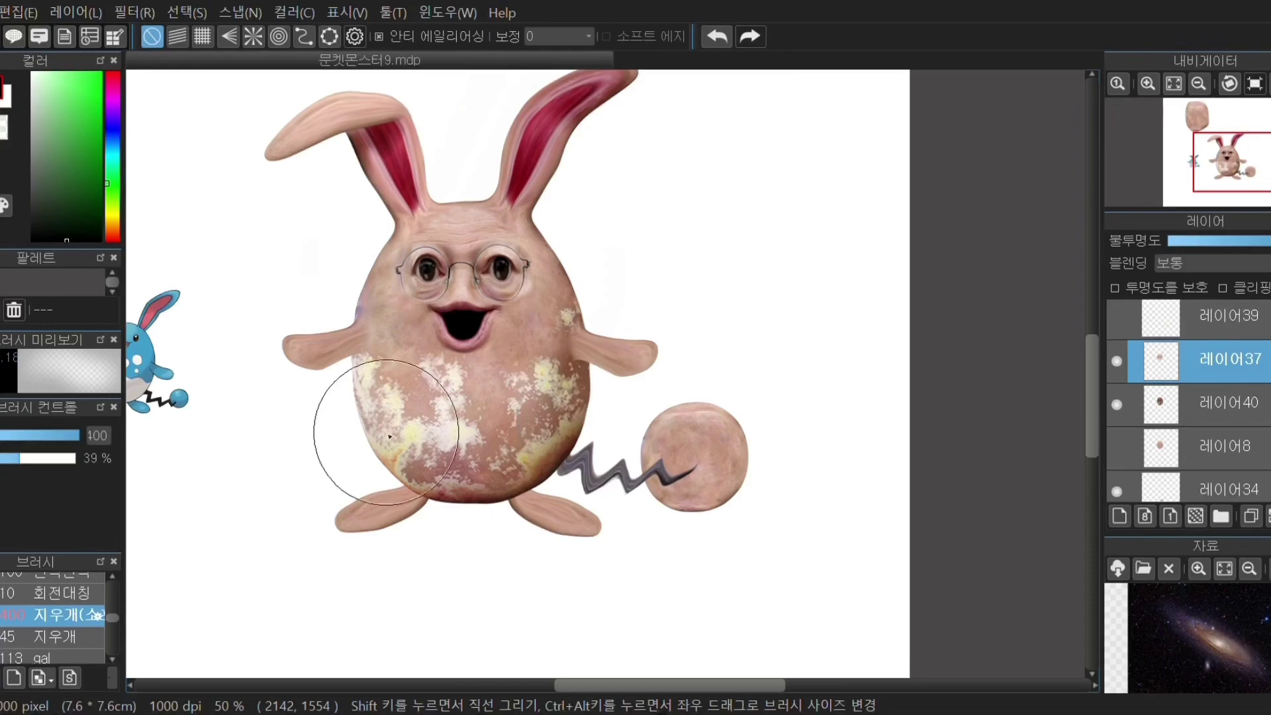
pyautogui.moveTo(386, 432); pyautogui.dragTo(339, 386)
pyautogui.moveTo(646, 435); pyautogui.dragTo(601, 446)
# Step: Move the left foot on 레이어34 slightly inward toward the body's centre
pyautogui.scroll(1, 601, 446)
pyautogui.scroll(-1, 541, 393)
pyautogui.scroll(-3, 1123, 420)
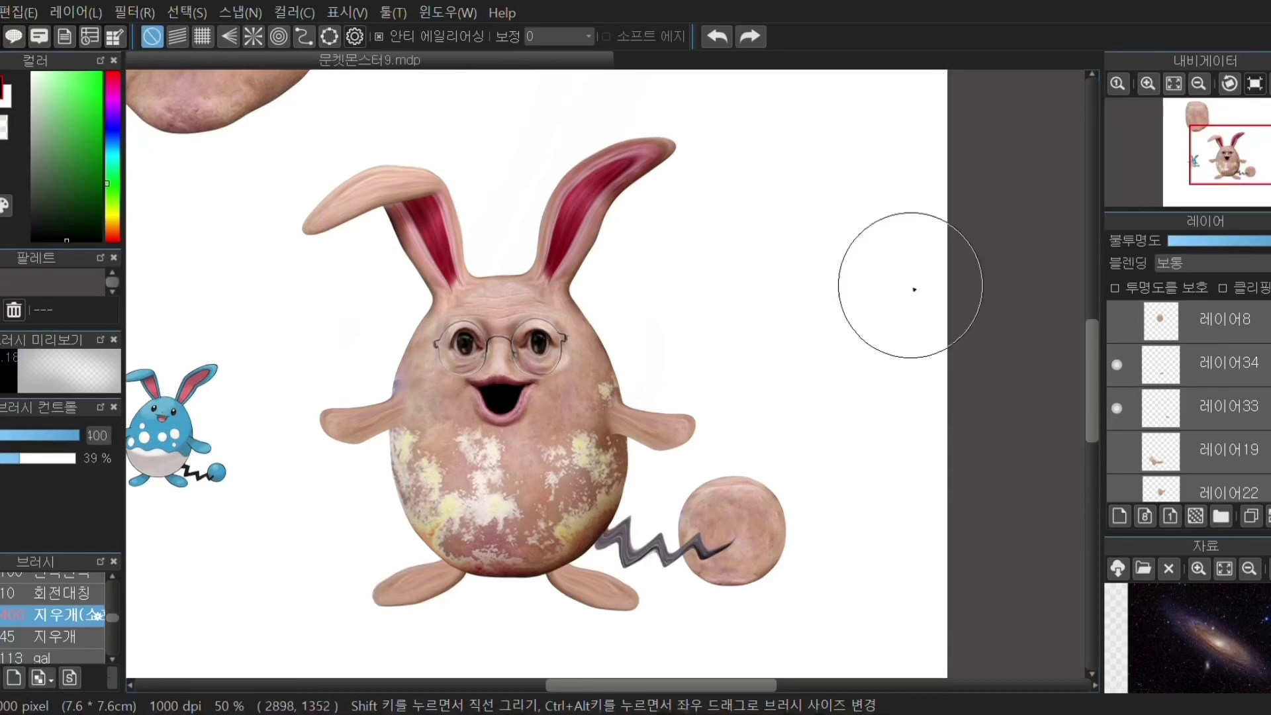
pyautogui.press('v')
pyautogui.click(1179, 366)
pyautogui.moveTo(437, 570); pyautogui.dragTo(448, 572)
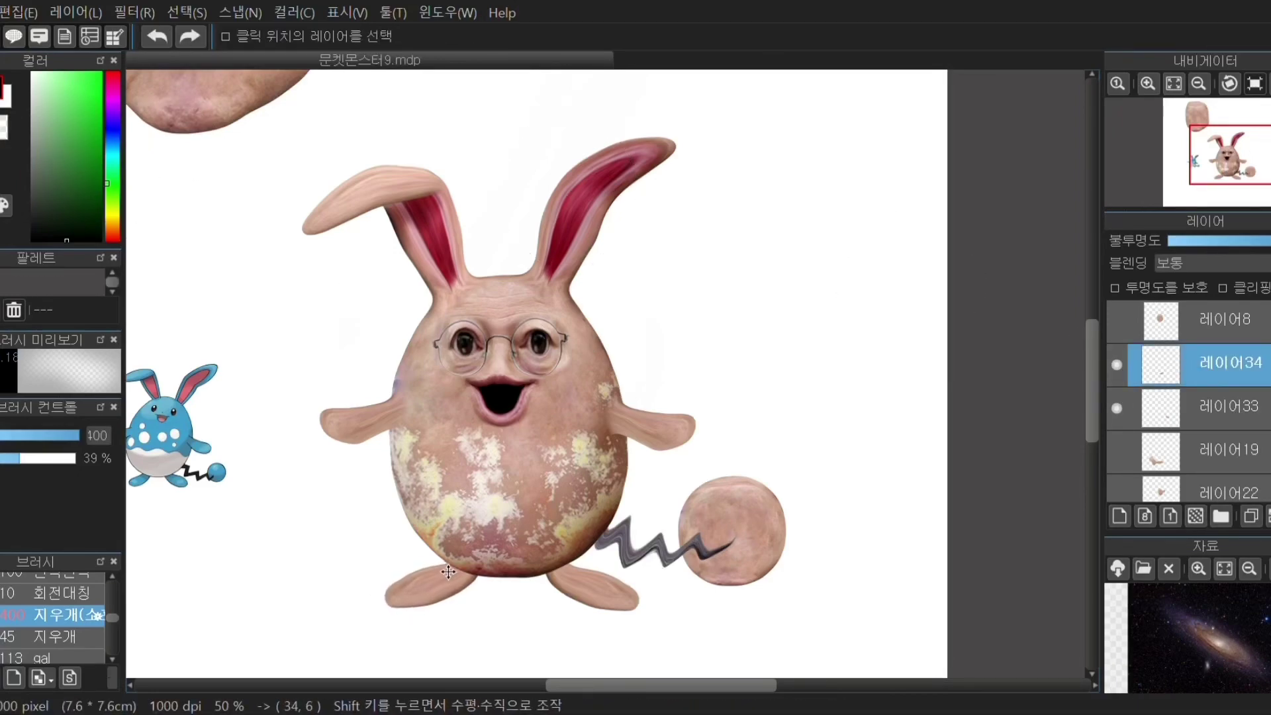
# Step: Merge the left arm on 레이어32 into the right arm's layer 레이어31, checking each arm by toggling its visibility
pyautogui.scroll(-3, 1125, 418)
pyautogui.click(1117, 365)
pyautogui.click(1117, 365)
pyautogui.click(1118, 323)
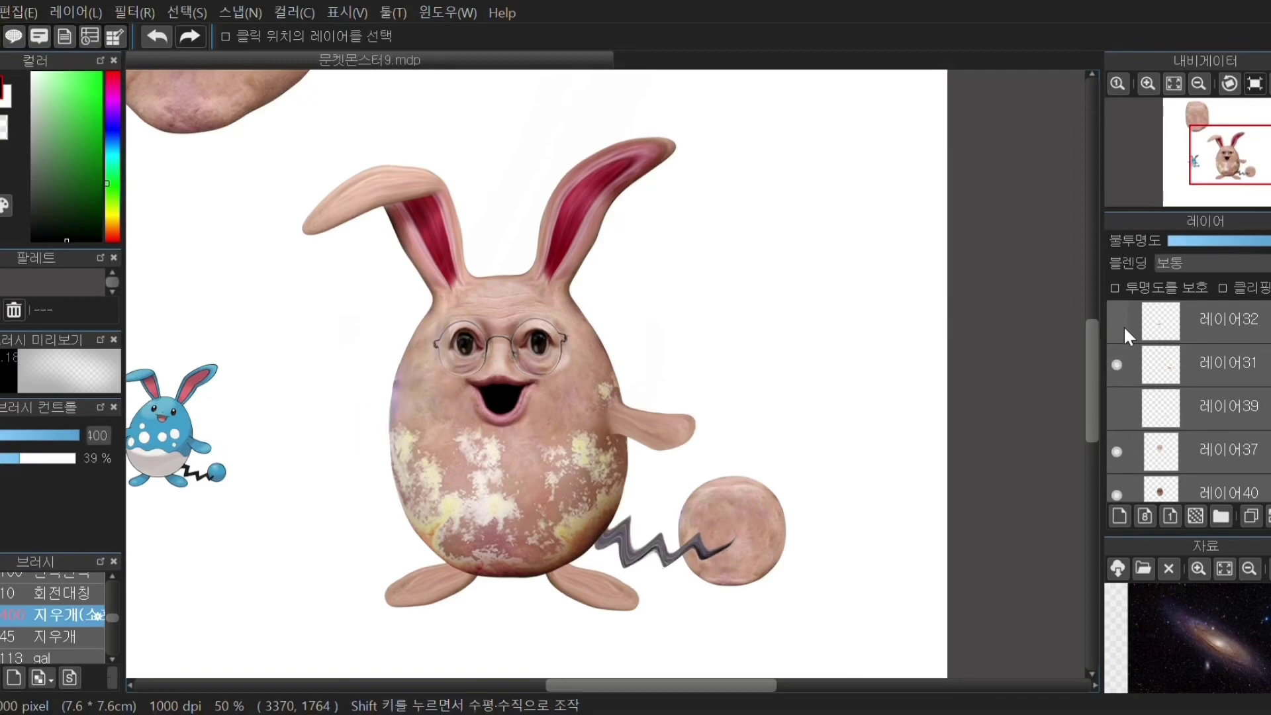
pyautogui.click(1119, 322)
pyautogui.click(1222, 322)
pyautogui.click(1268, 517)
pyautogui.click(1117, 321)
pyautogui.click(1117, 321)
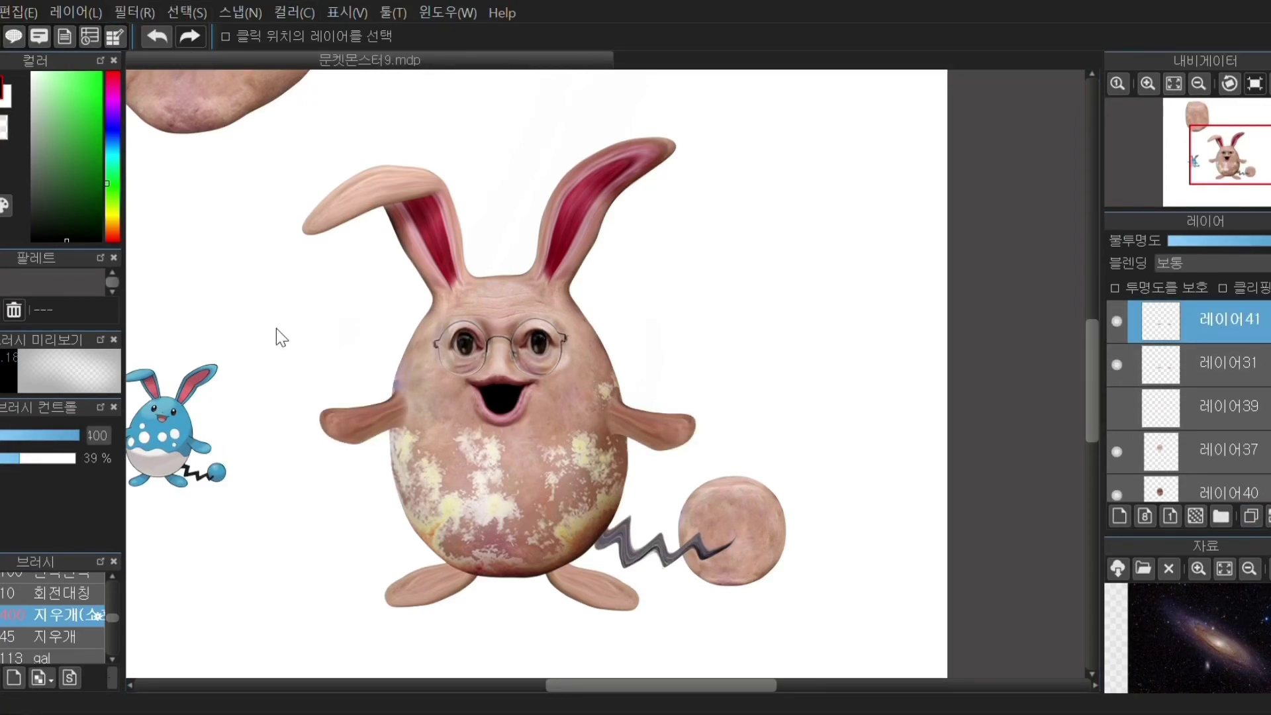
# Step: Place the arms copy 레이어41 beneath 레이어31, and softly erase edges of the arms with the size-150 eraser at 39% opacity
pyautogui.moveTo(1217, 333); pyautogui.dragTo(1219, 379)
pyautogui.press('e')
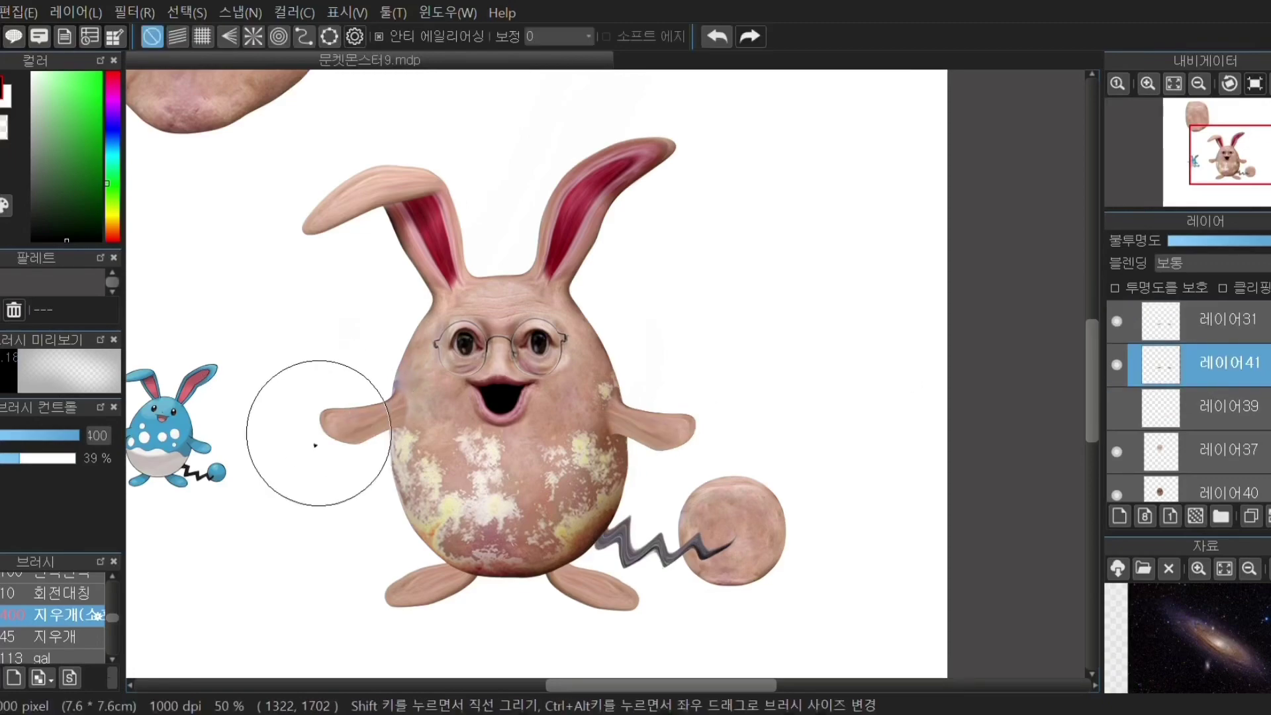
pyautogui.click(76, 437)
pyautogui.click(1256, 320)
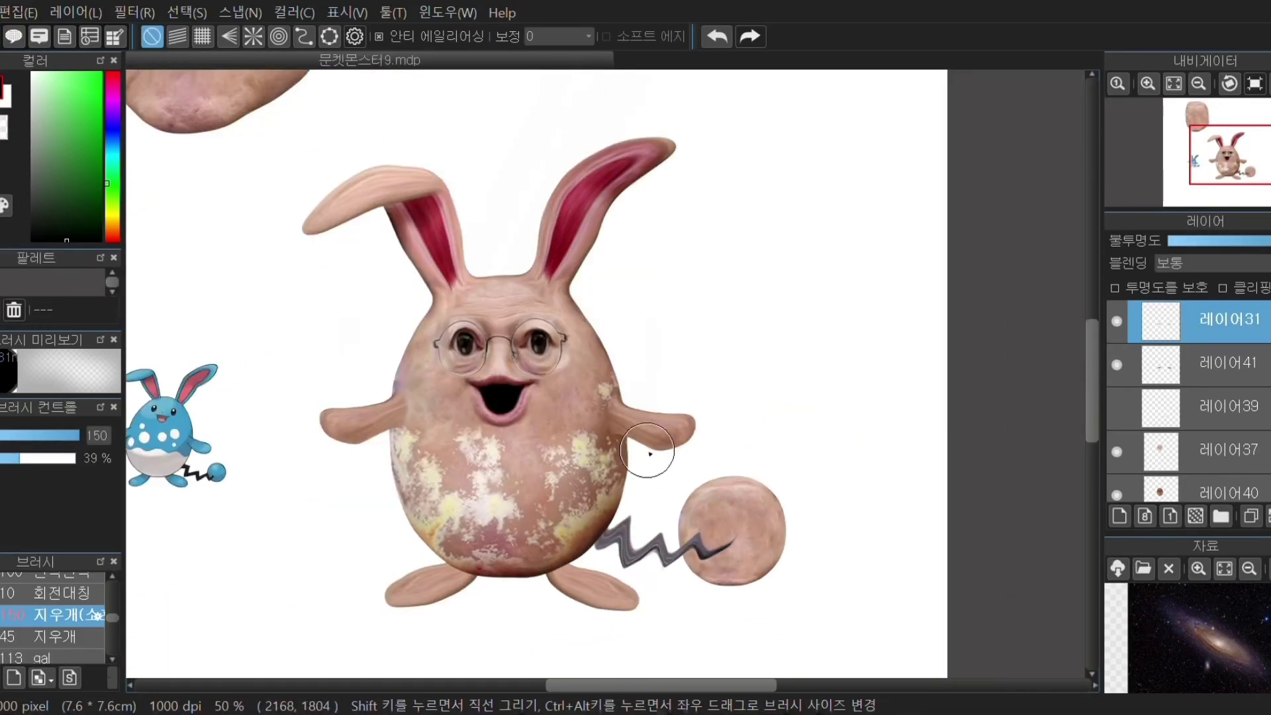
pyautogui.click(1191, 371)
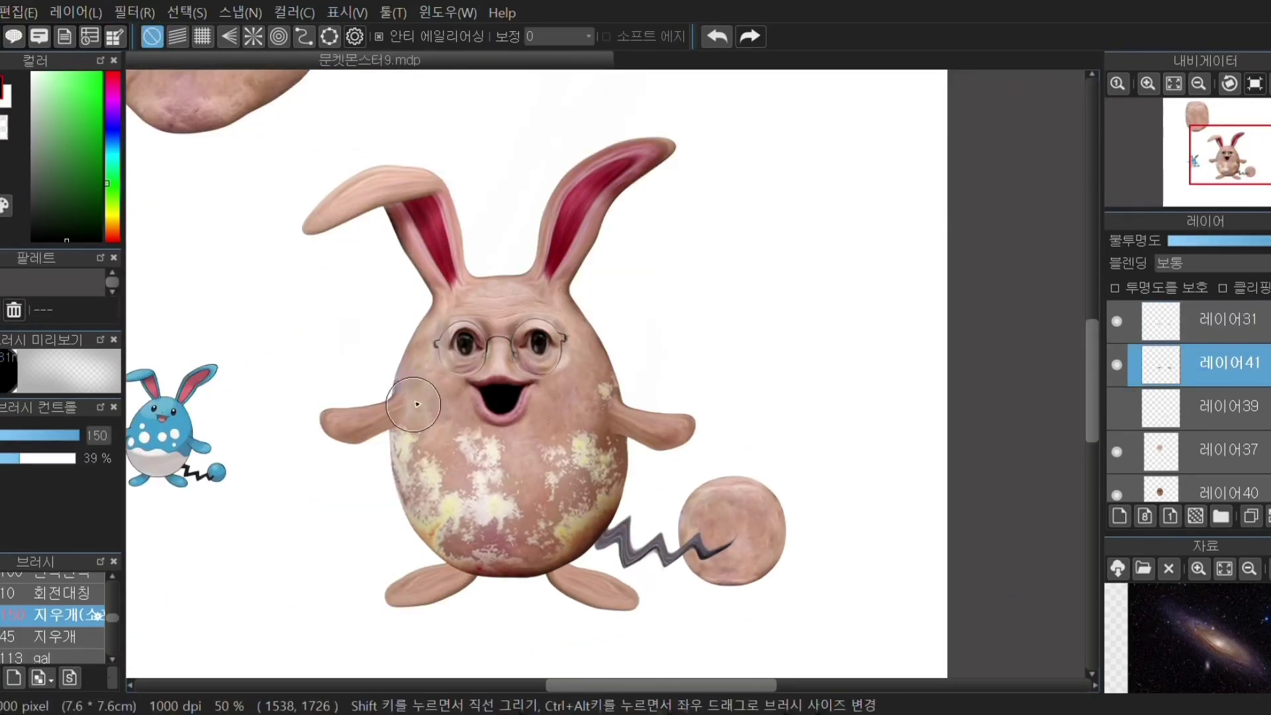
pyautogui.scroll(-2, 470, 437)
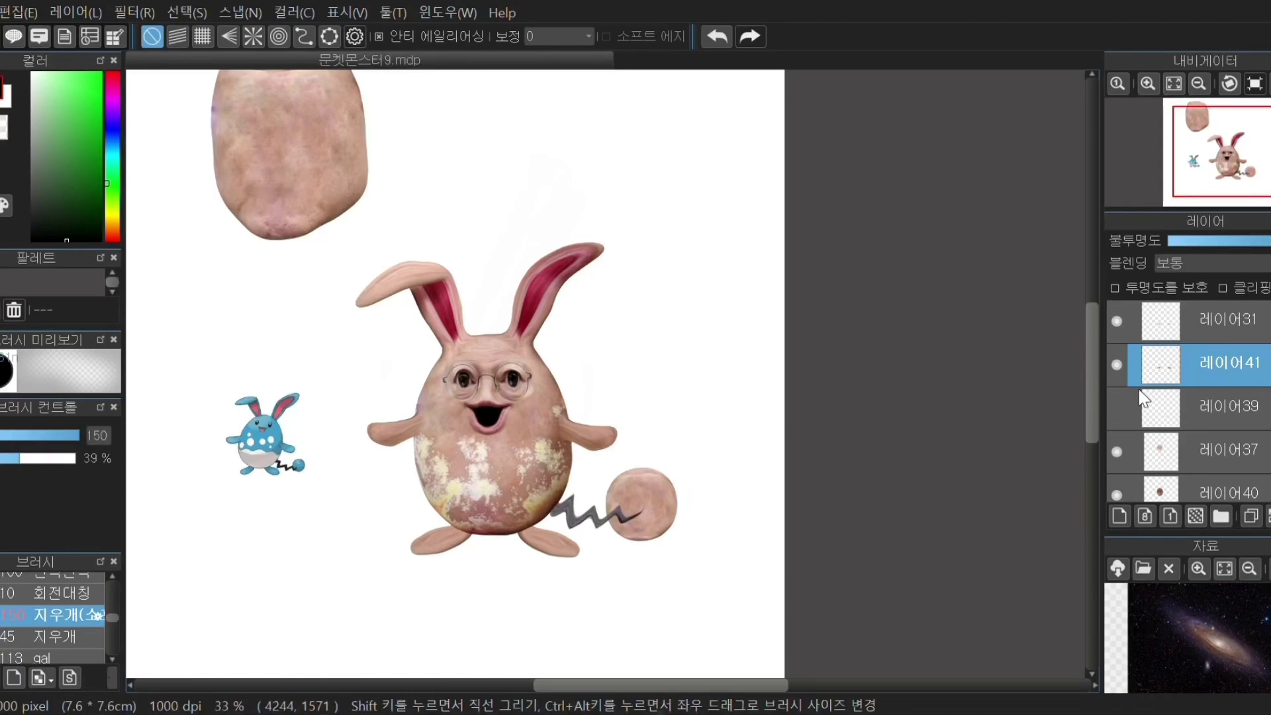
# Step: Duplicate the ear layer 레이어25, place the darker copy 레이어42 beneath it, and softly erase 레이어25's edges to shade the ear
pyautogui.scroll(-3, 1140, 392)
pyautogui.scroll(-2, 1124, 461)
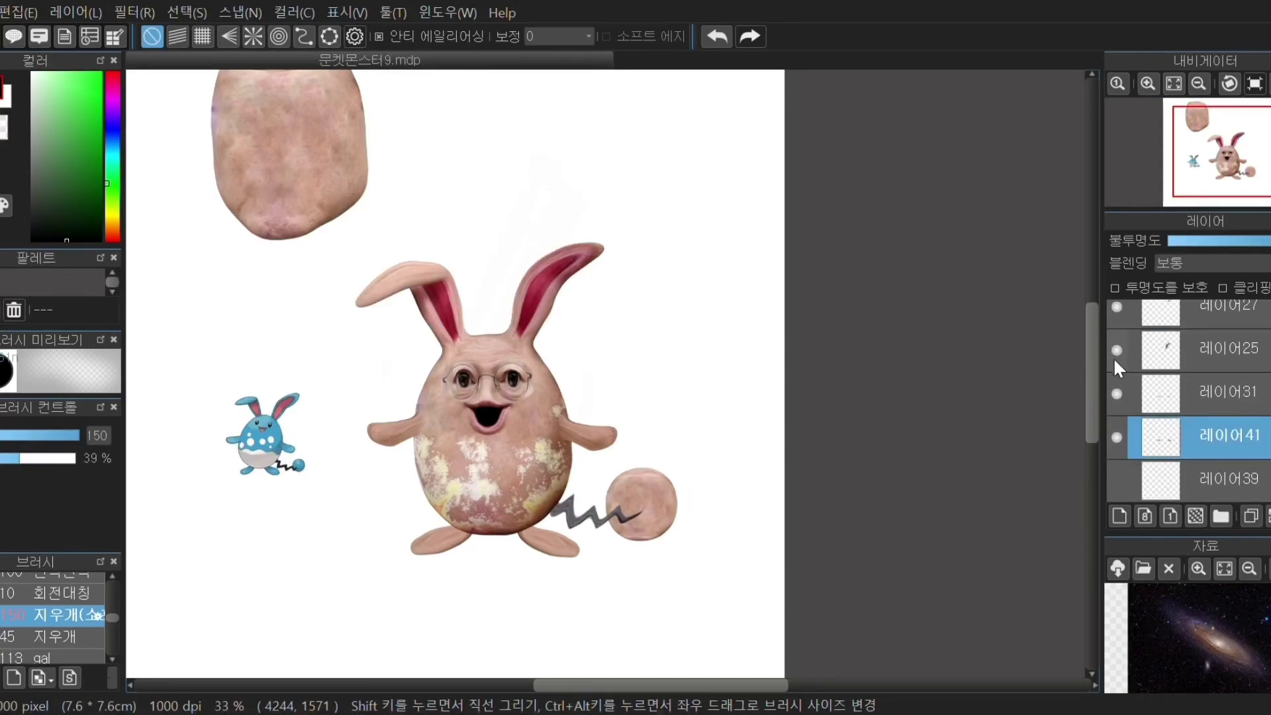
pyautogui.click(1190, 312)
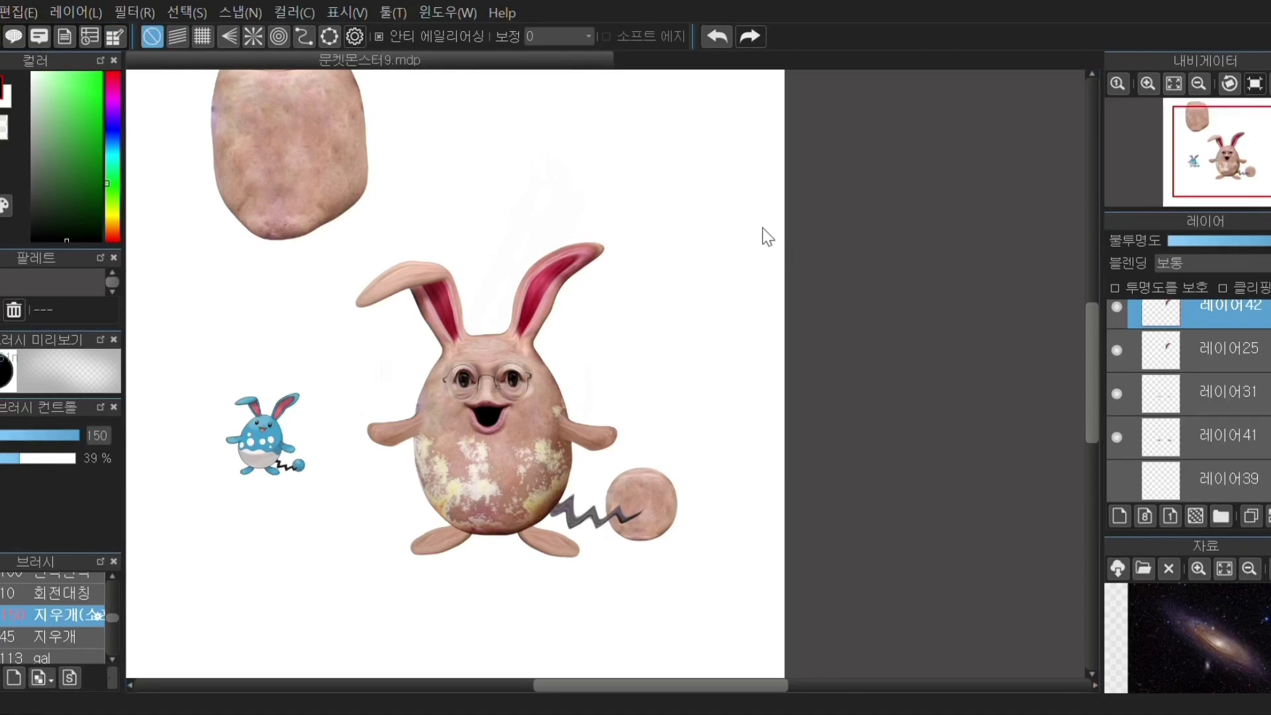
pyautogui.moveTo(1218, 314); pyautogui.dragTo(1216, 356)
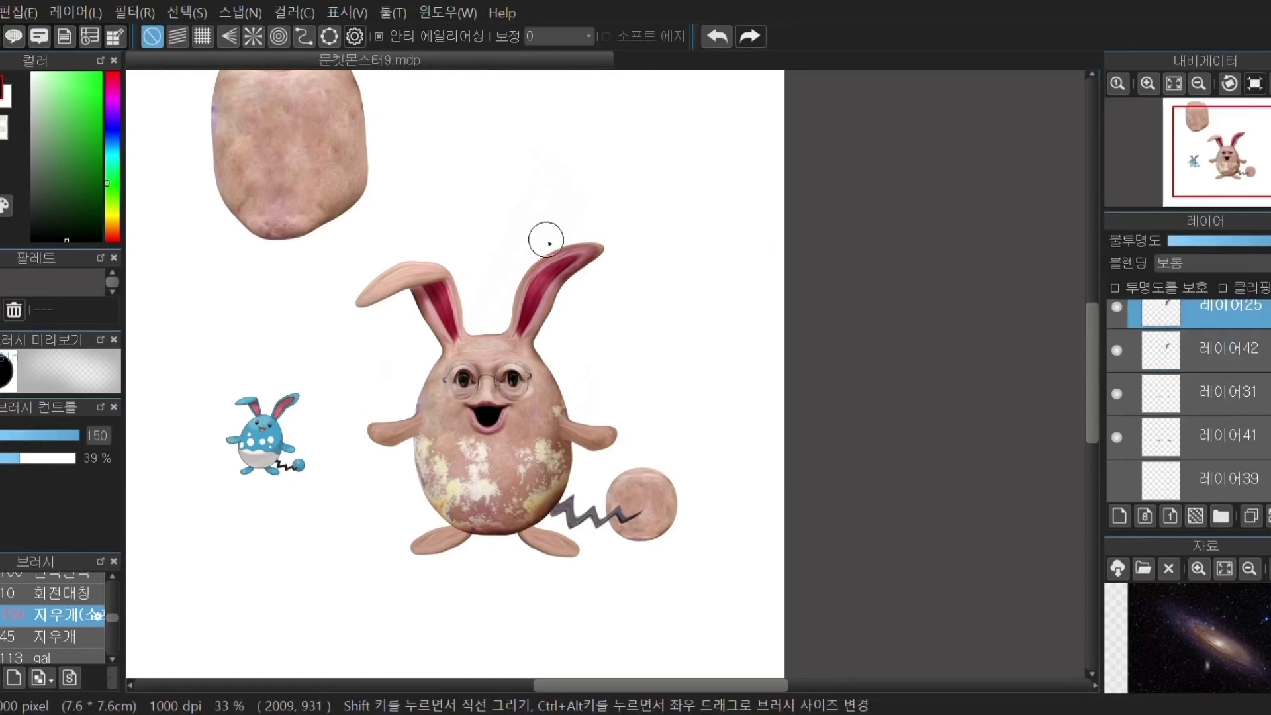
pyautogui.scroll(3, 548, 240)
pyautogui.moveTo(471, 315); pyautogui.dragTo(504, 289)
pyautogui.scroll(-2, 409, 356)
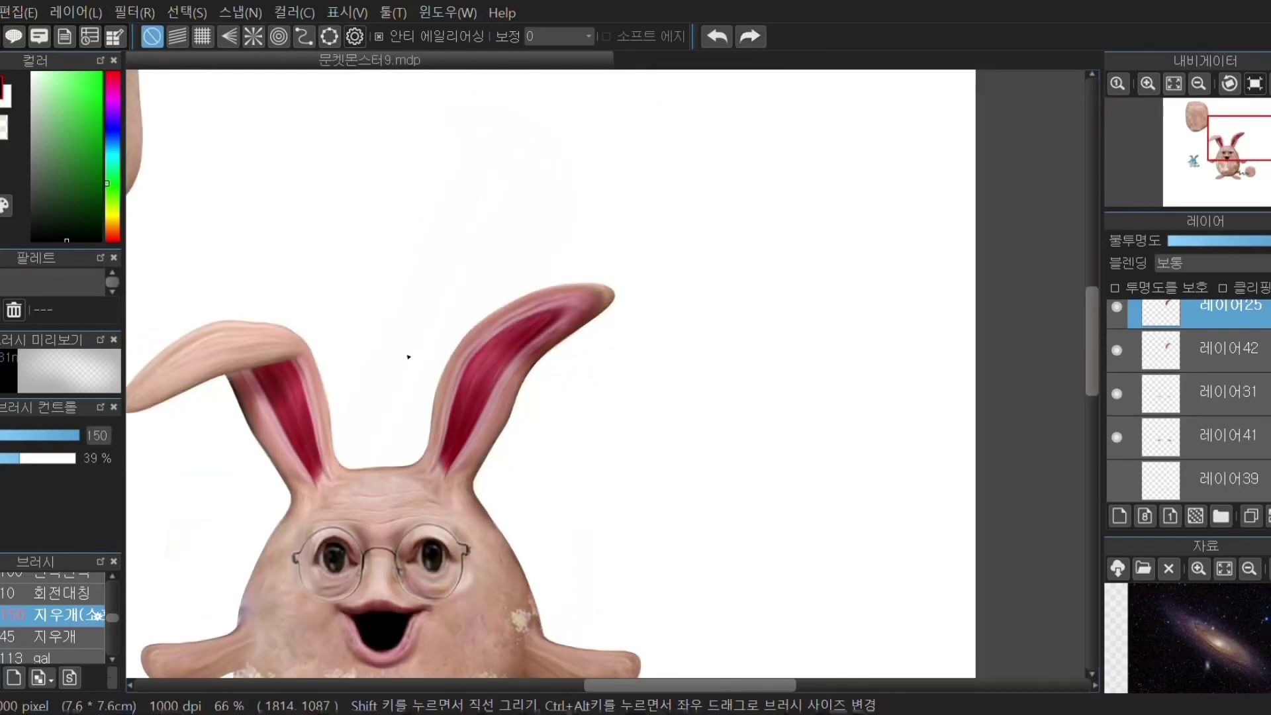
pyautogui.scroll(-5, 612, 249)
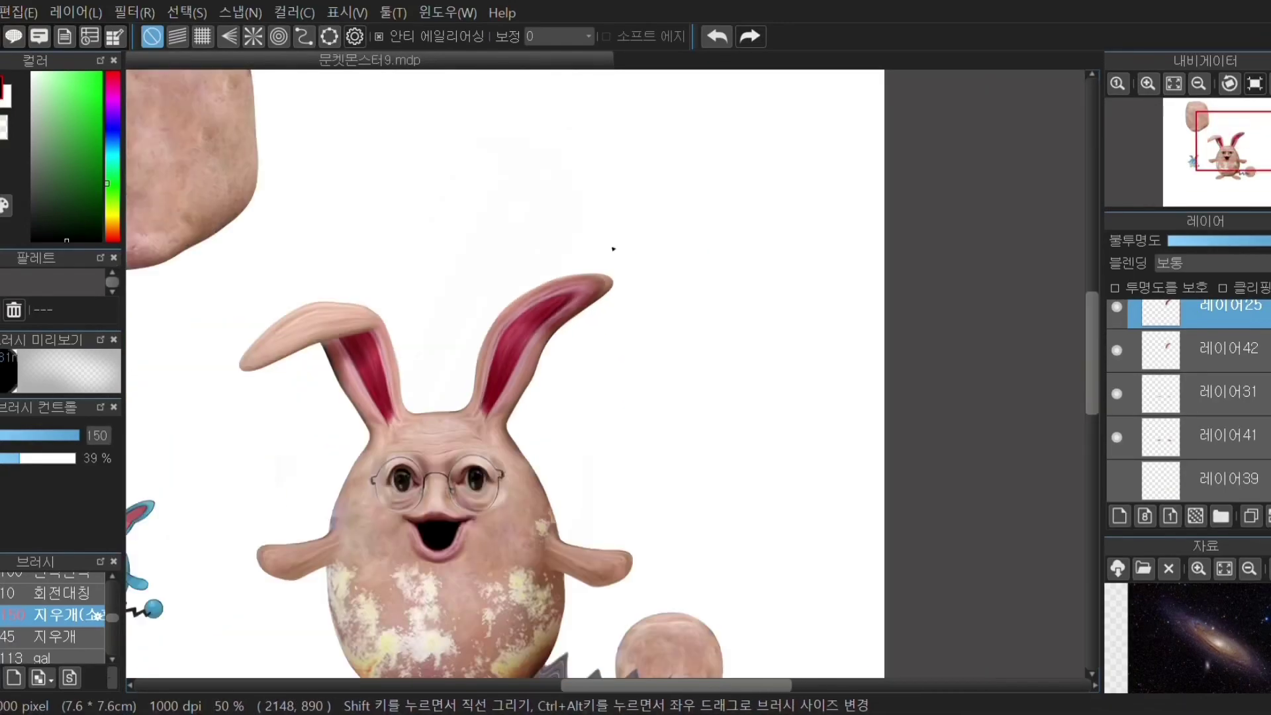
pyautogui.scroll(3, 519, 441)
pyautogui.scroll(-3, 519, 441)
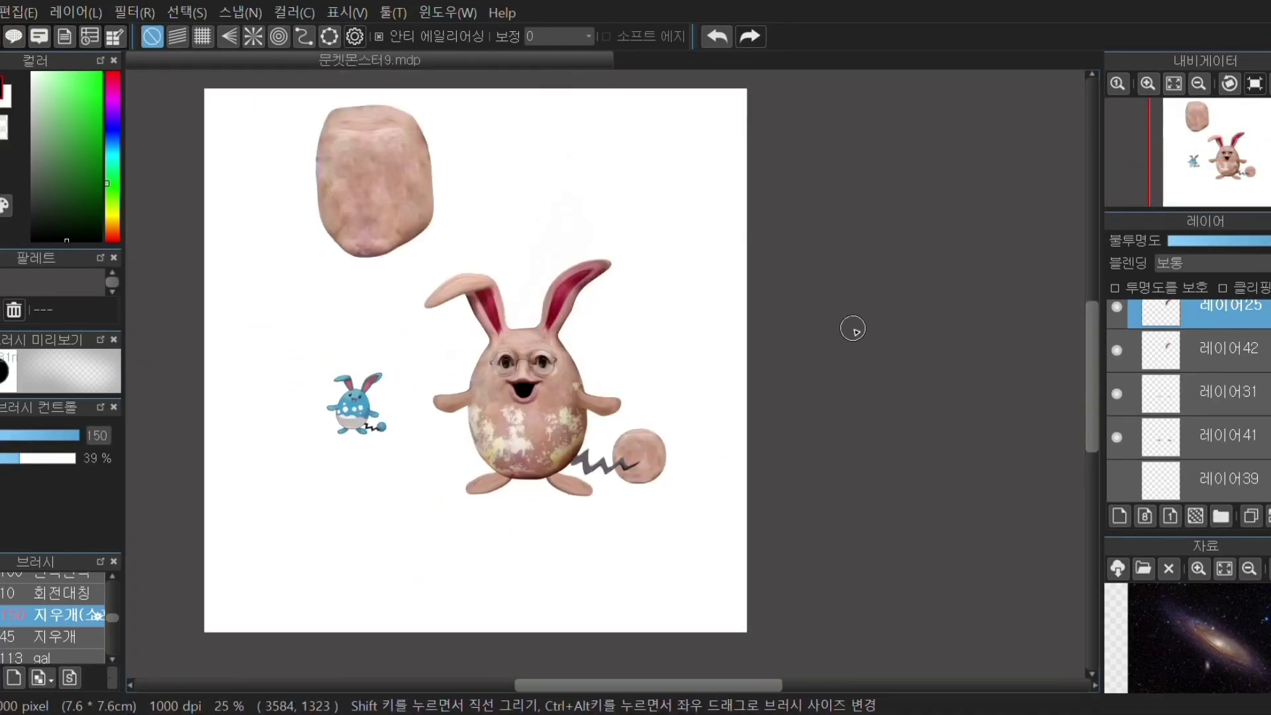
# Step: Copy a rectangular area around the nose from the portrait photo on 레이어5 into a new layer, and hide the photo
pyautogui.scroll(-10, 1126, 387)
pyautogui.click(1117, 444)
pyautogui.click(1186, 440)
pyautogui.scroll(4, 438, 490)
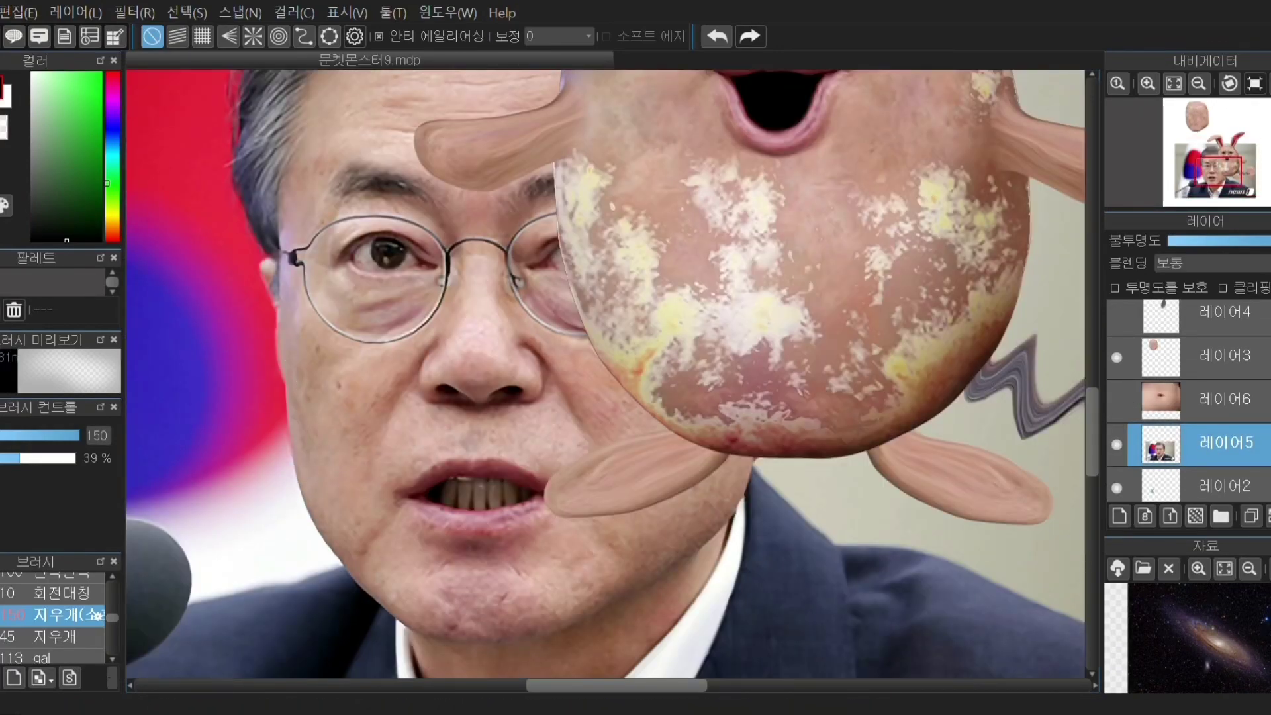
pyautogui.press('m')
pyautogui.moveTo(398, 292); pyautogui.dragTo(558, 436)
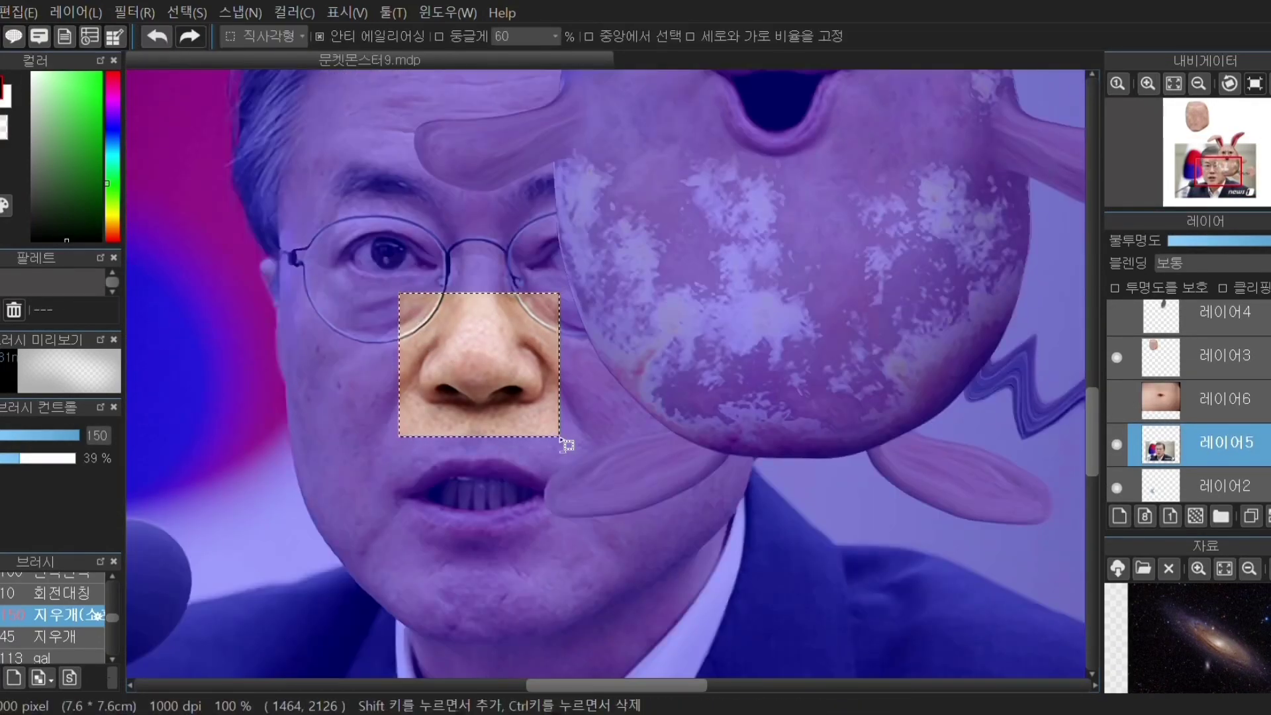
pyautogui.hotkey('ctrl', 'c')
pyautogui.hotkey('ctrl', 'v')
pyautogui.click(1118, 490)
pyautogui.hotkey('ctrl', 'd')
# Step: Position the pasted nose on the creature's face between the glasses and mouth, and move its layer 레이어43 above 레이어16
pyautogui.moveTo(1249, 445); pyautogui.dragTo(1233, 424)
pyautogui.press('v')
pyautogui.scroll(1, 227, 419)
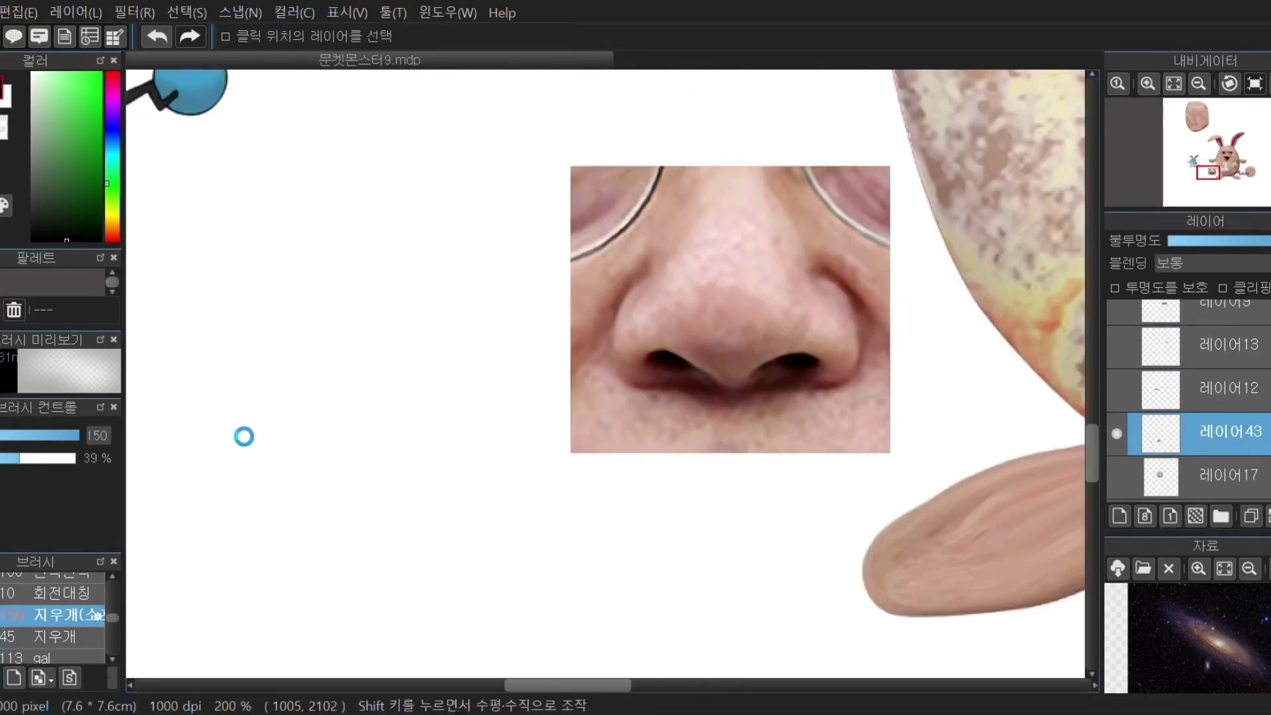
pyautogui.scroll(-2, 228, 419)
pyautogui.moveTo(336, 434); pyautogui.dragTo(484, 286)
pyautogui.moveTo(1245, 431)
pyautogui.mouseDown()
pyautogui.moveTo(1242, 315)
pyautogui.moveTo(1245, 372)
pyautogui.moveTo(1239, 341)
pyautogui.mouseUp()
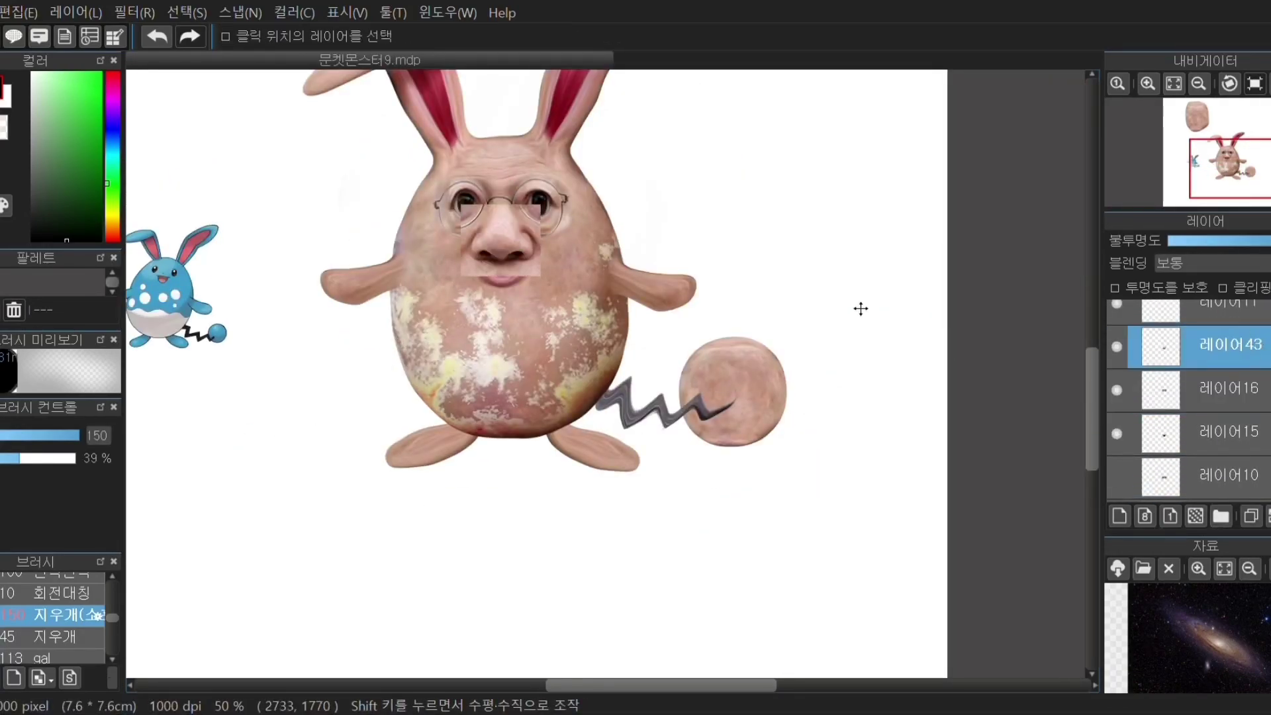
# Step: Erase the skin surrounding the nose on 레이어43 and scale it down to fit between the glasses and upper lip
pyautogui.scroll(3, 860, 304)
pyautogui.press('b')
pyautogui.moveTo(573, 225)
pyautogui.mouseDown()
pyautogui.moveTo(455, 189)
pyautogui.moveTo(635, 344)
pyautogui.moveTo(625, 320)
pyautogui.moveTo(651, 452)
pyautogui.moveTo(370, 504)
pyautogui.moveTo(288, 504)
pyautogui.moveTo(320, 341)
pyautogui.moveTo(296, 397)
pyautogui.mouseUp()
pyautogui.hotkey('ctrl', 't')
pyautogui.moveTo(588, 219); pyautogui.dragTo(508, 241)
pyautogui.moveTo(479, 282); pyautogui.dragTo(474, 284)
pyautogui.press('Return')
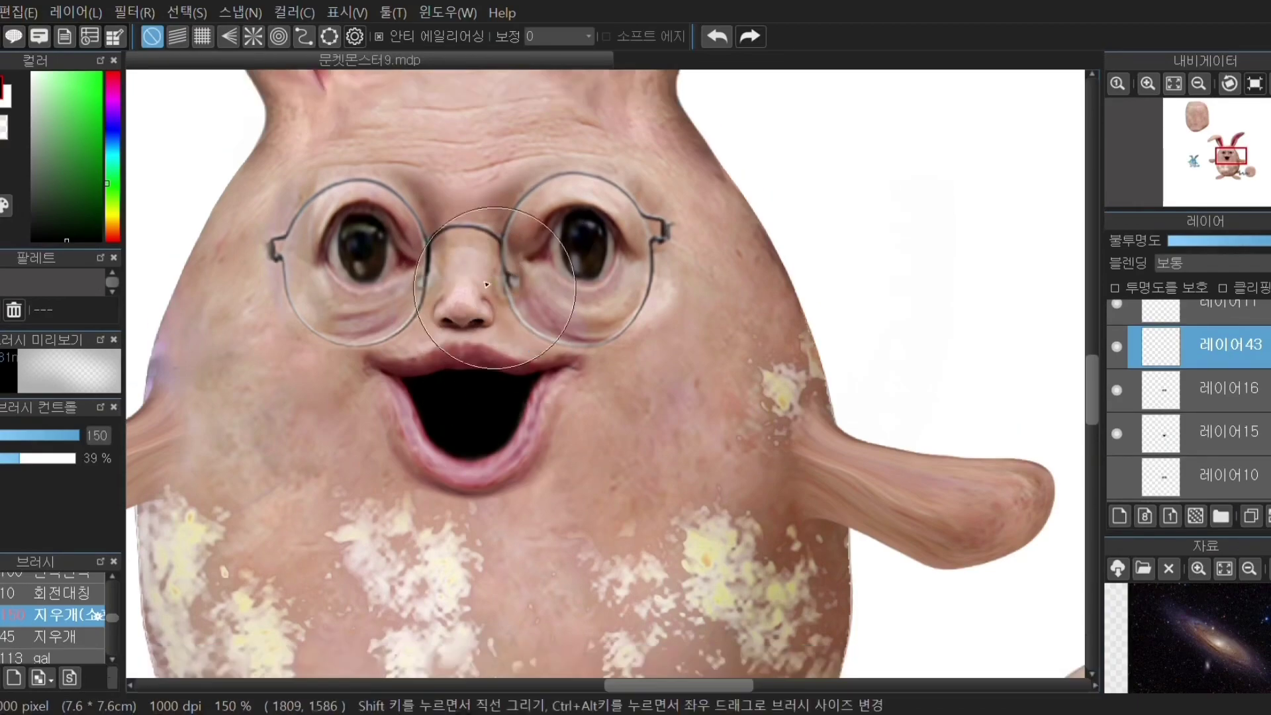
# Step: Blend the small nose into the face using the Blur brush at size 72 and 77% opacity
pyautogui.scroll(2, 475, 284)
pyautogui.scroll(2, 21, 626)
pyautogui.click(27, 626)
pyautogui.moveTo(66, 439); pyautogui.dragTo(68, 439)
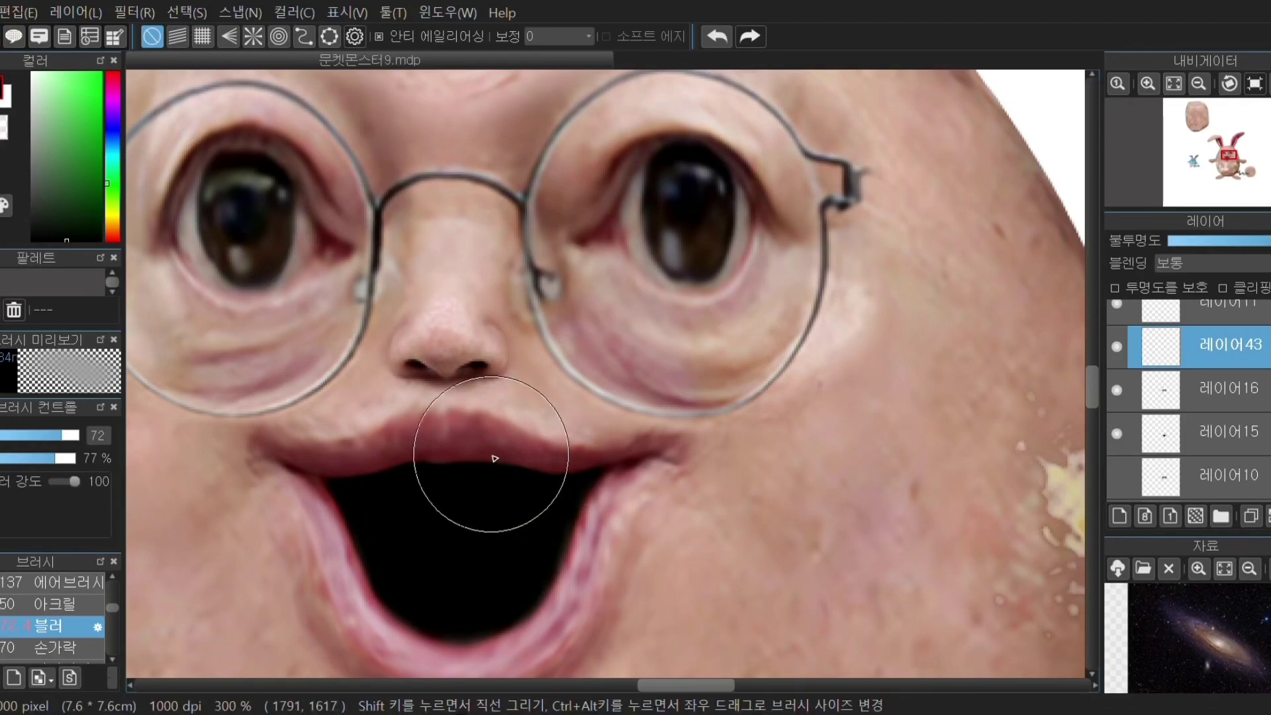
# Step: Darken a copy of the nose on 레이어44 and softly erase it at size 78 and 39% opacity to shade the nose
pyautogui.scroll(-2, 378, 376)
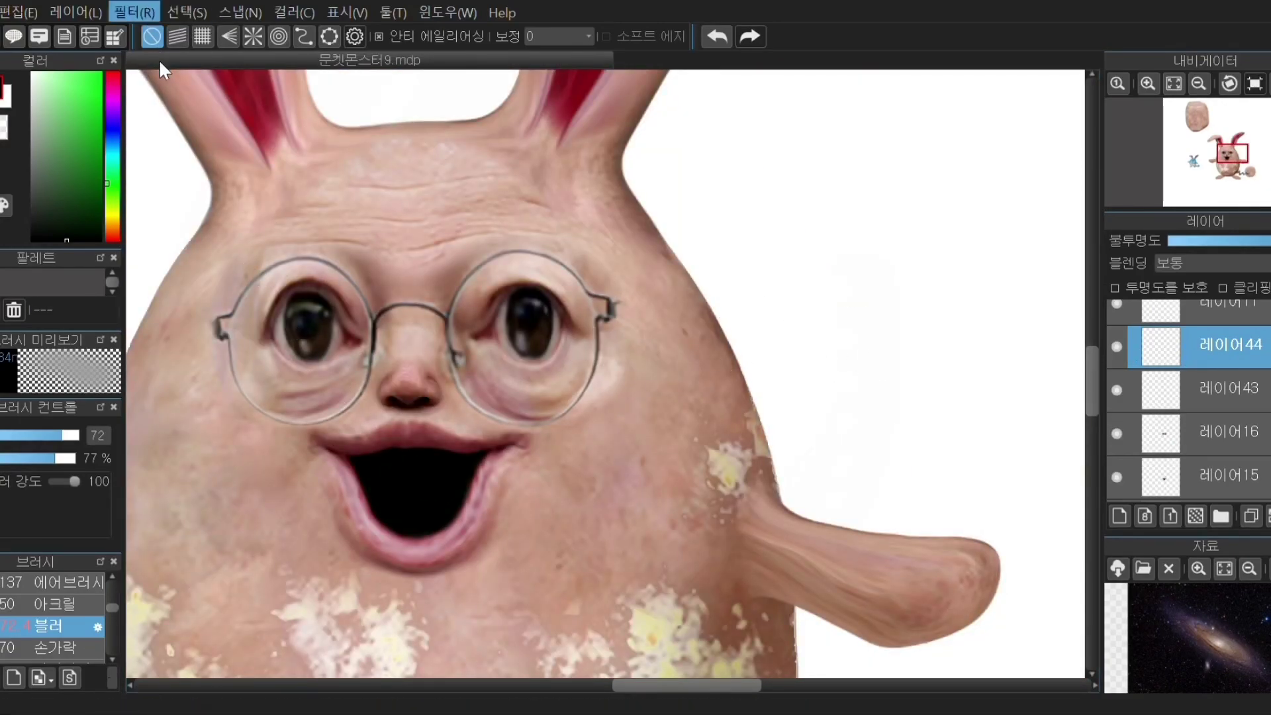
pyautogui.scroll(-3, 66, 587)
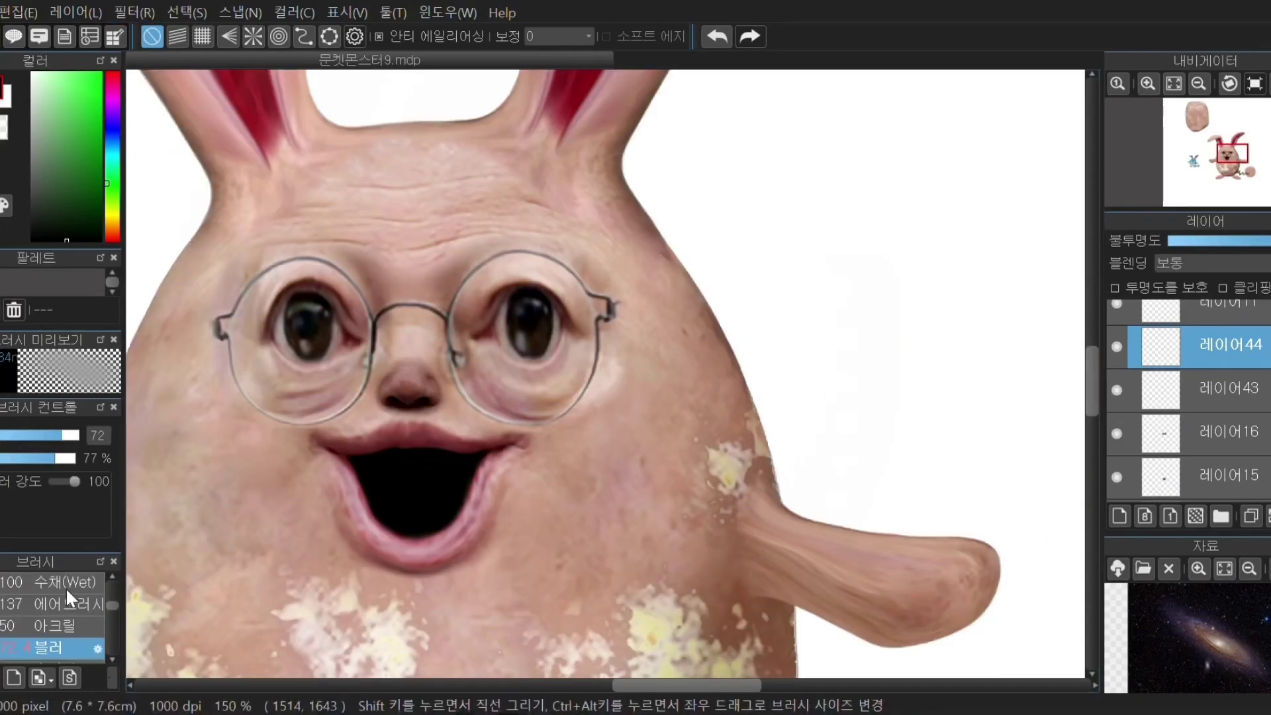
pyautogui.click(65, 582)
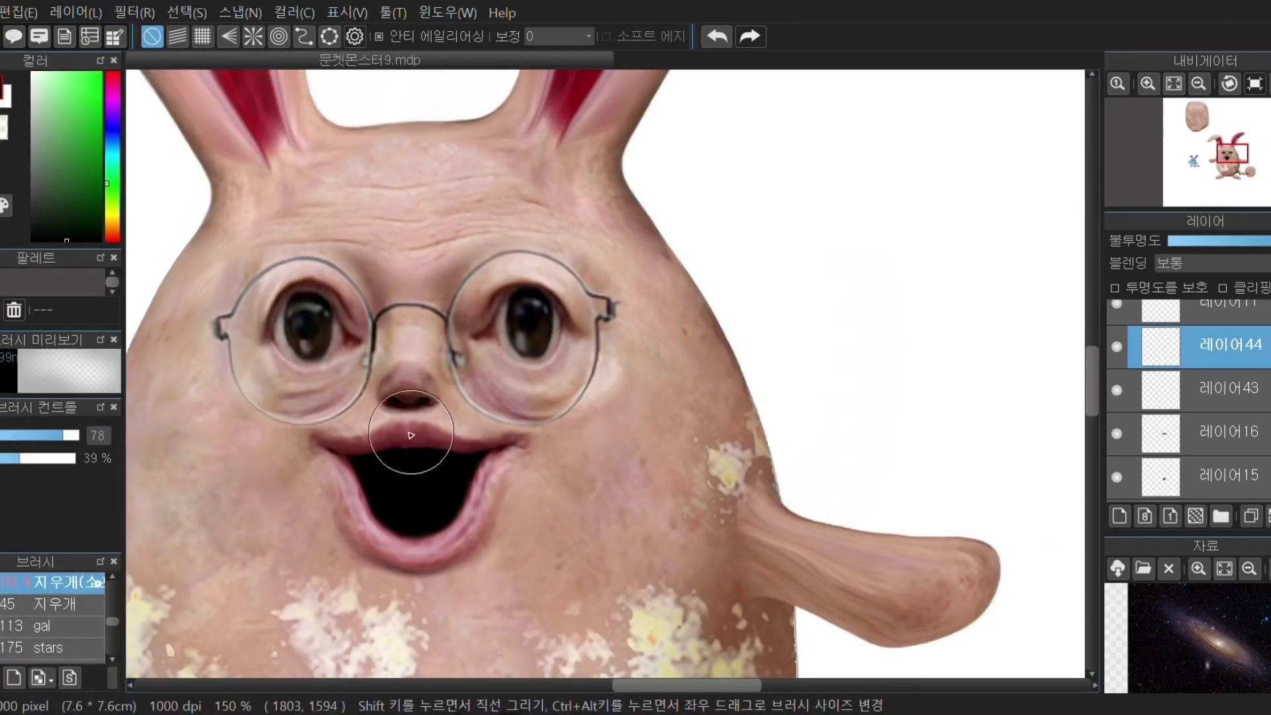
pyautogui.scroll(-2, 452, 271)
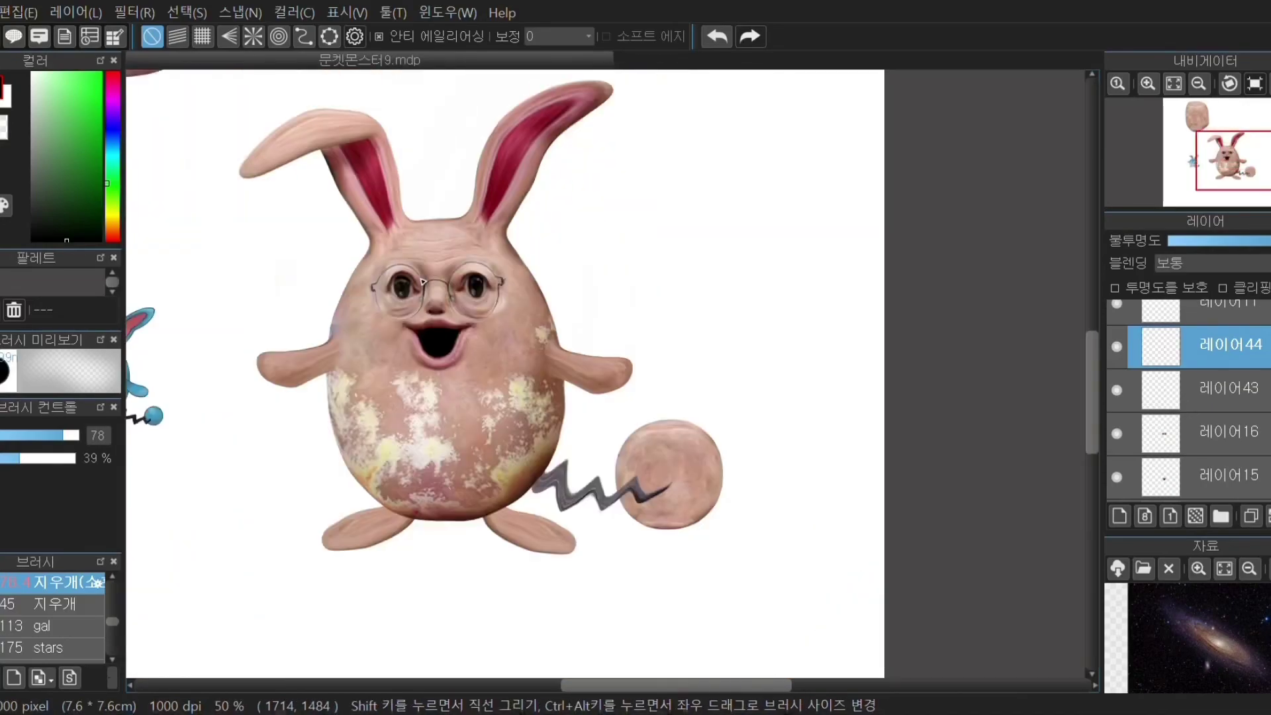
pyautogui.scroll(1, 1125, 351)
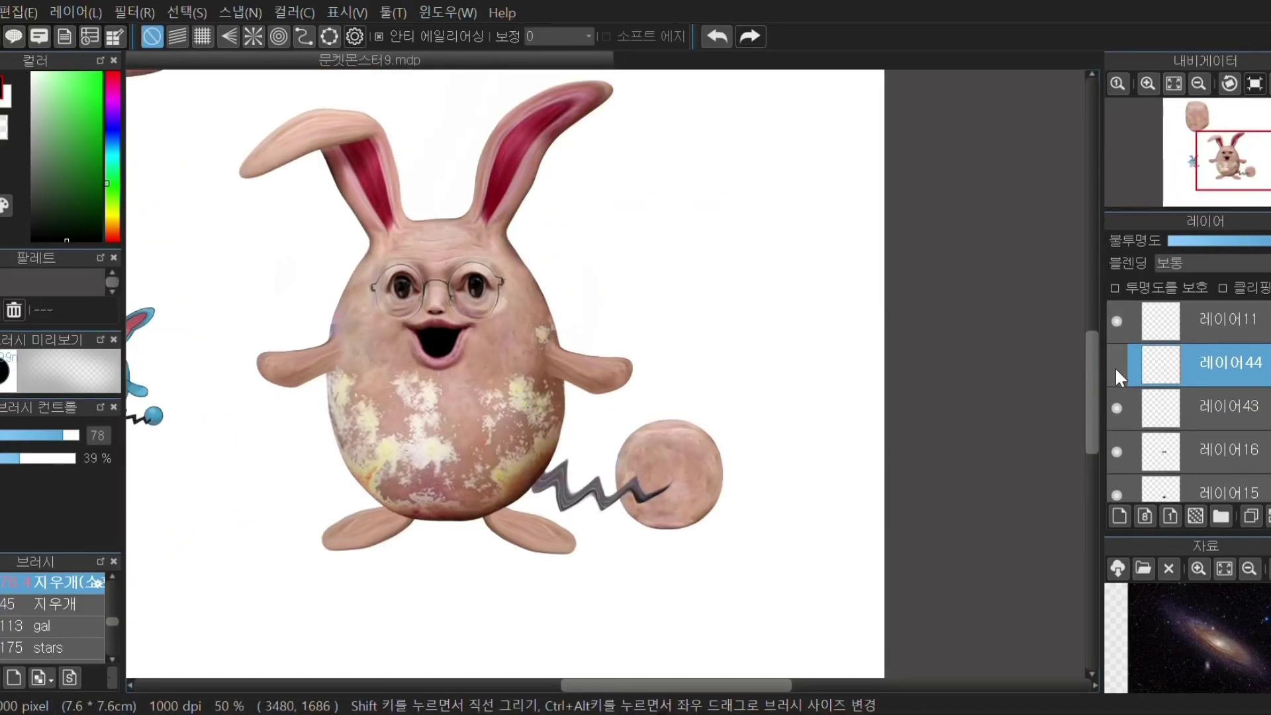
pyautogui.scroll(3, 410, 285)
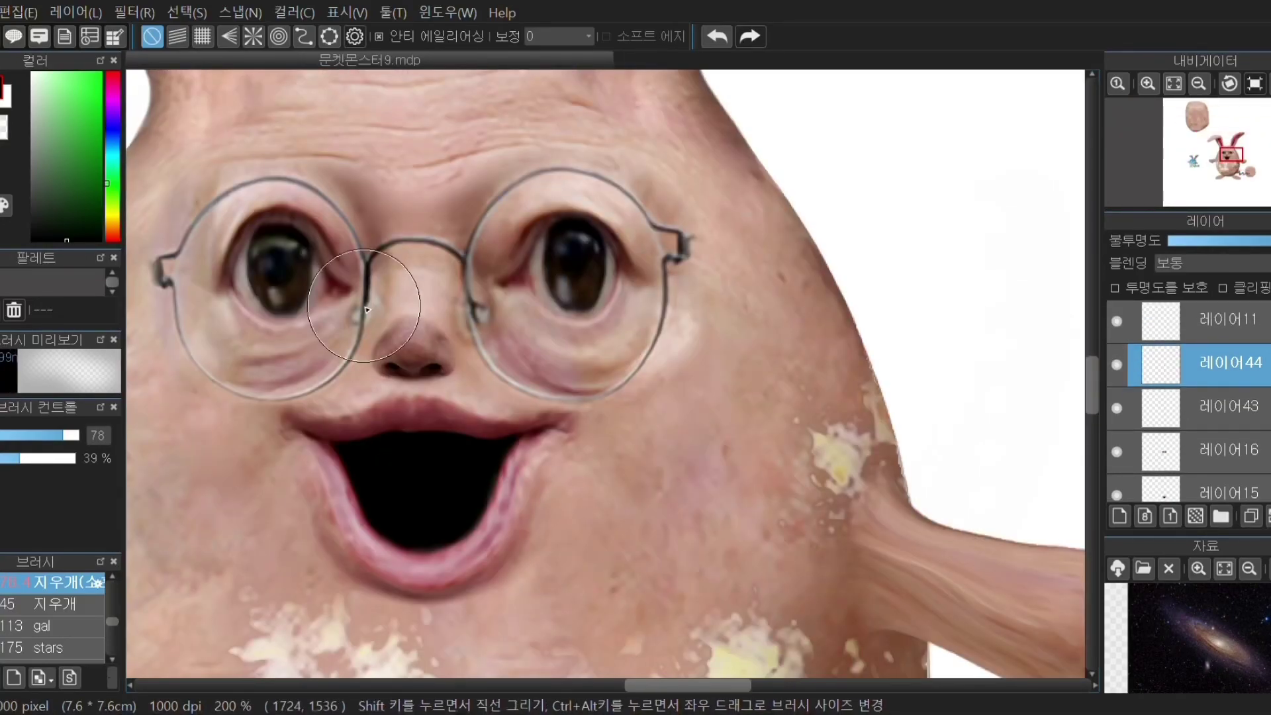
pyautogui.scroll(-3, 414, 295)
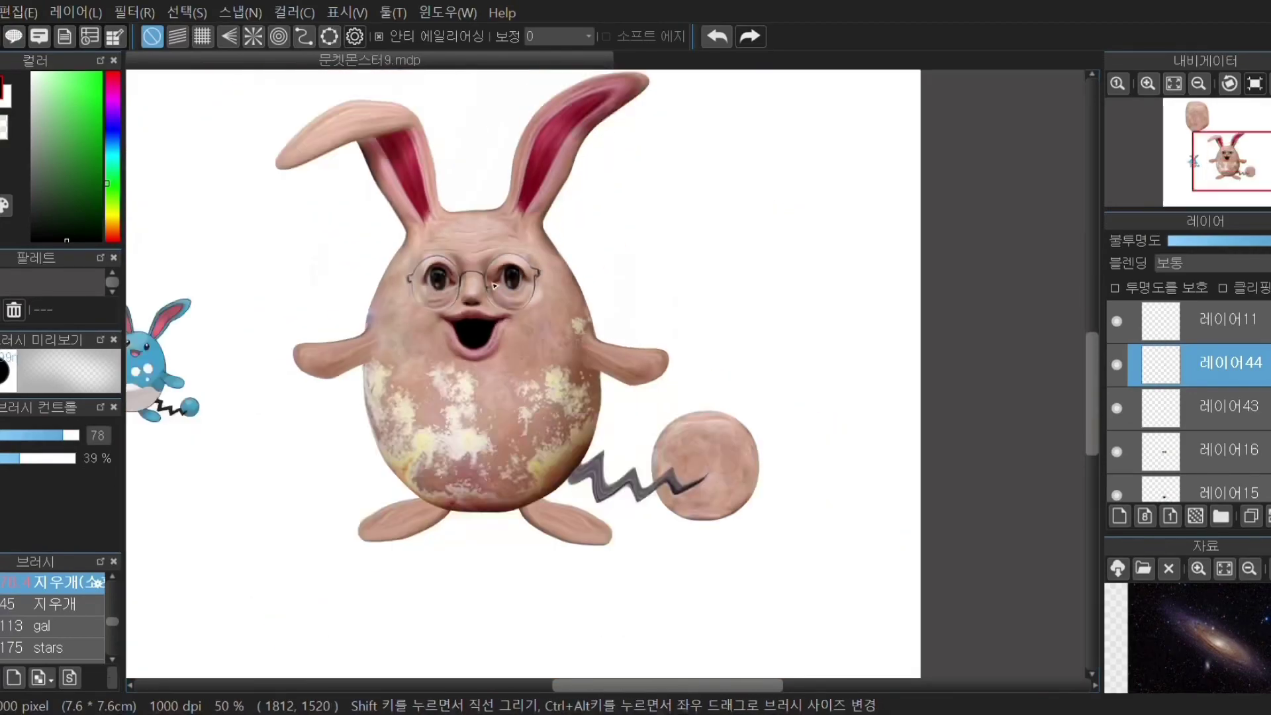
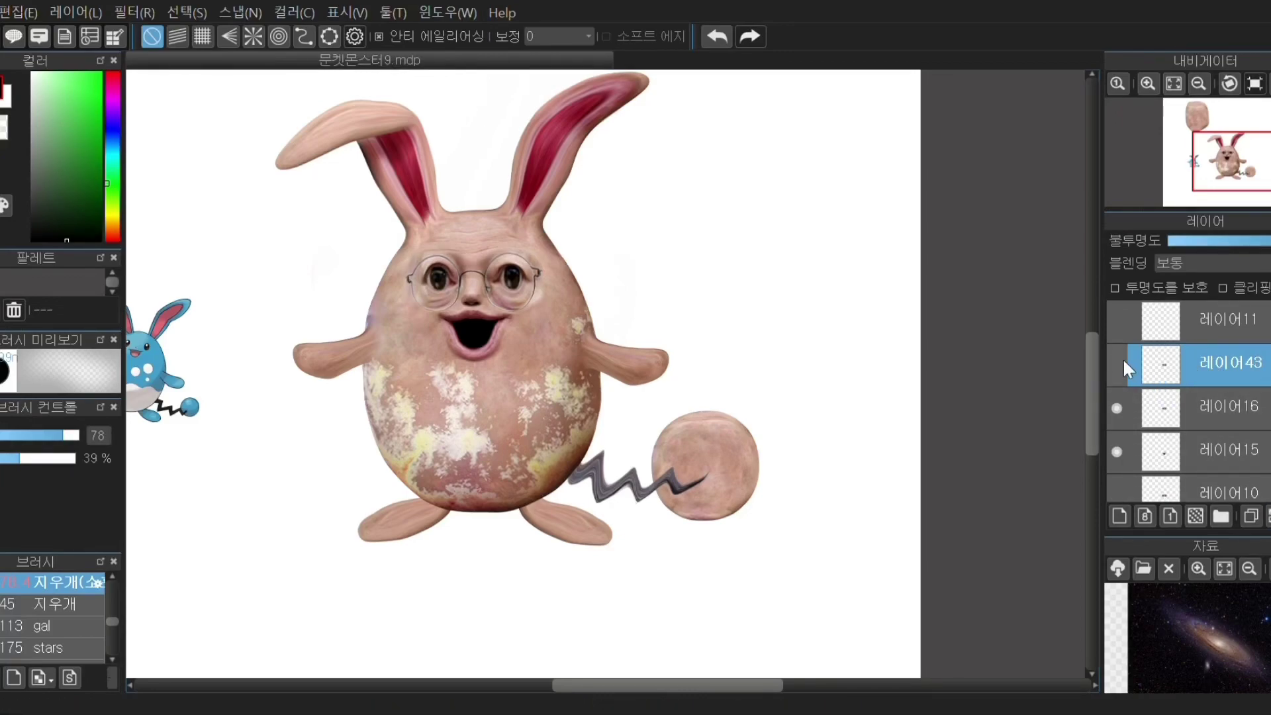
# Step: Add a new layer above 레이어15 and airbrush a lip-pink glow inside the mouth at size 54 and 7% opacity
pyautogui.click(1202, 451)
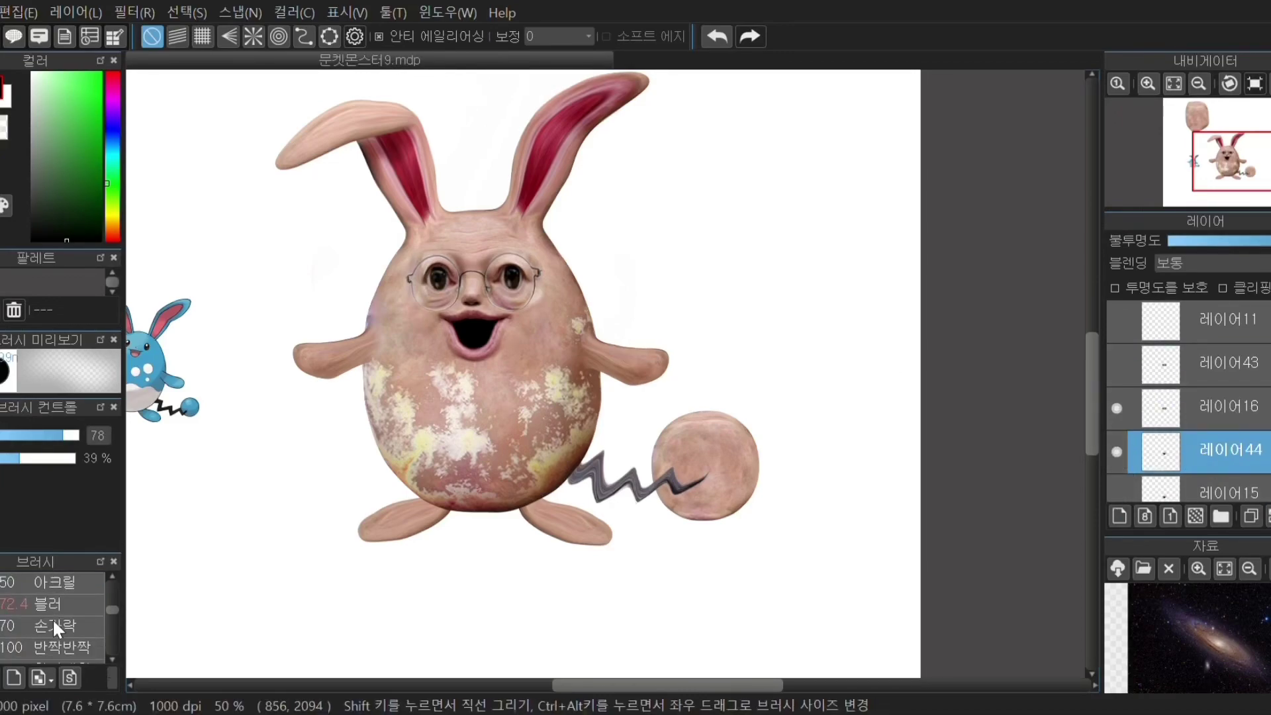
pyautogui.scroll(1, 53, 620)
pyautogui.click(53, 620)
pyautogui.scroll(3, 487, 337)
pyautogui.rightClick(420, 390)
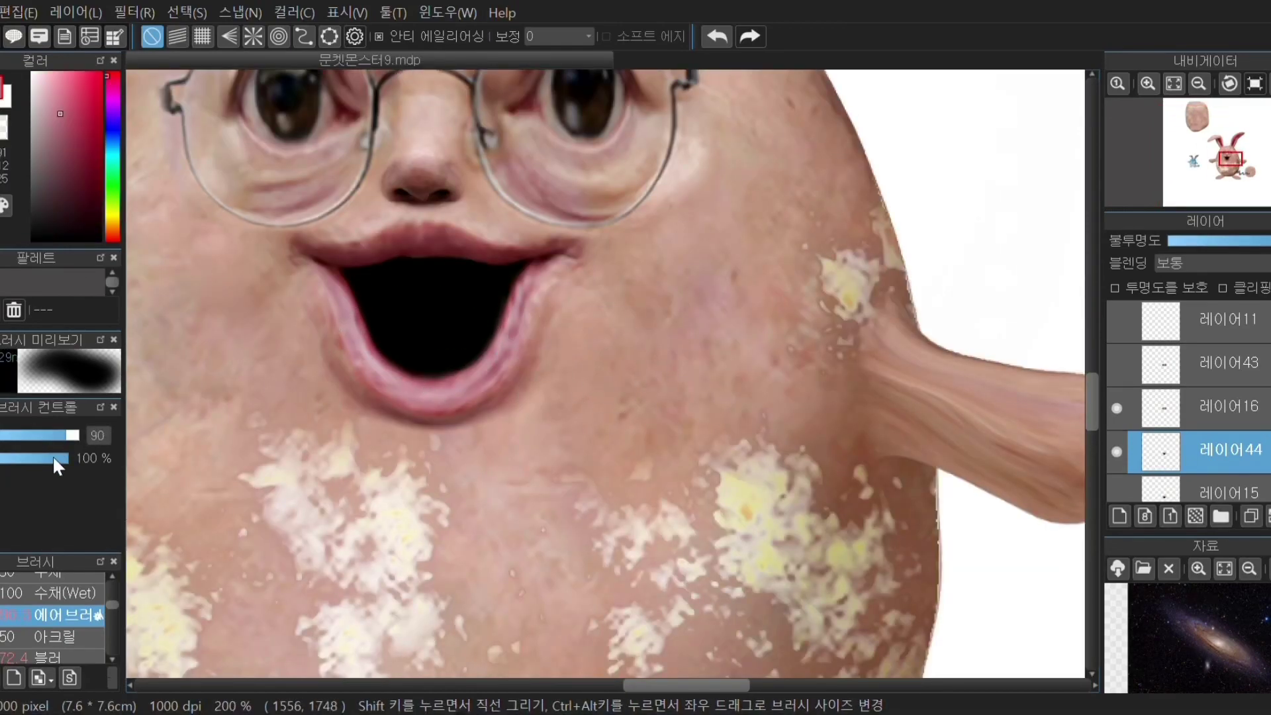
pyautogui.moveTo(1, 458); pyautogui.dragTo(0, 459)
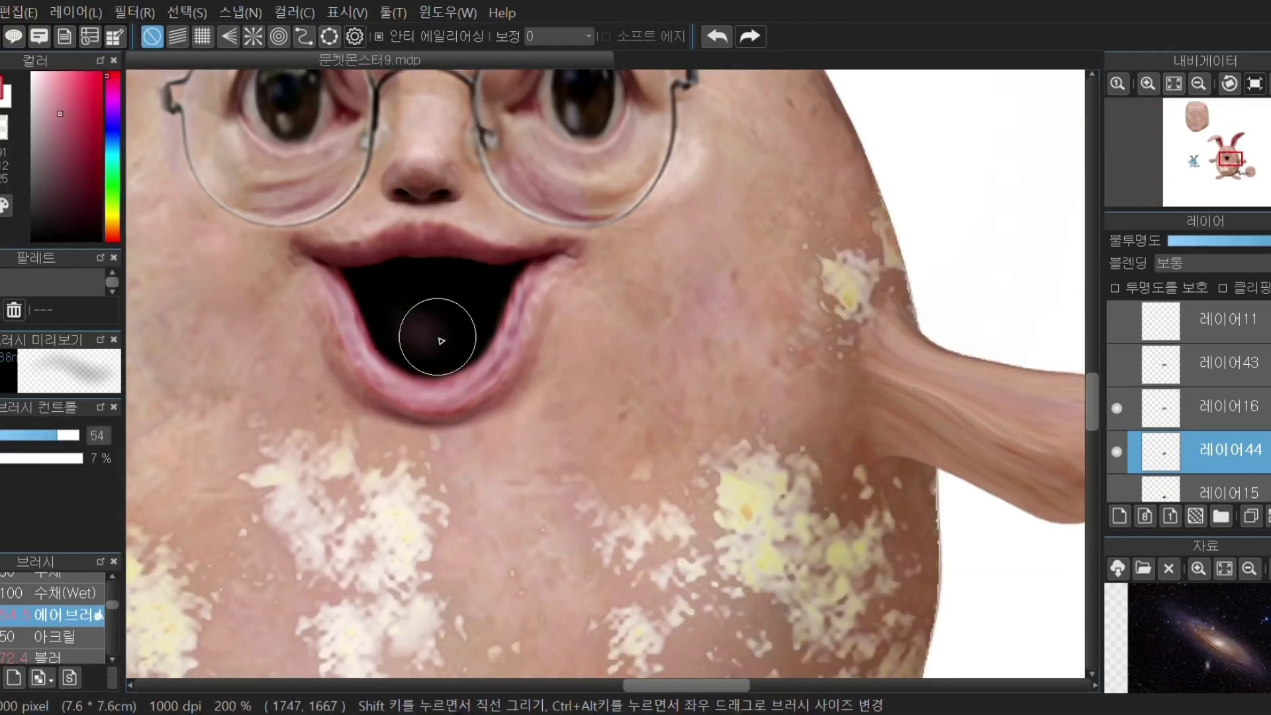
pyautogui.scroll(-3, 527, 331)
pyautogui.scroll(4, 526, 332)
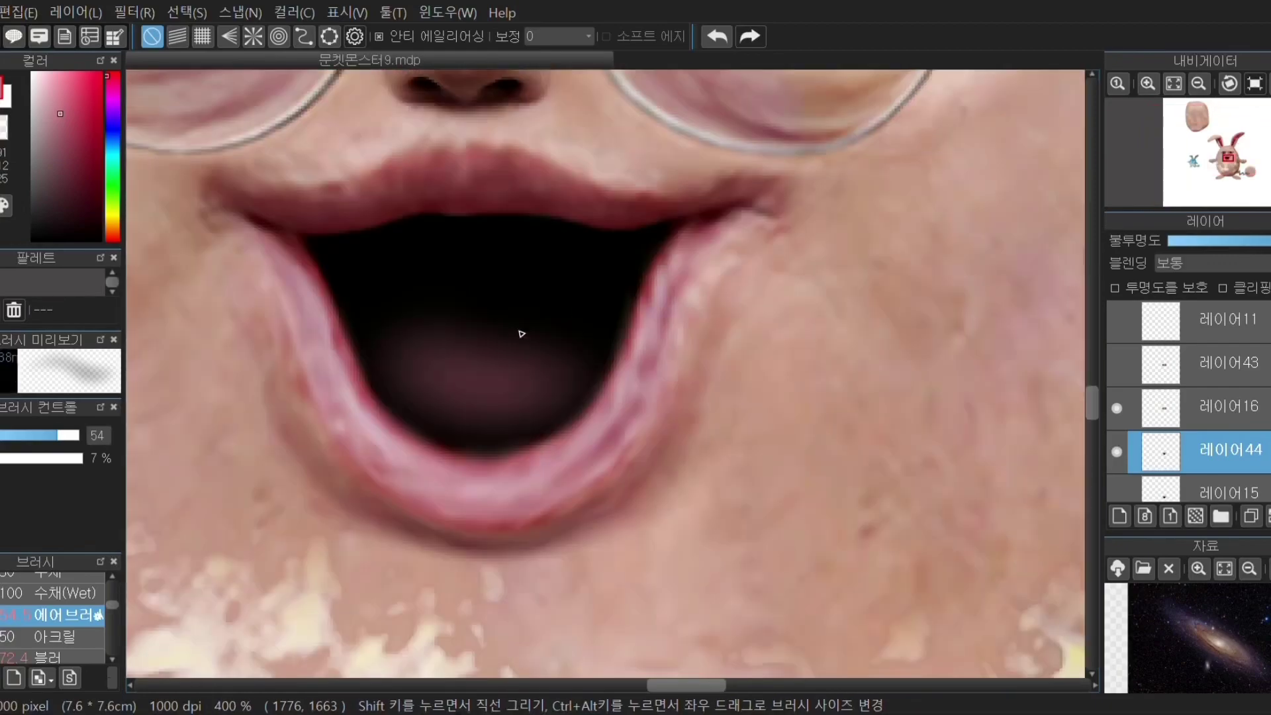
# Step: Undo the pink strokes and airbrush a dark red picked from the upper lip into the lower mouth interior
pyautogui.hotkey('ctrl', 'z')
pyautogui.hotkey('ctrl', 'z')
pyautogui.rightClick(451, 190)
pyautogui.moveTo(411, 354); pyautogui.dragTo(552, 372)
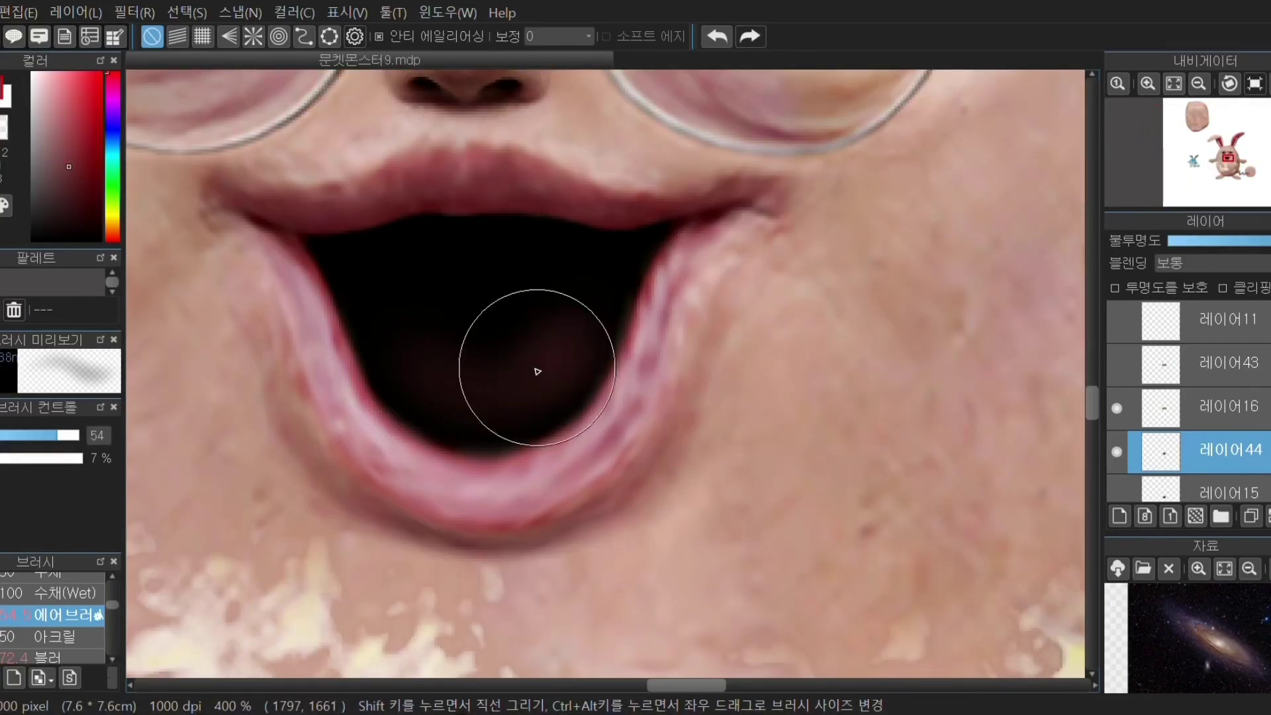
pyautogui.scroll(-4, 536, 364)
pyautogui.scroll(3, 540, 355)
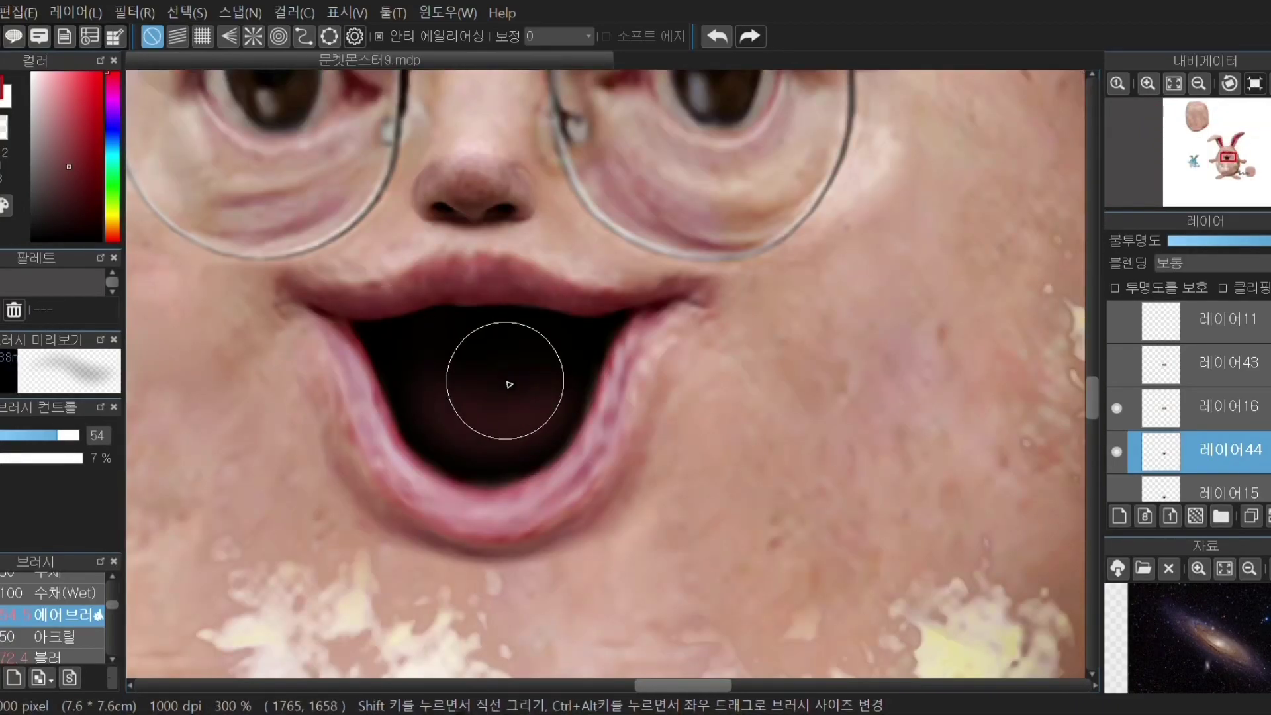
pyautogui.scroll(-4, 505, 377)
pyautogui.scroll(3, 484, 318)
# Step: Airbrush a lighter pink over the lower mouth interior at size 51 and 7% opacity
pyautogui.moveTo(57, 440); pyautogui.dragTo(43, 437)
pyautogui.scroll(-3, 327, 426)
pyautogui.scroll(3, 308, 400)
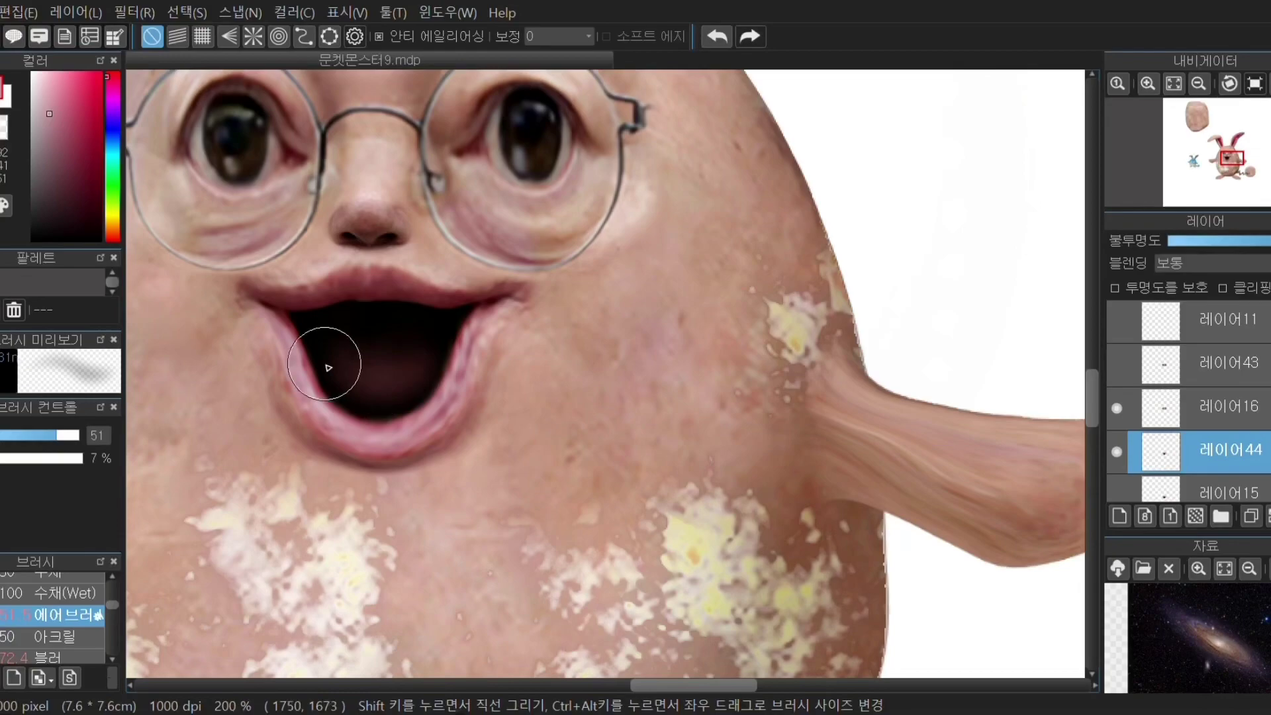
pyautogui.scroll(2, 570, 364)
pyautogui.scroll(-5, 571, 363)
pyautogui.scroll(1, 543, 328)
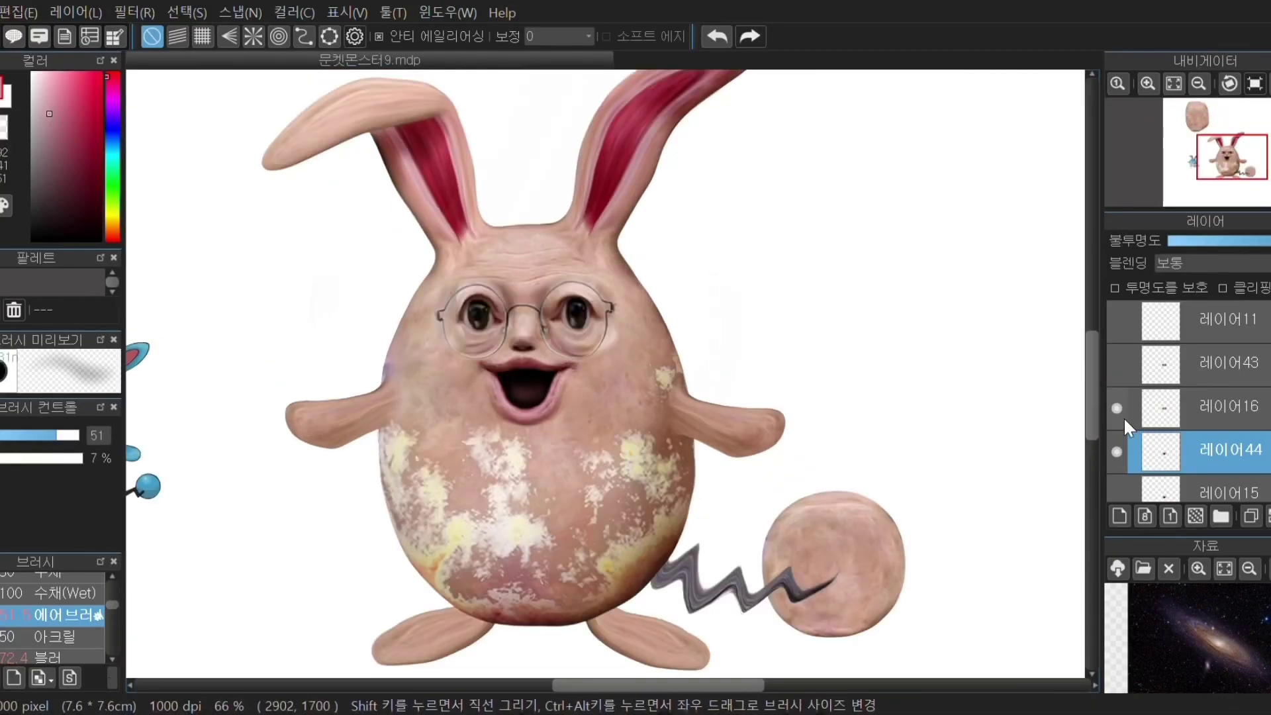
# Step: Merge the face layer 레이어16 into 레이어44 and place the merged layer beneath 레이어17
pyautogui.click(1185, 417)
pyautogui.click(1270, 516)
pyautogui.moveTo(1243, 424); pyautogui.dragTo(1156, 427)
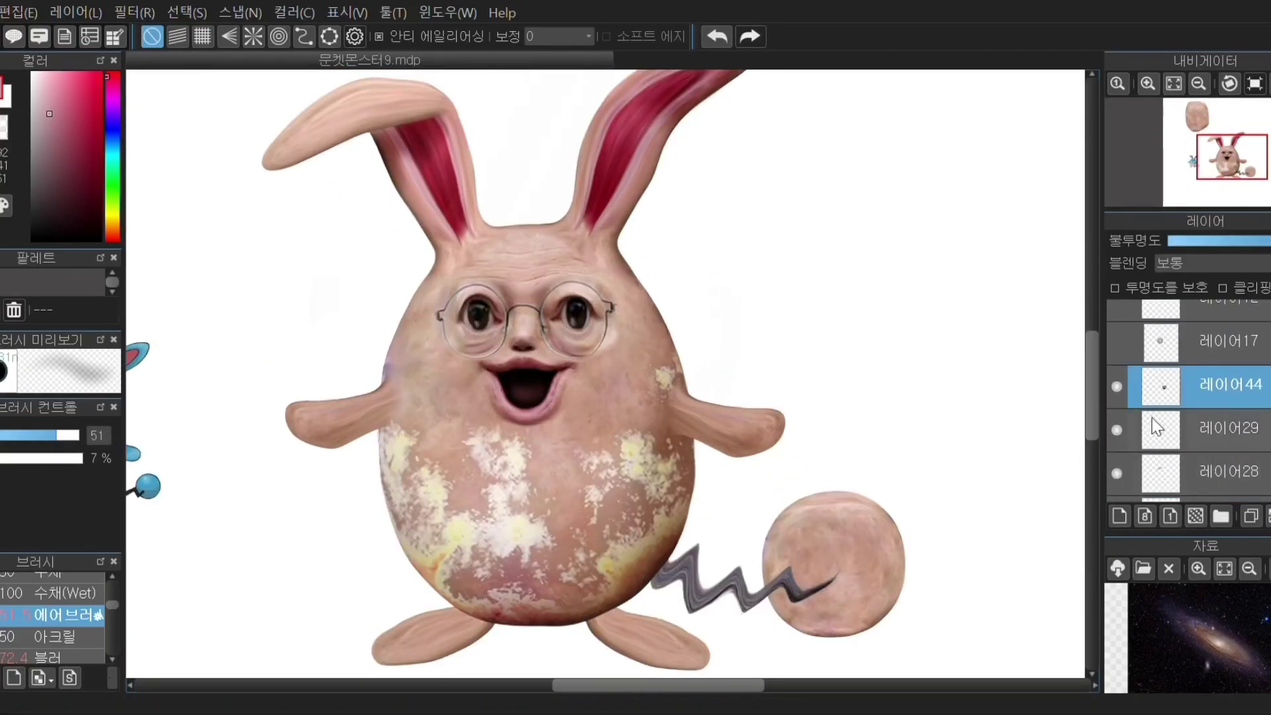
# Step: Merge the ear layers down through 레이어25 into 레이어42, checking the shading by toggling its visibility, and select 레이어31
pyautogui.click(1200, 438)
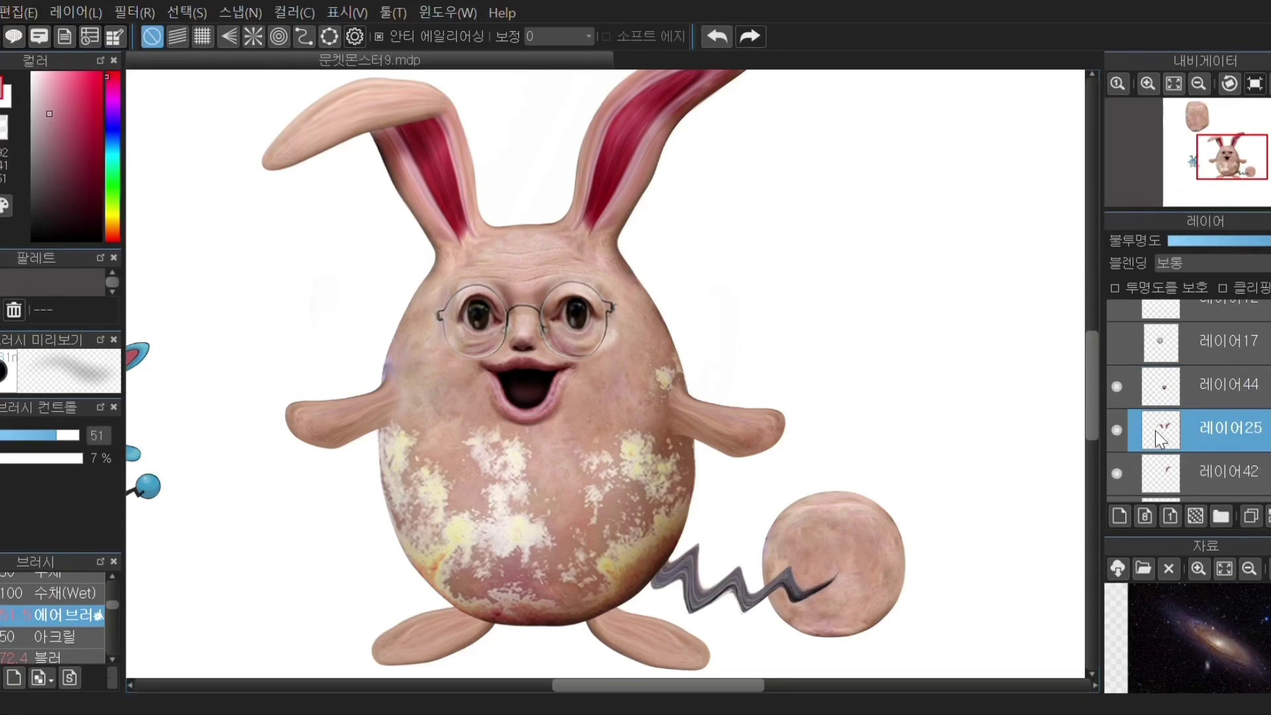
pyautogui.click(1119, 472)
pyautogui.click(1119, 472)
pyautogui.click(1184, 474)
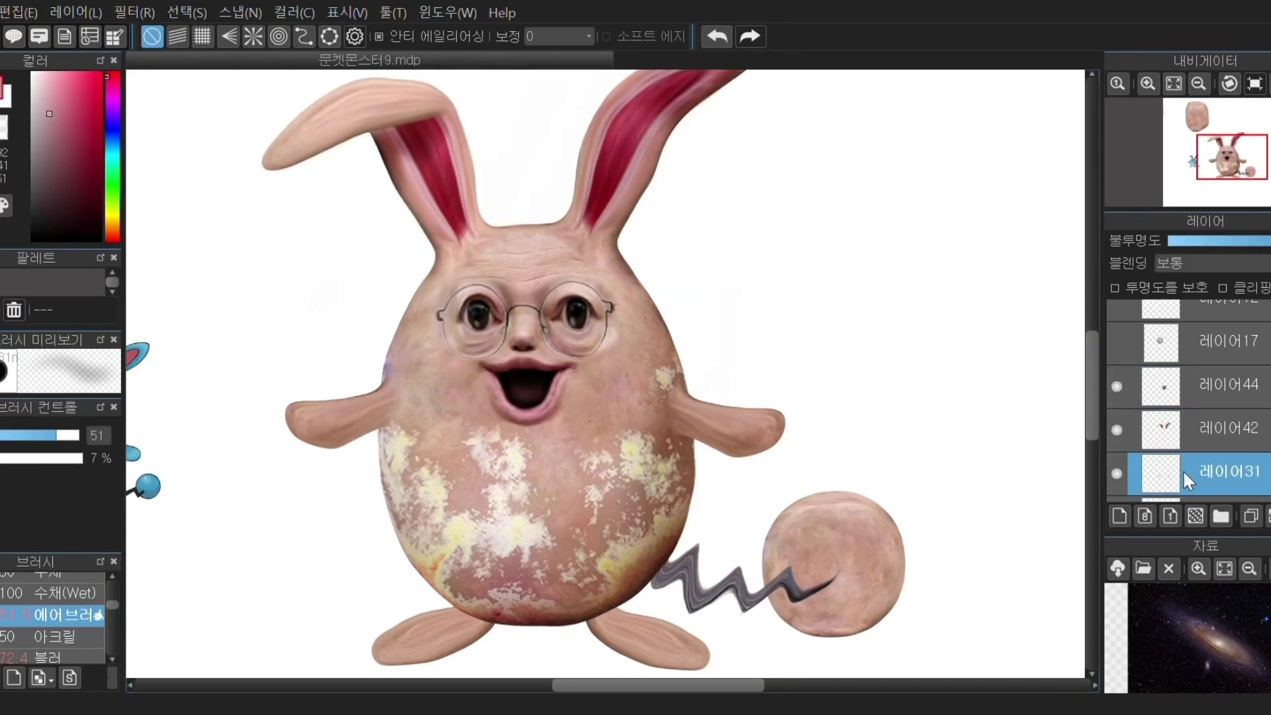
# Step: Merge 레이어31 down into the layer below it, and merge the leg layer 레이어34 into 레이어33
pyautogui.click(1269, 516)
pyautogui.scroll(-3, 1184, 474)
pyautogui.click(1118, 496)
pyautogui.click(1118, 496)
pyautogui.scroll(-3, 1164, 471)
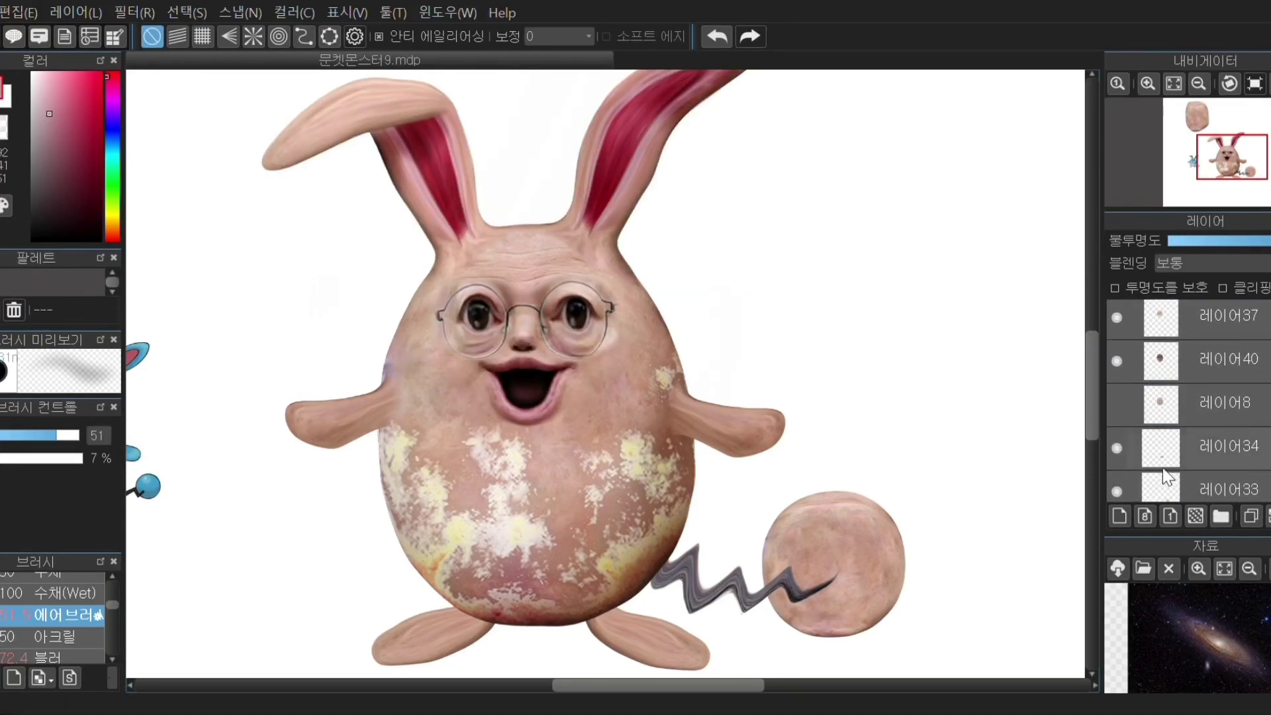
pyautogui.click(1153, 323)
pyautogui.click(1204, 418)
pyautogui.click(1269, 516)
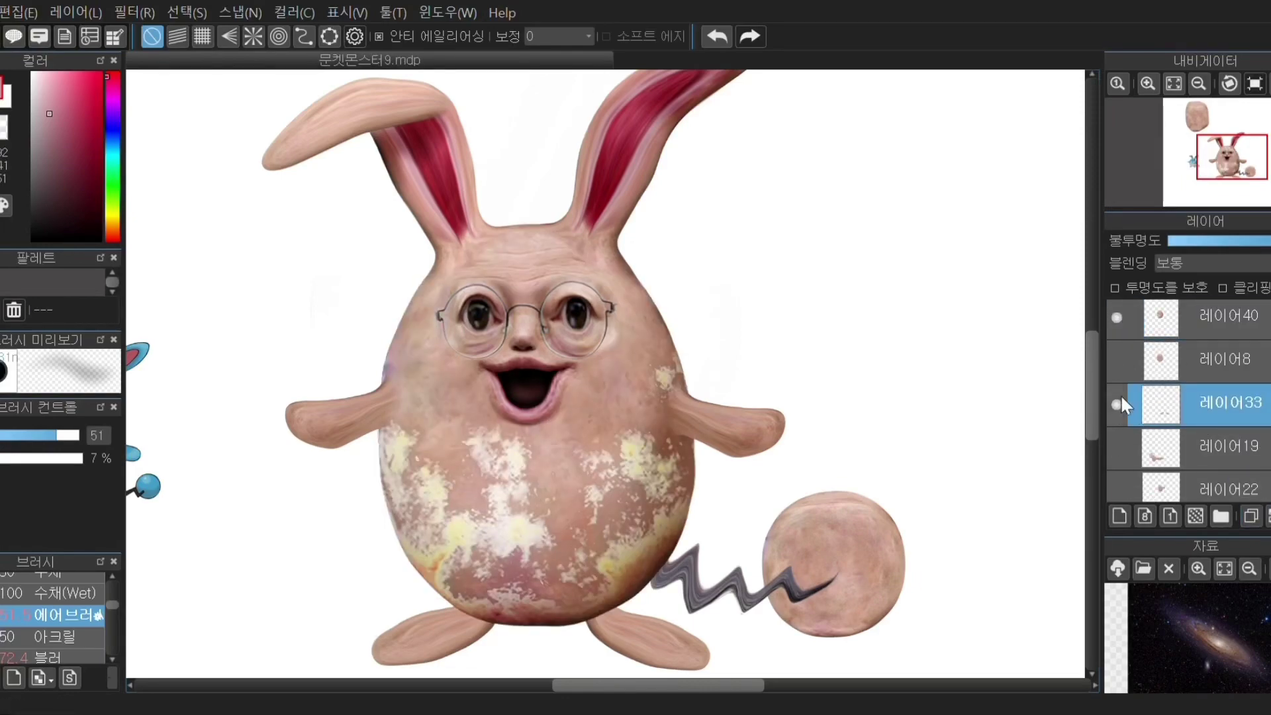
# Step: Merge the face and ear layers down into 레이어41, and combine it with the body layer 레이어40 beneath 레이어39
pyautogui.scroll(4, 1167, 414)
pyautogui.click(1169, 414)
pyautogui.click(1270, 516)
pyautogui.click(1270, 516)
pyautogui.click(1269, 516)
pyautogui.click(1117, 414)
pyautogui.hotkey('ctrl', 'z')
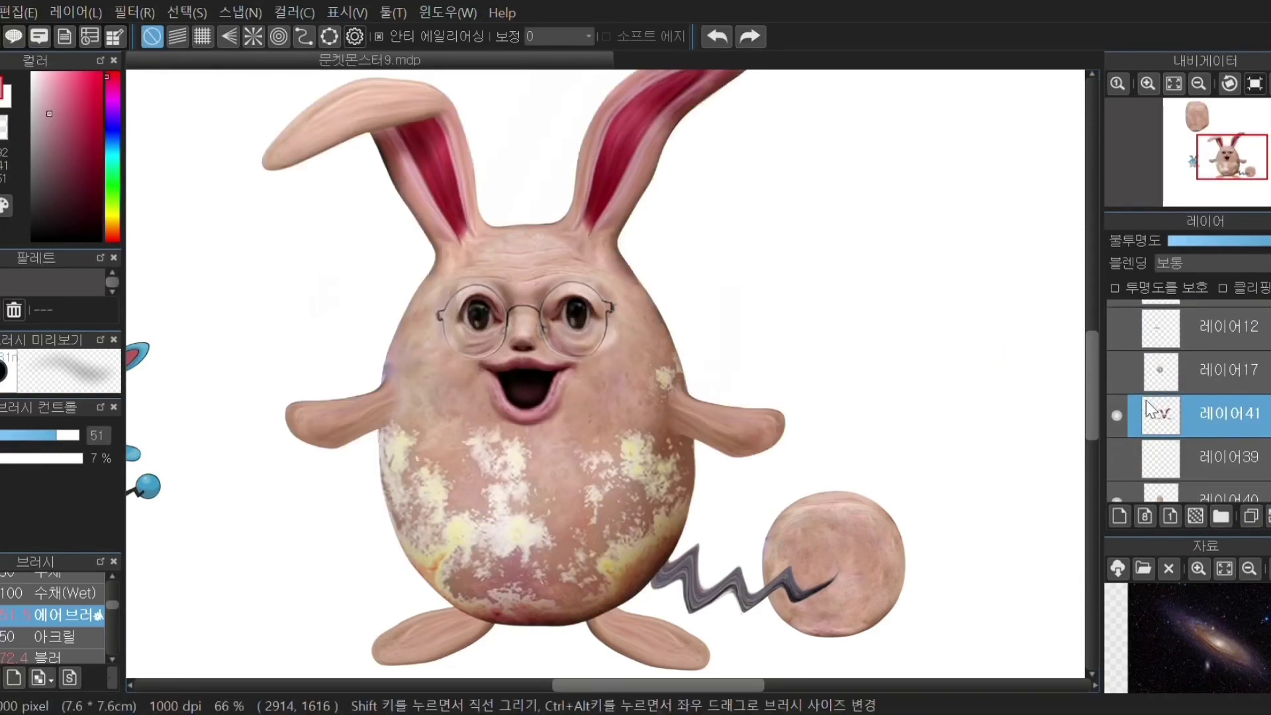
pyautogui.moveTo(1196, 417); pyautogui.dragTo(1195, 474)
pyautogui.click(1269, 516)
# Step: Tilt the merged body layer 레이어40 slightly clockwise with a transform and position it over the legs
pyautogui.scroll(-2, 950, 348)
pyautogui.click(188, 12)
pyautogui.click(286, 229)
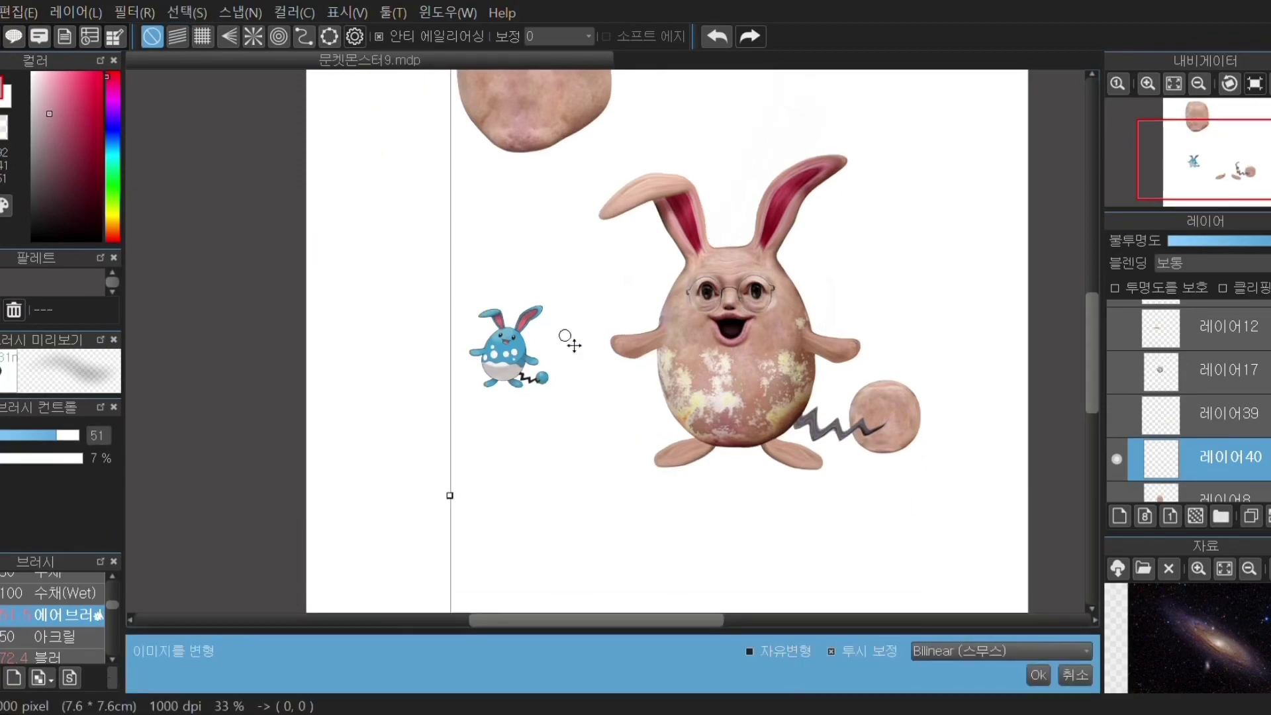
pyautogui.moveTo(393, 338); pyautogui.dragTo(424, 302)
pyautogui.moveTo(758, 354); pyautogui.dragTo(750, 363)
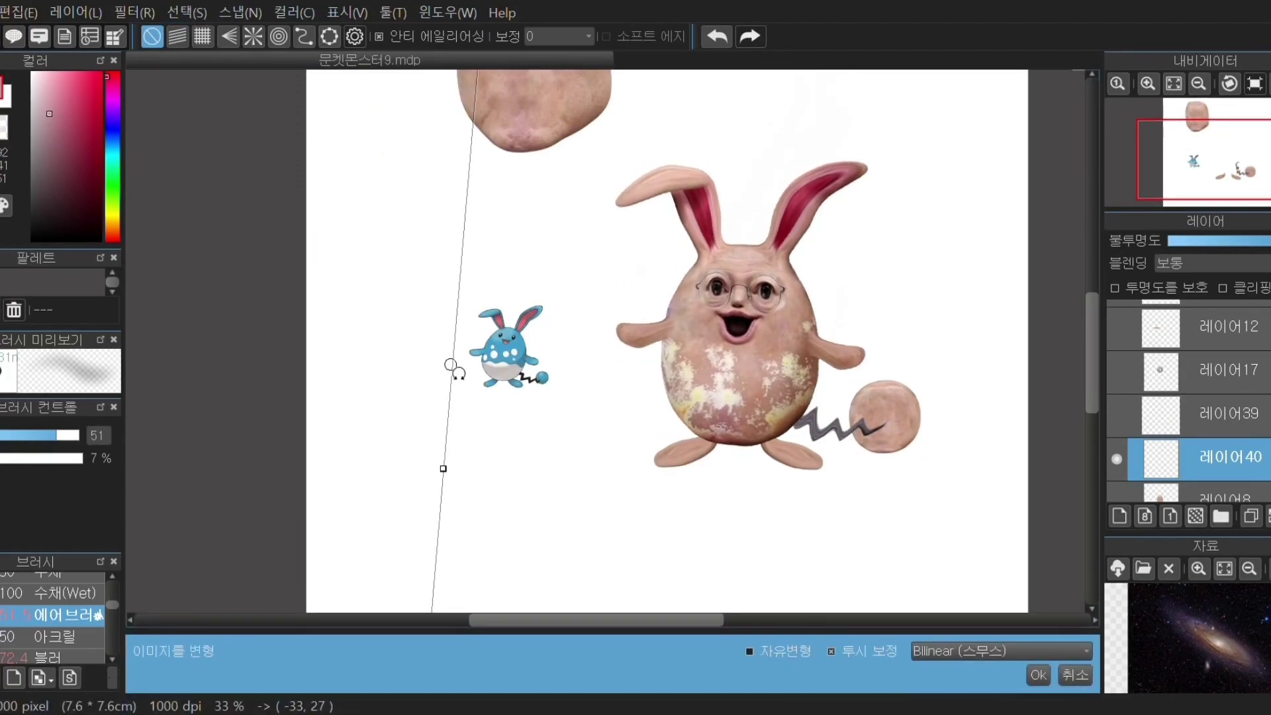
pyautogui.press('Return')
pyautogui.press('v')
pyautogui.moveTo(737, 451); pyautogui.dragTo(738, 452)
# Step: Place a darkened copy of the leg layer, 레이어44, beneath the original legs on 레이어33
pyautogui.scroll(-3, 1175, 454)
pyautogui.click(1205, 417)
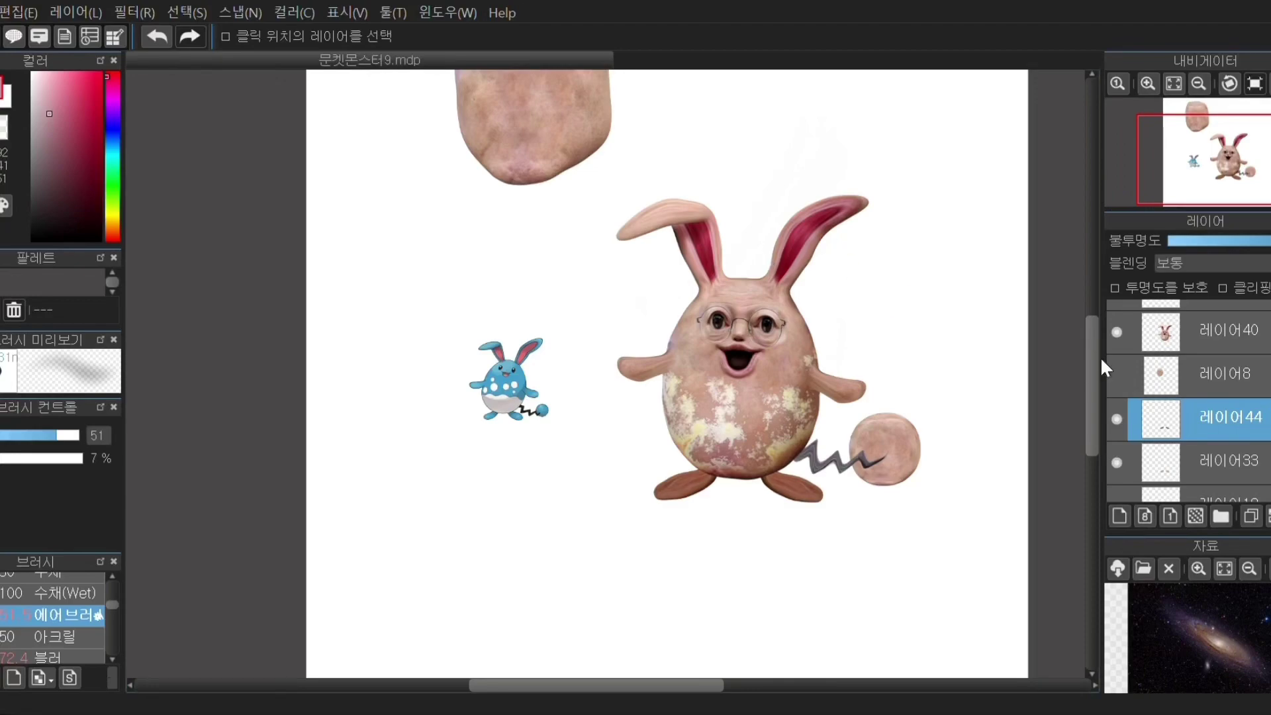
pyautogui.hotkey('ctrl', 'z')
pyautogui.scroll(2, 783, 528)
# Step: Soft-erase the upper legs on 레이어33 at size 202 and 39% opacity to expose the dark copy, comparing with 레이어44 hidden
pyautogui.press('b')
pyautogui.click(57, 434)
pyautogui.scroll(-1, 49, 625)
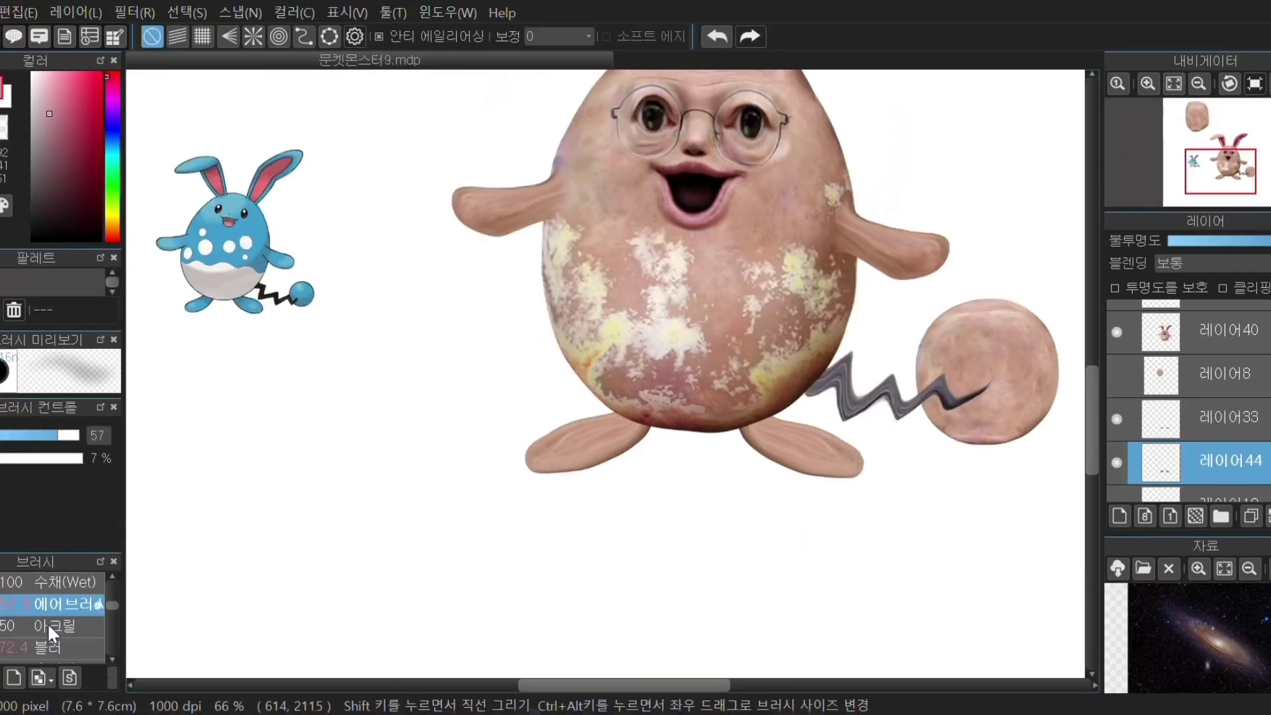
pyautogui.scroll(-2, 47, 623)
pyautogui.click(47, 647)
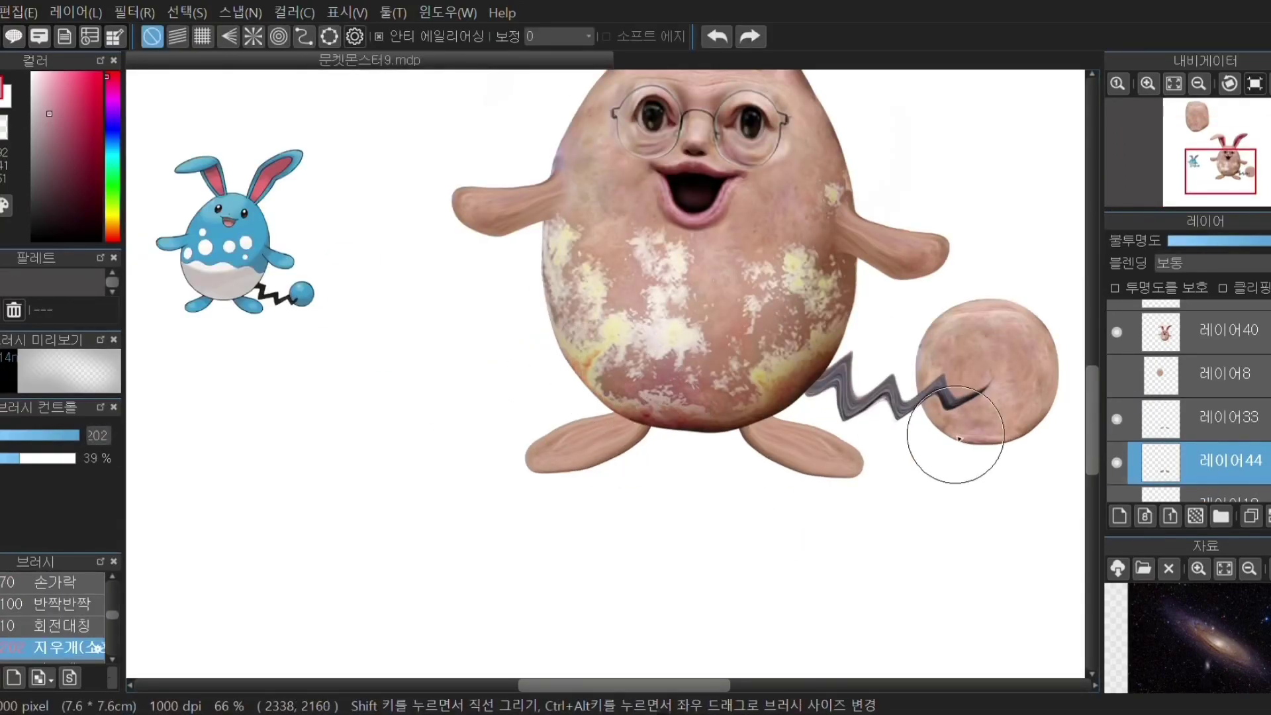
pyautogui.click(1202, 420)
pyautogui.moveTo(632, 436); pyautogui.dragTo(762, 424)
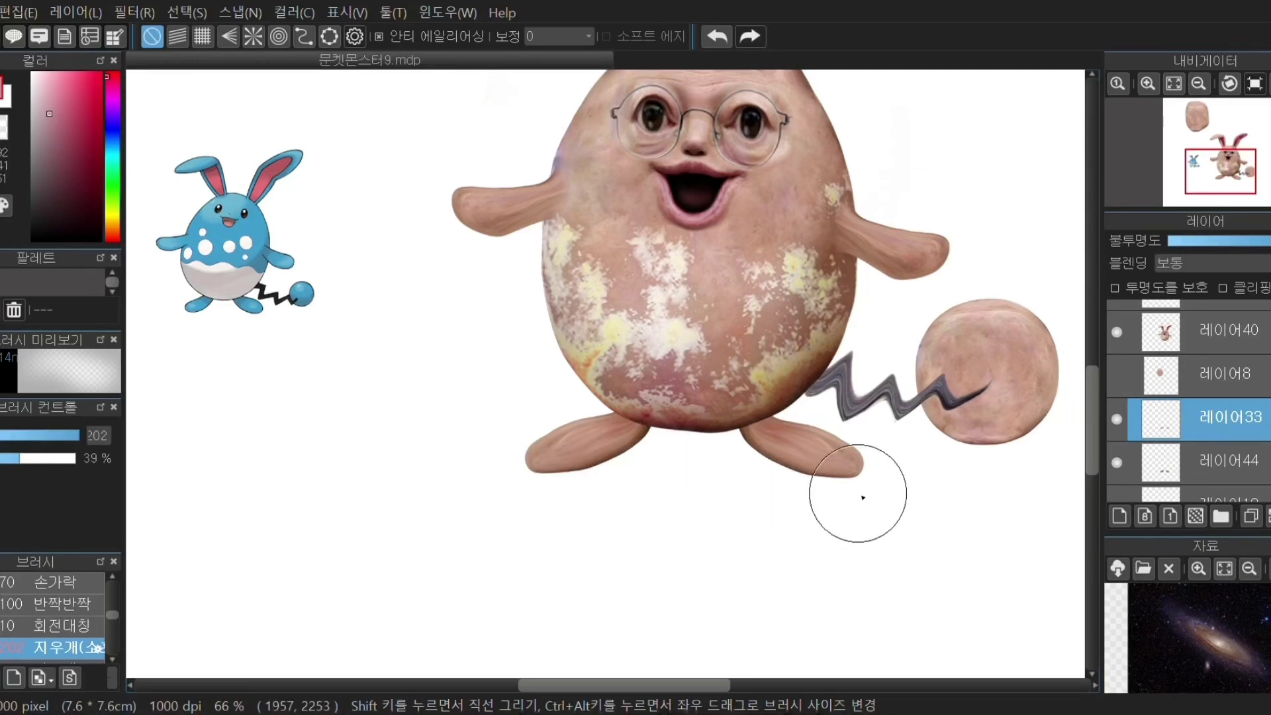
pyautogui.click(1117, 463)
pyautogui.click(1117, 462)
pyautogui.click(1202, 462)
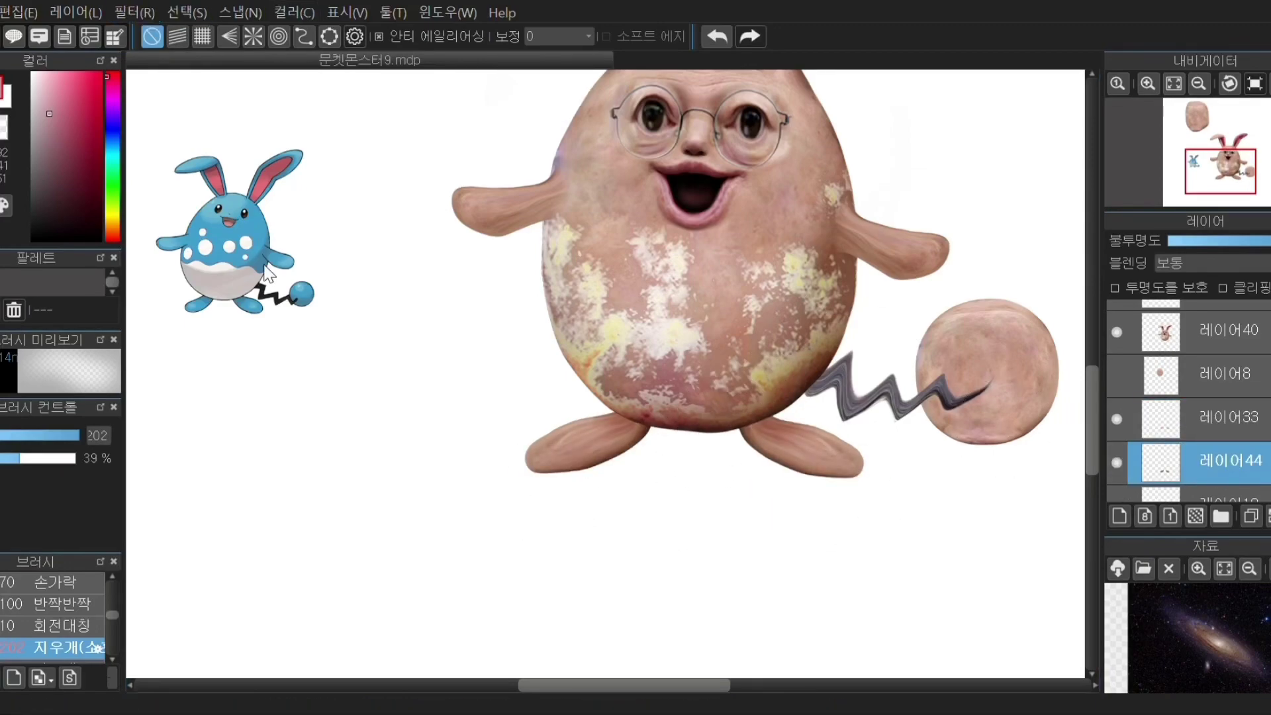
# Step: Duplicate the tail ball layer 레이어36, darken the copy with a filter and place it beneath the original
pyautogui.scroll(-3, 1140, 463)
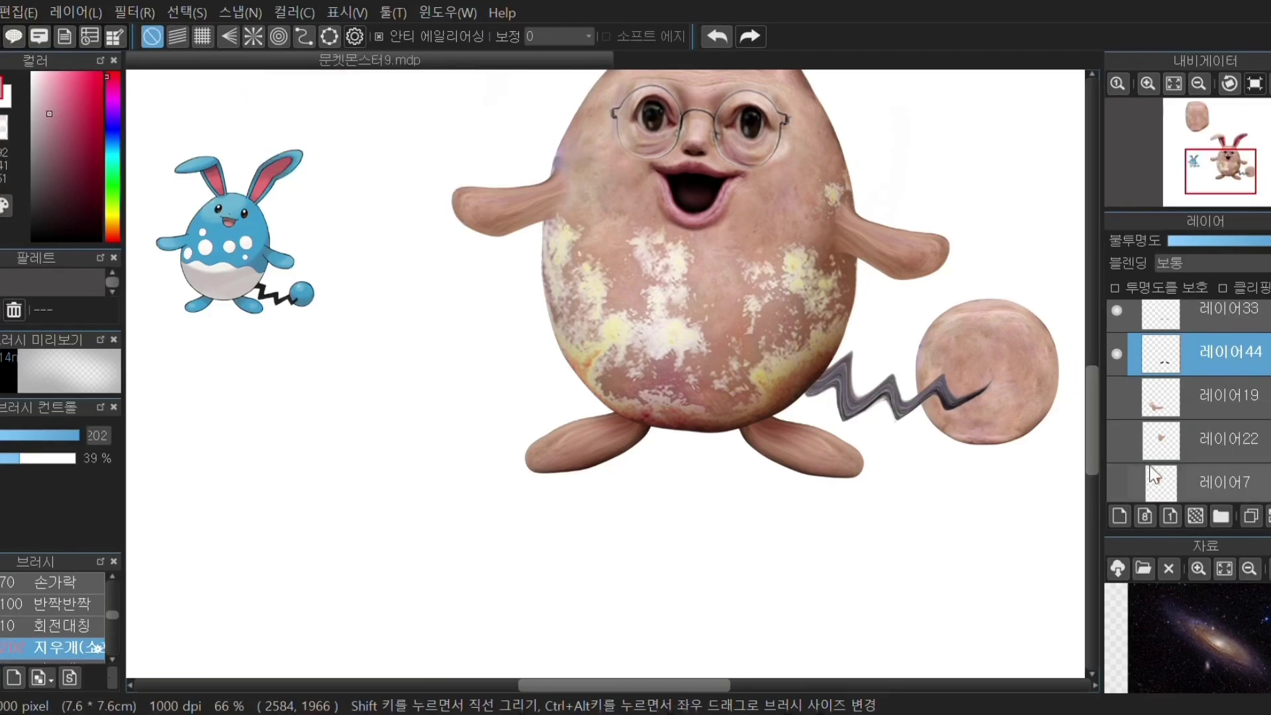
pyautogui.scroll(-4, 1163, 419)
pyautogui.click(1212, 424)
pyautogui.click(1251, 515)
pyautogui.click(134, 12)
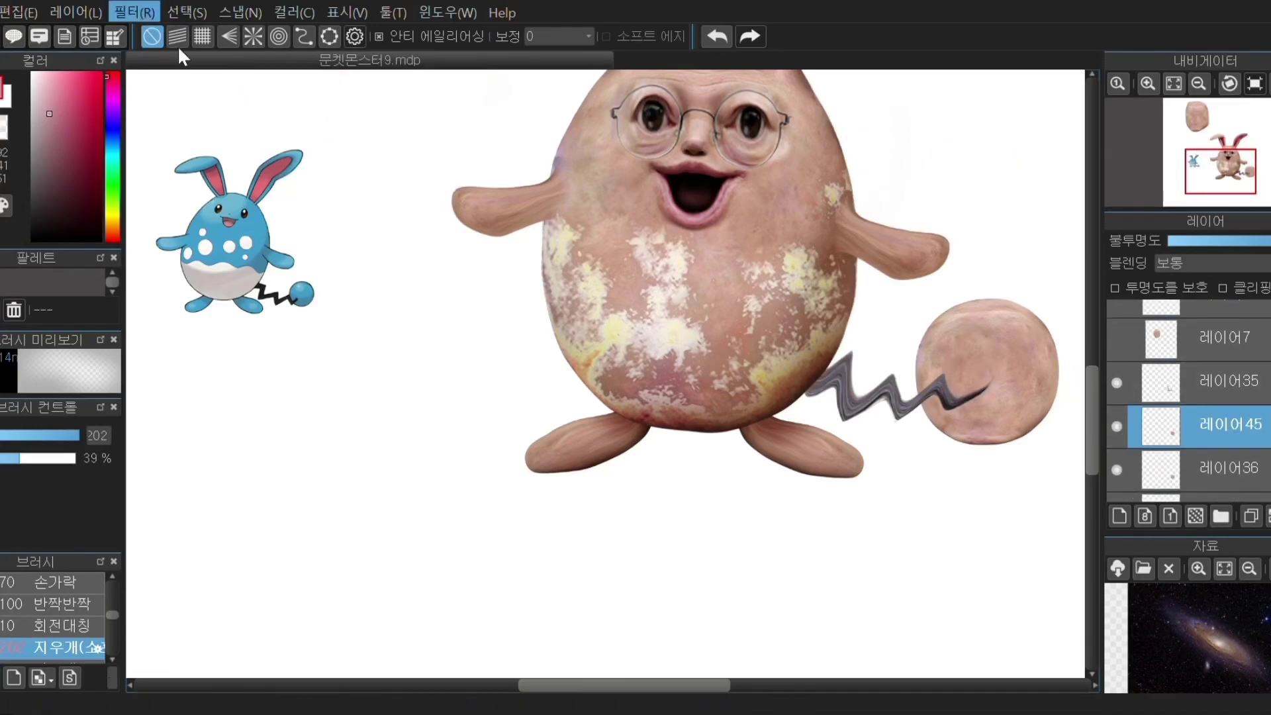
pyautogui.click(177, 50)
pyautogui.click(248, 263)
pyautogui.moveTo(1219, 426); pyautogui.dragTo(1214, 473)
pyautogui.click(1216, 429)
# Step: Shade the tail ball by soft-erasing the edges of 레이어36 at size 280 and 39% opacity, and select 레이어45
pyautogui.scroll(-3, 894, 413)
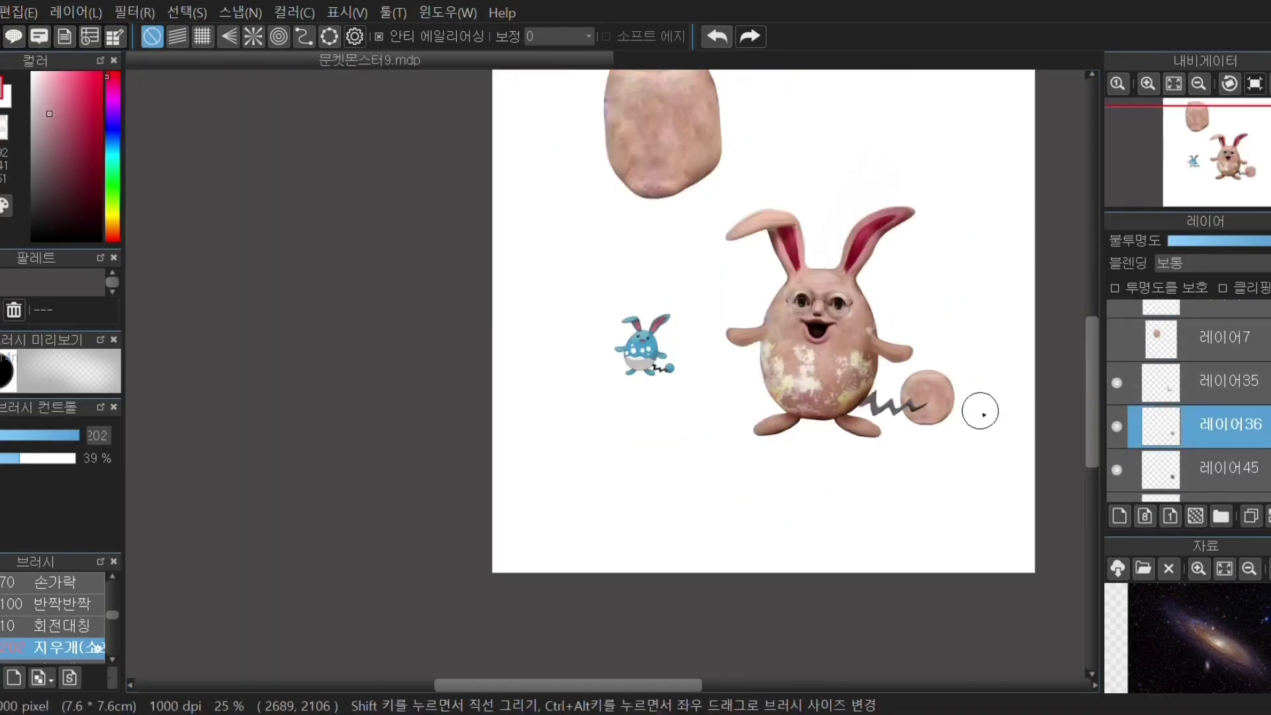
pyautogui.scroll(3, 981, 411)
pyautogui.click(71, 436)
pyautogui.moveTo(72, 435); pyautogui.dragTo(78, 436)
pyautogui.moveTo(768, 427)
pyautogui.mouseDown()
pyautogui.moveTo(906, 309)
pyautogui.moveTo(794, 421)
pyautogui.moveTo(884, 414)
pyautogui.mouseUp()
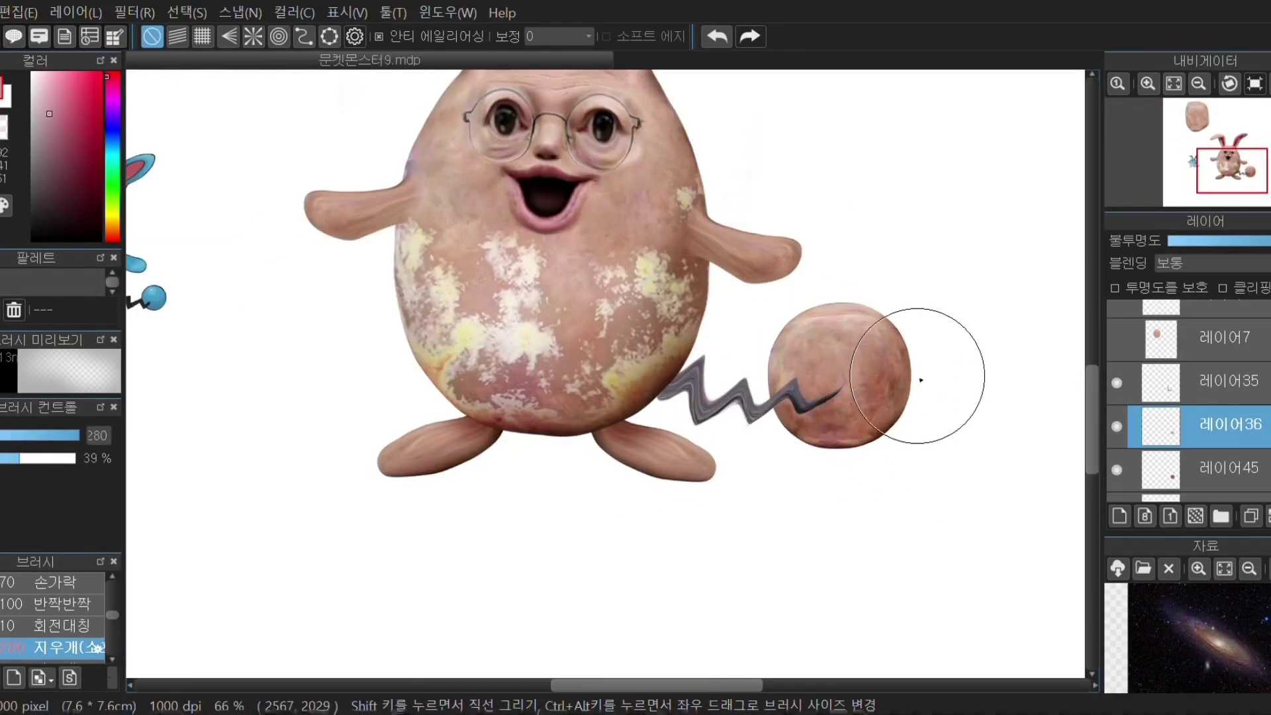
pyautogui.scroll(-3, 792, 461)
pyautogui.scroll(2, 767, 425)
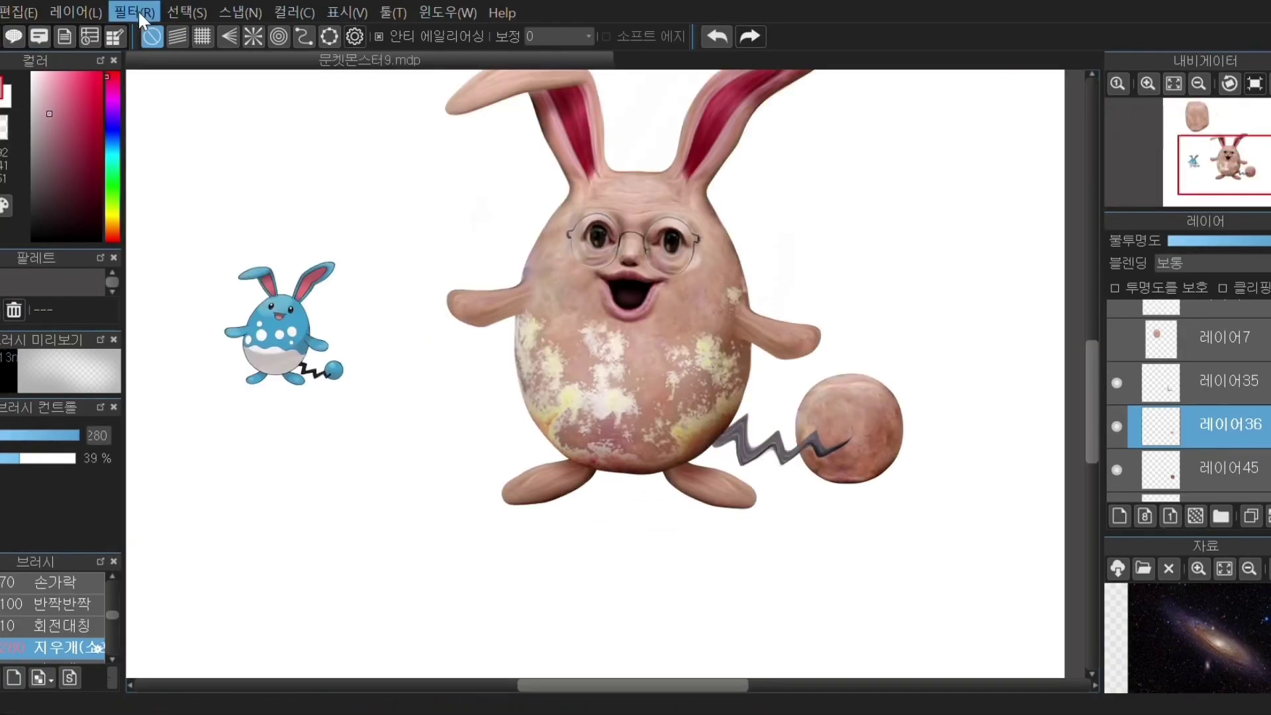
pyautogui.click(1241, 483)
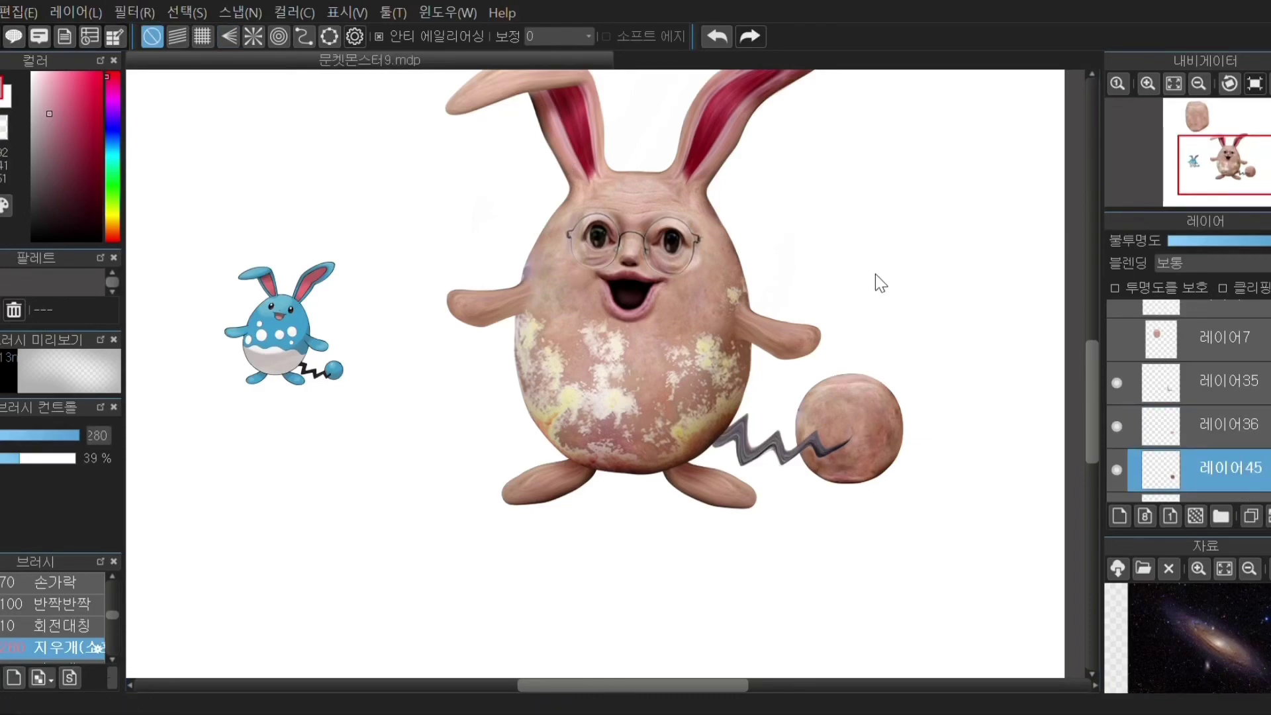
# Step: Apply a mesh transform with 4 by 4 divisions to the body layer 레이어40 and review the creature
pyautogui.scroll(2, 752, 352)
pyautogui.scroll(-2, 645, 298)
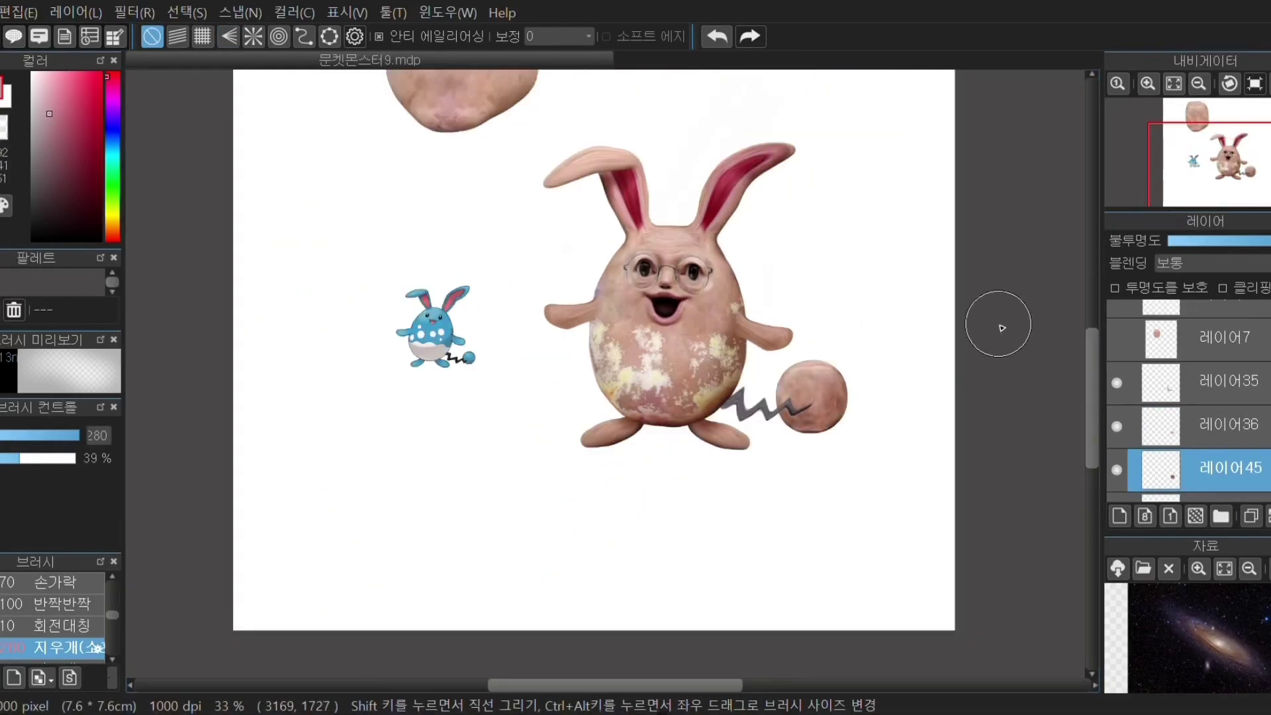
pyautogui.scroll(3, 1115, 396)
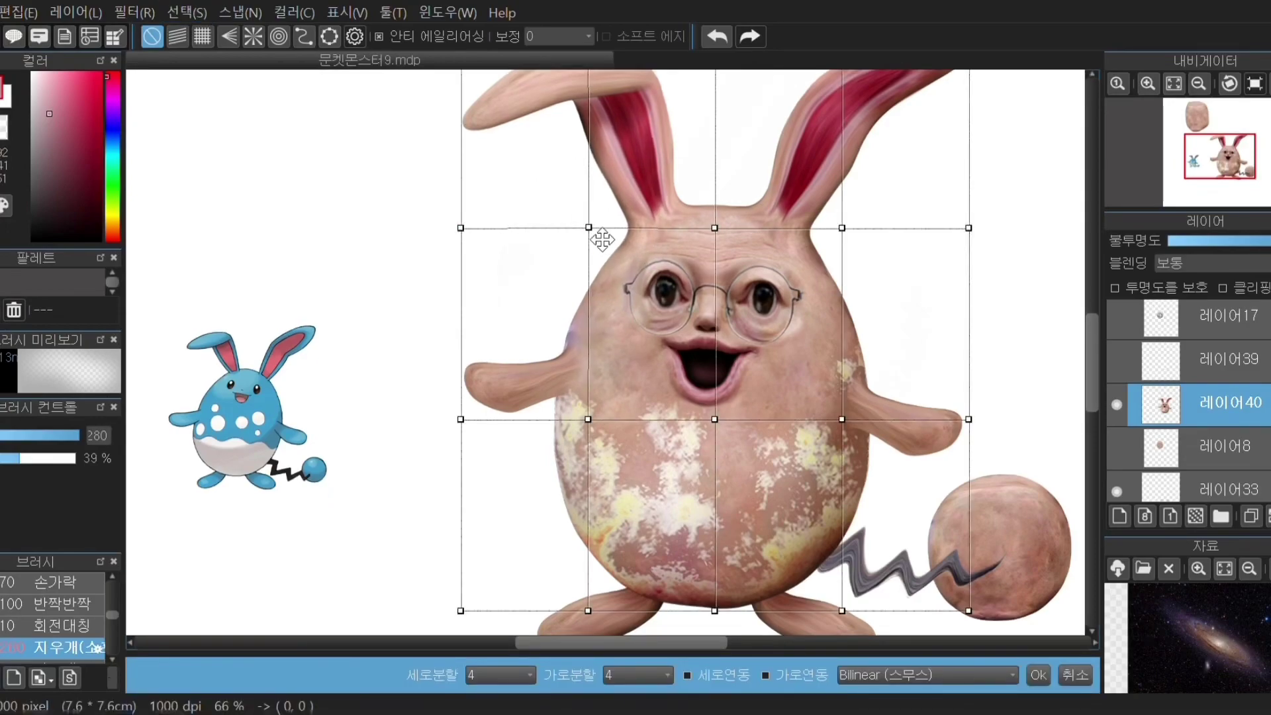
pyautogui.press('Return')
pyautogui.scroll(1, 659, 304)
pyautogui.scroll(-4, 658, 304)
pyautogui.scroll(1, 662, 301)
pyautogui.scroll(2, 653, 451)
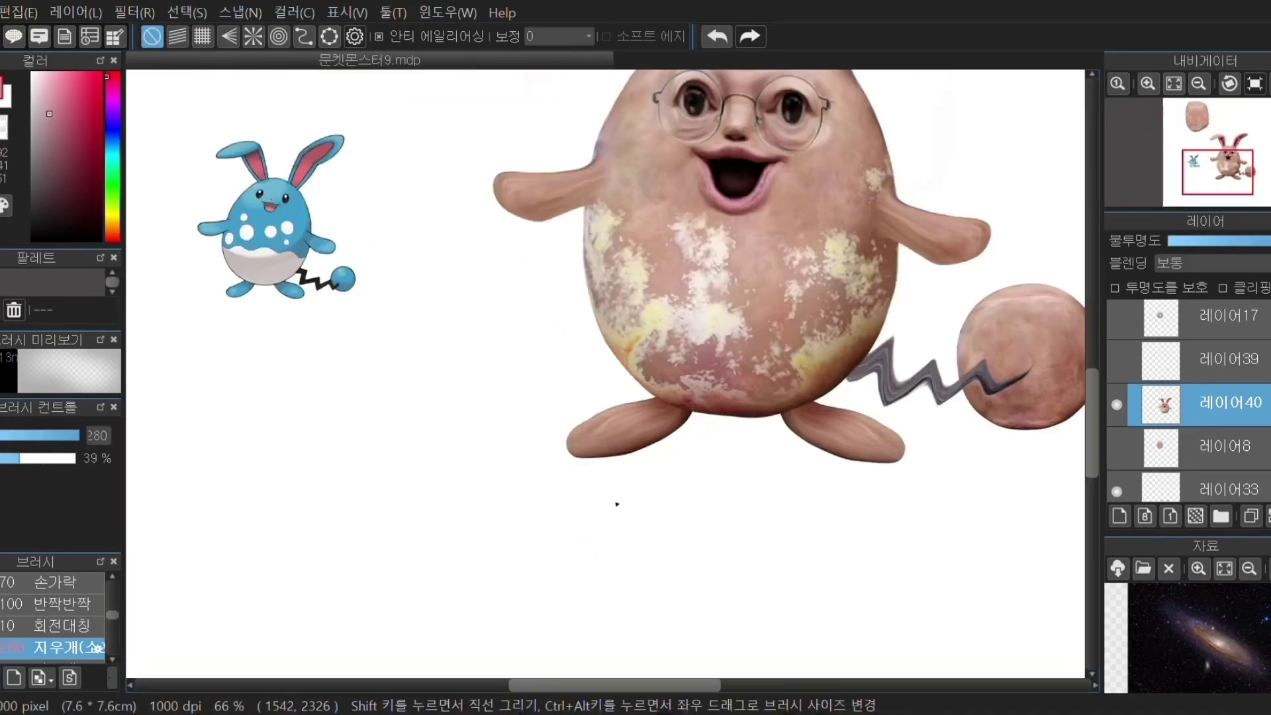
pyautogui.scroll(-2, 618, 504)
pyautogui.scroll(-2, 728, 373)
pyautogui.scroll(2, 729, 373)
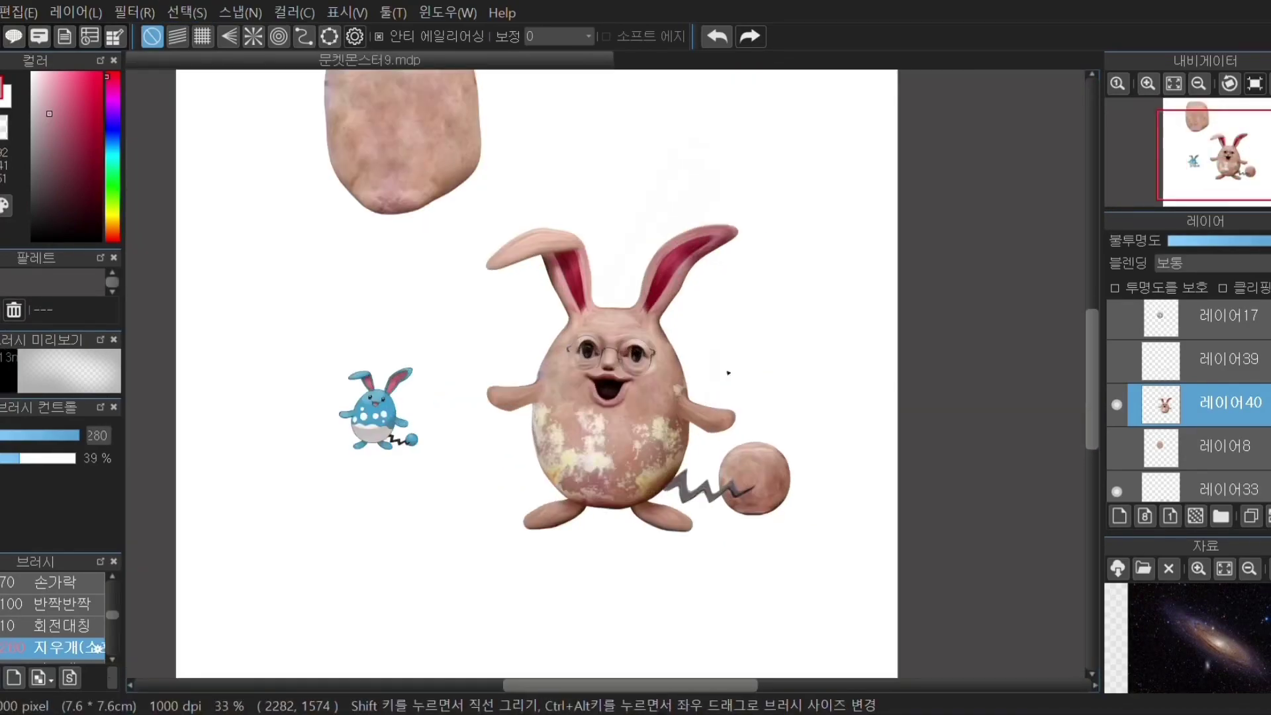
# Step: Show the navel photo 레이어6, copy a rectangle around the navel to a new layer and place it above 레이어40
pyautogui.scroll(-8, 1170, 372)
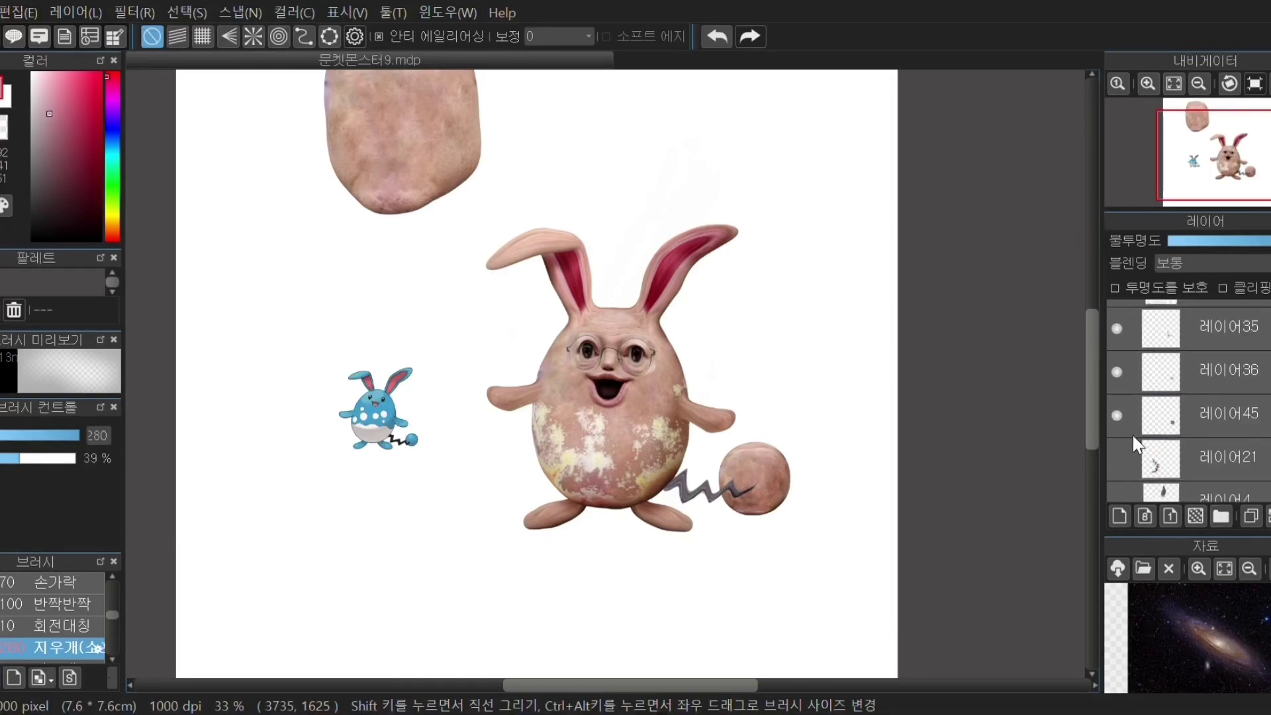
pyautogui.click(1118, 341)
pyautogui.click(1117, 385)
pyautogui.click(1177, 394)
pyautogui.press('m')
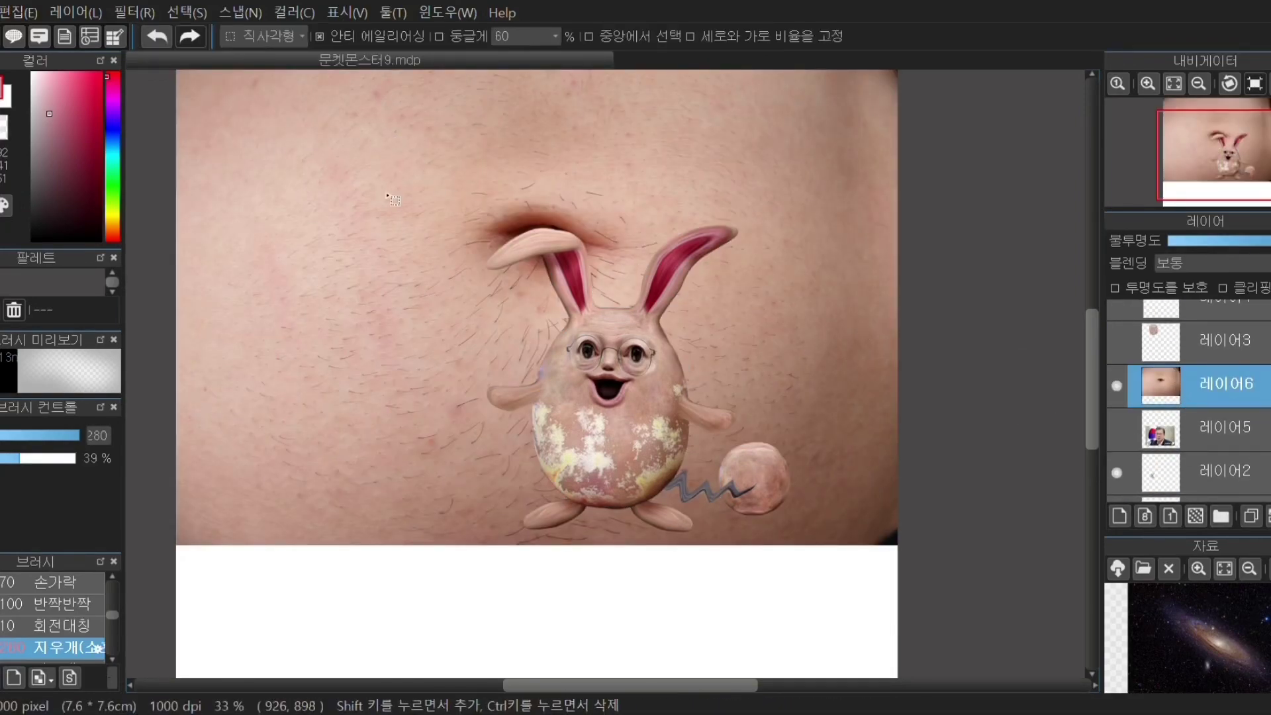
pyautogui.moveTo(361, 98); pyautogui.dragTo(747, 428)
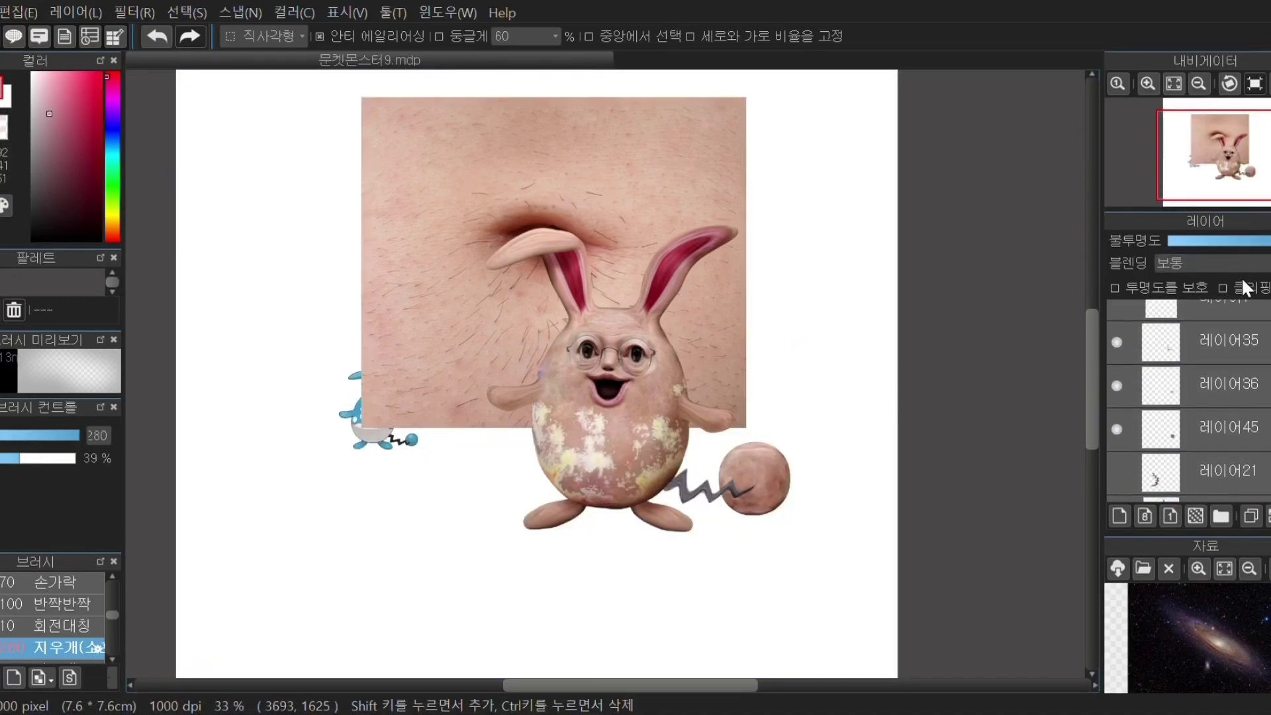
pyautogui.moveTo(1247, 288); pyautogui.dragTo(1239, 341)
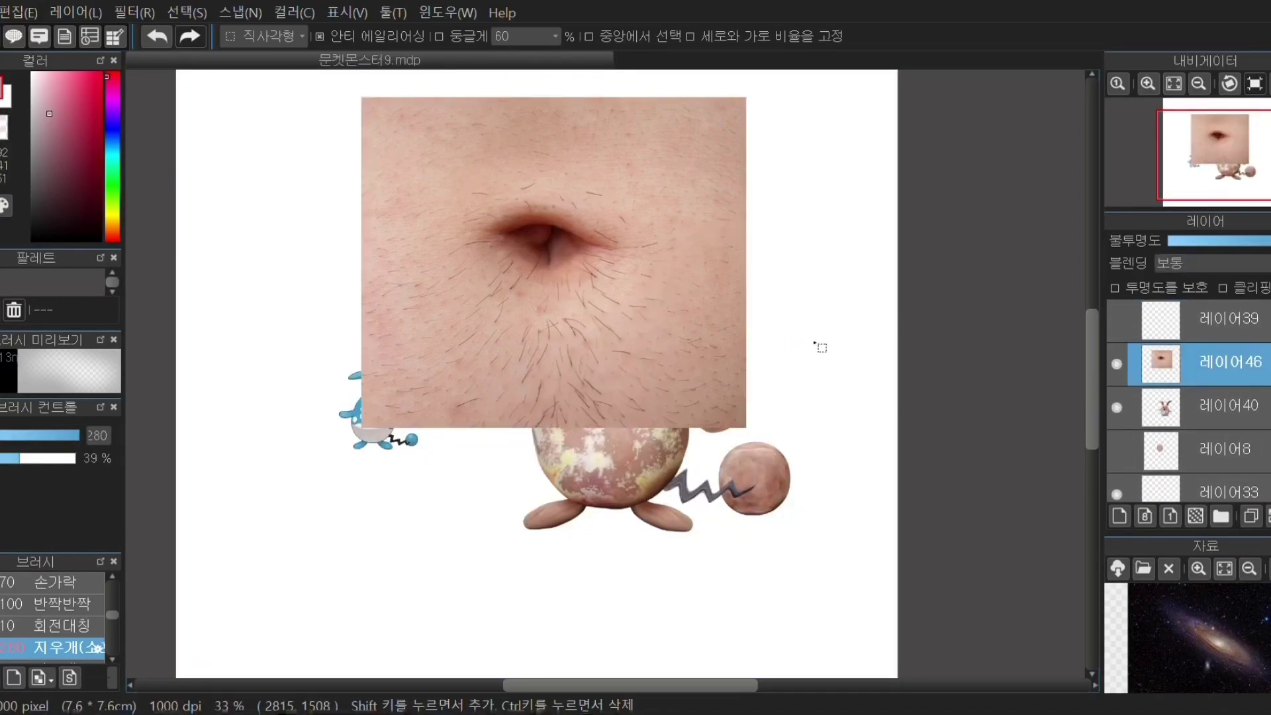
# Step: Shrink the navel patch on 레이어46 and position it between the blue reference character and the belly
pyautogui.hotkey('ctrl', 't')
pyautogui.moveTo(750, 402); pyautogui.dragTo(633, 296)
pyautogui.moveTo(555, 231); pyautogui.dragTo(477, 429)
pyautogui.moveTo(557, 497); pyautogui.dragTo(522, 478)
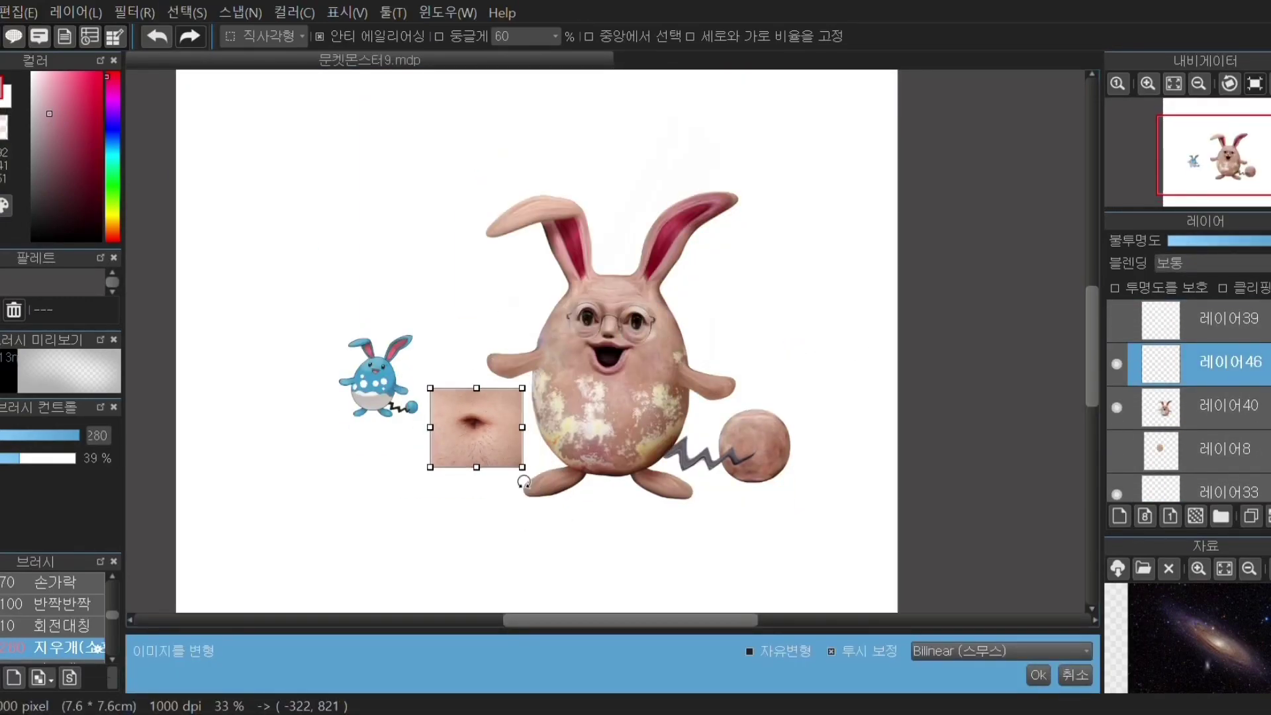
pyautogui.press('Return')
# Step: Soft-erase the outer edges of the navel patch with the eraser opacity set to 100%
pyautogui.press('e')
pyautogui.moveTo(68, 458); pyautogui.dragTo(86, 459)
pyautogui.moveTo(426, 421)
pyautogui.mouseDown()
pyautogui.moveTo(517, 419)
pyautogui.moveTo(531, 488)
pyautogui.moveTo(418, 439)
pyautogui.moveTo(360, 472)
pyautogui.moveTo(361, 518)
pyautogui.moveTo(500, 524)
pyautogui.moveTo(599, 457)
pyautogui.mouseUp()
# Step: Move the navel patch onto the middle of the lower belly and scale it down to fit
pyautogui.press('v')
pyautogui.scroll(1, 599, 457)
pyautogui.hotkey('ctrl', 't')
pyautogui.moveTo(543, 359); pyautogui.dragTo(591, 398)
pyautogui.moveTo(634, 433); pyautogui.dragTo(613, 448)
pyautogui.press('Return')
pyautogui.click(187, 12)
pyautogui.click(218, 192)
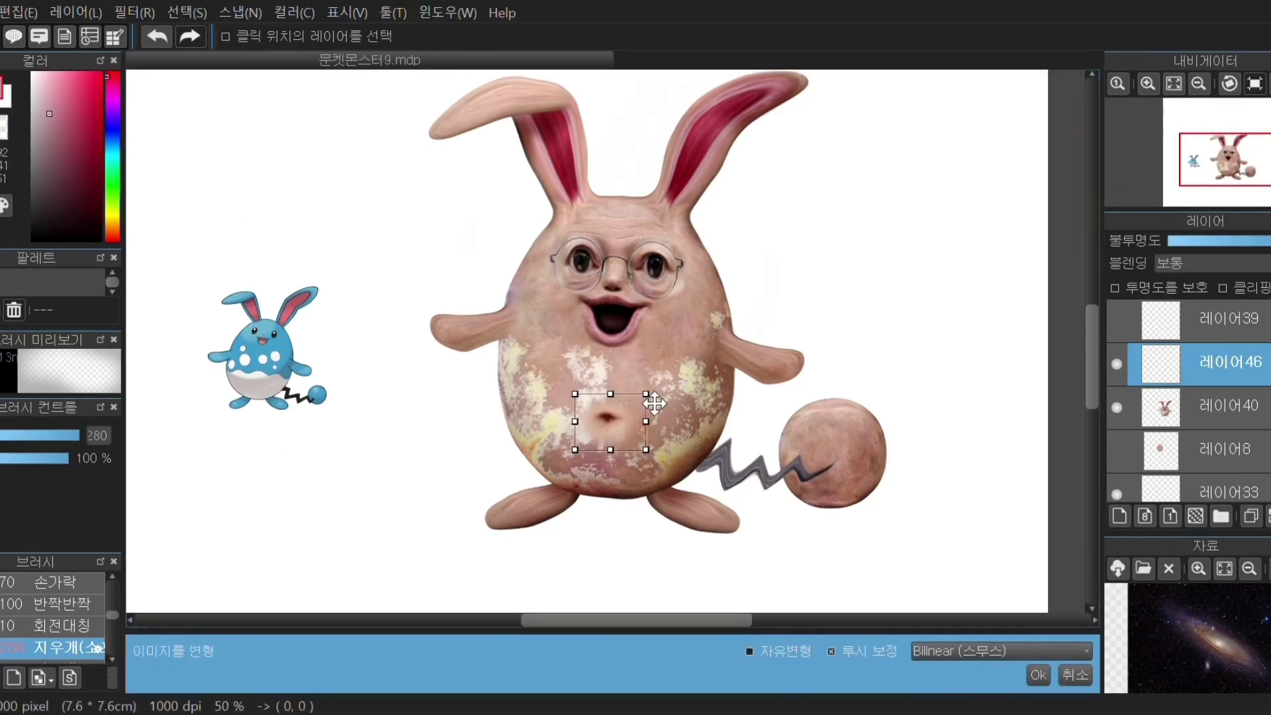
pyautogui.press('Return')
# Step: Blend the navel patch's edges into the belly with the soft eraser at size 117 and 34% opacity
pyautogui.scroll(-2, 604, 465)
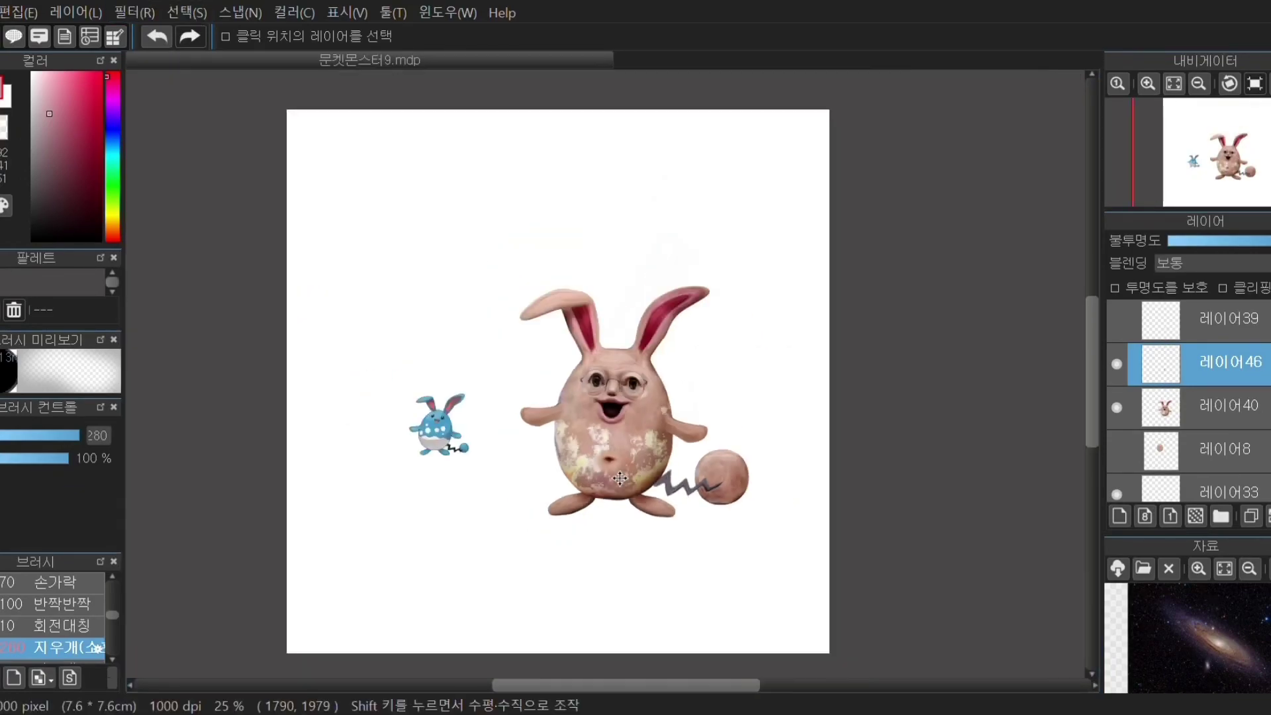
pyautogui.scroll(5, 604, 465)
pyautogui.scroll(3, 66, 612)
pyautogui.scroll(-4, 66, 612)
pyautogui.click(63, 605)
pyautogui.click(34, 459)
pyautogui.moveTo(34, 459); pyautogui.dragTo(14, 459)
pyautogui.click(67, 437)
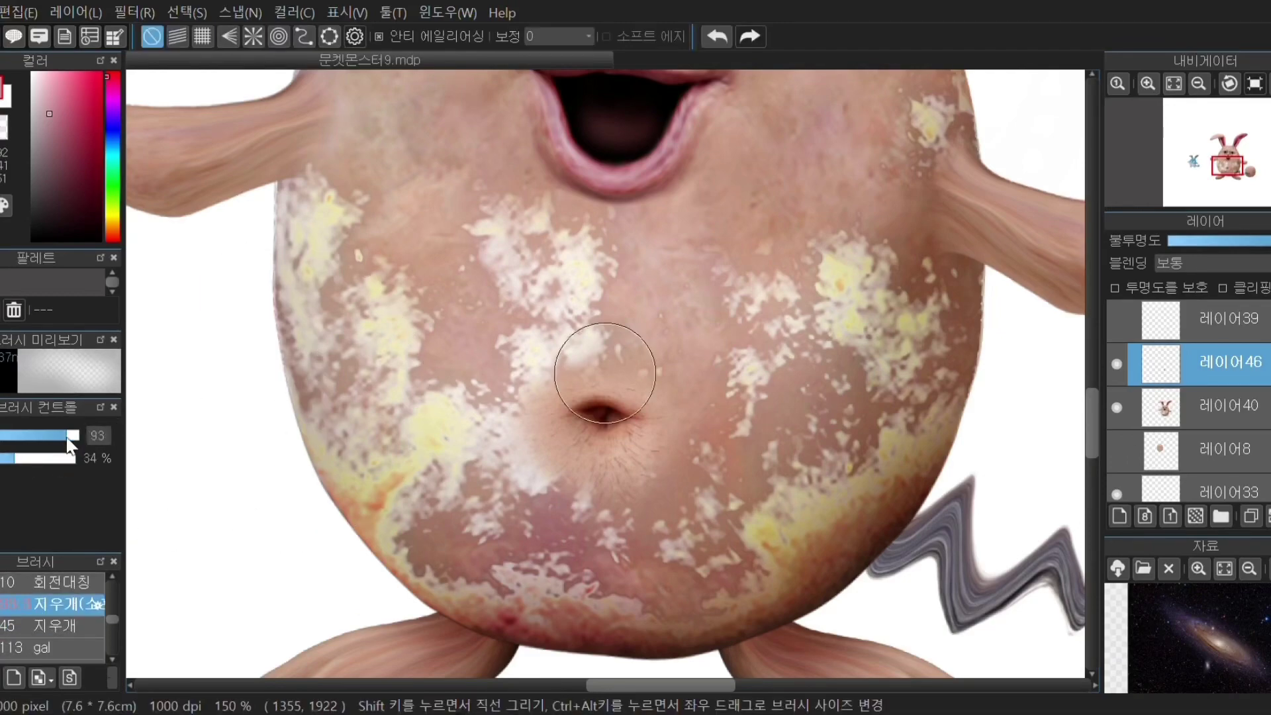
pyautogui.moveTo(516, 446)
pyautogui.mouseDown()
pyautogui.moveTo(518, 492)
pyautogui.moveTo(637, 363)
pyautogui.moveTo(545, 383)
pyautogui.moveTo(561, 474)
pyautogui.moveTo(549, 470)
pyautogui.moveTo(535, 406)
pyautogui.moveTo(592, 484)
pyautogui.moveTo(576, 481)
pyautogui.mouseUp()
pyautogui.scroll(1, 510, 458)
pyautogui.scroll(-5, 493, 457)
pyautogui.scroll(1, 517, 423)
pyautogui.scroll(-2, 533, 395)
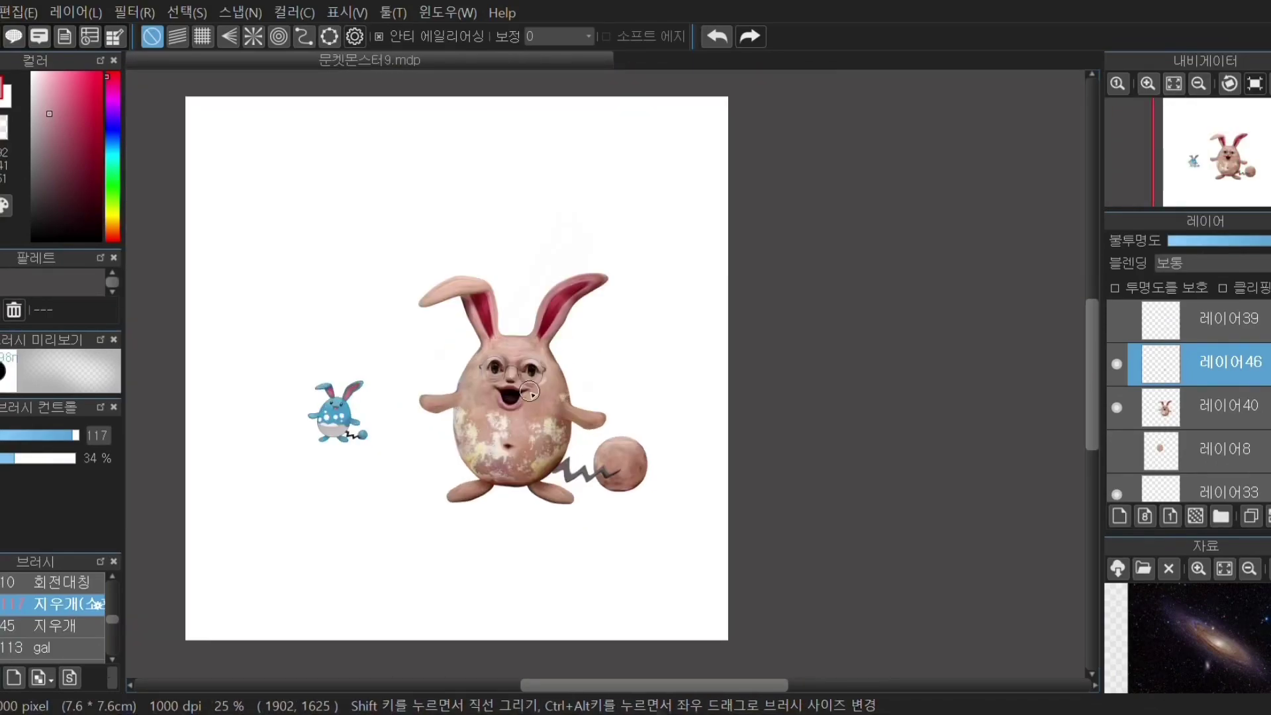
pyautogui.scroll(-15, 1246, 342)
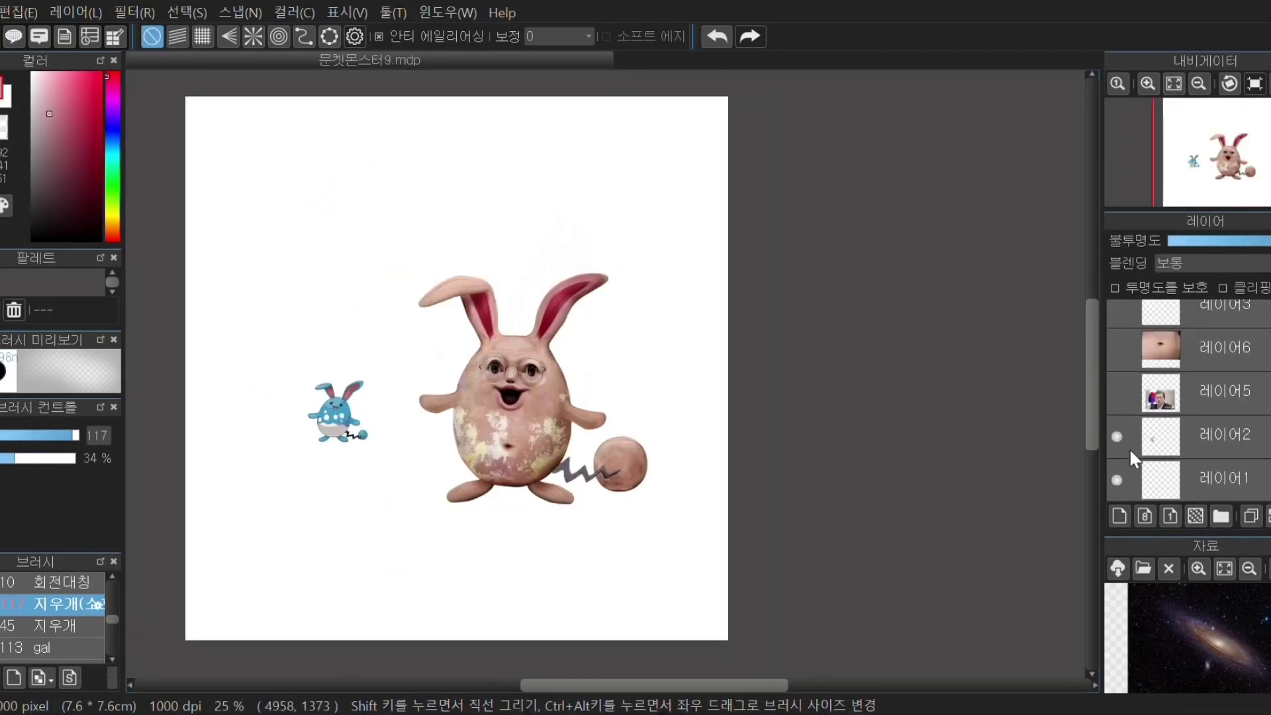